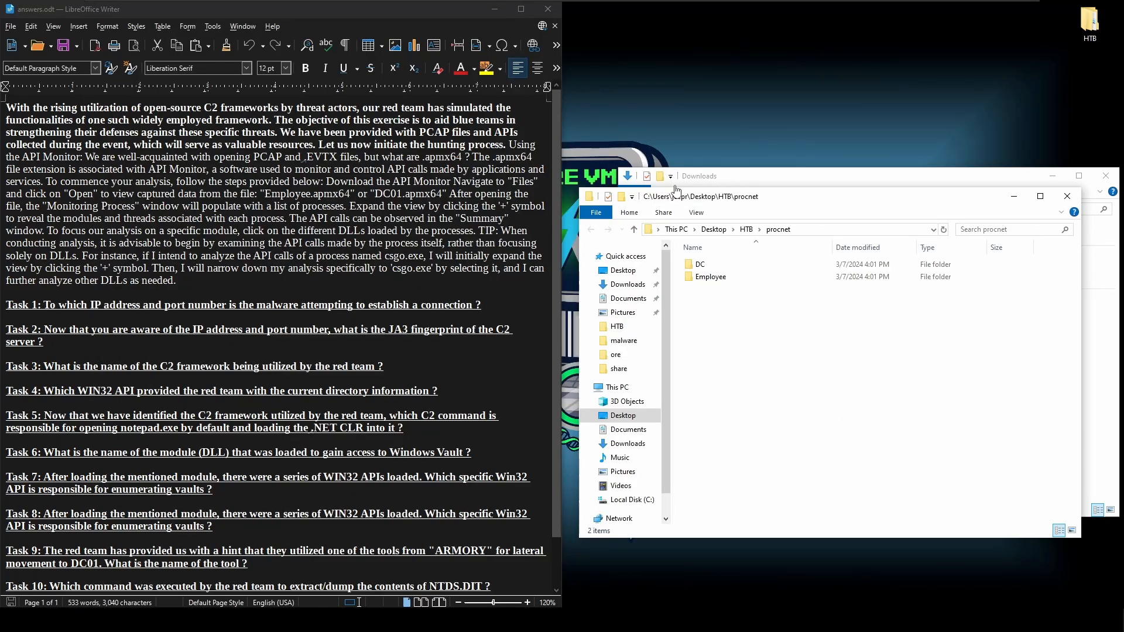
Open the Employee folder inside procnet and look over its API Monitor capture, packet capture and Sysmon event log
{"action": "left_click_drag", "start_coordinate": [779, 186], "coordinate": [794, 97]}
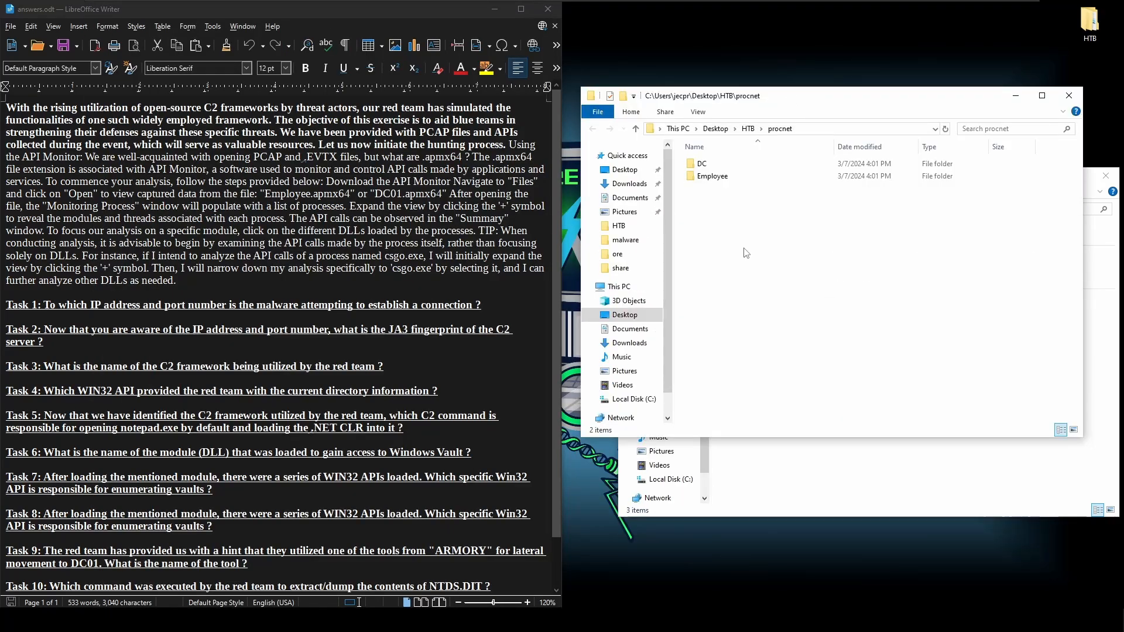
{"action": "left_click", "coordinate": [721, 176]}
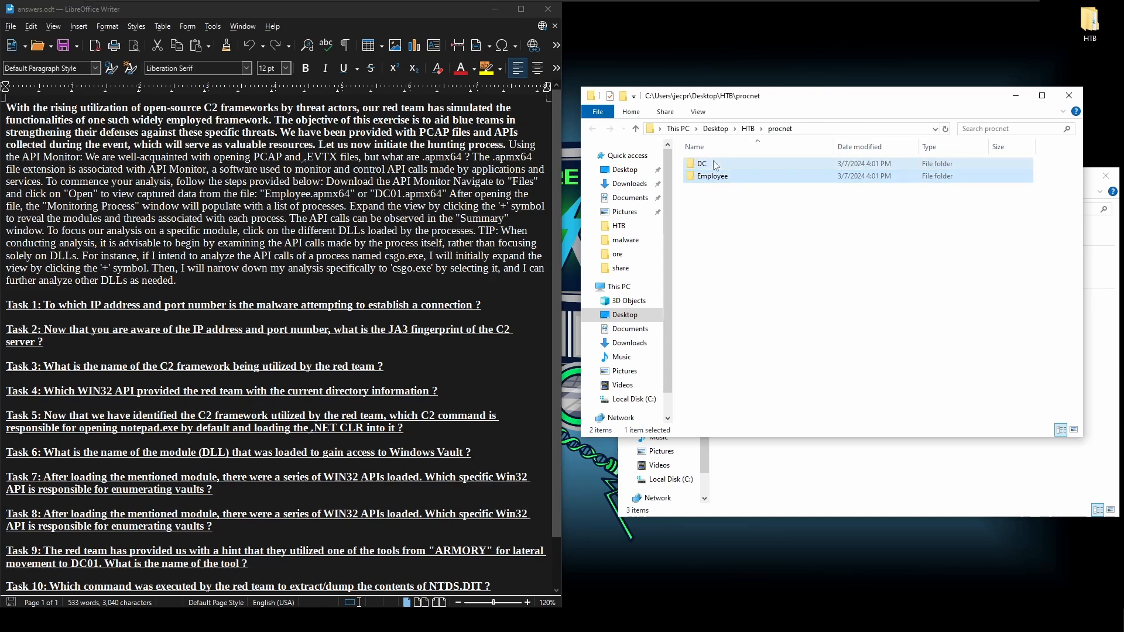
{"action": "double_click", "coordinate": [725, 177]}
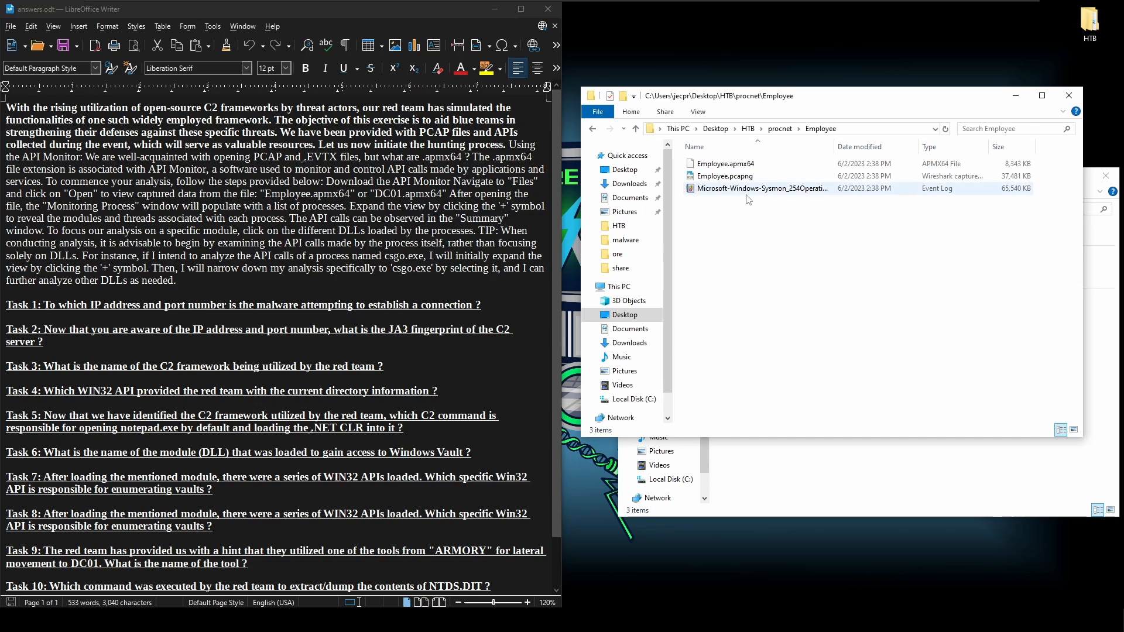
{"action": "left_click", "coordinate": [774, 194]}
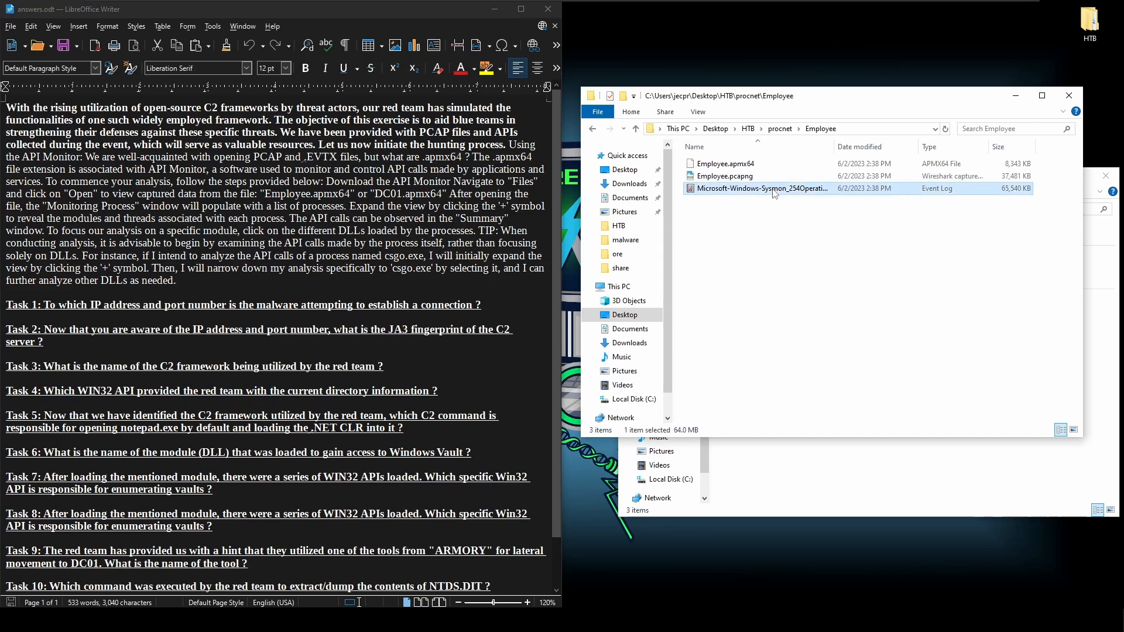
{"action": "left_click", "coordinate": [764, 177]}
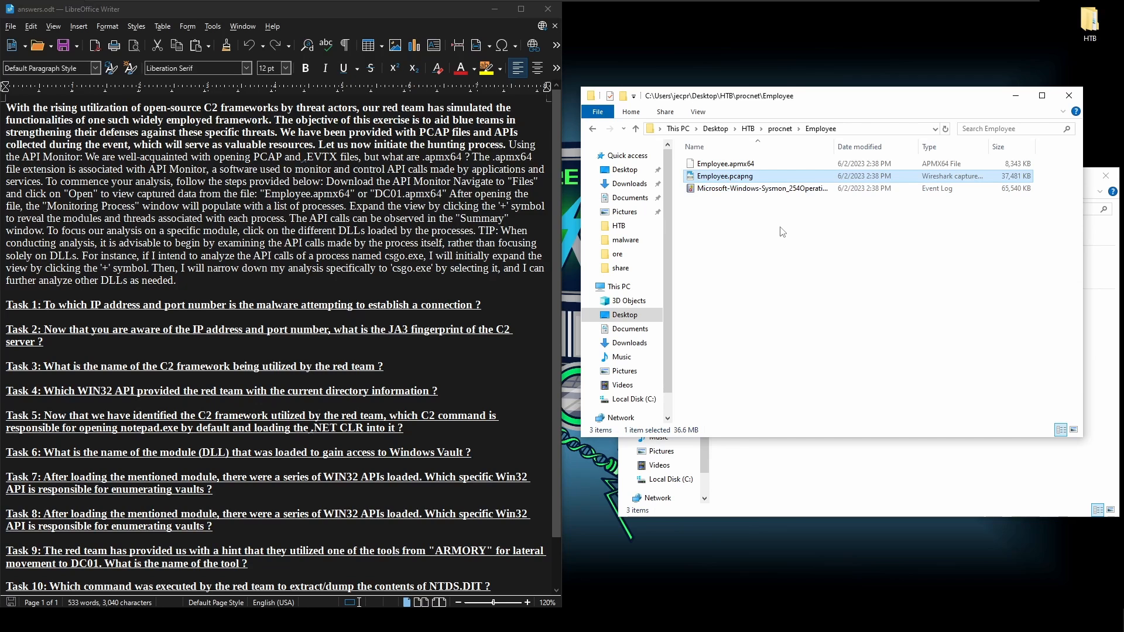
{"action": "left_click", "coordinate": [758, 166]}
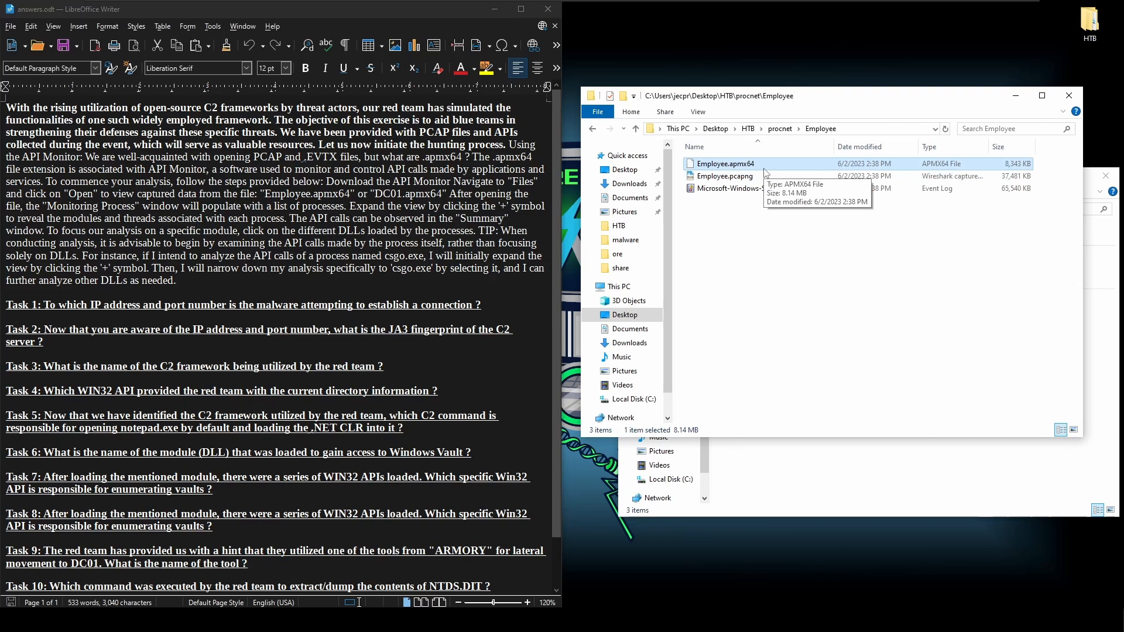
Check the contents of procnet's DC folder, return to the Employee folder and select Employee.apmx64
{"action": "left_click", "coordinate": [780, 128]}
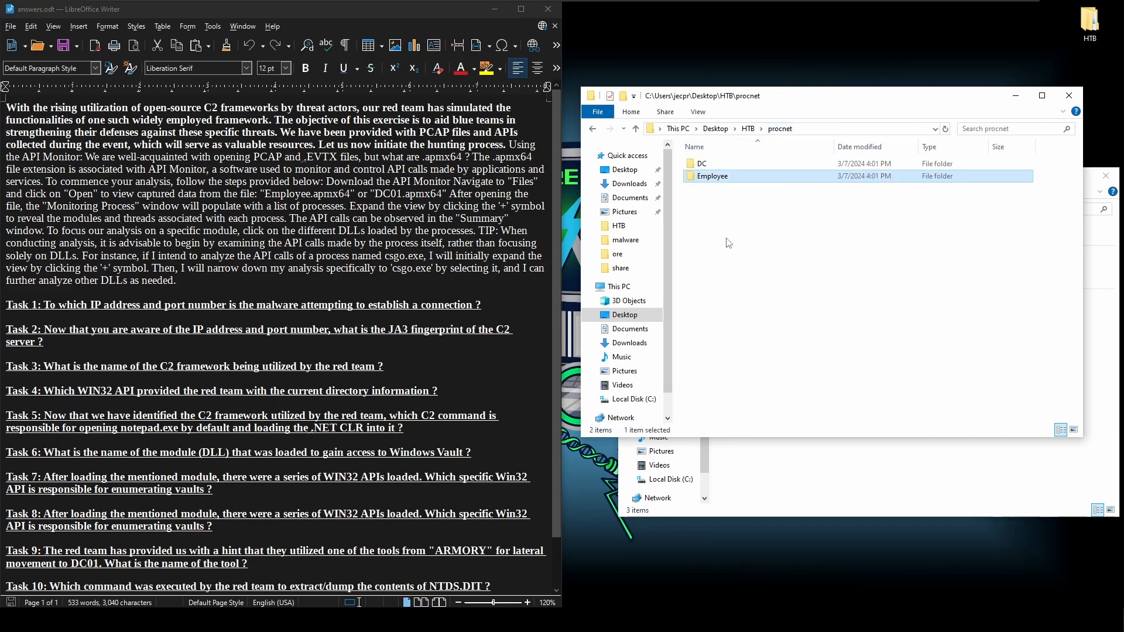
{"action": "double_click", "coordinate": [726, 164]}
{"action": "key", "text": "alt+Up"}
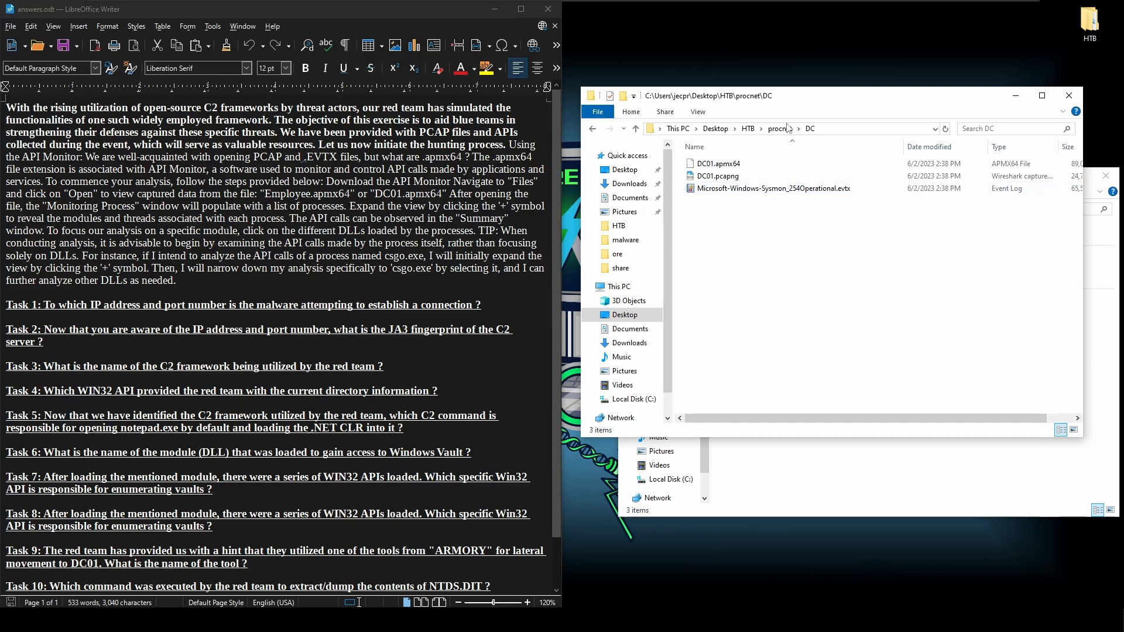
{"action": "key", "text": "Down"}
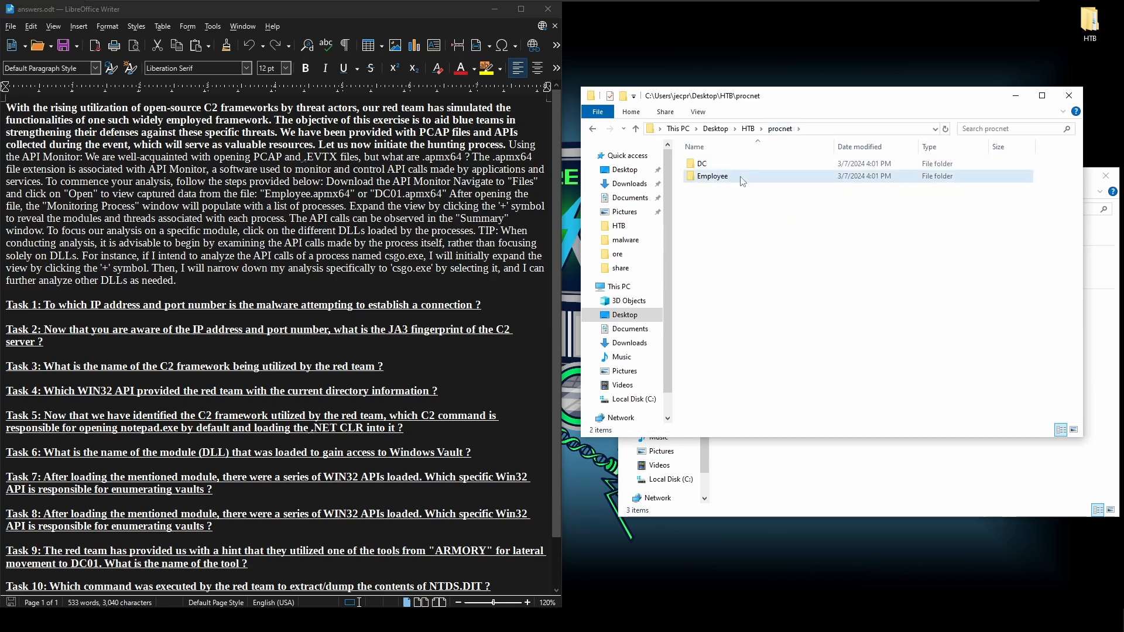
{"action": "key", "text": "Return"}
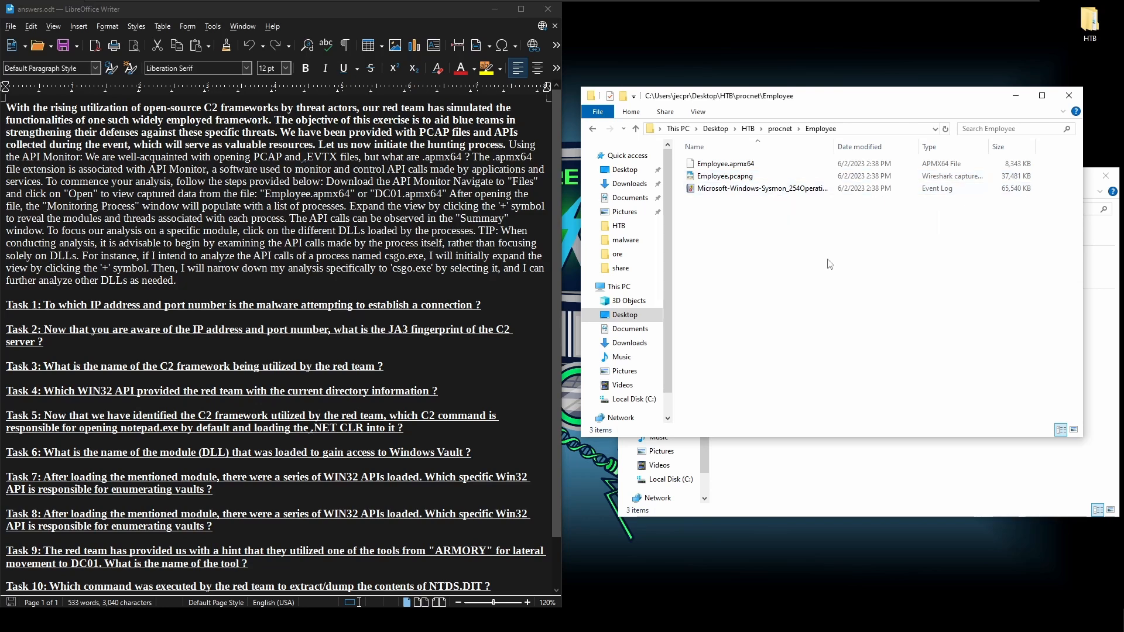
{"action": "left_click", "coordinate": [761, 165]}
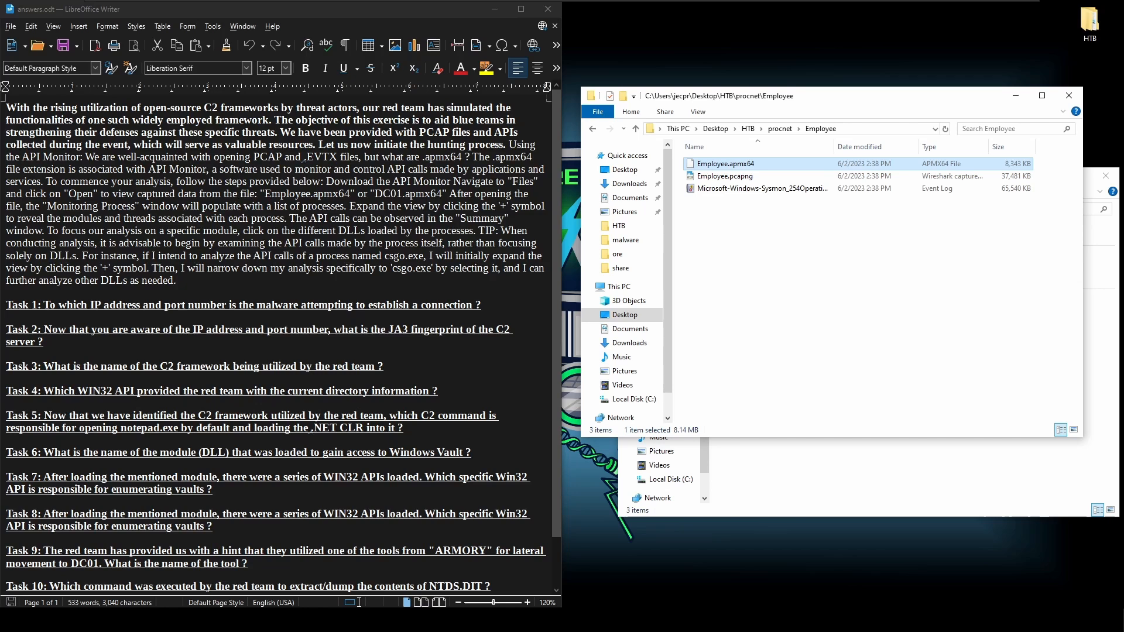
Highlight "API Monitor" in the task instructions, and search Google in Firefox for "api monitor download"
{"action": "left_click_drag", "start_coordinate": [392, 181], "coordinate": [447, 182]}
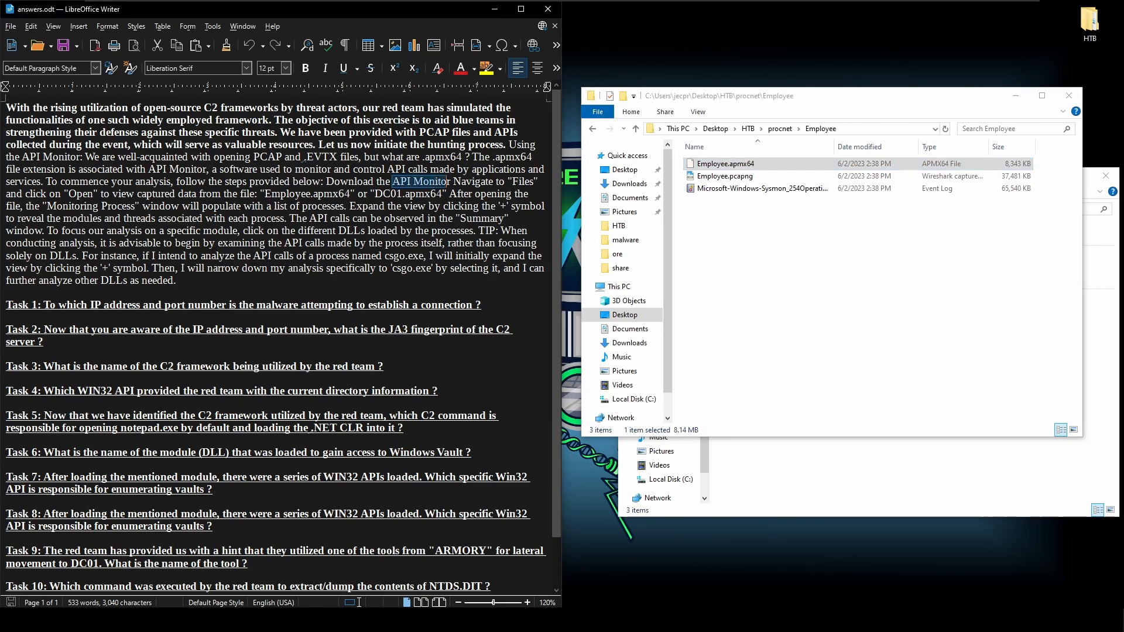
{"action": "left_click", "coordinate": [585, 620]}
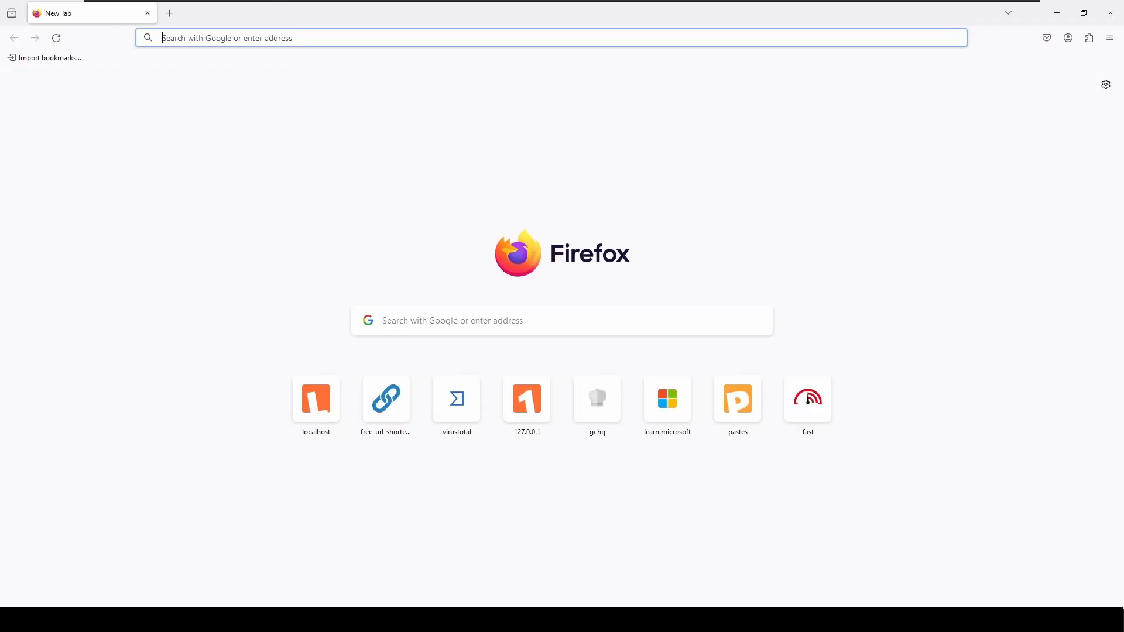
{"action": "left_click", "coordinate": [527, 38]}
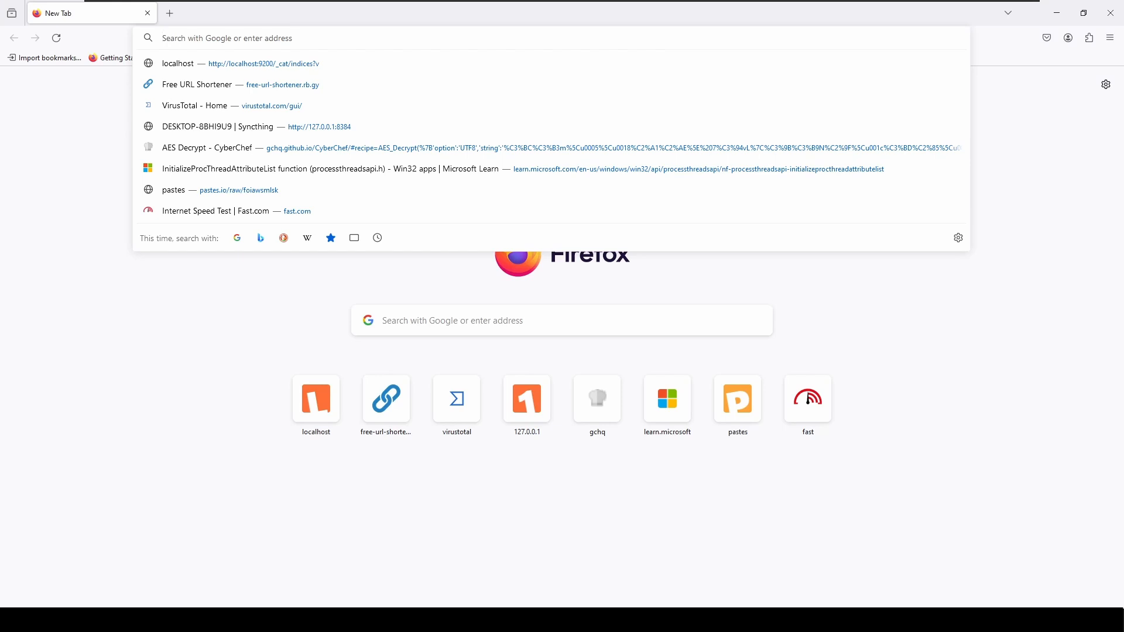
{"action": "type", "text": "api momnitr"}
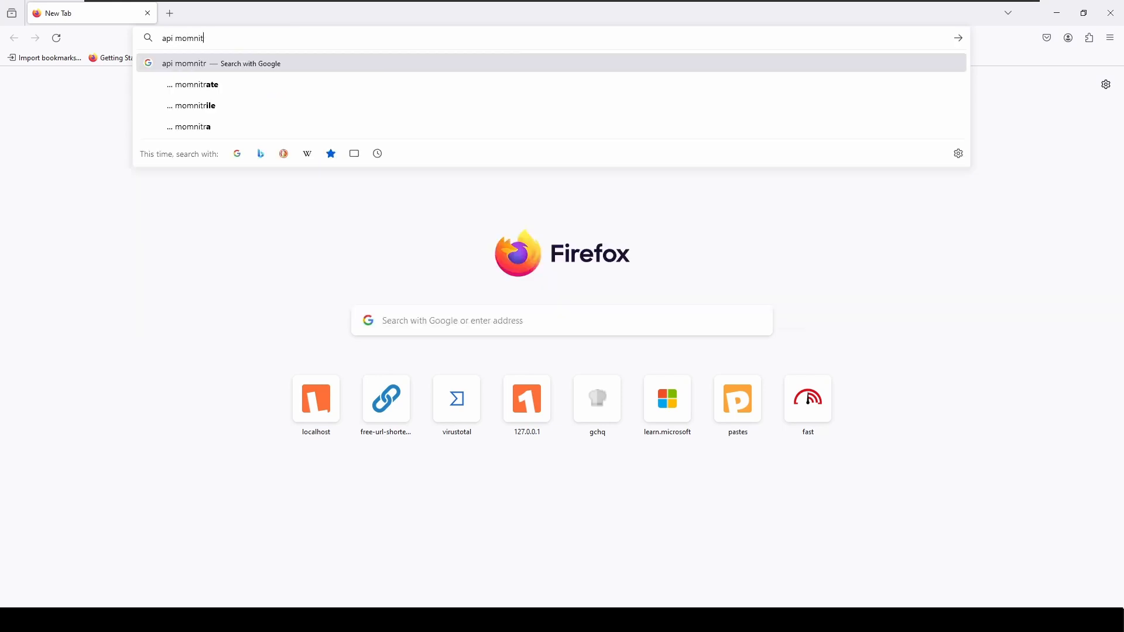
{"action": "key", "text": "BackSpace"}
{"action": "key", "text": "BackSpace"}
{"action": "key", "text": "BackSpace"}
{"action": "key", "text": "BackSpace"}
{"action": "type", "text": "nitor"}
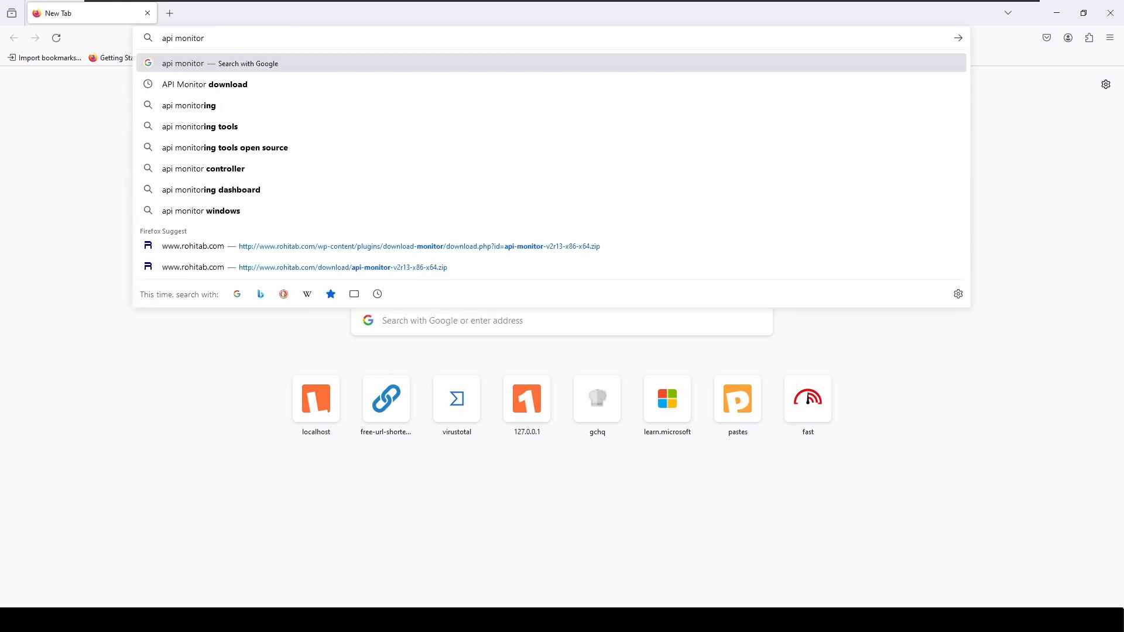
{"action": "type", "text": " download"}
{"action": "key", "text": "Return"}
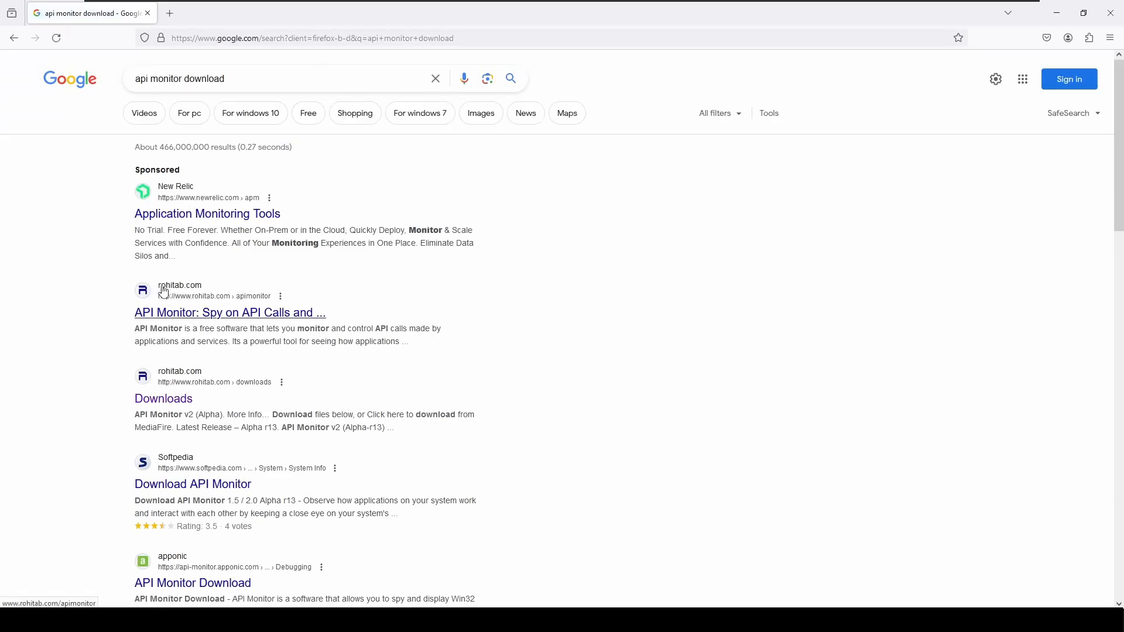
Skim the overview and features on rohitab.com's API Monitor page and close the page
{"action": "left_click", "coordinate": [211, 314]}
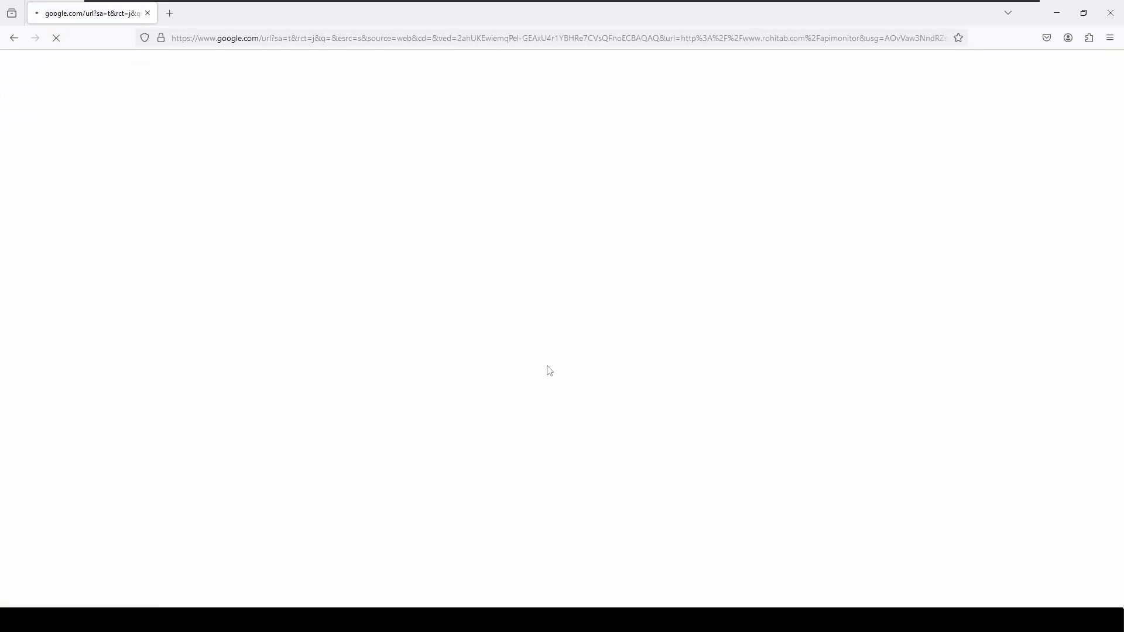
{"action": "scroll", "coordinate": [546, 367], "scroll_direction": "down", "scroll_amount": 9}
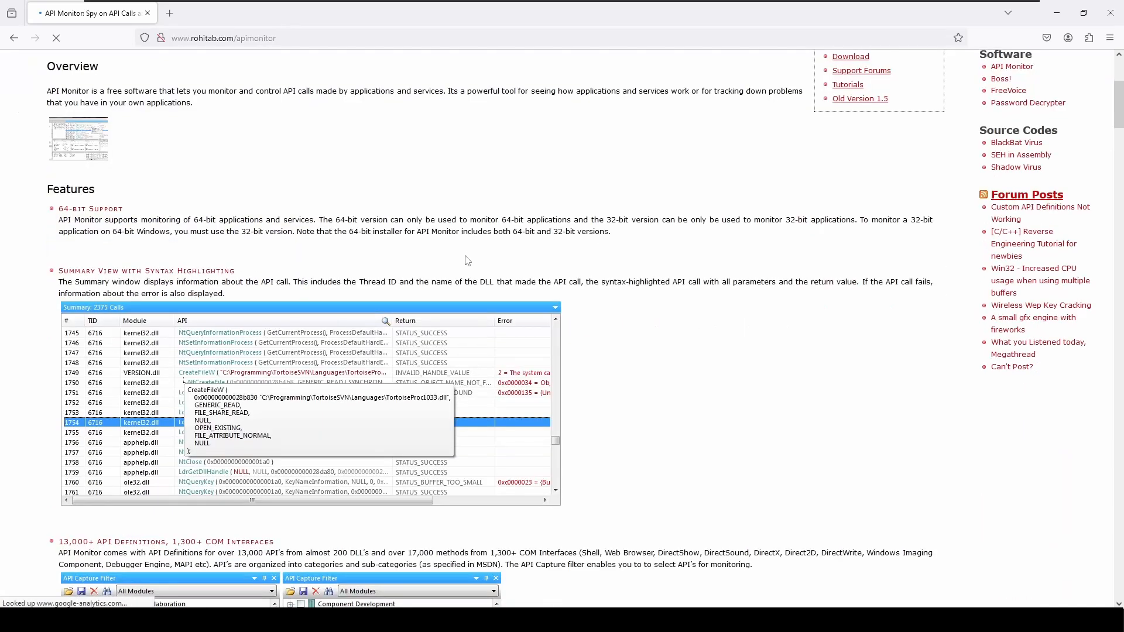
{"action": "scroll", "coordinate": [557, 328], "scroll_direction": "up", "scroll_amount": 8}
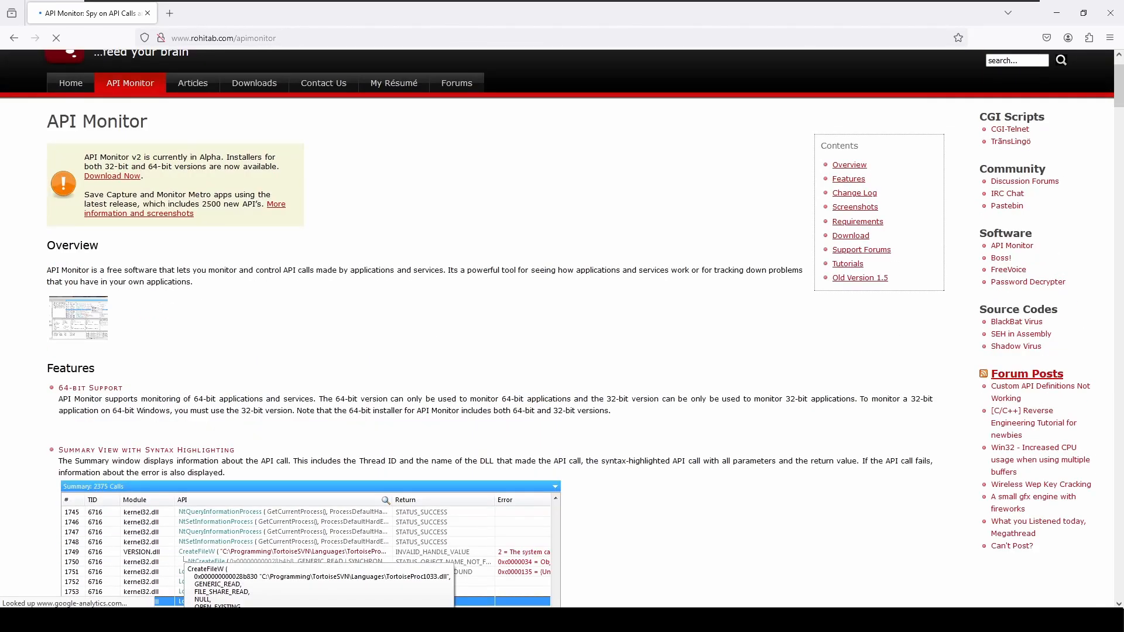
{"action": "left_click", "coordinate": [148, 16]}
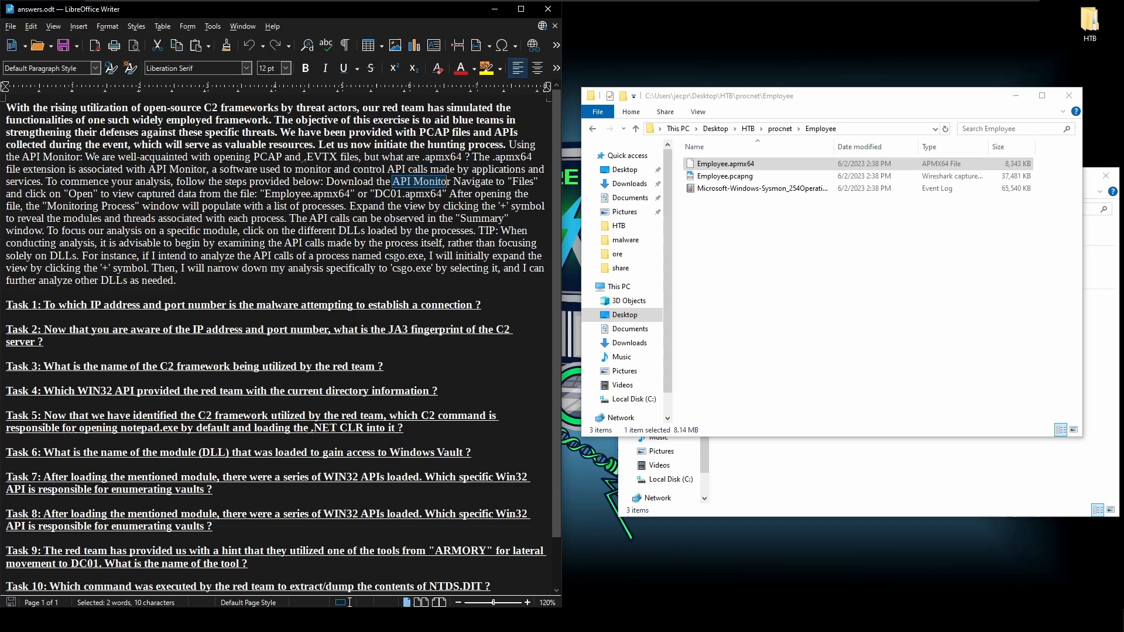
Run apimonitor-x64.exe from the API Monitor (rohitab.com) folder inside the downloaded api-monitor-v2r13-x86-x64 folder
{"action": "left_click", "coordinate": [879, 470]}
{"action": "double_click", "coordinate": [778, 273]}
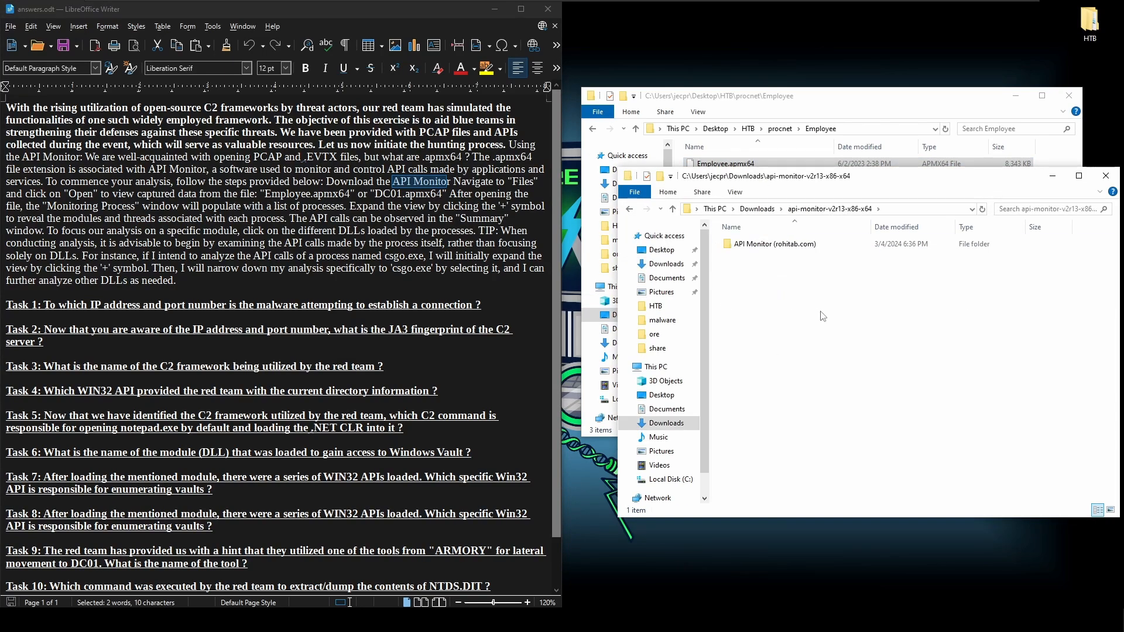
{"action": "double_click", "coordinate": [794, 245]}
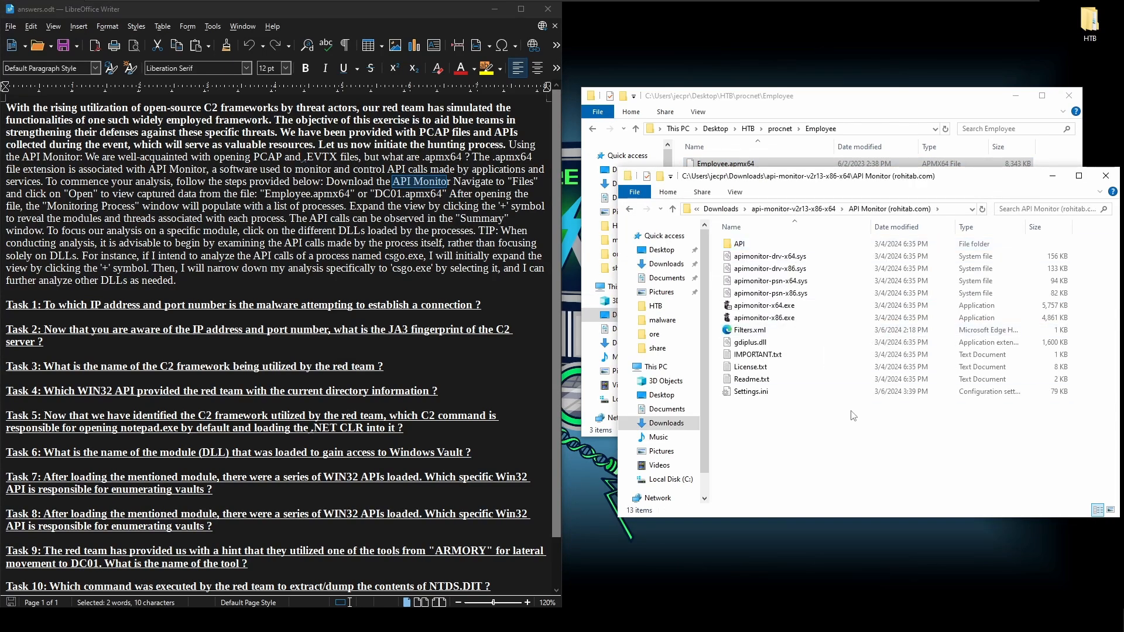
{"action": "double_click", "coordinate": [763, 305]}
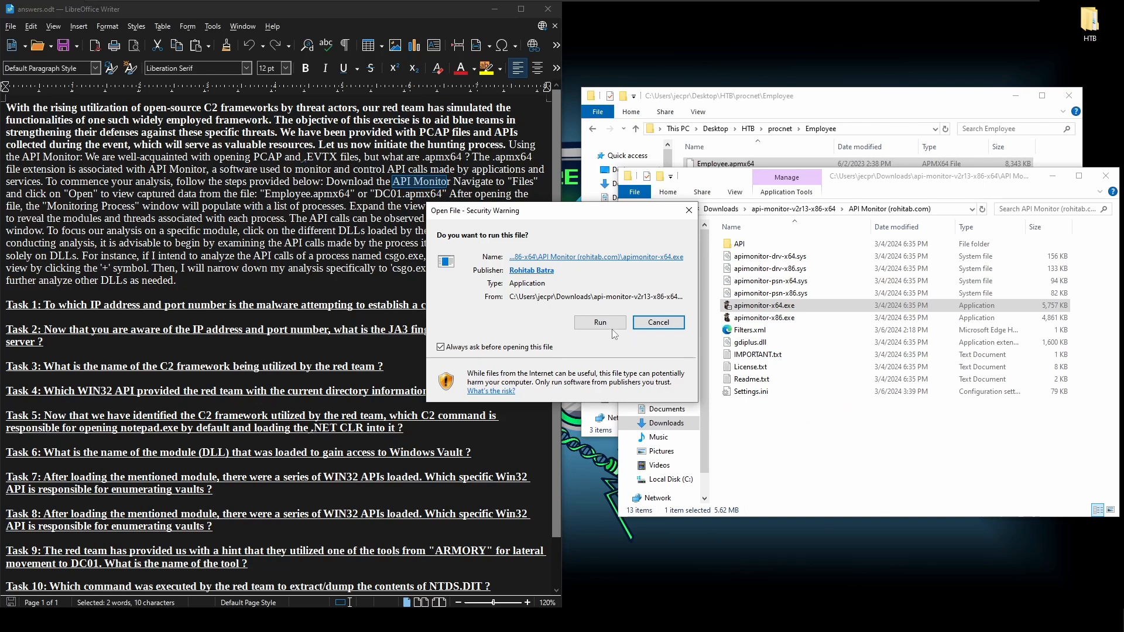
{"action": "left_click", "coordinate": [606, 324]}
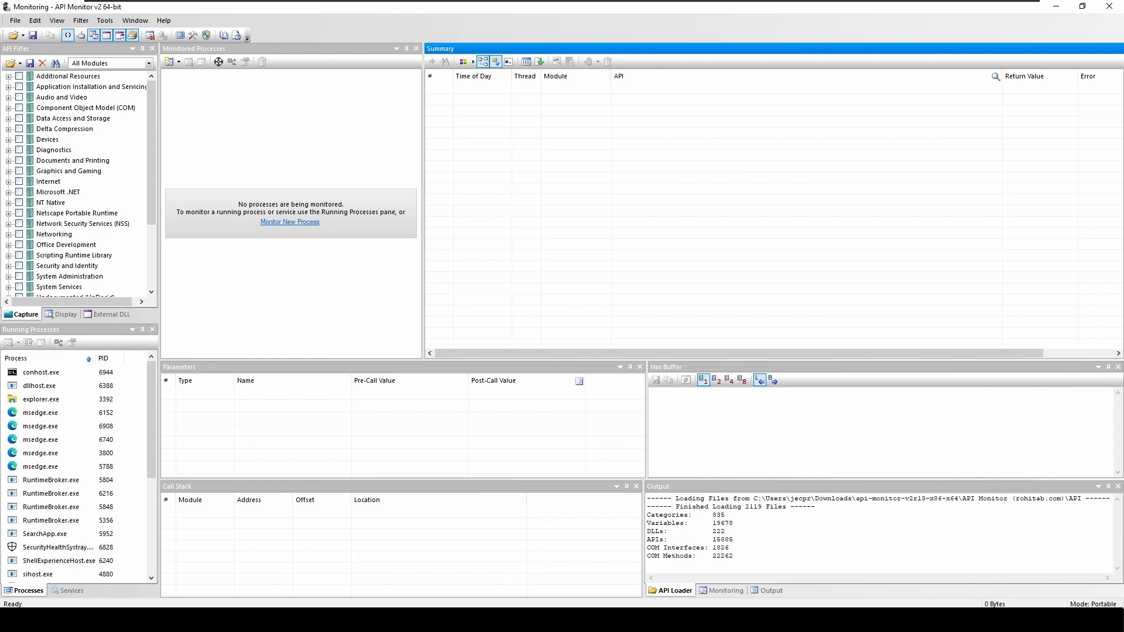
Look over API Monitor's filter, Monitored Processes, Summary, Parameters, Call Stack and Hex Buffer areas
{"action": "left_click", "coordinate": [54, 49]}
{"action": "left_click", "coordinate": [234, 49]}
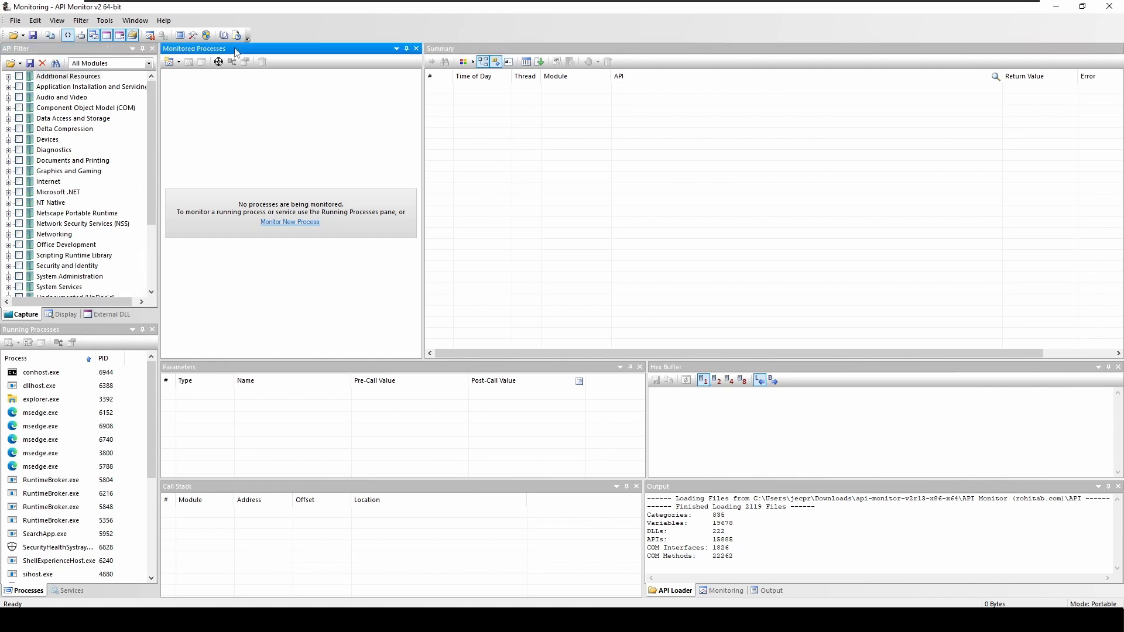
{"action": "left_click", "coordinate": [481, 50]}
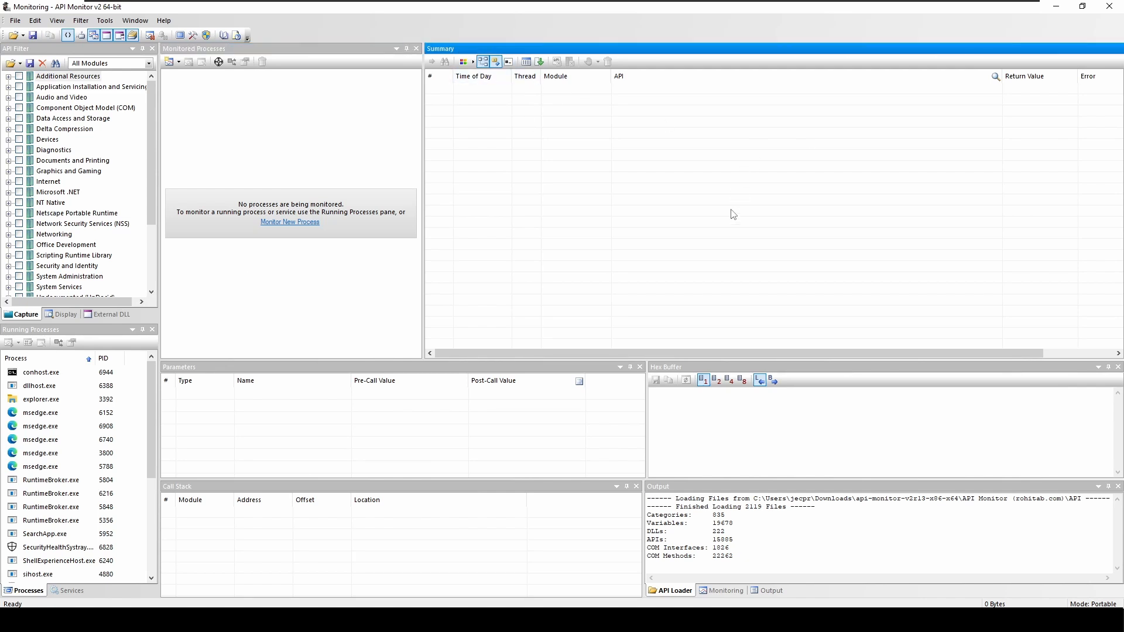
{"action": "left_click", "coordinate": [253, 442]}
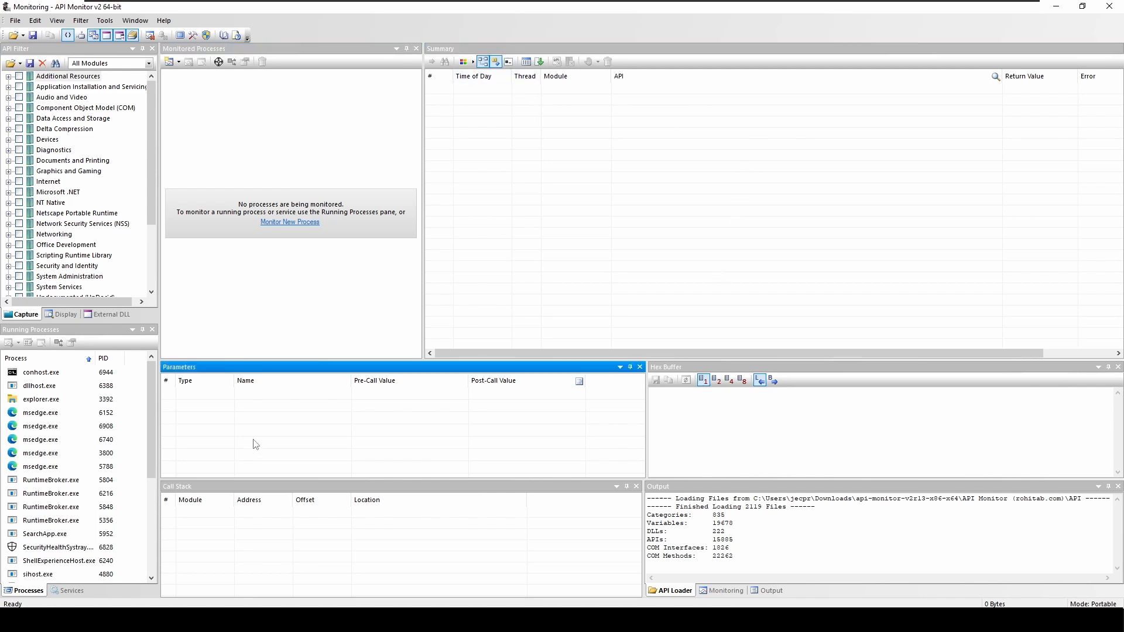
{"action": "left_click", "coordinate": [353, 545]}
{"action": "left_click", "coordinate": [778, 434]}
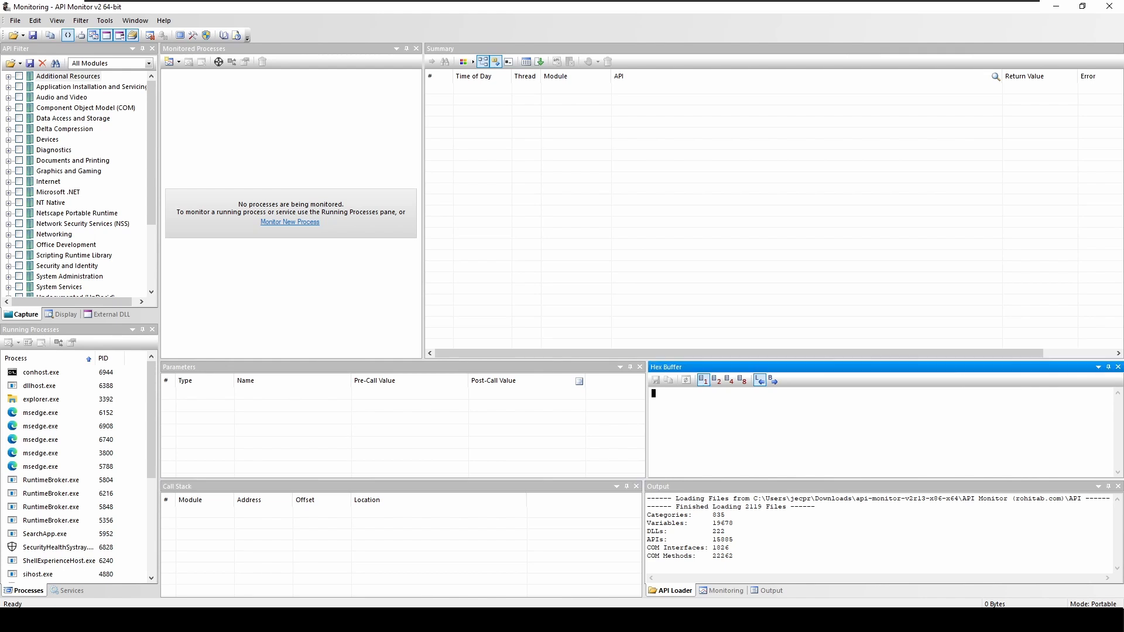
{"action": "left_click", "coordinate": [391, 443]}
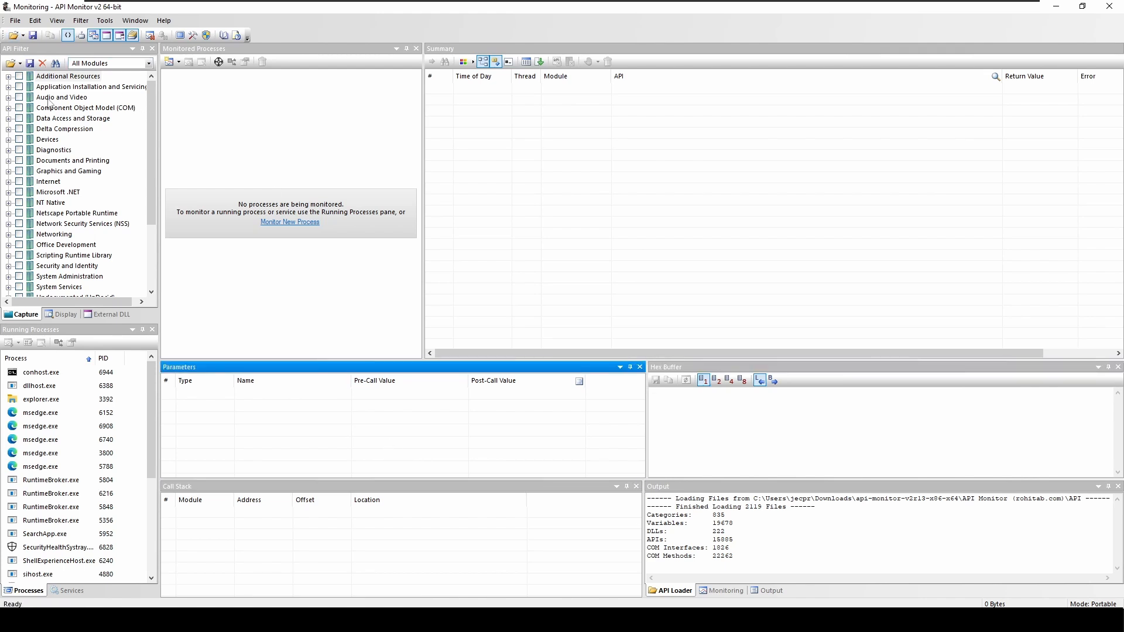
Open the capture file Employee.apmx64 from procnet's Employee folder in API Monitor and focus its list of monitored processes
{"action": "left_click", "coordinate": [14, 20]}
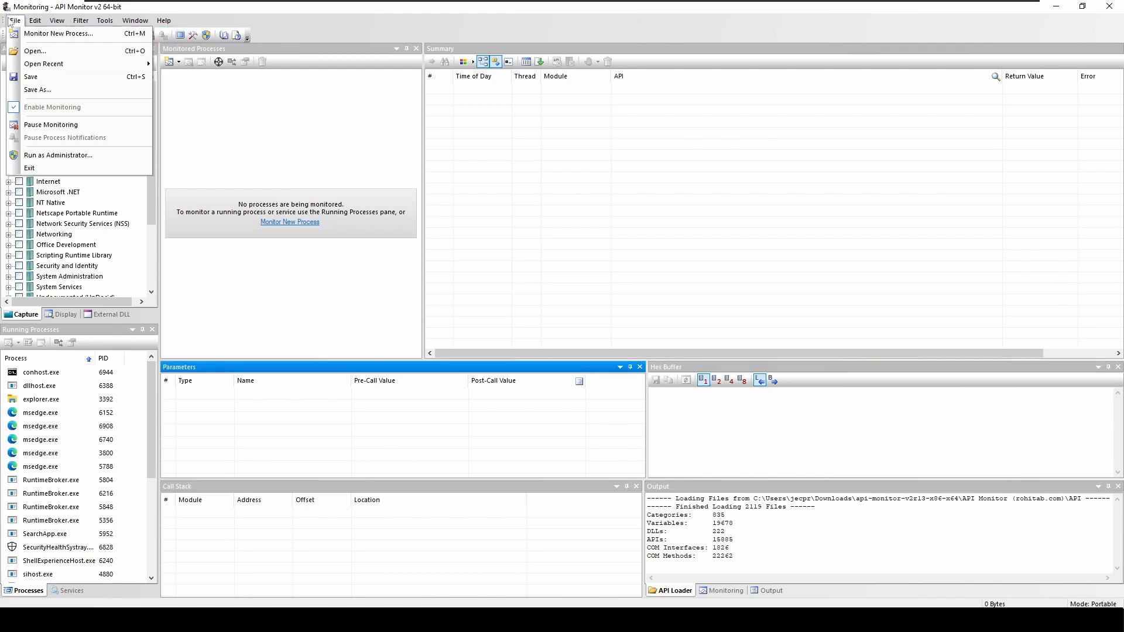
{"action": "left_click", "coordinate": [35, 51]}
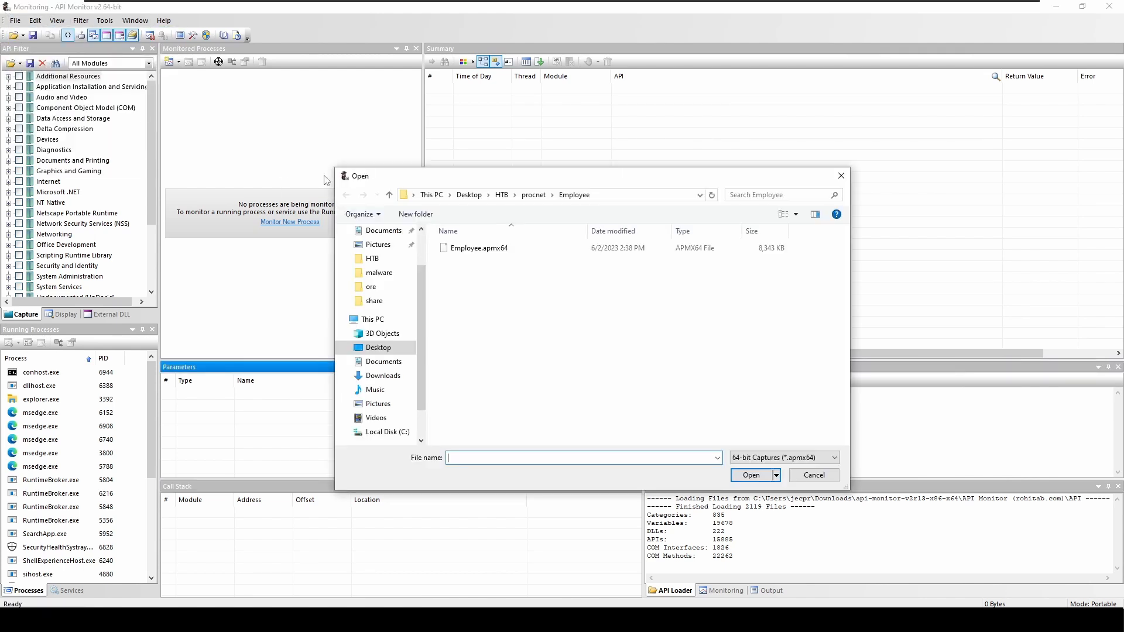
{"action": "left_click", "coordinate": [528, 196]}
{"action": "double_click", "coordinate": [480, 265]}
{"action": "left_click", "coordinate": [505, 252]}
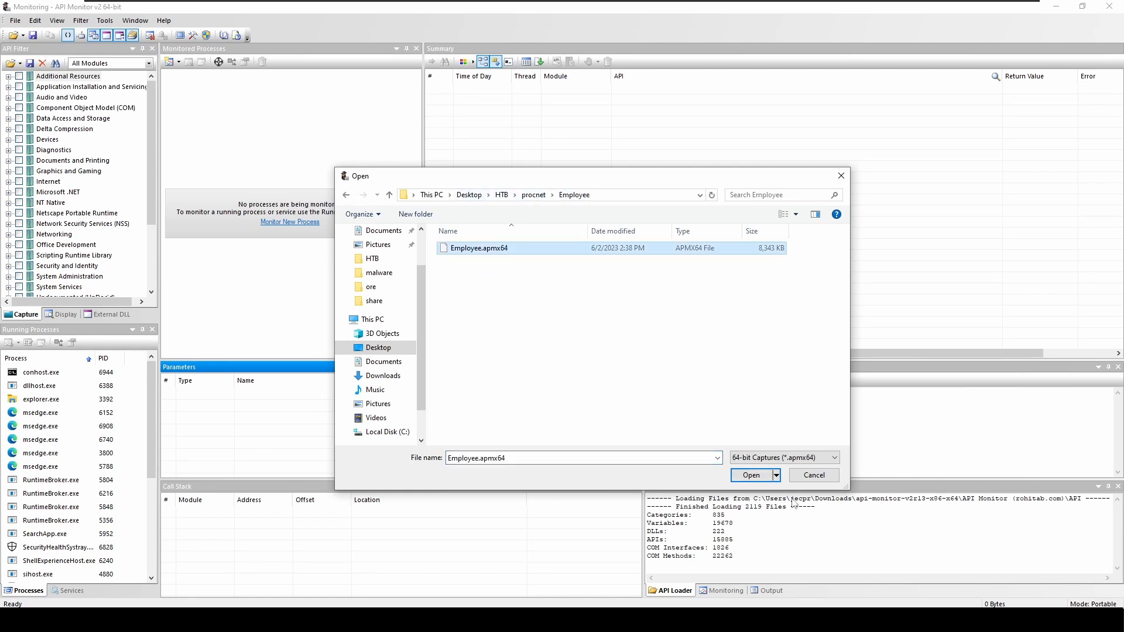
{"action": "left_click", "coordinate": [751, 475]}
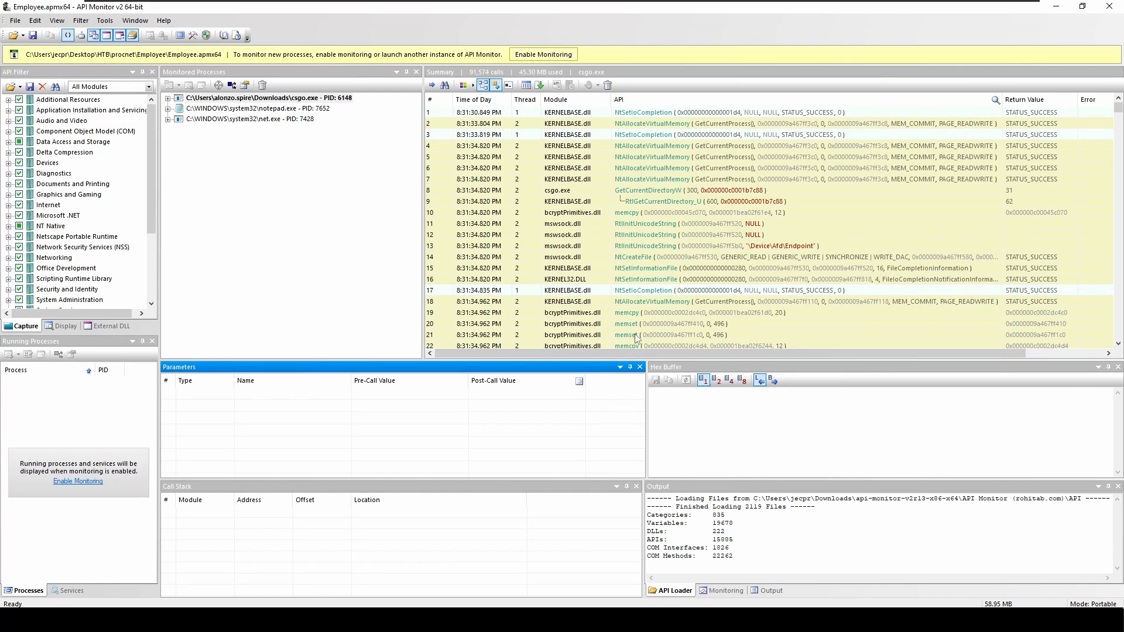
{"action": "left_click", "coordinate": [295, 171]}
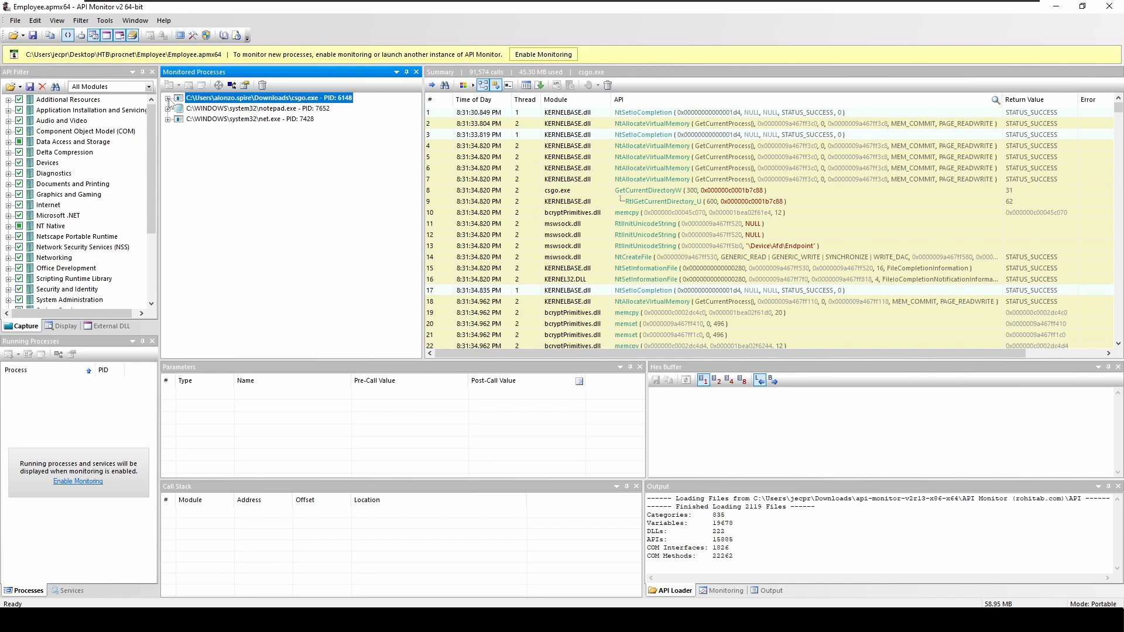
View the net.exe process's API calls and look through the modules and threads of the csgo.exe process
{"action": "mouse_move", "coordinate": [319, 101]}
{"action": "left_click", "coordinate": [272, 120]}
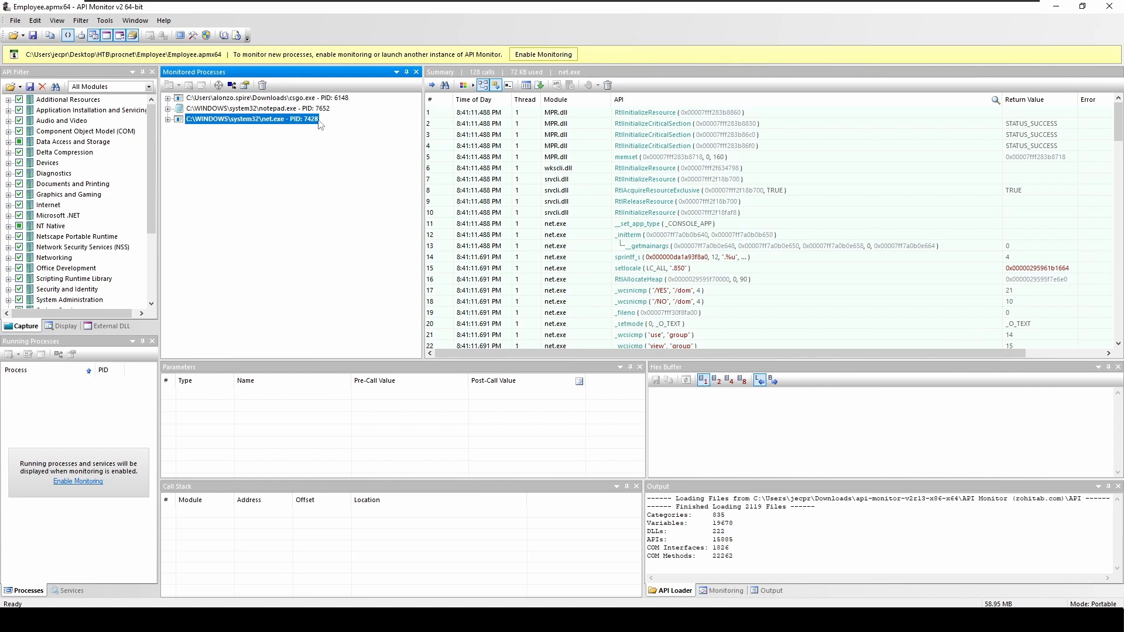
{"action": "mouse_move", "coordinate": [320, 124]}
{"action": "left_click", "coordinate": [168, 97]}
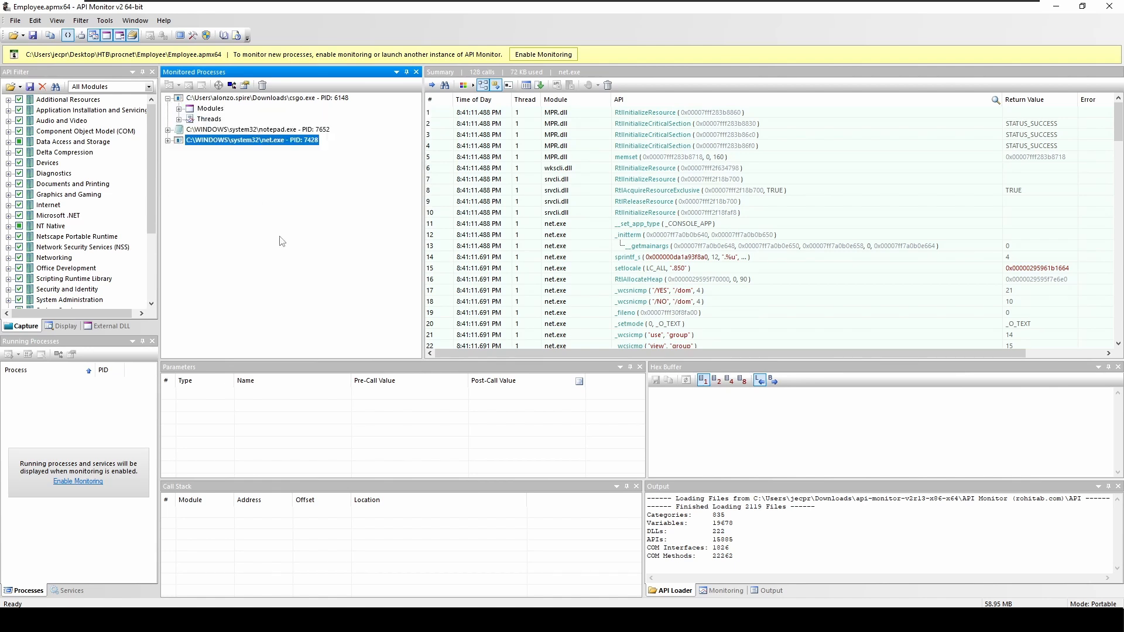
{"action": "left_click", "coordinate": [220, 113]}
{"action": "left_click", "coordinate": [179, 109]}
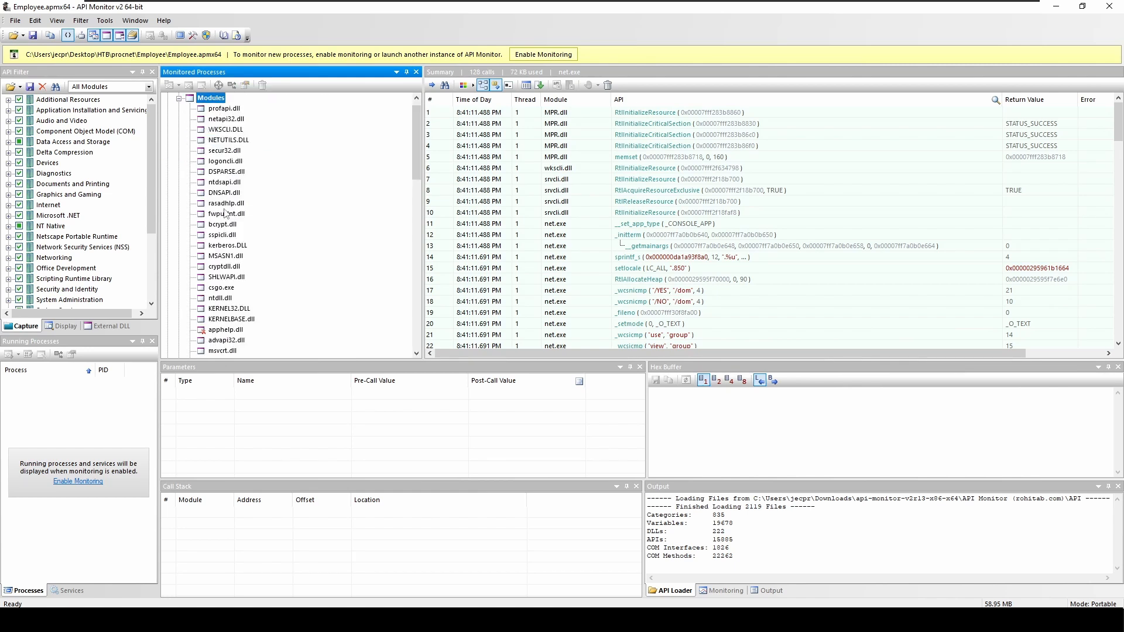
{"action": "left_click", "coordinate": [178, 98]}
{"action": "left_click", "coordinate": [179, 119]}
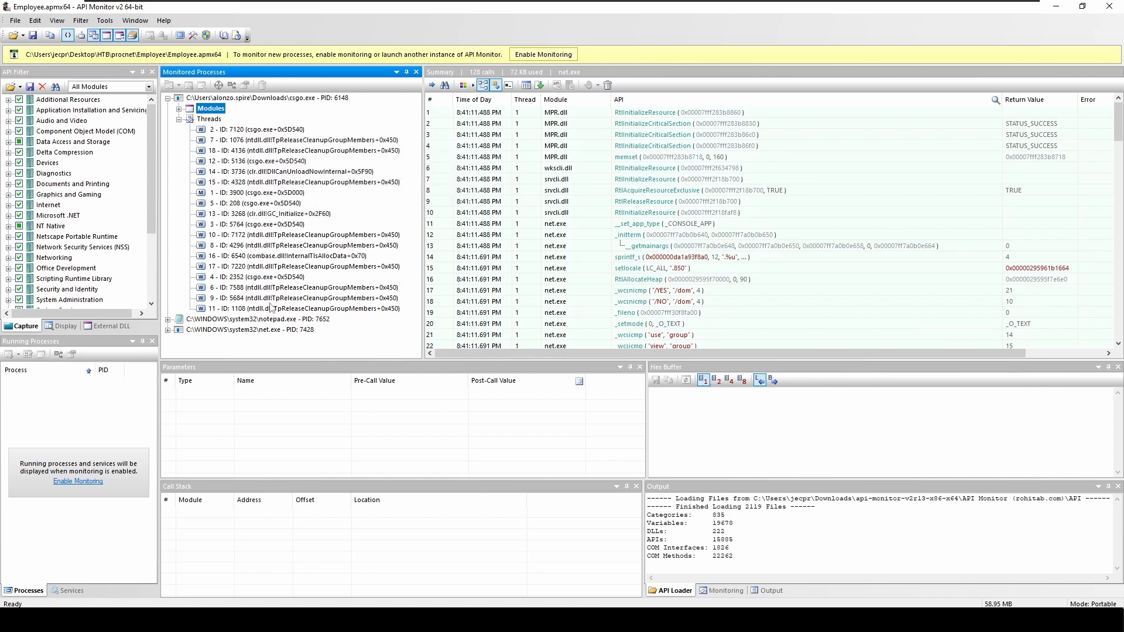
{"action": "left_click", "coordinate": [180, 119]}
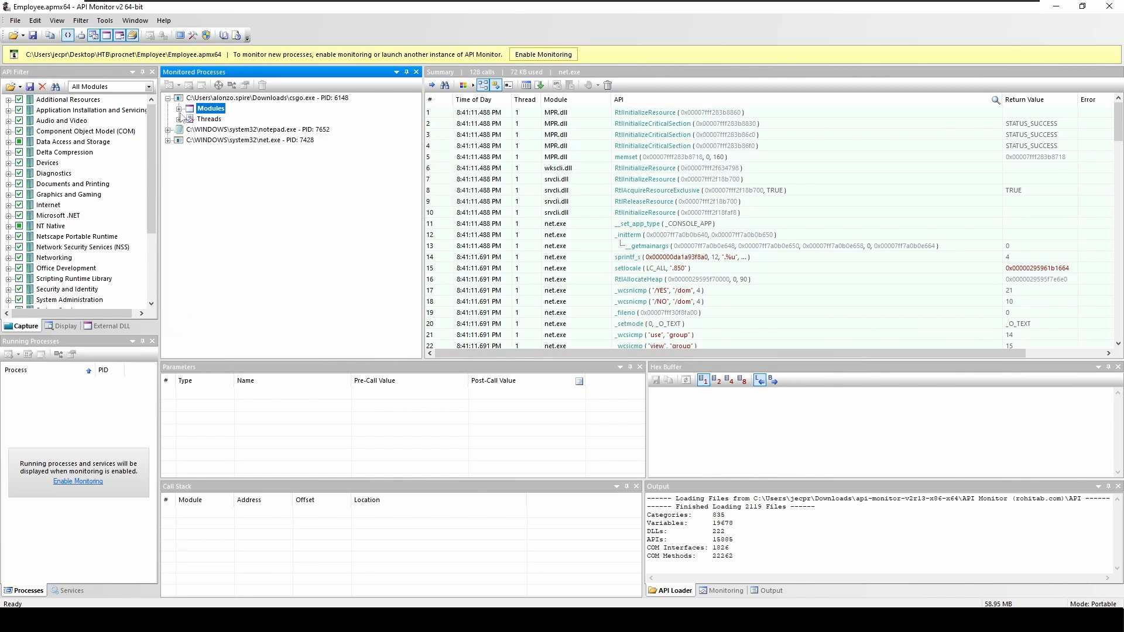
Limit the API call summary to calls from the csgo.exe module of the csgo.exe process
{"action": "left_click", "coordinate": [178, 108]}
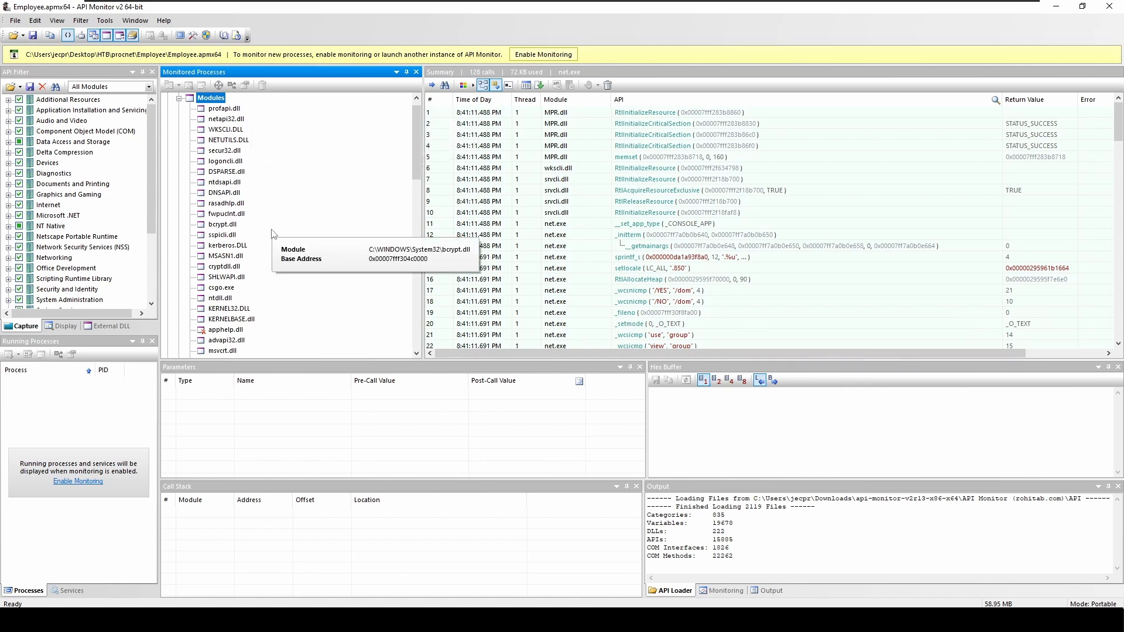
{"action": "mouse_move", "coordinate": [256, 238]}
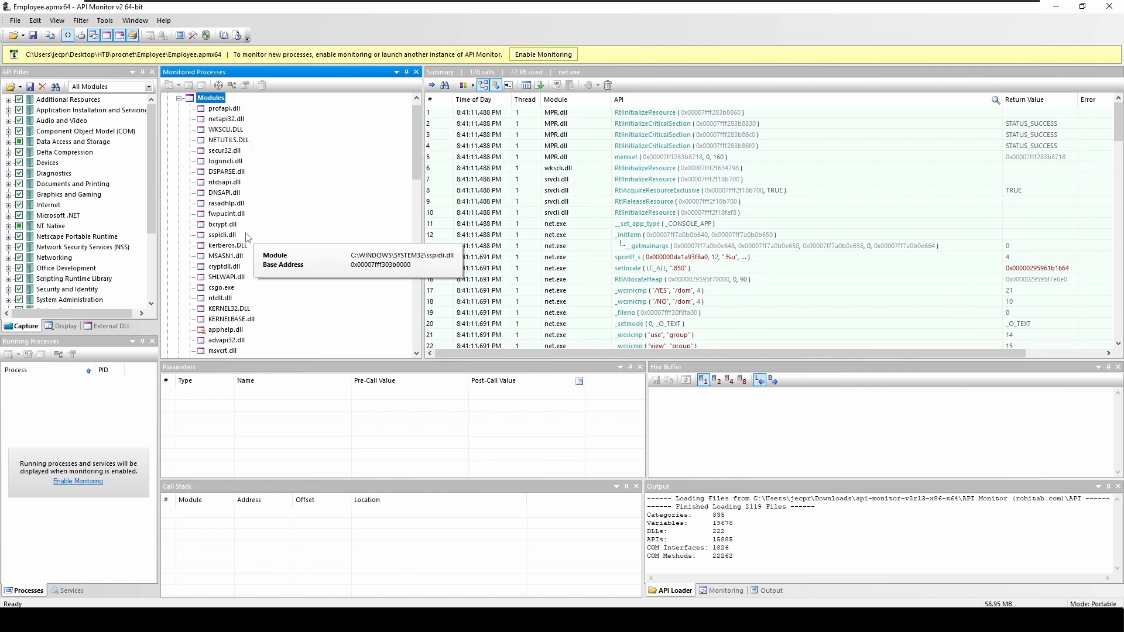
{"action": "scroll", "coordinate": [267, 243], "scroll_direction": "down", "scroll_amount": 1}
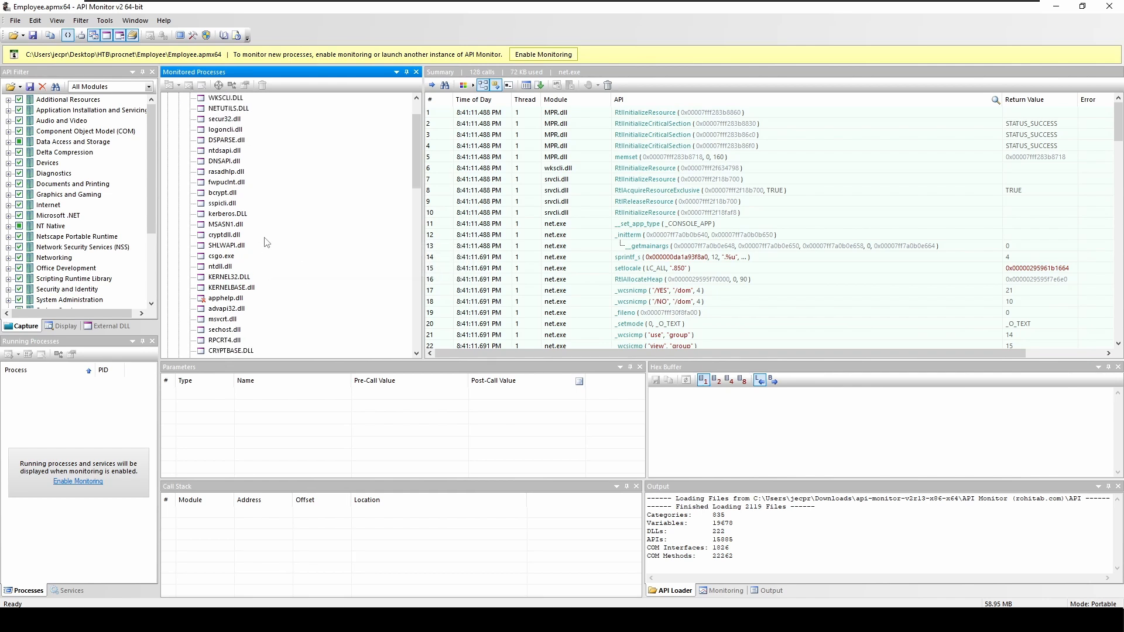
{"action": "left_click", "coordinate": [219, 259]}
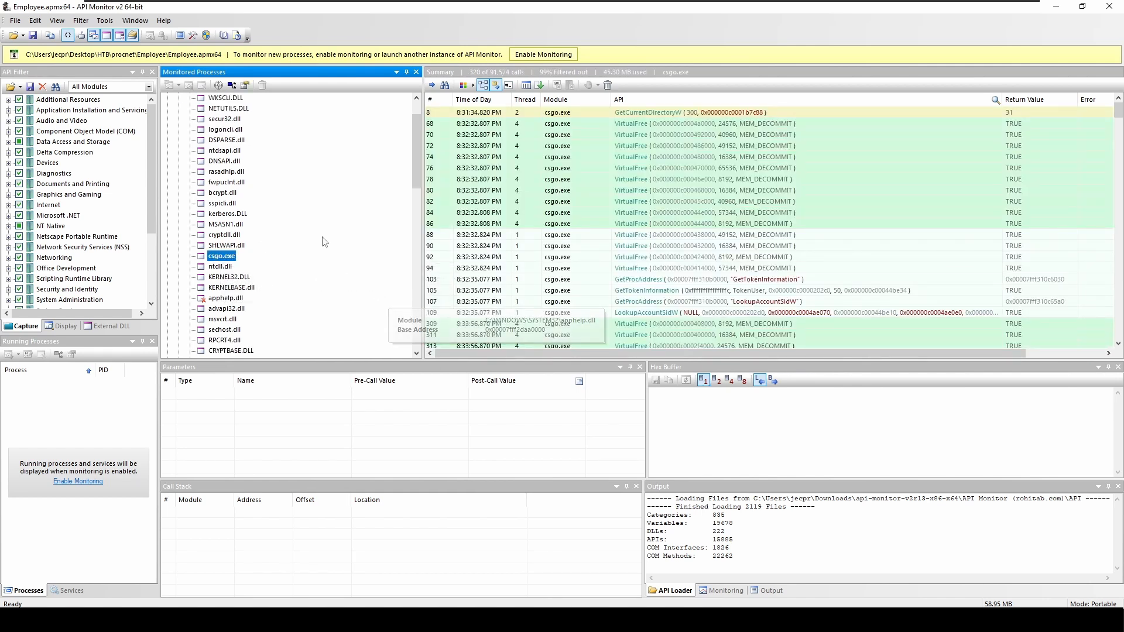
{"action": "scroll", "coordinate": [326, 243], "scroll_direction": "up", "scroll_amount": 2}
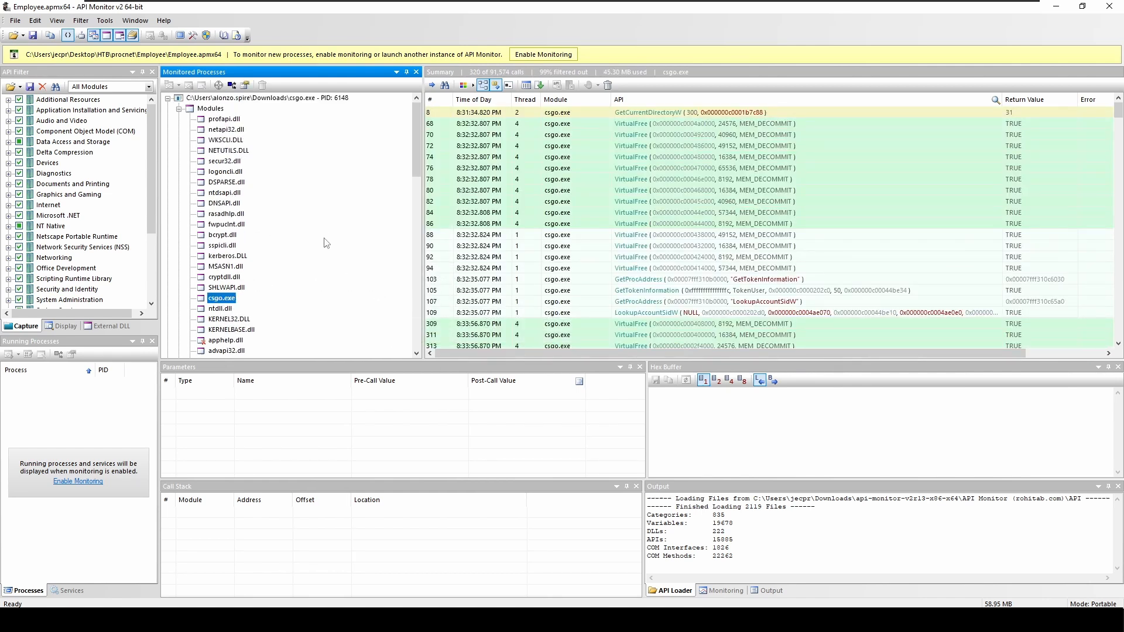
Inspect the GetCurrentDirectoryW call's parameters and hex buffer, and check the summary's duration column
{"action": "left_click", "coordinate": [794, 112]}
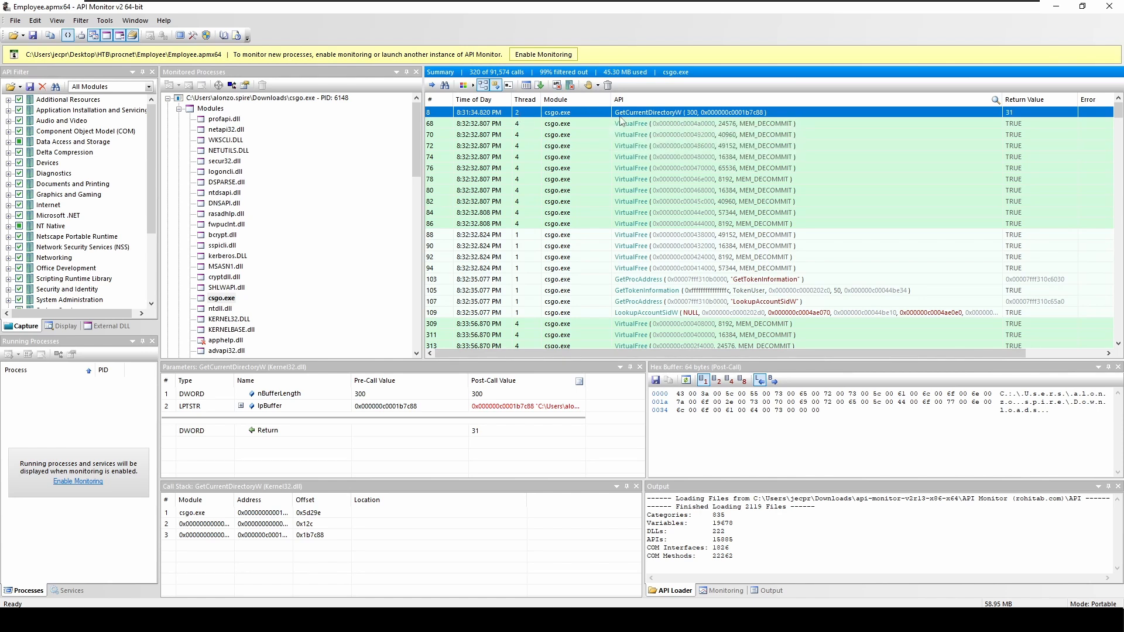
{"action": "left_click_drag", "start_coordinate": [730, 352], "coordinate": [815, 353]}
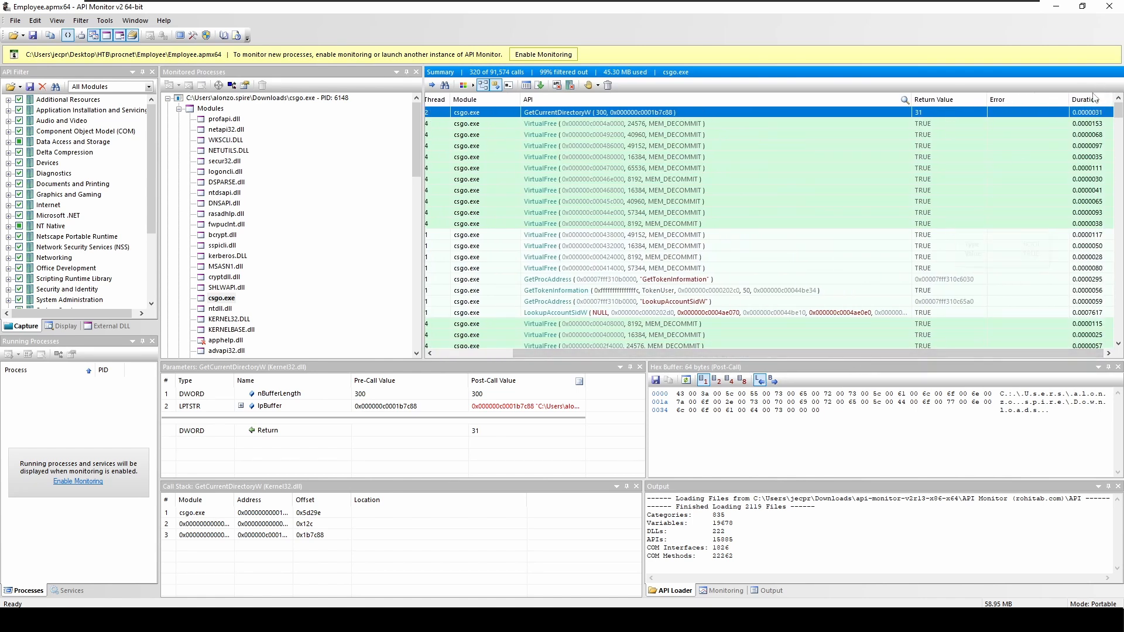
{"action": "left_click_drag", "start_coordinate": [840, 352], "coordinate": [669, 356]}
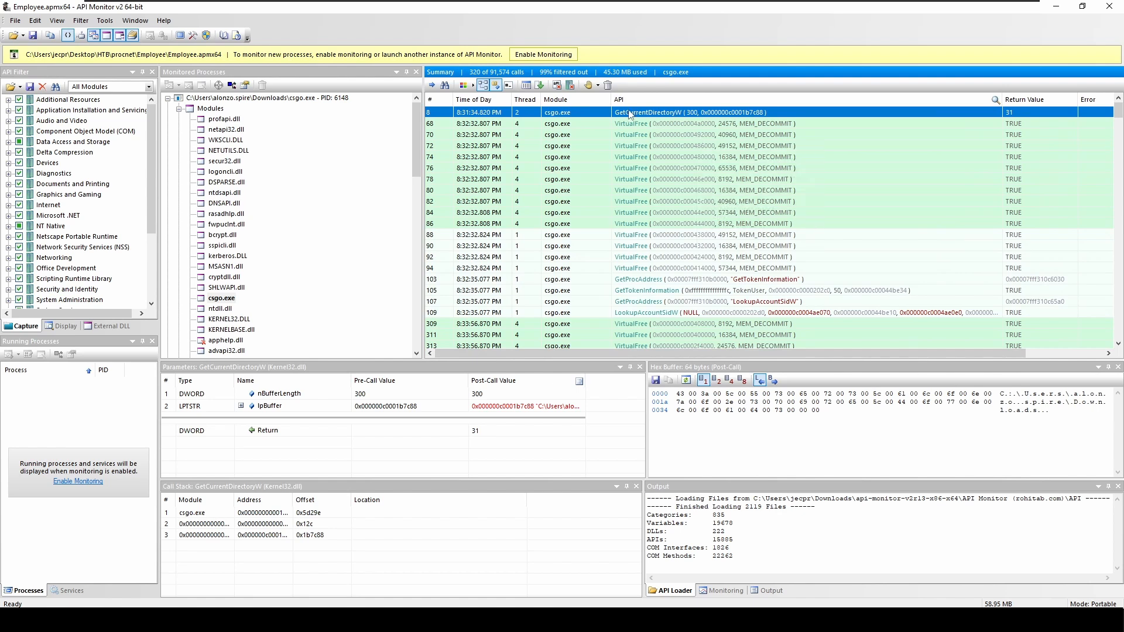
Find the notepad.exe lookups among csgo.exe's calls and inspect the OpenProcess call and the GetFileAttributesExW call after it
{"action": "mouse_move", "coordinate": [616, 114]}
{"action": "scroll", "coordinate": [842, 141], "scroll_direction": "down", "scroll_amount": 1}
{"action": "mouse_move", "coordinate": [841, 142]}
{"action": "scroll", "coordinate": [841, 142], "scroll_direction": "down", "scroll_amount": 1}
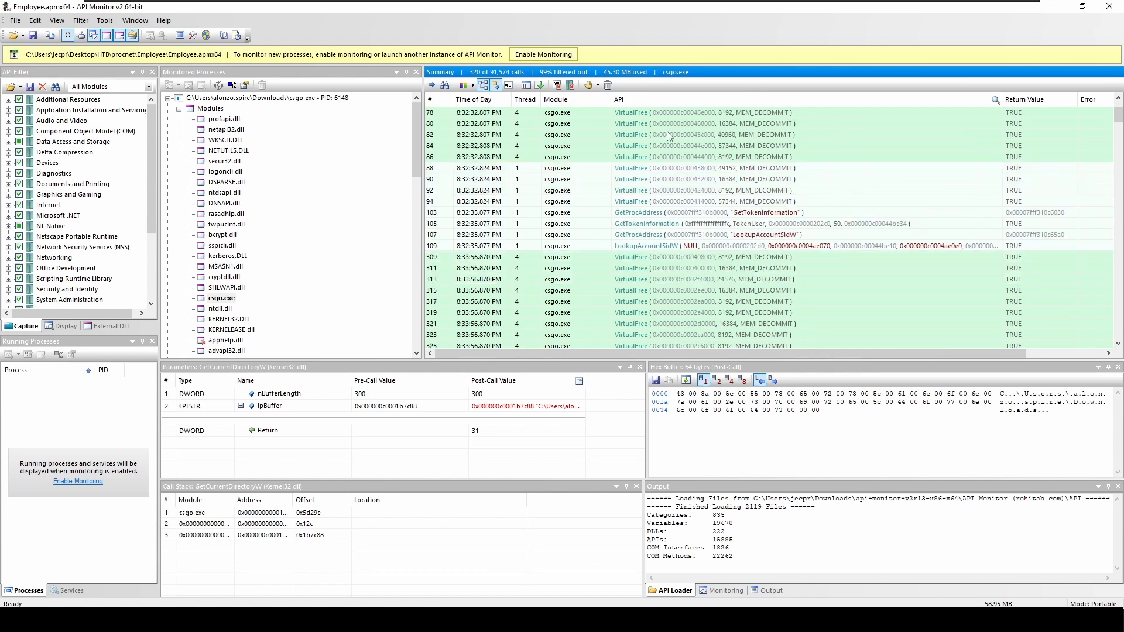
{"action": "scroll", "coordinate": [896, 214], "scroll_direction": "down", "scroll_amount": 2}
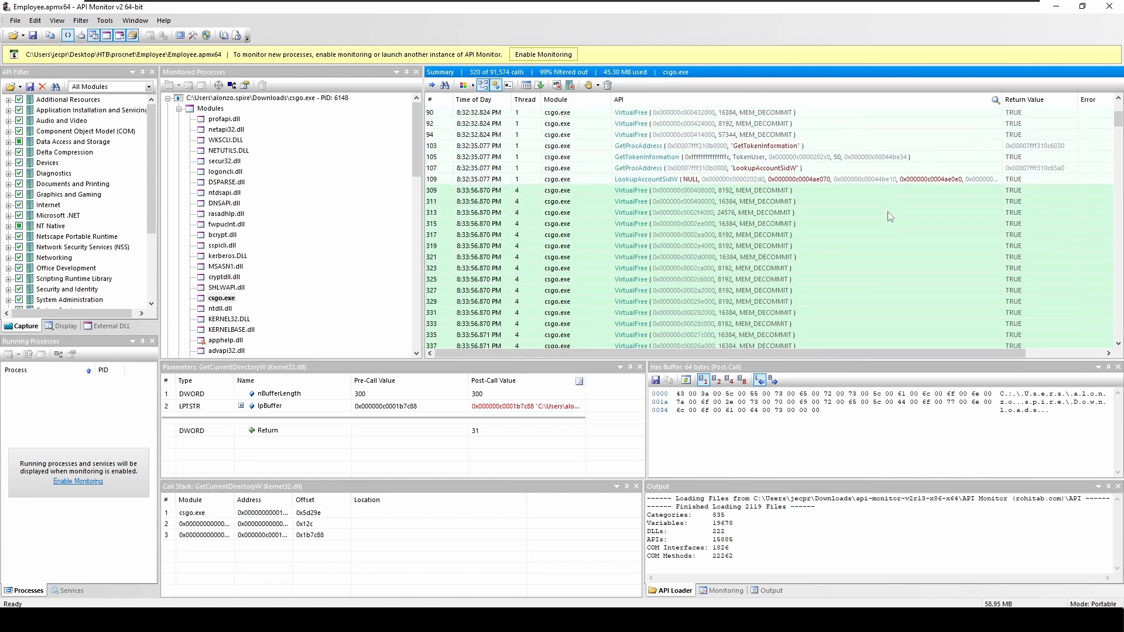
{"action": "mouse_move", "coordinate": [889, 218]}
{"action": "scroll", "coordinate": [890, 218], "scroll_direction": "down", "scroll_amount": 9}
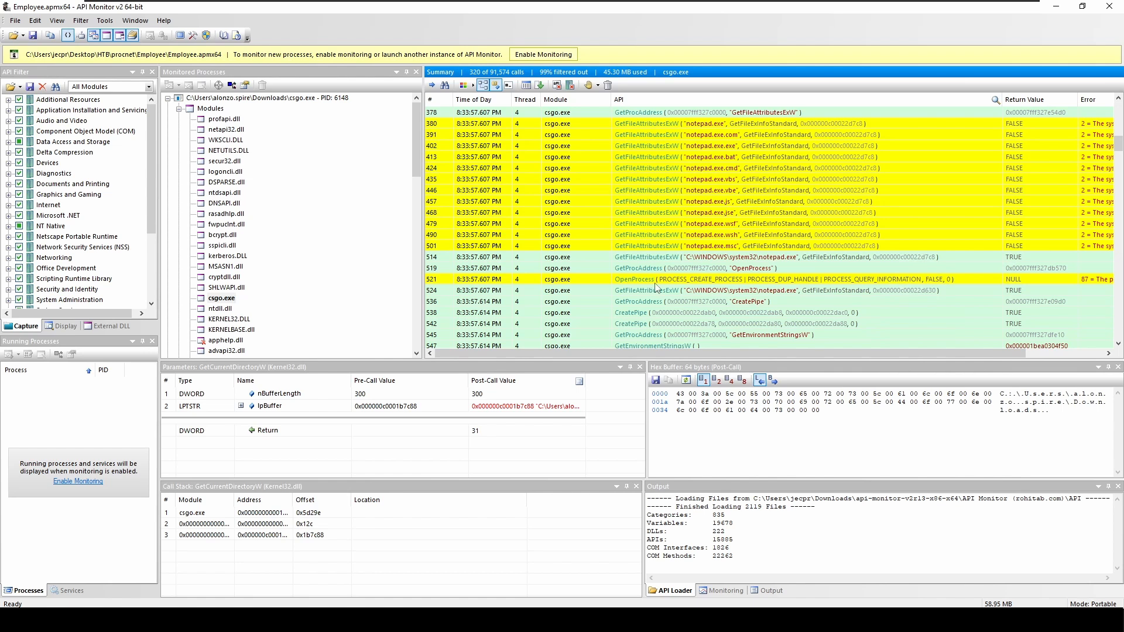
{"action": "left_click", "coordinate": [869, 293]}
{"action": "left_click", "coordinate": [870, 281]}
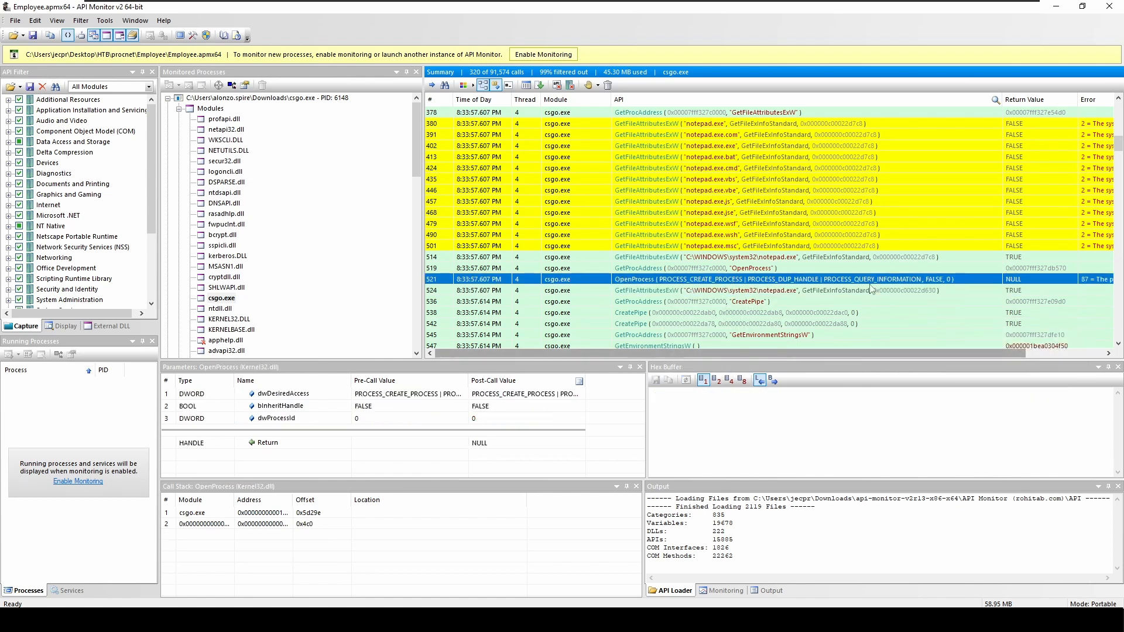
{"action": "scroll", "coordinate": [890, 264], "scroll_direction": "down", "scroll_amount": 2}
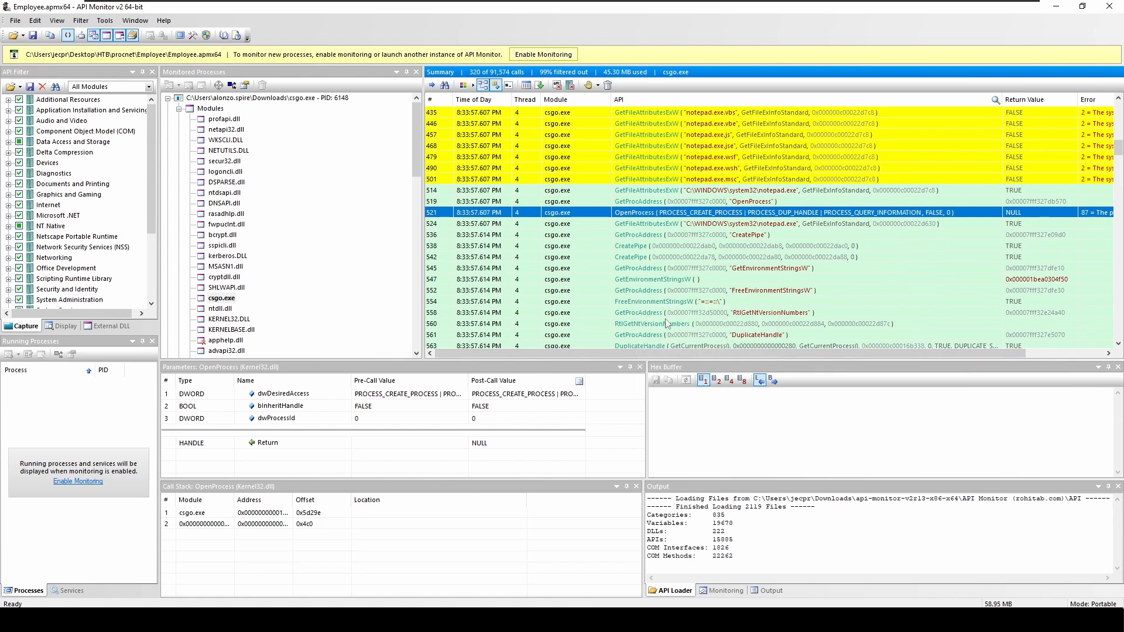
{"action": "key", "text": "Down"}
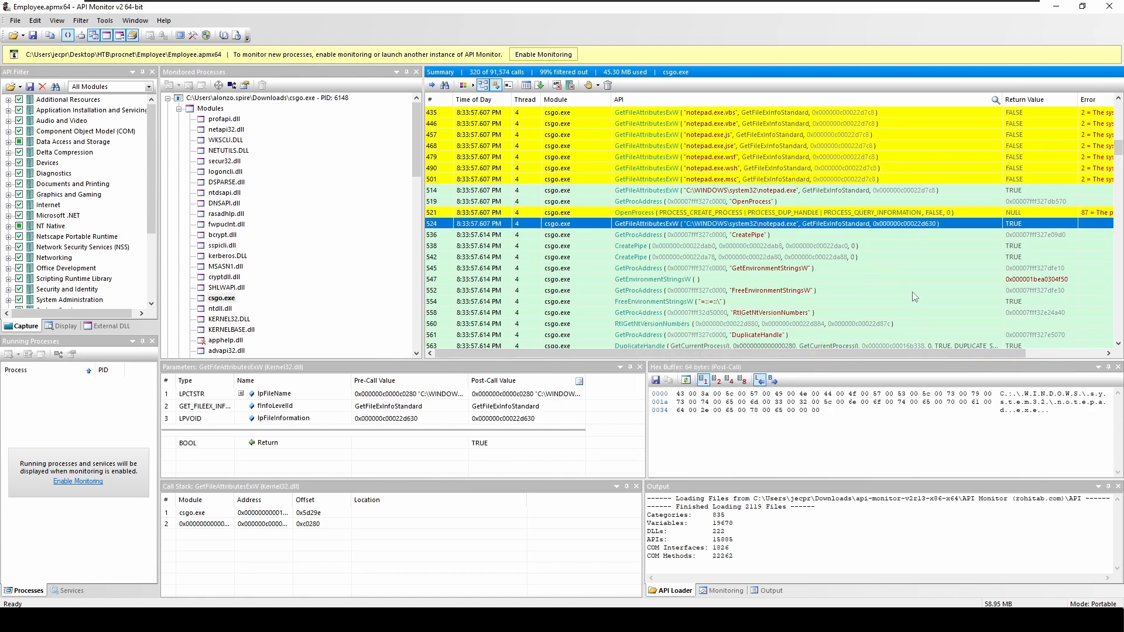
Review csgo.exe's calls from CreatePipe through the CreateProcessW call for notepad.exe and on to the net.exe file lookups
{"action": "mouse_move", "coordinate": [907, 250]}
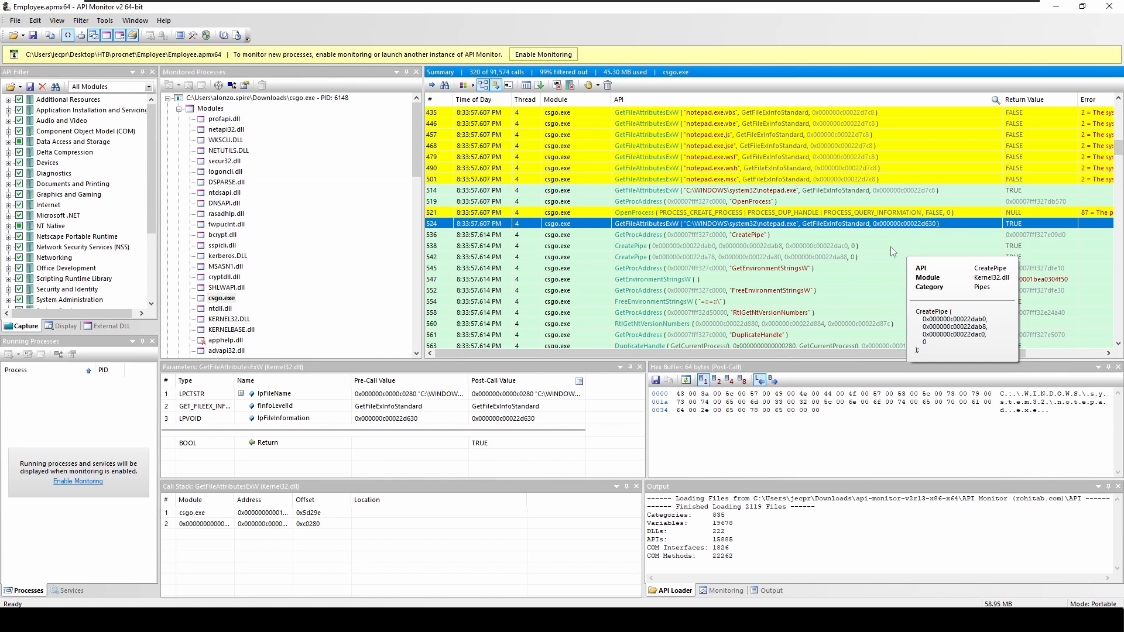
{"action": "mouse_move", "coordinate": [876, 257]}
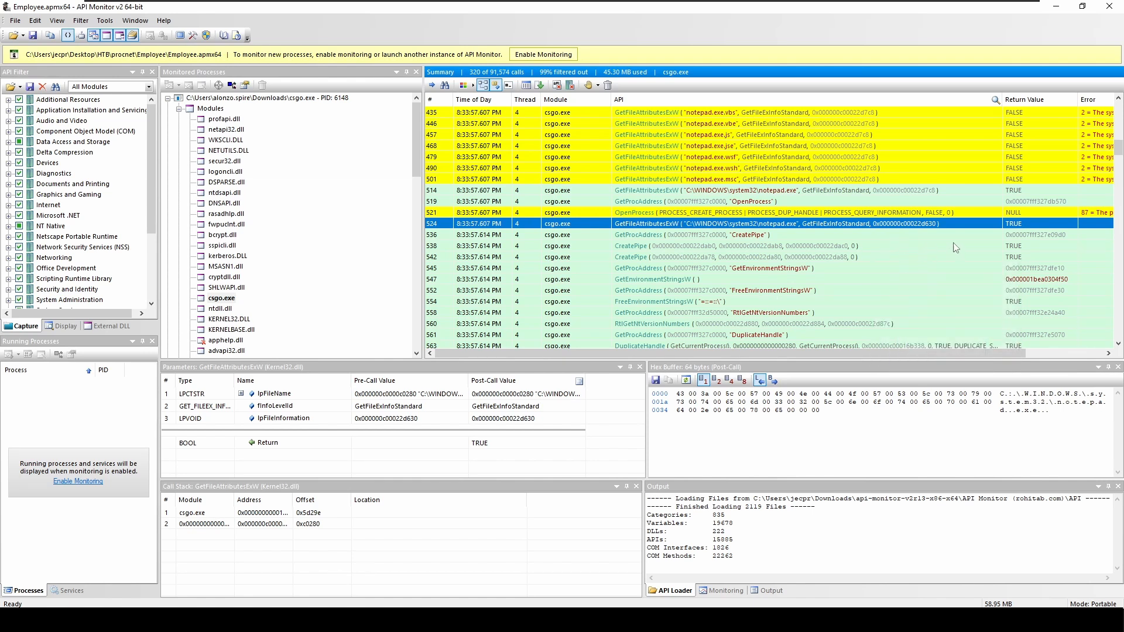
{"action": "mouse_move", "coordinate": [938, 238]}
{"action": "scroll", "coordinate": [960, 206], "scroll_direction": "down", "scroll_amount": 4}
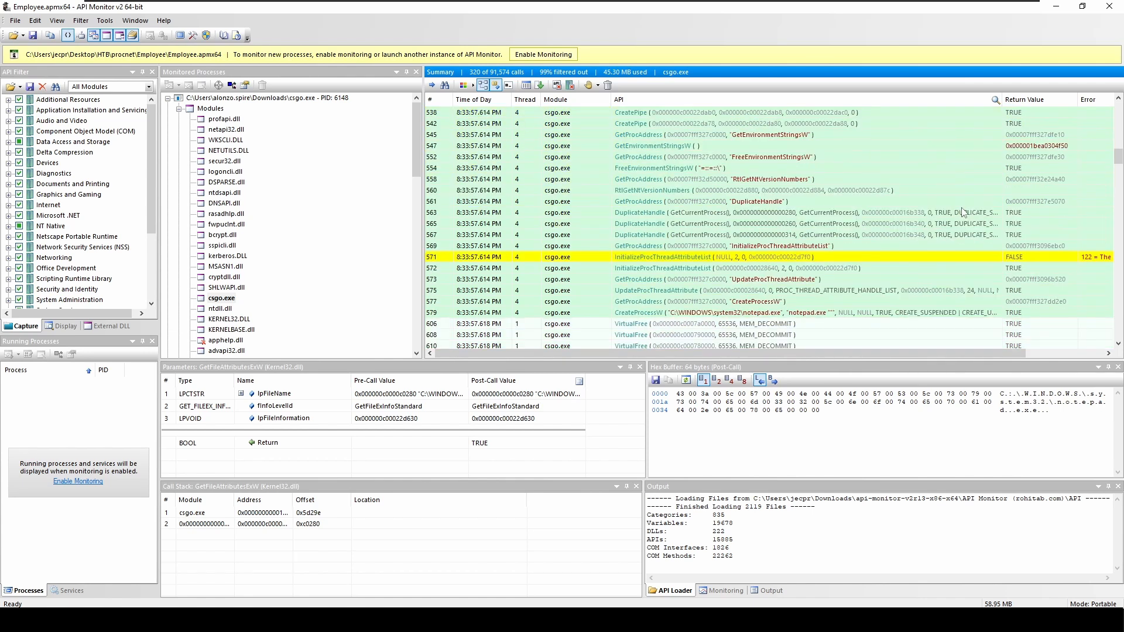
{"action": "mouse_move", "coordinate": [953, 205]}
{"action": "scroll", "coordinate": [953, 209], "scroll_direction": "down", "scroll_amount": 1}
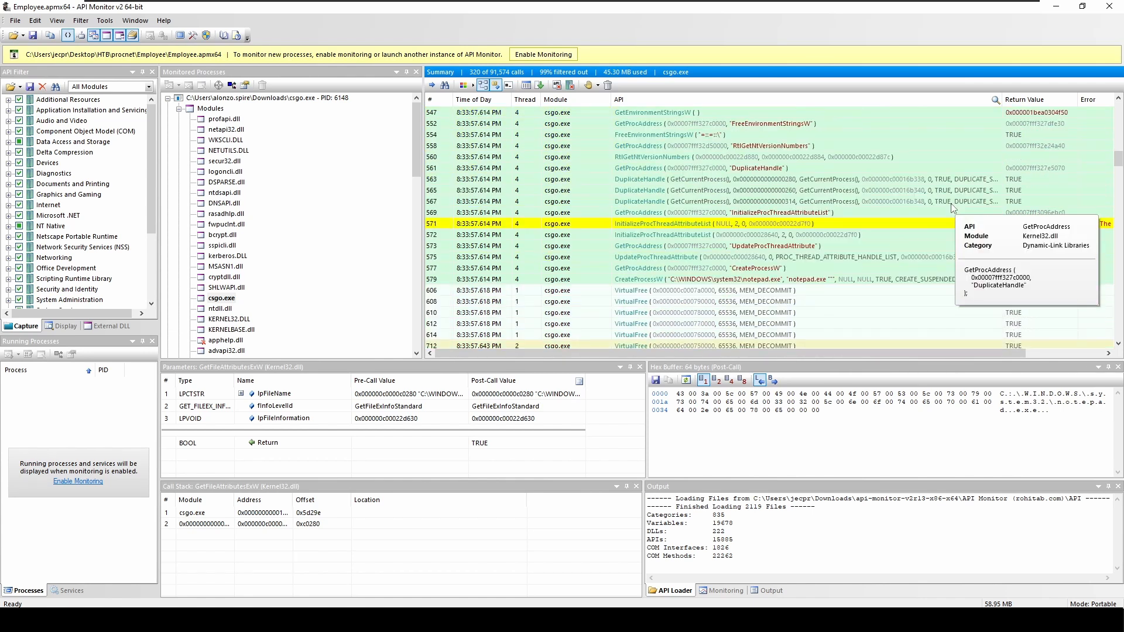
{"action": "scroll", "coordinate": [952, 209], "scroll_direction": "down", "scroll_amount": 2}
{"action": "scroll", "coordinate": [952, 207], "scroll_direction": "down", "scroll_amount": 1}
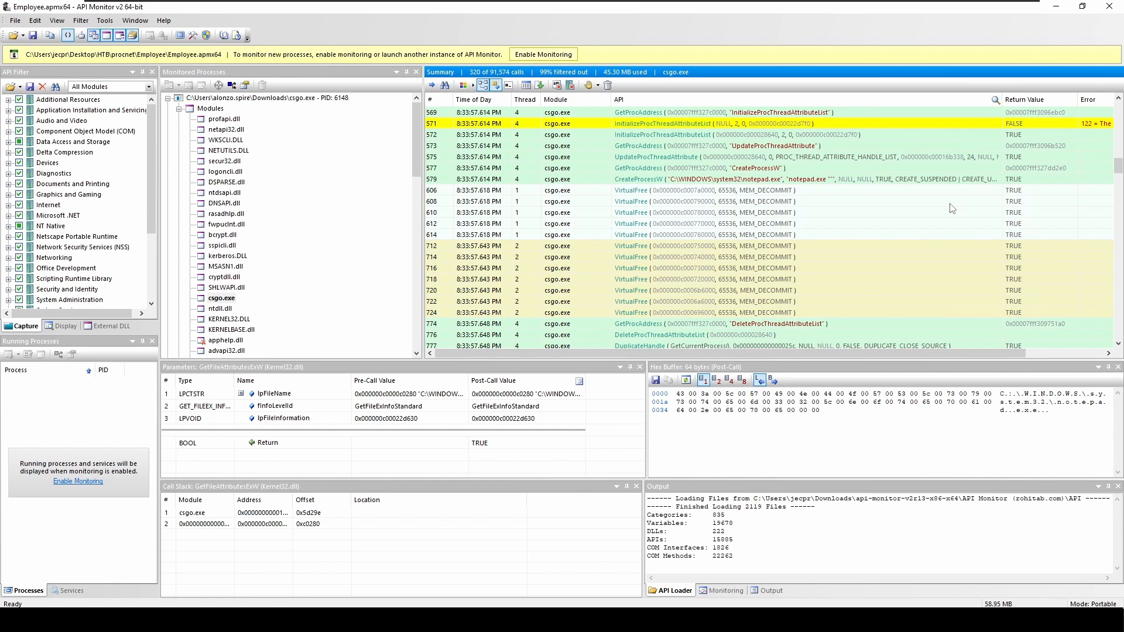
{"action": "scroll", "coordinate": [952, 209], "scroll_direction": "down", "scroll_amount": 10}
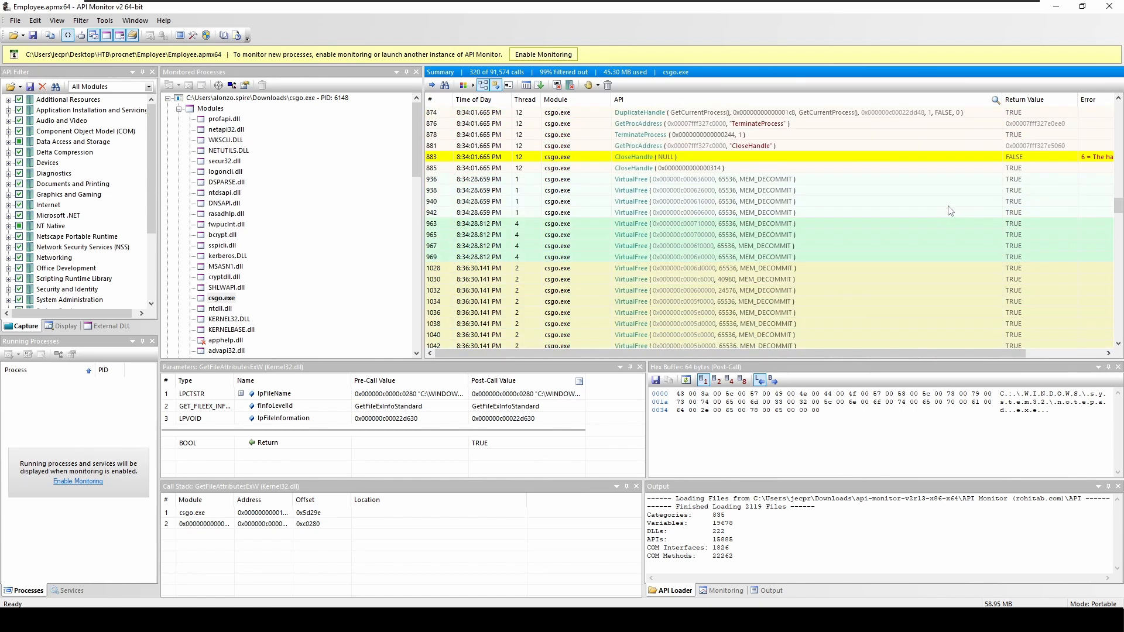
{"action": "scroll", "coordinate": [950, 210], "scroll_direction": "down", "scroll_amount": 12}
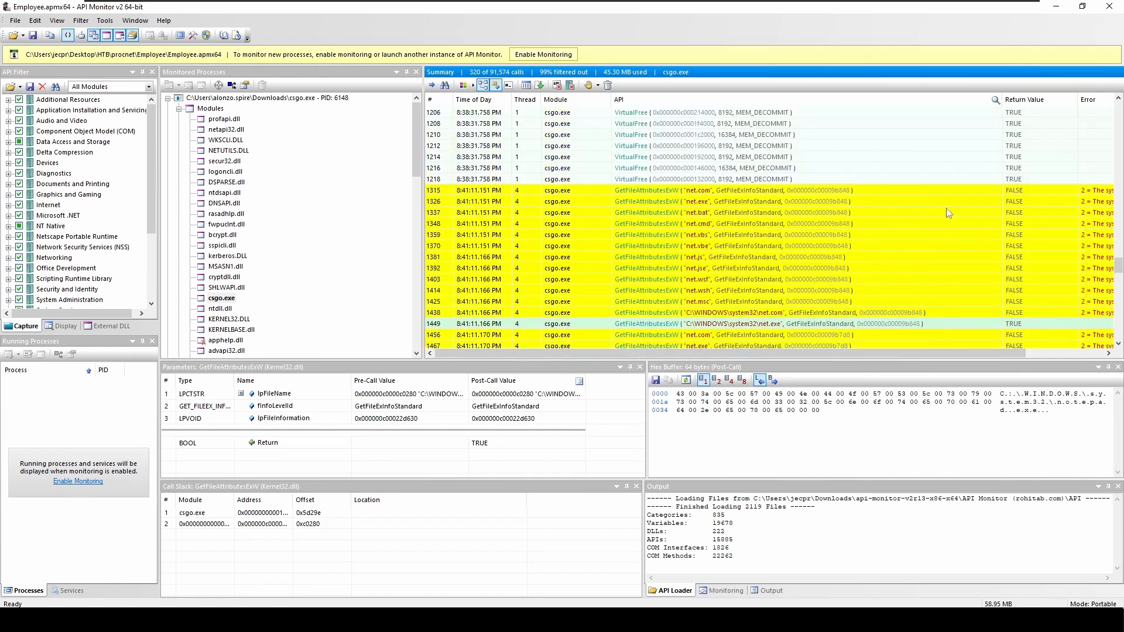
Inspect the GetFileAttributesExW calls for C:\WINDOWS\system32\net.exe and the CreateProcessW call that launches net.exe
{"action": "scroll", "coordinate": [946, 209], "scroll_direction": "down", "scroll_amount": 7}
{"action": "left_click", "coordinate": [662, 236]}
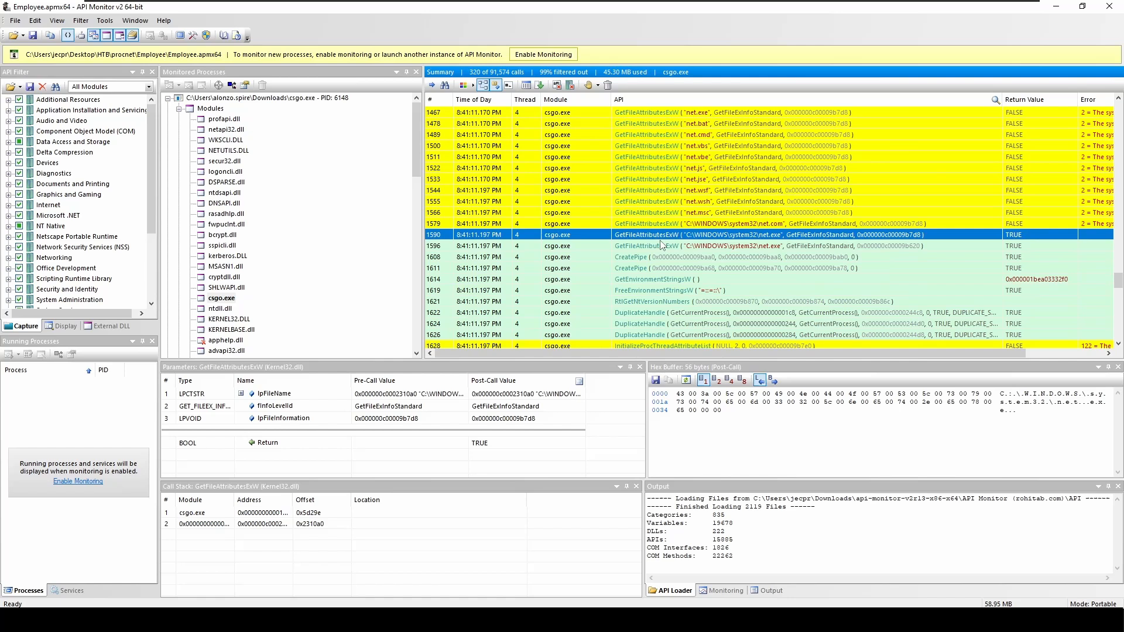
{"action": "left_click", "coordinate": [762, 250]}
{"action": "scroll", "coordinate": [907, 258], "scroll_direction": "down", "scroll_amount": 2}
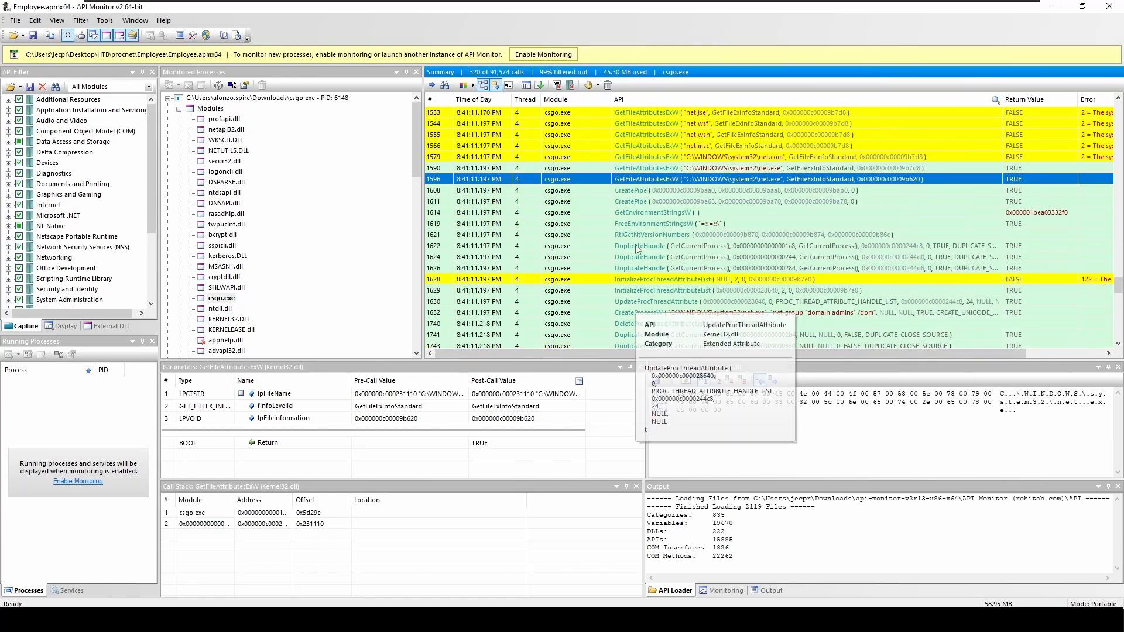
{"action": "left_click", "coordinate": [646, 313]}
{"action": "scroll", "coordinate": [755, 233], "scroll_direction": "down", "scroll_amount": 3}
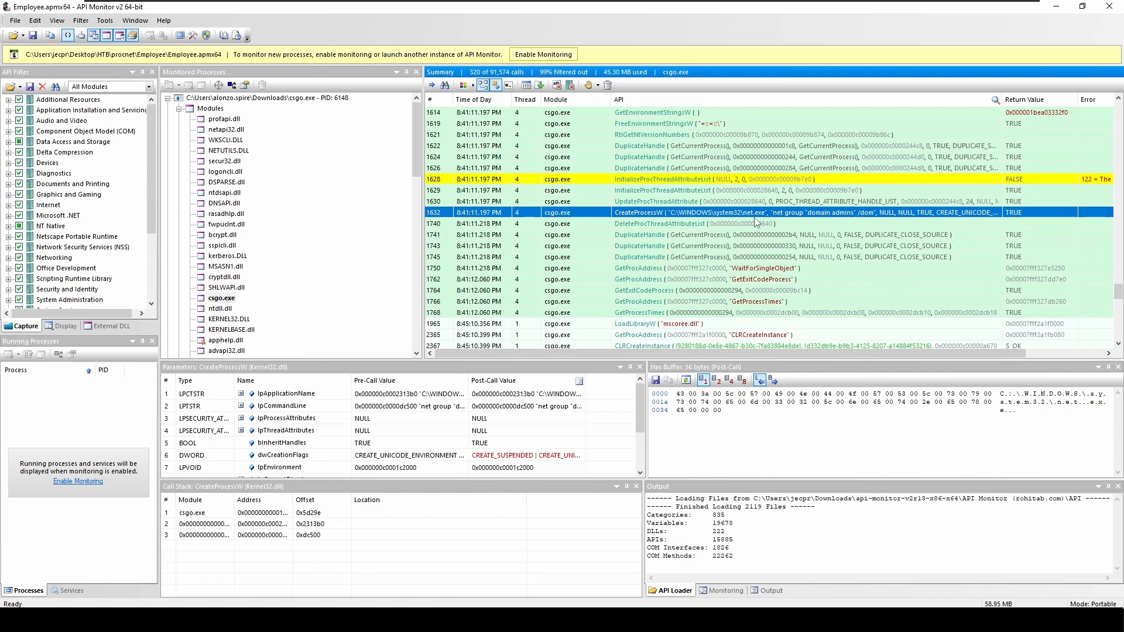
{"action": "mouse_move", "coordinate": [795, 220]}
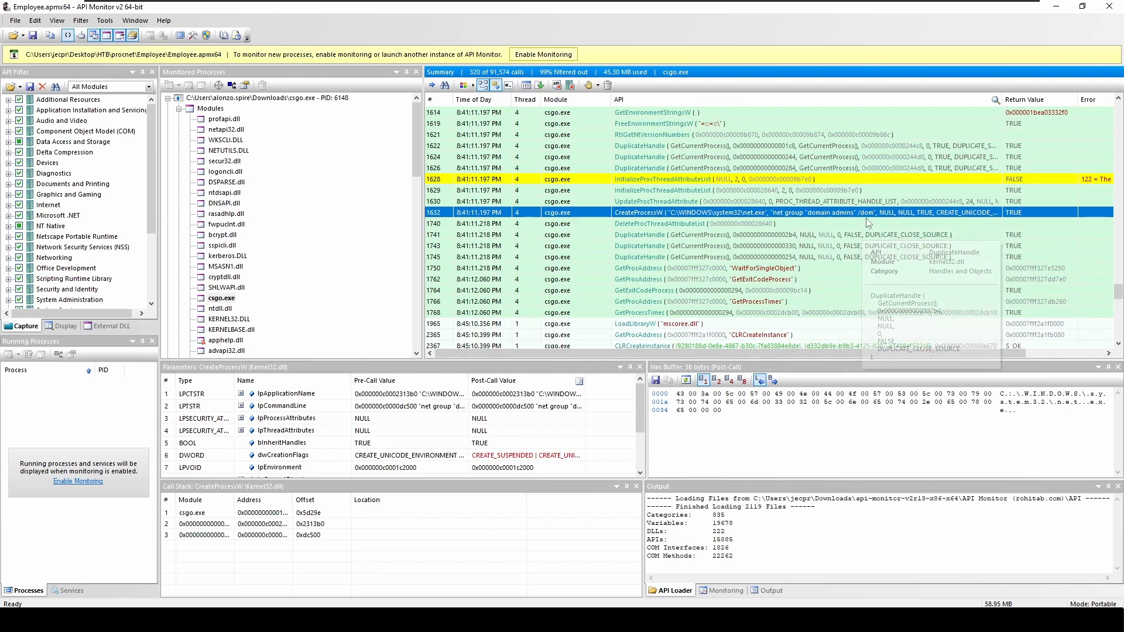
{"action": "mouse_move", "coordinate": [869, 219]}
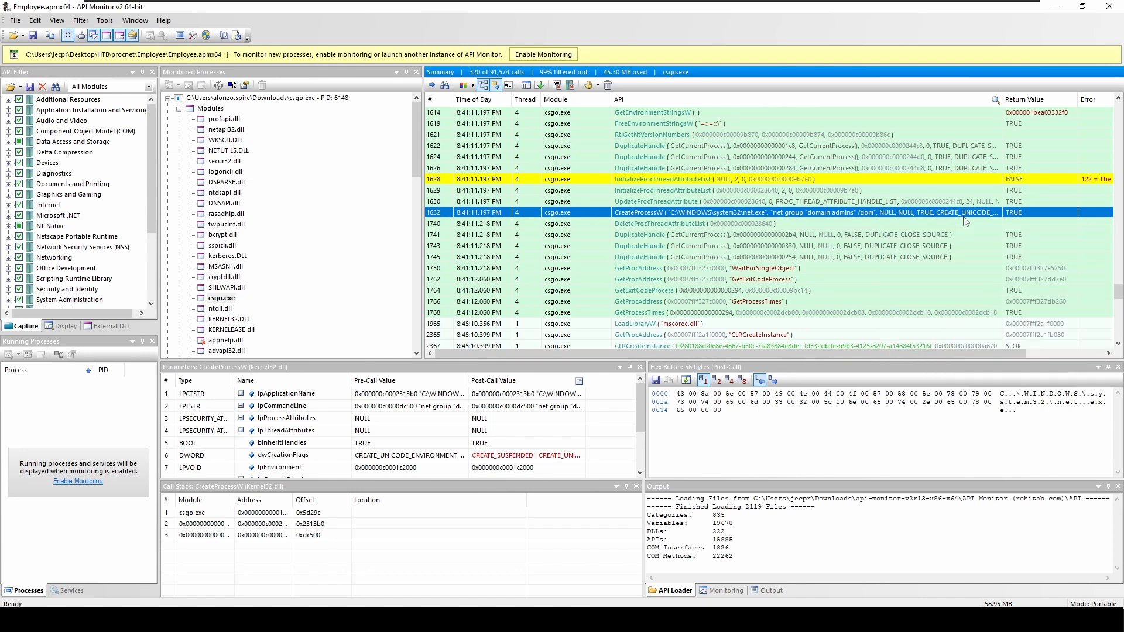
Examine the csgo.exe calls after the net.exe launch, from the mscoree.dll load to the SysAllocString argument strings
{"action": "scroll", "coordinate": [966, 220], "scroll_direction": "down", "scroll_amount": 3}
{"action": "scroll", "coordinate": [965, 221], "scroll_direction": "down", "scroll_amount": 1}
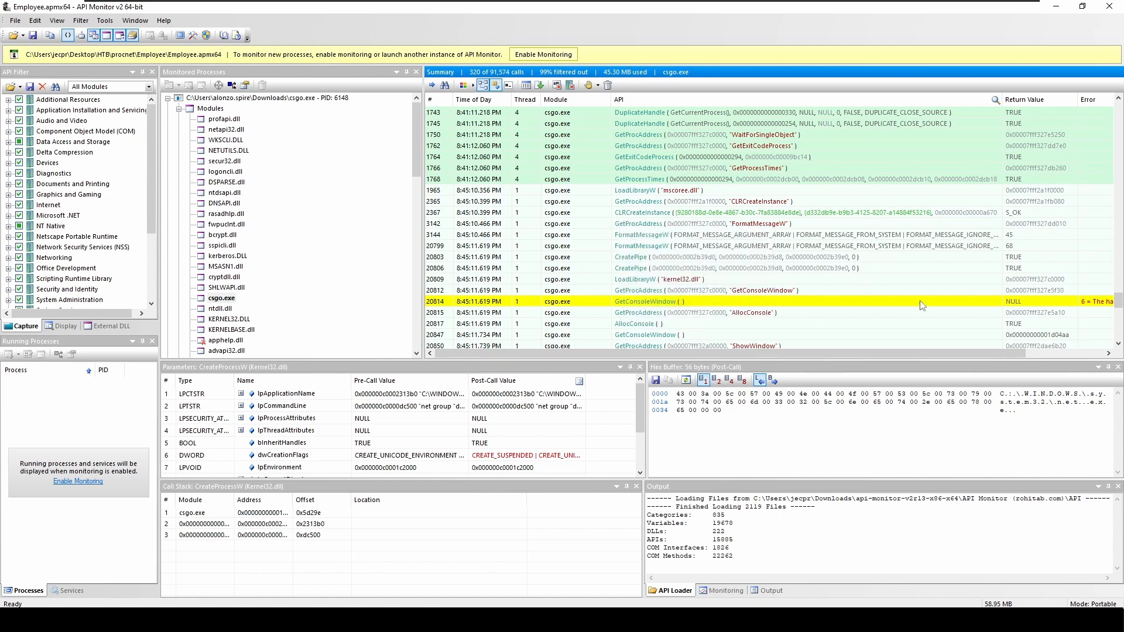
{"action": "scroll", "coordinate": [878, 275], "scroll_direction": "down", "scroll_amount": 2}
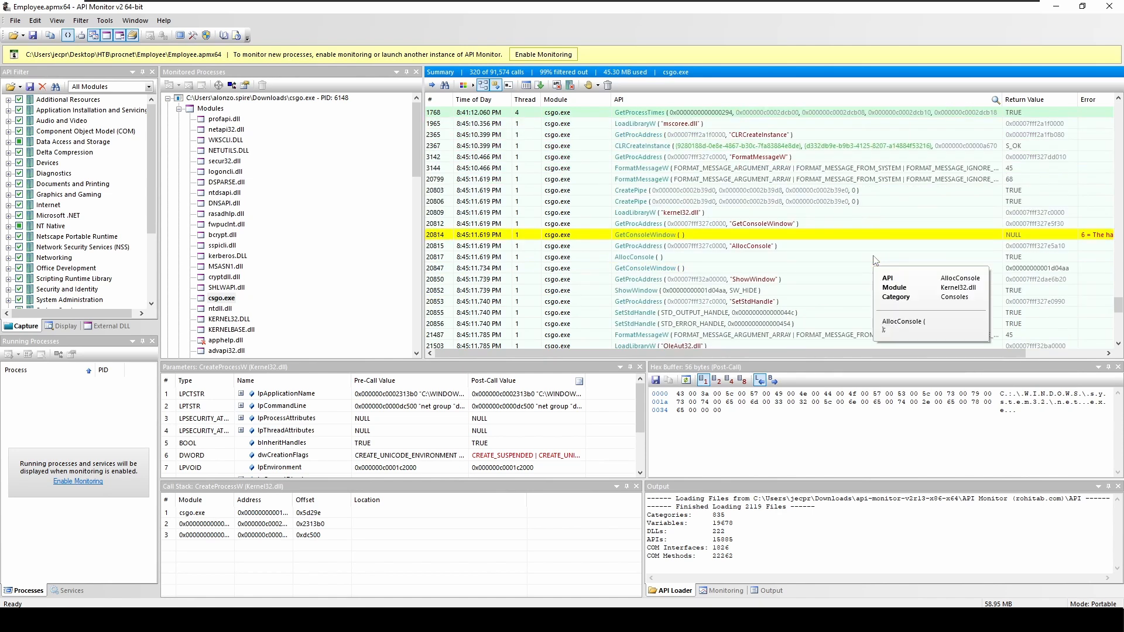
{"action": "scroll", "coordinate": [875, 260], "scroll_direction": "down", "scroll_amount": 2}
{"action": "scroll", "coordinate": [874, 259], "scroll_direction": "down", "scroll_amount": 4}
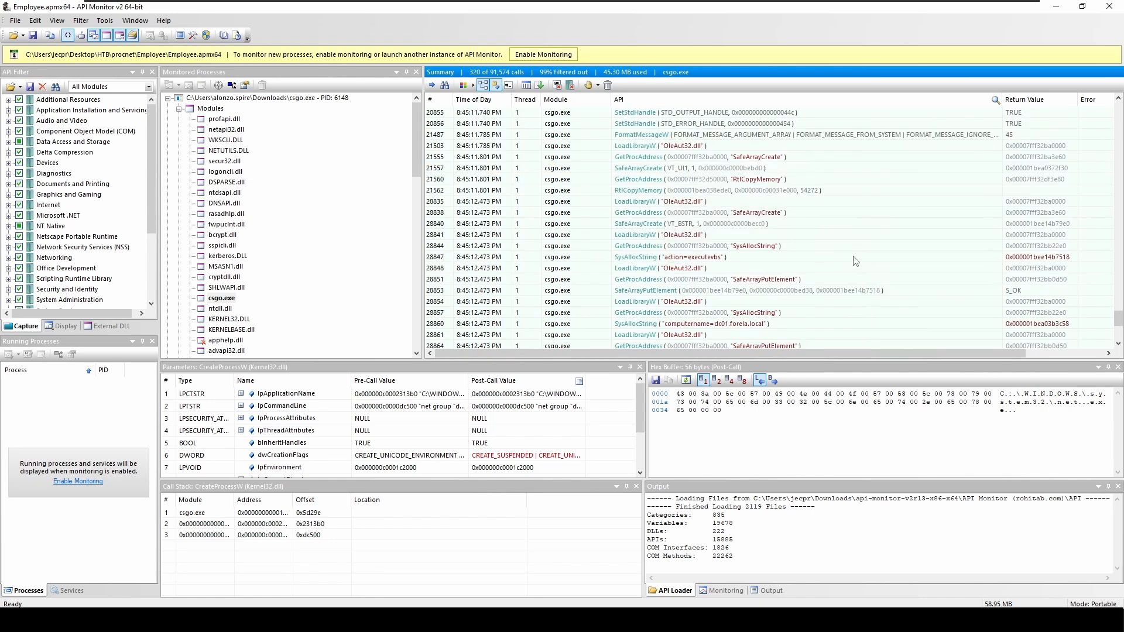
{"action": "scroll", "coordinate": [860, 264], "scroll_direction": "down", "scroll_amount": 2}
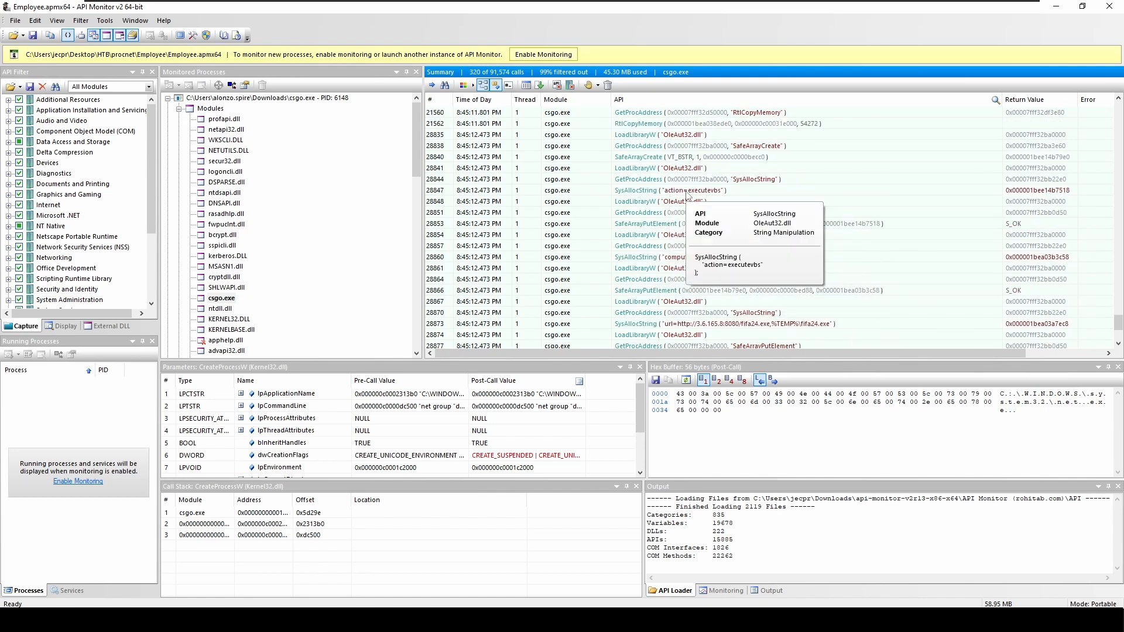
Inspect the SysAllocString calls that carry the action, computername and url arguments among csgo.exe's calls
{"action": "left_click", "coordinate": [706, 193]}
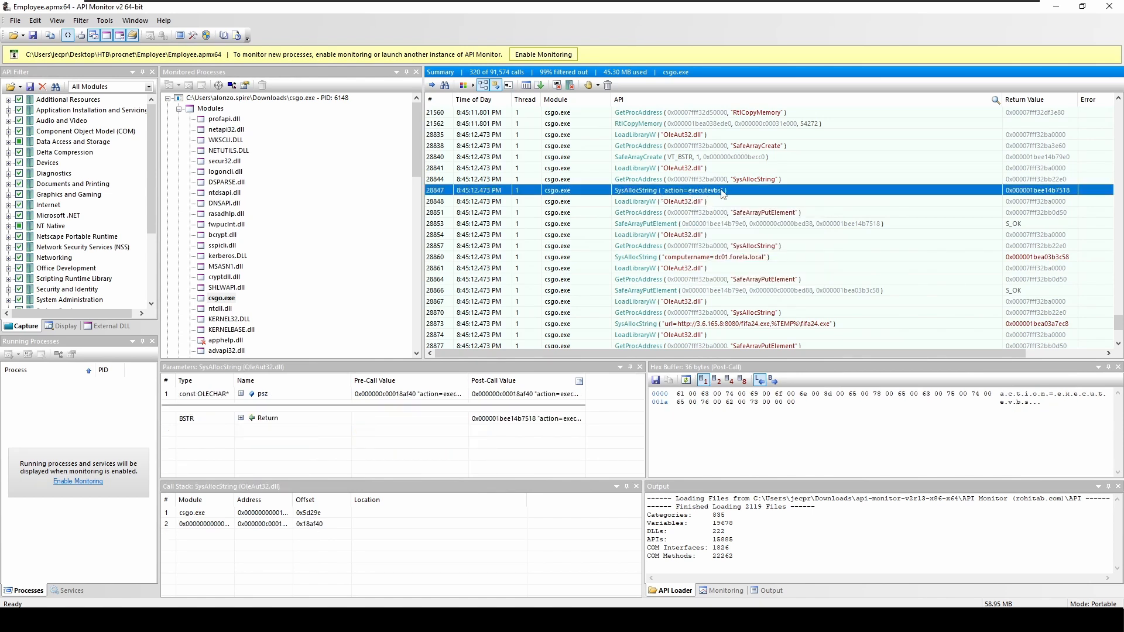
{"action": "left_click", "coordinate": [710, 259]}
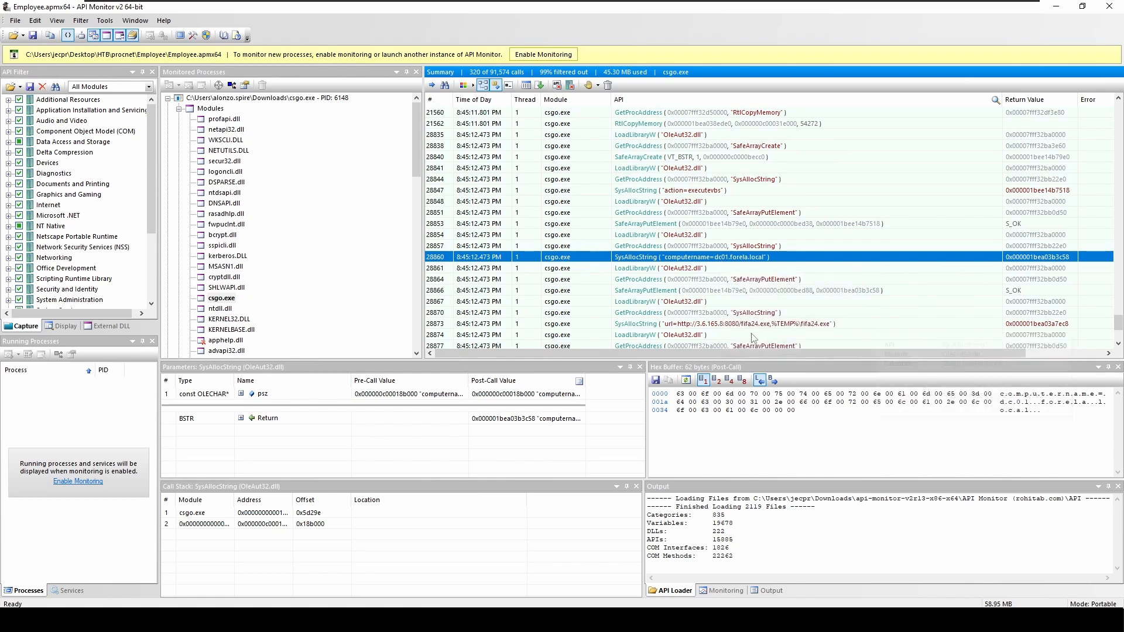
{"action": "left_click", "coordinate": [741, 327]}
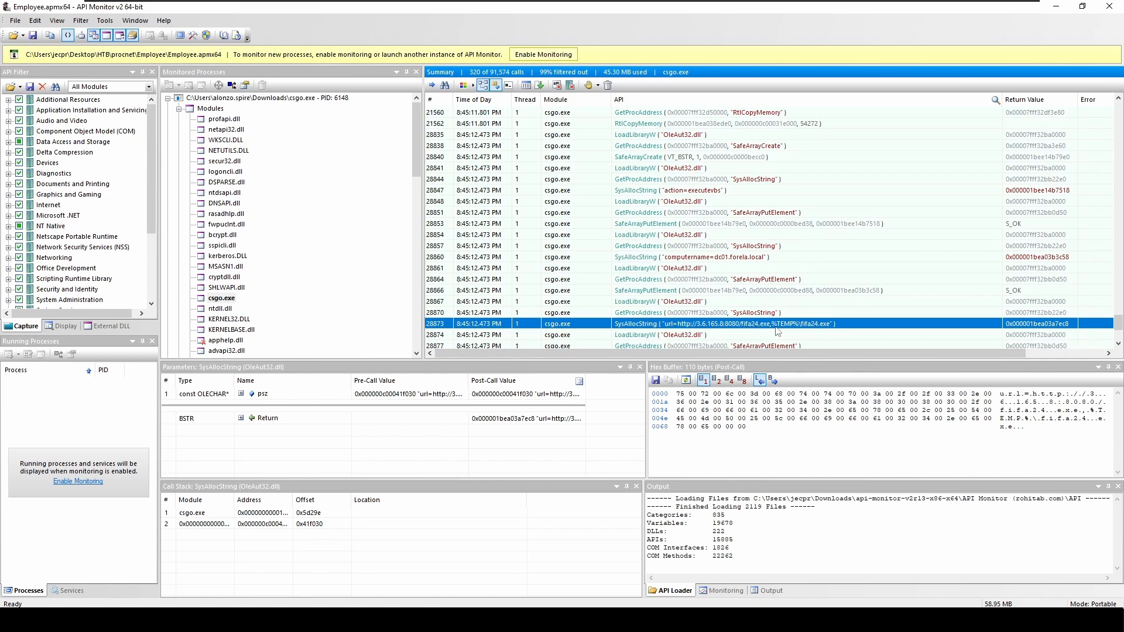
{"action": "mouse_move", "coordinate": [804, 330]}
Inspect csgo.exe's CLRCreateInstance call and review the surrounding calls from GetProcessTimes through the console setup to RtlCopyMemory
{"action": "scroll", "coordinate": [885, 276], "scroll_direction": "up", "scroll_amount": 8}
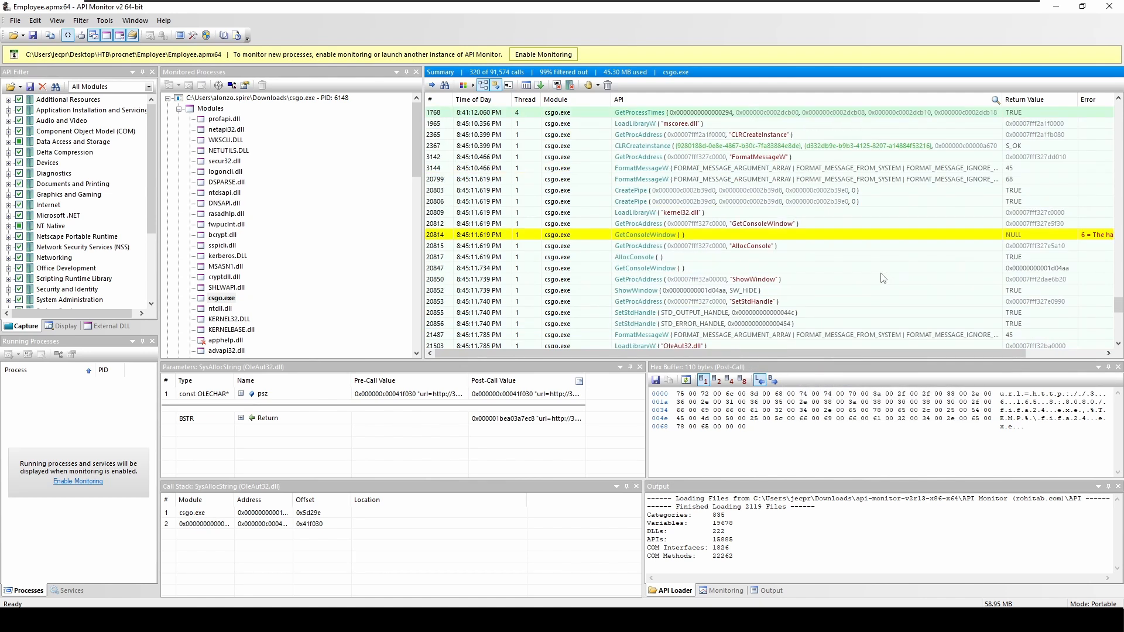
{"action": "left_click", "coordinate": [630, 146]}
{"action": "mouse_move", "coordinate": [881, 249]}
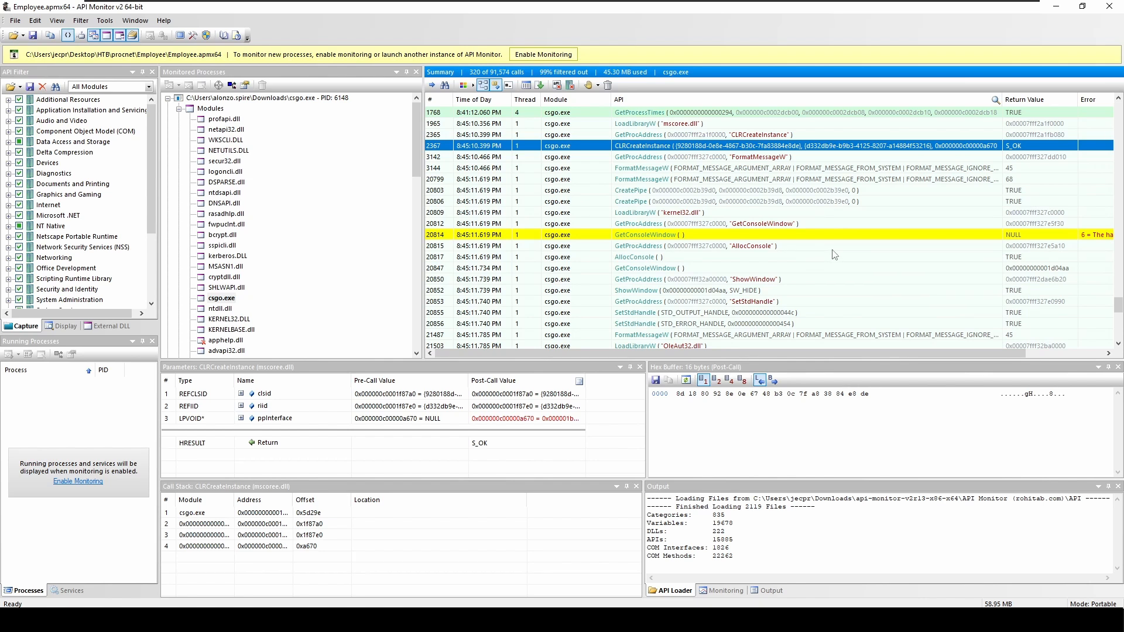
{"action": "mouse_move", "coordinate": [745, 227]}
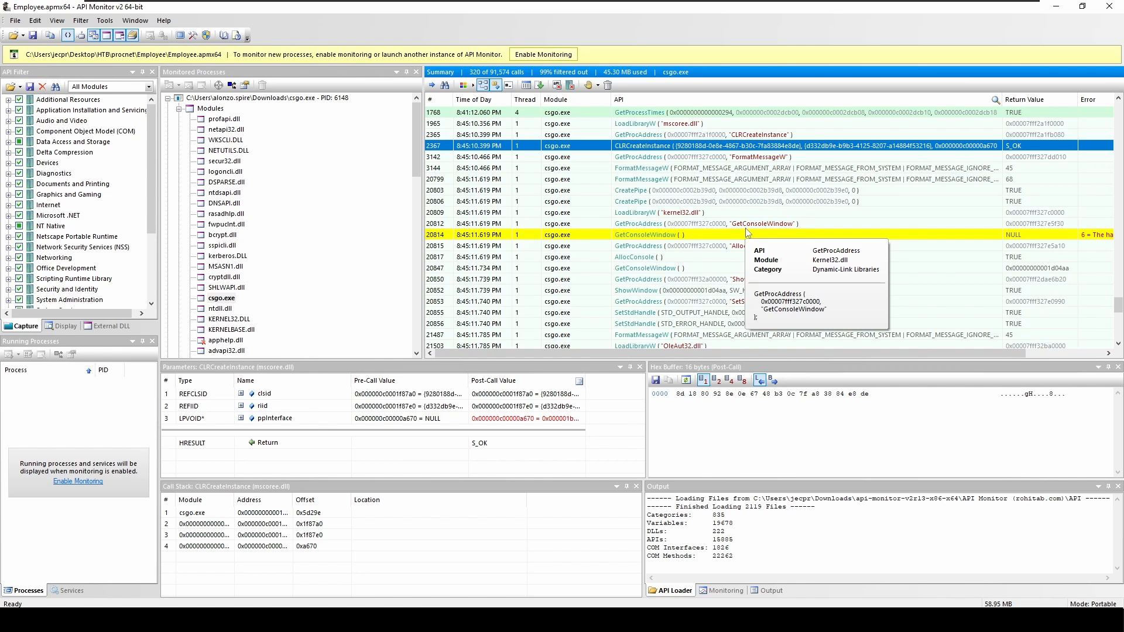
{"action": "scroll", "coordinate": [746, 233], "scroll_direction": "down", "scroll_amount": 3}
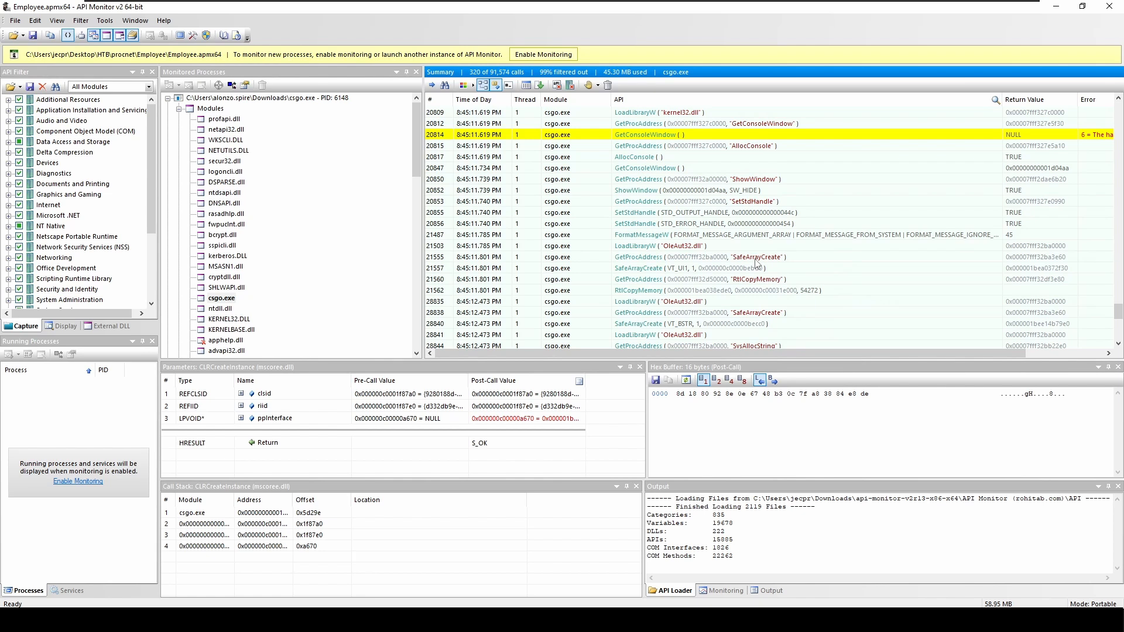
{"action": "scroll", "coordinate": [779, 255], "scroll_direction": "down", "scroll_amount": 1}
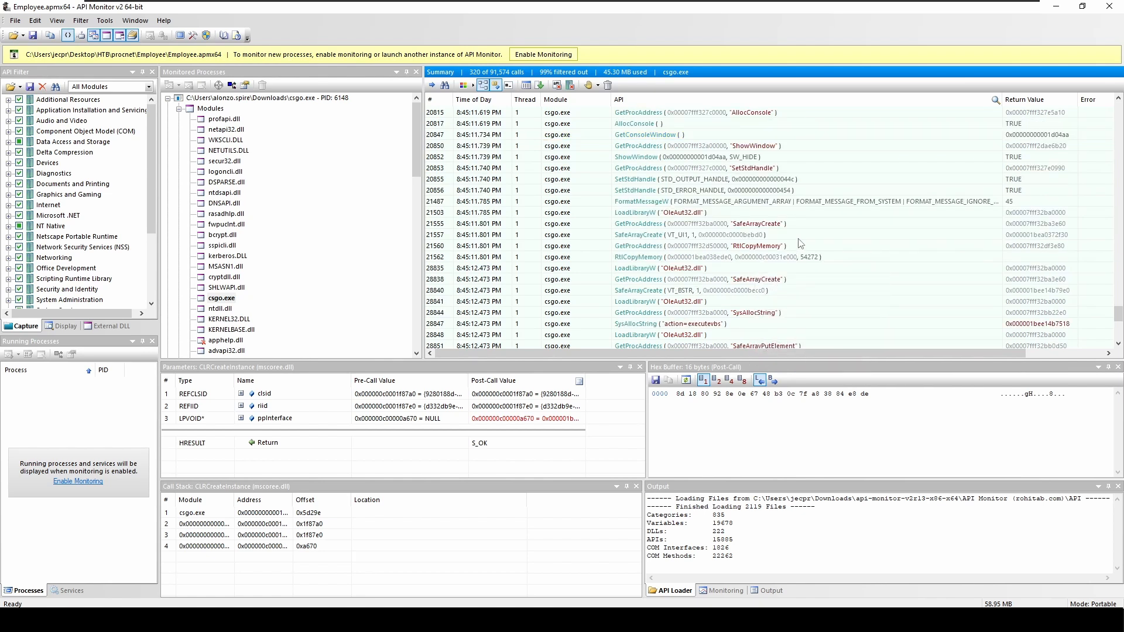
{"action": "scroll", "coordinate": [802, 244], "scroll_direction": "up", "scroll_amount": 4}
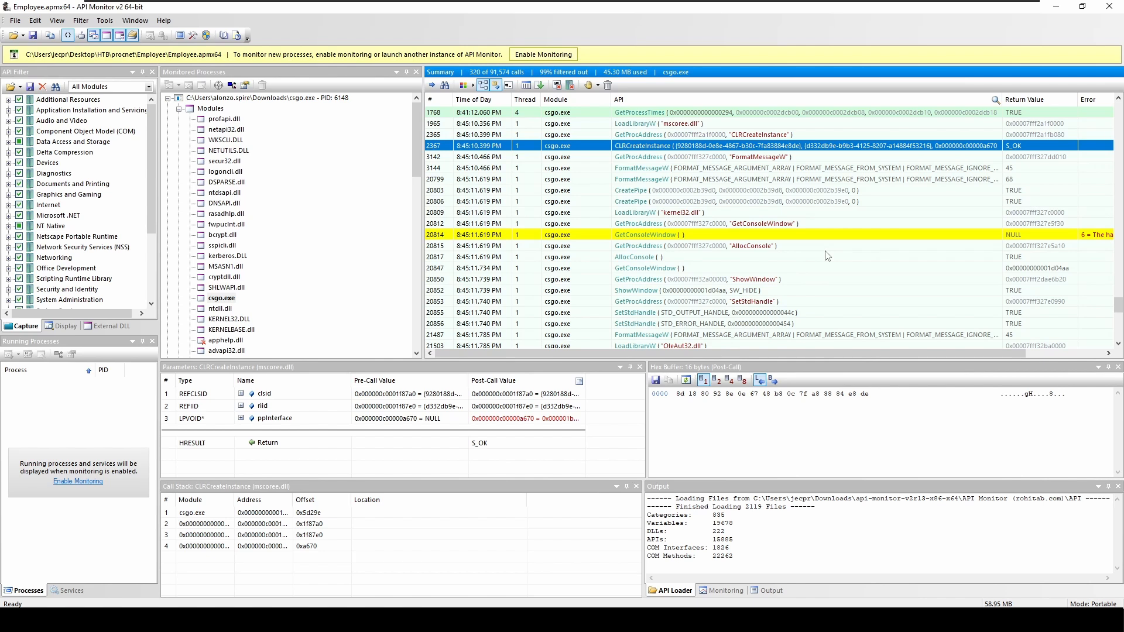
{"action": "scroll", "coordinate": [827, 256], "scroll_direction": "up", "scroll_amount": 2}
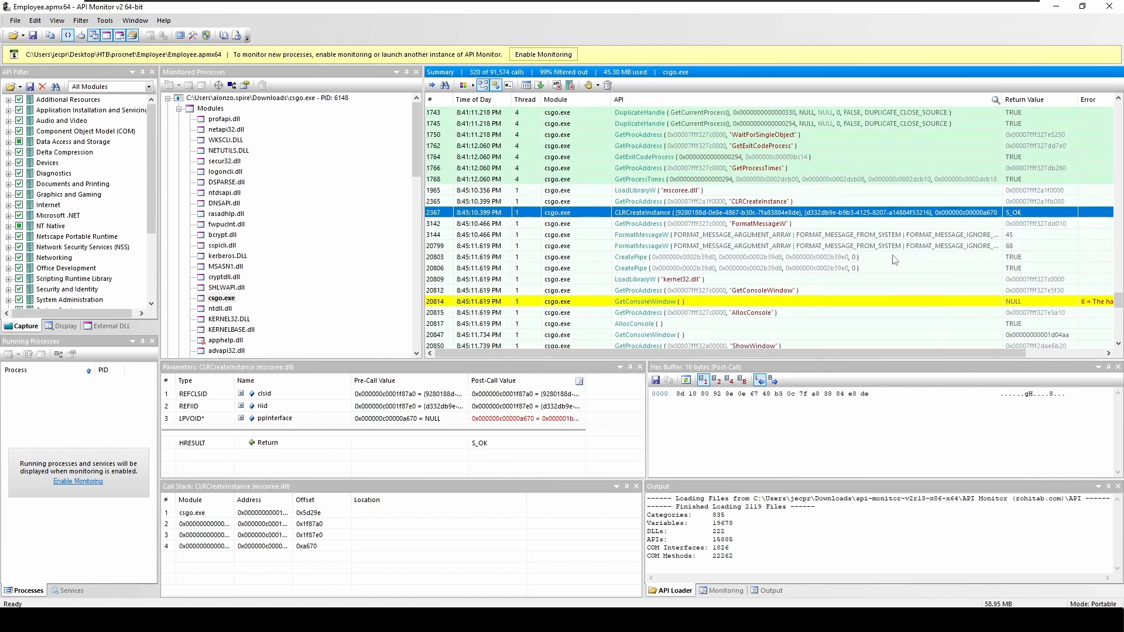
{"action": "scroll", "coordinate": [901, 260], "scroll_direction": "down", "scroll_amount": 4}
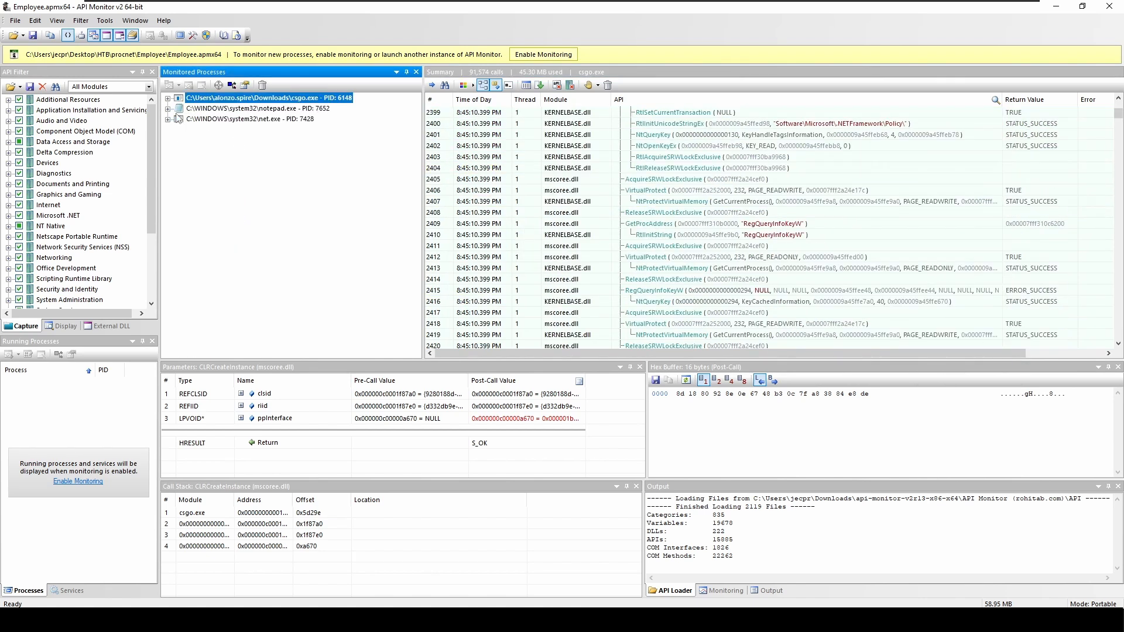
Expand the monitored notepad.exe process and skim the beginning of its captured API calls
{"action": "left_click", "coordinate": [168, 109]}
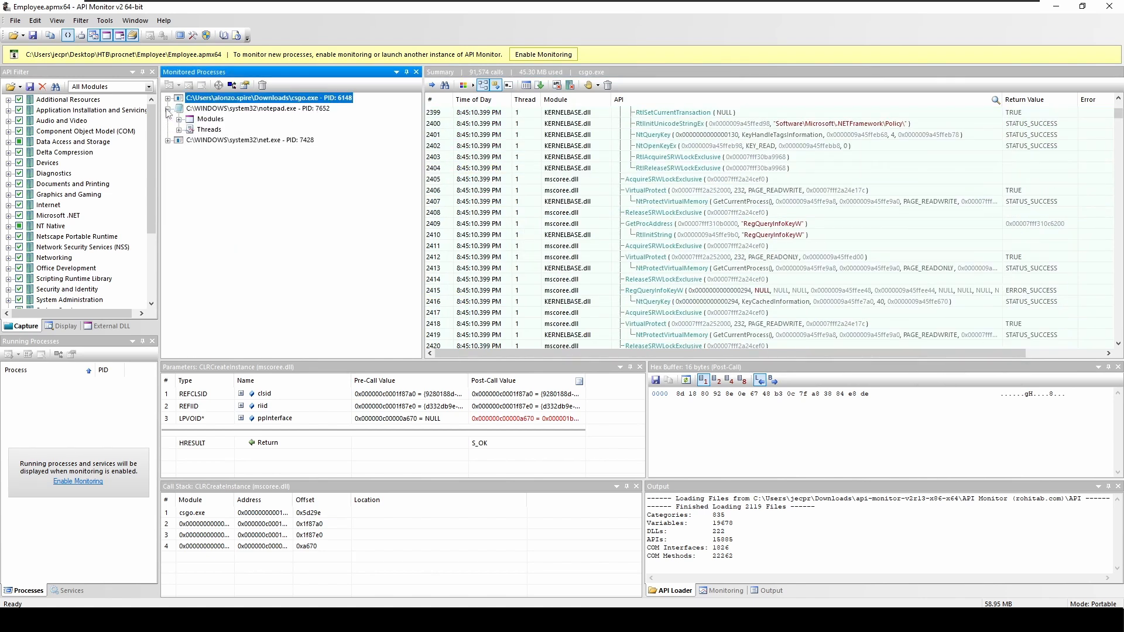
{"action": "left_click", "coordinate": [245, 109]}
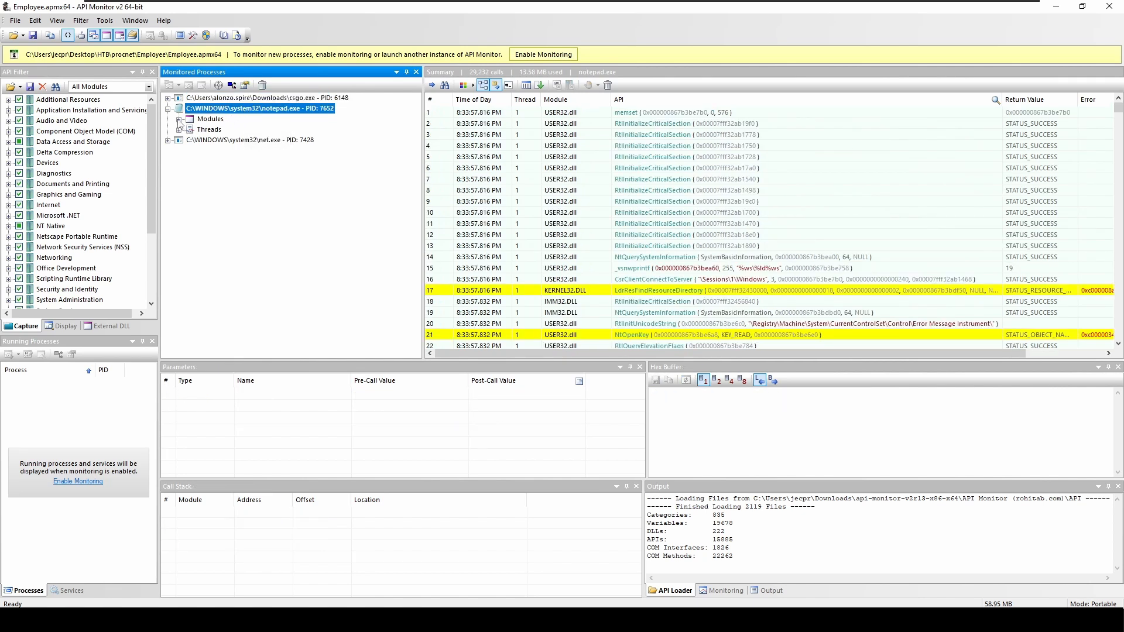
{"action": "scroll", "coordinate": [693, 146], "scroll_direction": "down", "scroll_amount": 20}
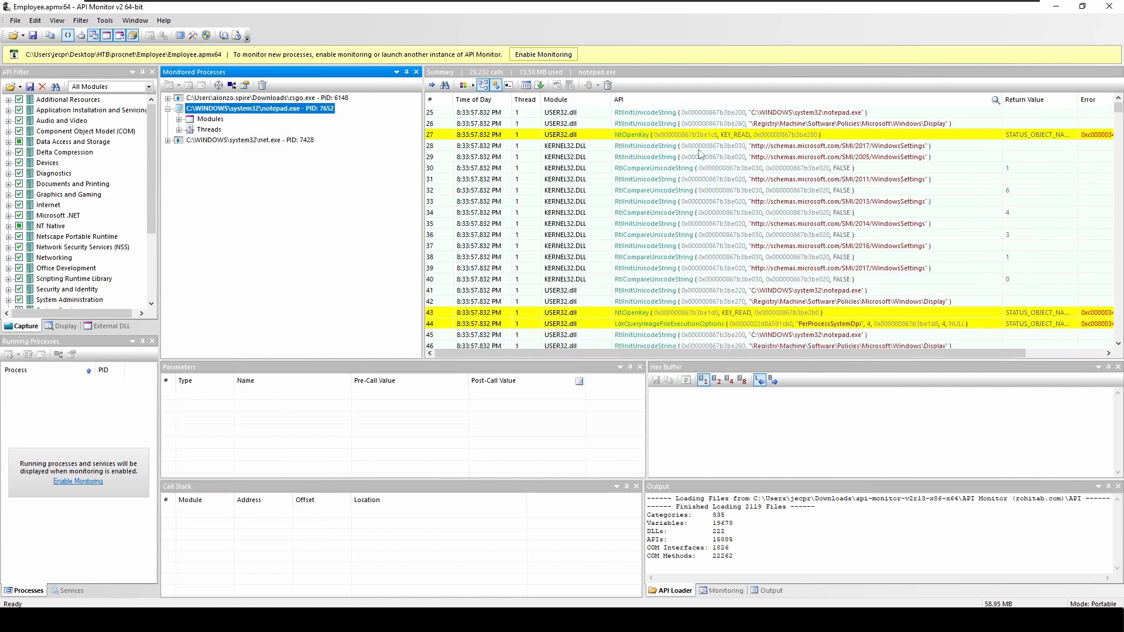
{"action": "scroll", "coordinate": [691, 148], "scroll_direction": "up", "scroll_amount": 20}
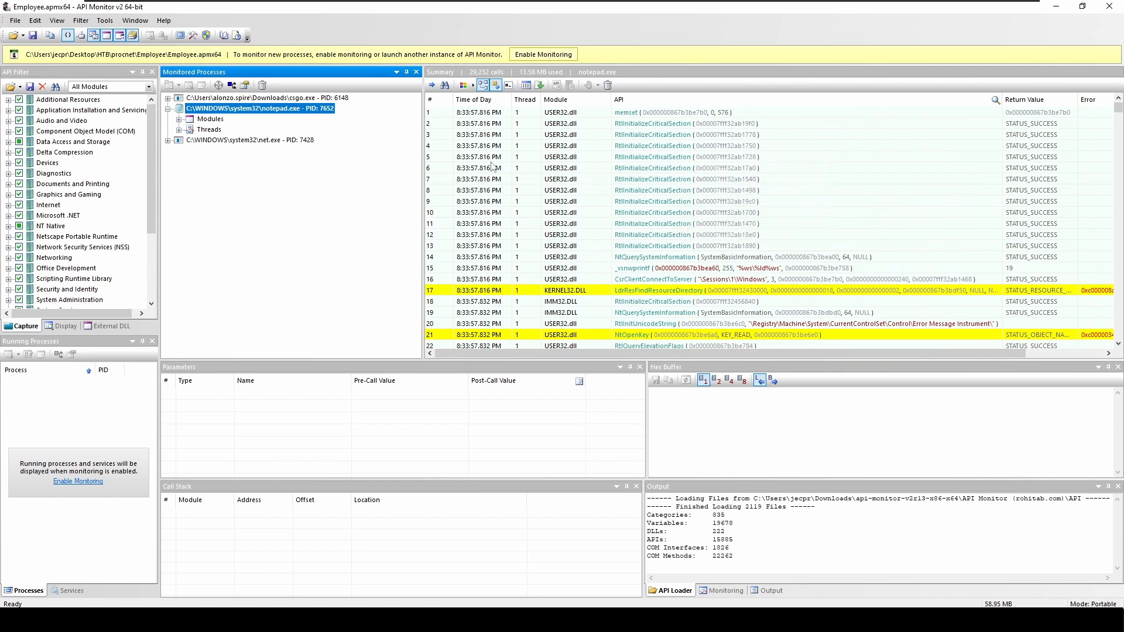
List the modules loaded by the notepad.exe process, show the notepad.exe module's own calls, and look through the loaded DLLs
{"action": "left_click", "coordinate": [179, 119]}
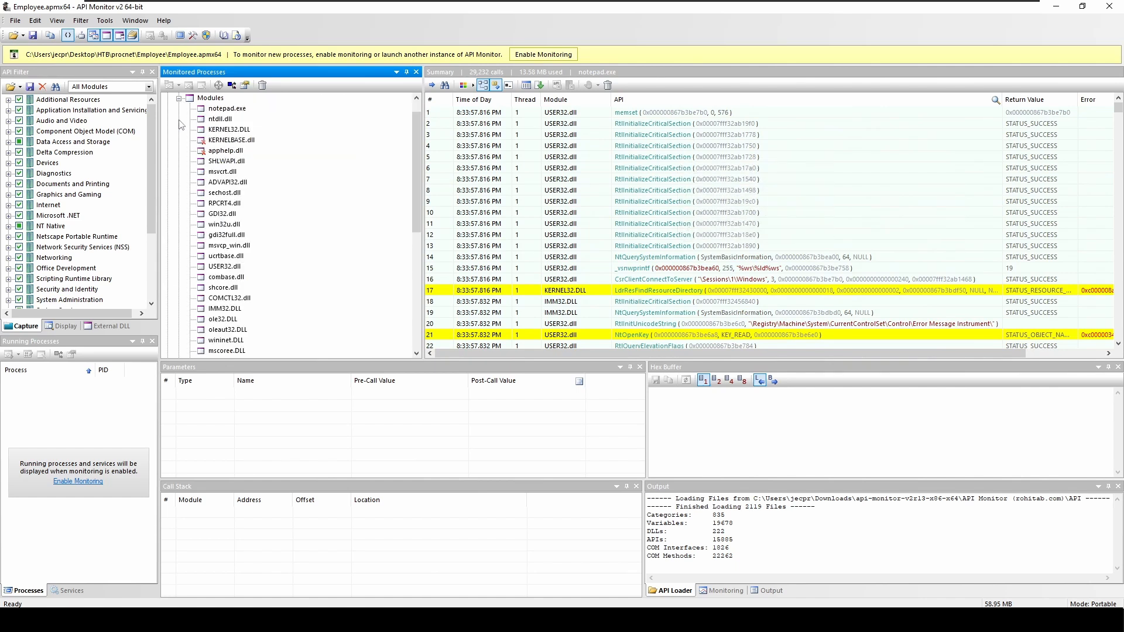
{"action": "left_click", "coordinate": [240, 111]}
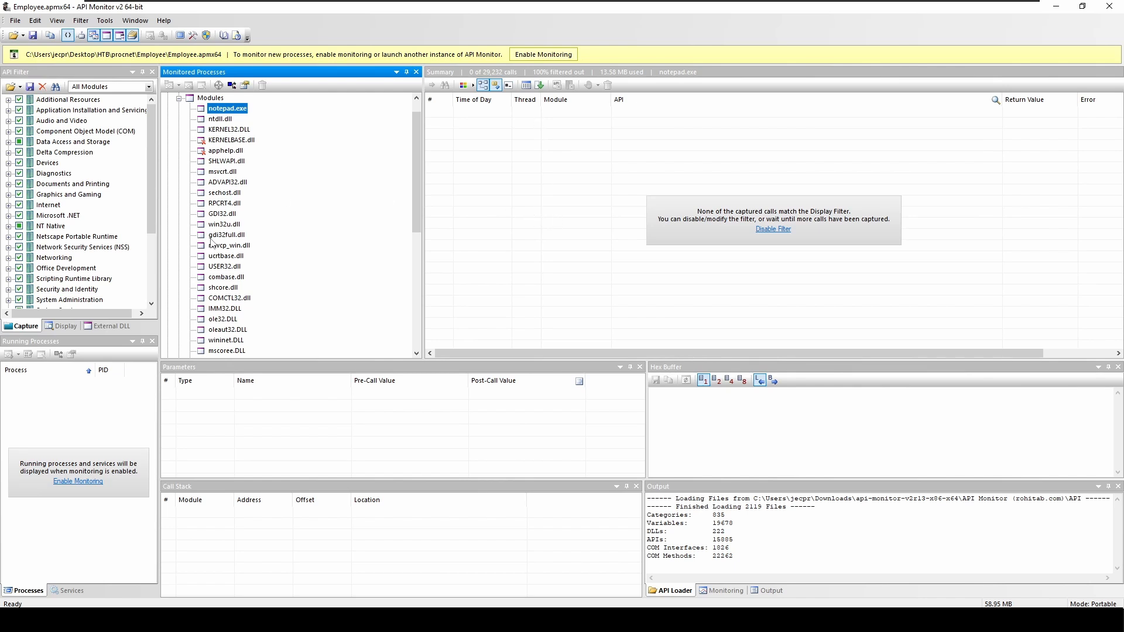
{"action": "scroll", "coordinate": [212, 243], "scroll_direction": "down", "scroll_amount": 3}
{"action": "mouse_move", "coordinate": [254, 206]}
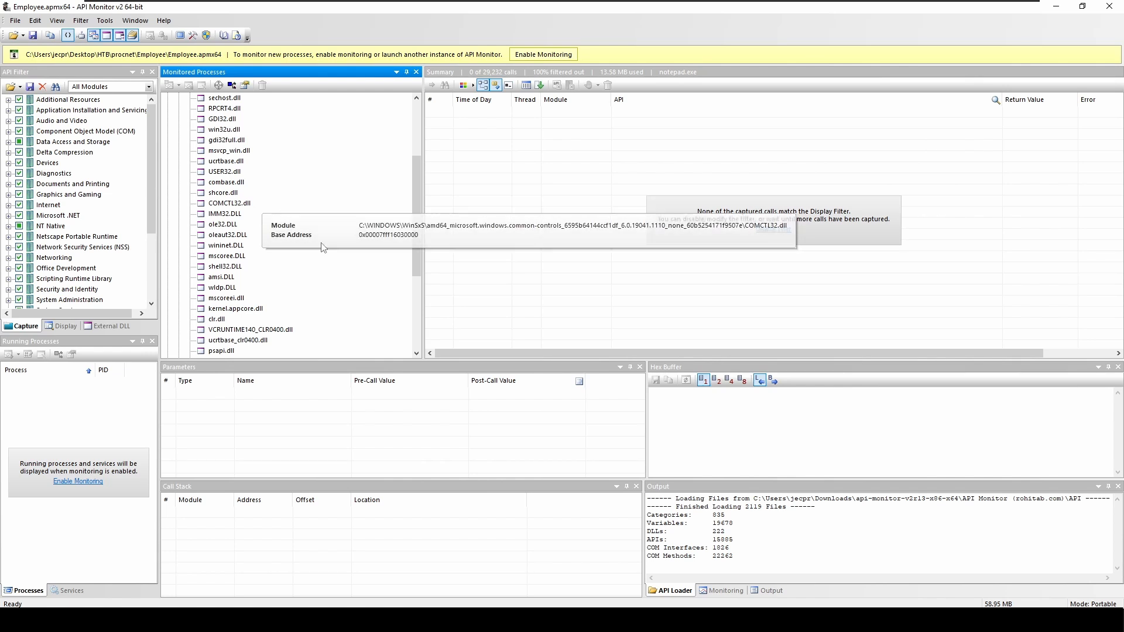
{"action": "mouse_move", "coordinate": [326, 255]}
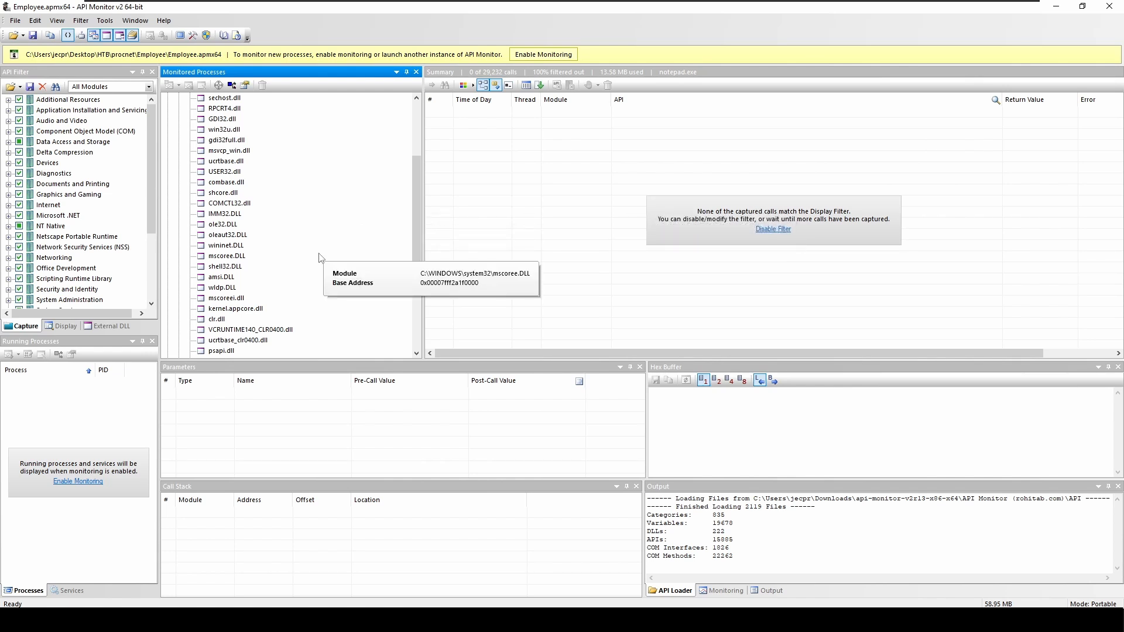
{"action": "scroll", "coordinate": [259, 203], "scroll_direction": "down", "scroll_amount": 1}
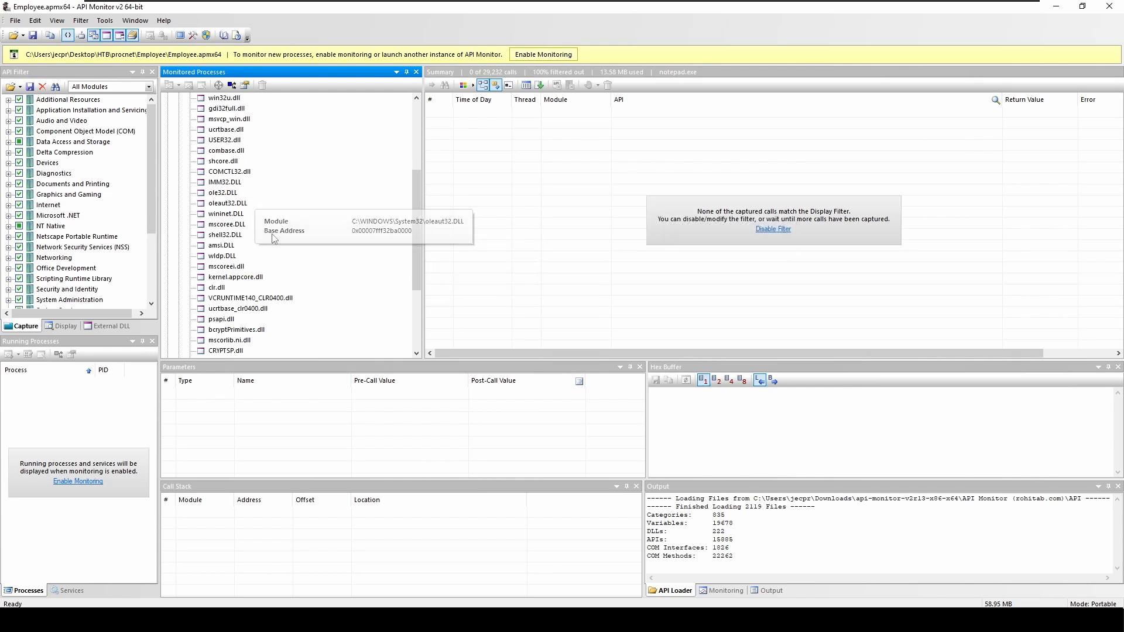
Show only the calls made by clr.dll in notepad.exe and skim through them
{"action": "left_click", "coordinate": [214, 289]}
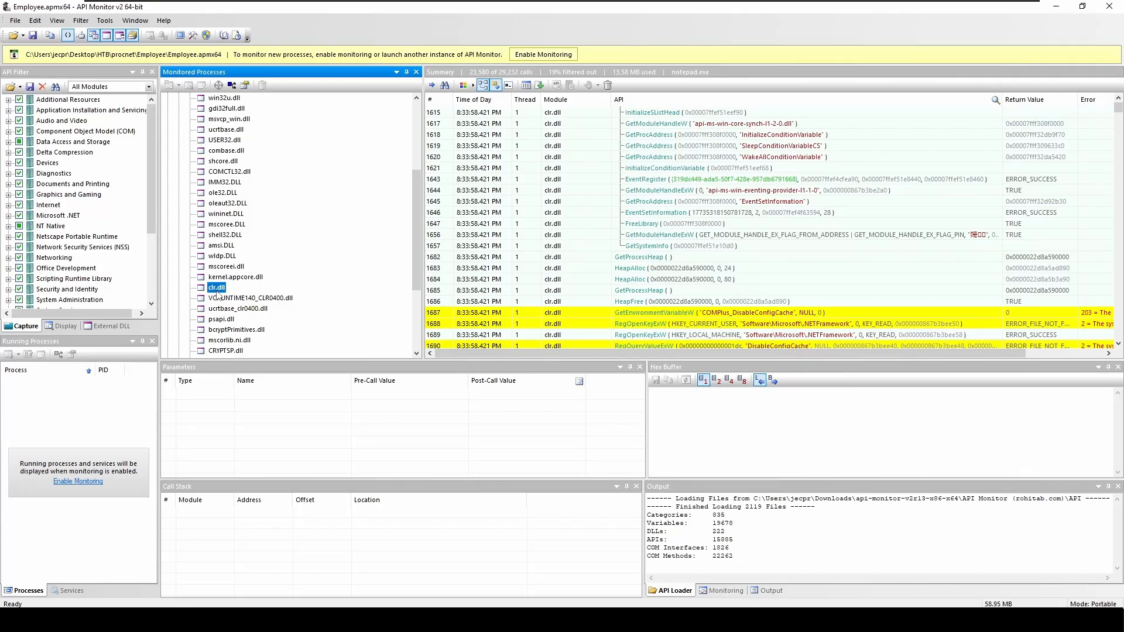
{"action": "scroll", "coordinate": [966, 134], "scroll_direction": "down", "scroll_amount": 4}
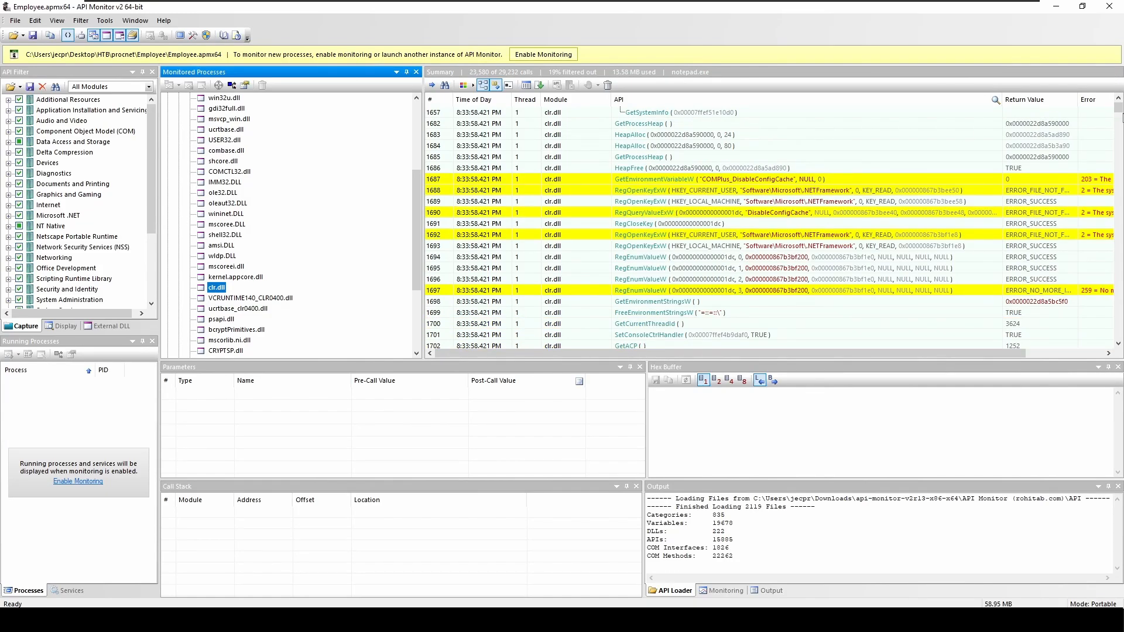
{"action": "scroll", "coordinate": [1003, 162], "scroll_direction": "down", "scroll_amount": 20}
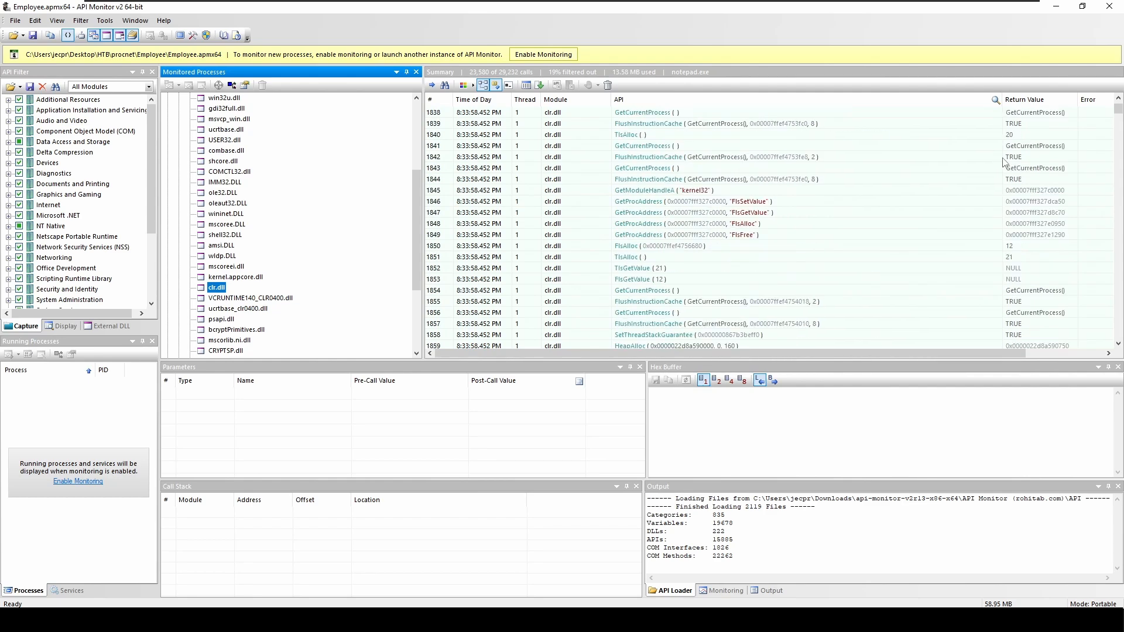
{"action": "mouse_move", "coordinate": [1117, 110]}
{"action": "left_mouse_down"}
{"action": "mouse_move", "coordinate": [1119, 186]}
{"action": "mouse_move", "coordinate": [1118, 110]}
{"action": "left_mouse_up"}
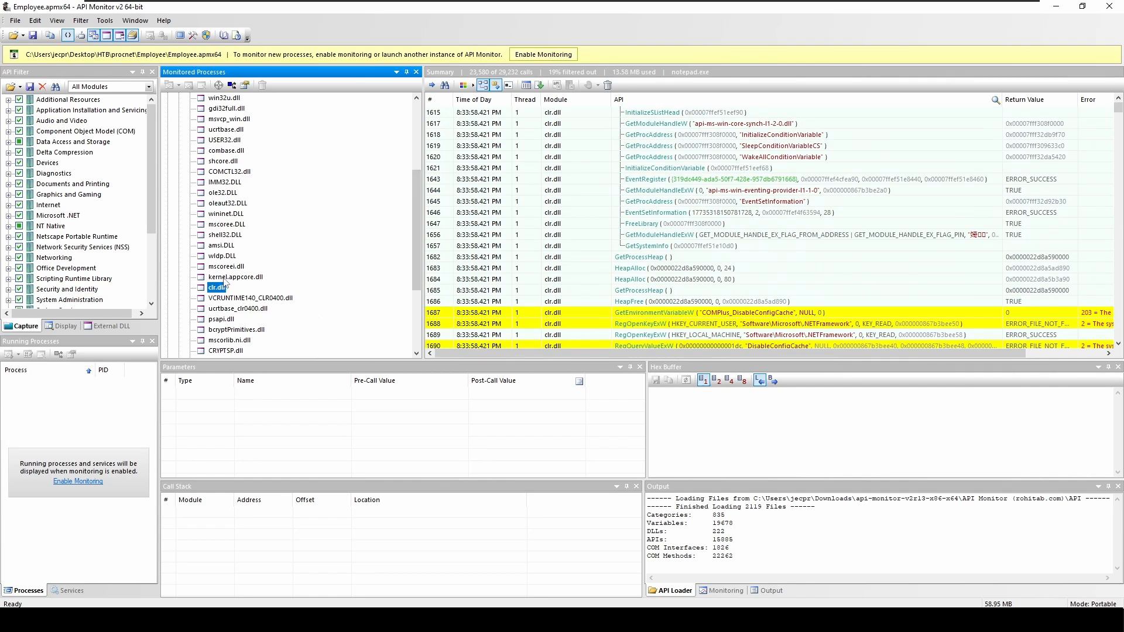
Go through notepad.exe's full module list and show the calls made by vaultcli.dll
{"action": "scroll", "coordinate": [258, 263], "scroll_direction": "up", "scroll_amount": 5}
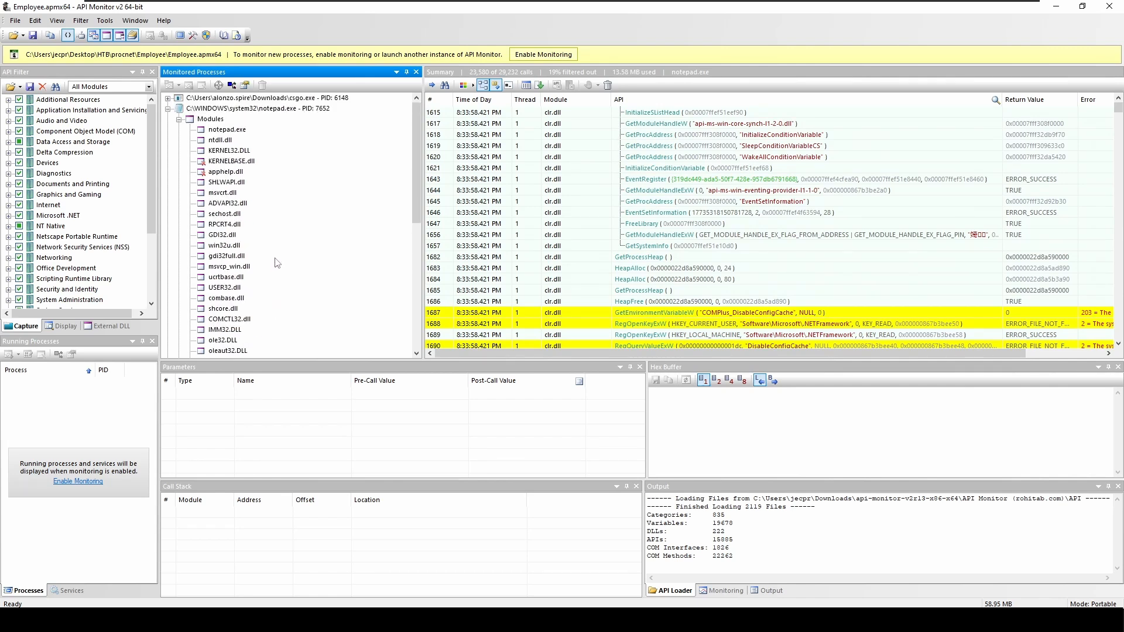
{"action": "scroll", "coordinate": [265, 178], "scroll_direction": "down", "scroll_amount": 1}
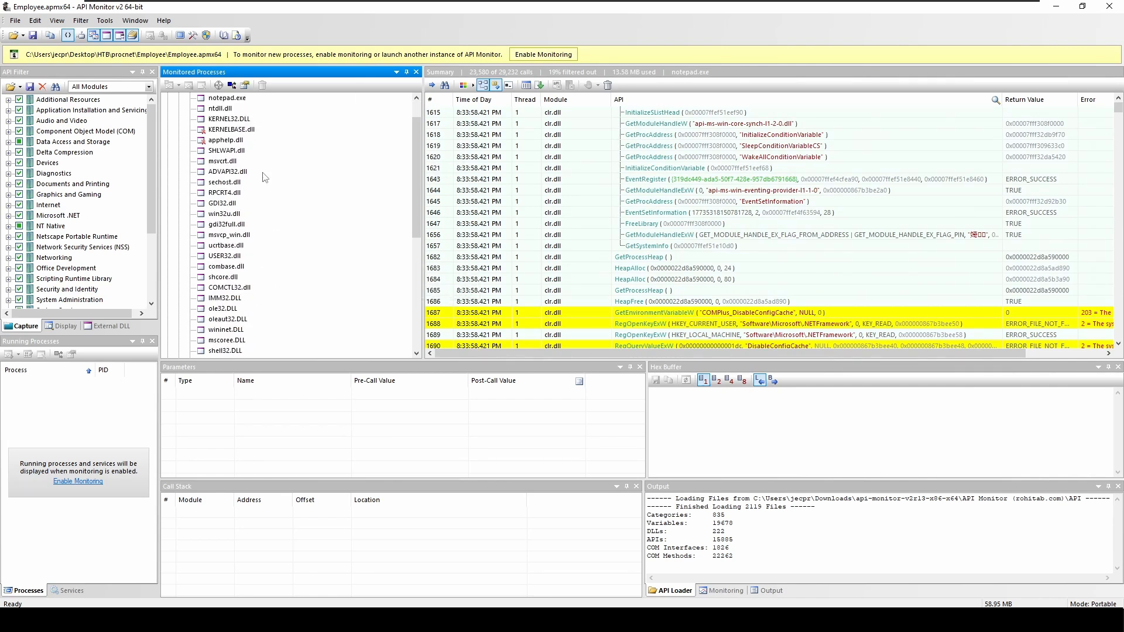
{"action": "scroll", "coordinate": [266, 191], "scroll_direction": "down", "scroll_amount": 1}
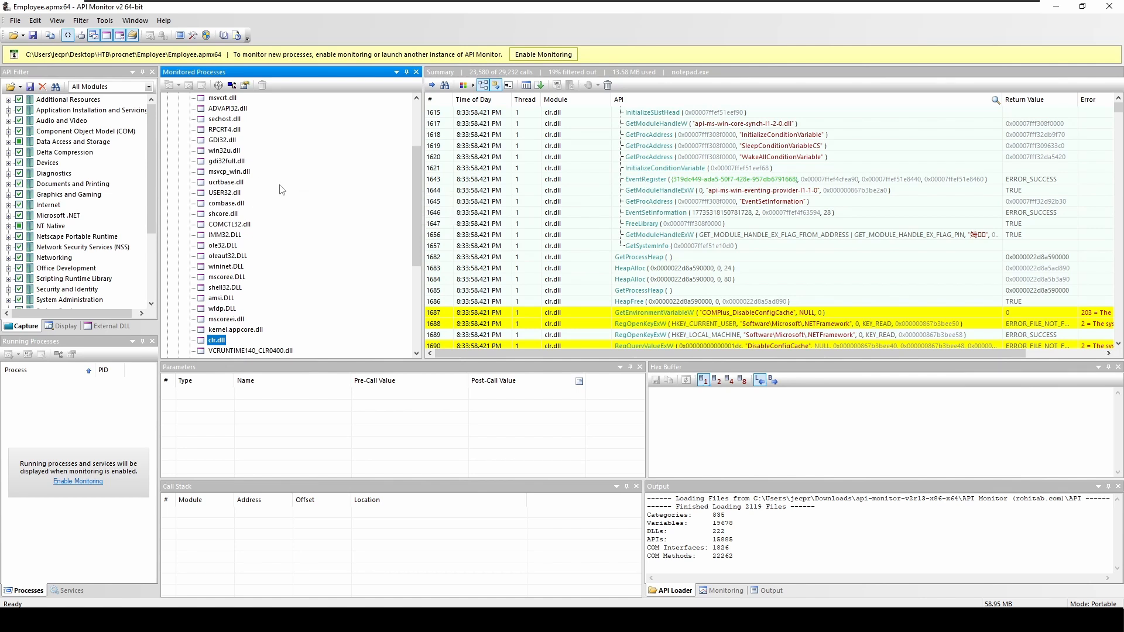
{"action": "scroll", "coordinate": [269, 197], "scroll_direction": "down", "scroll_amount": 2}
{"action": "scroll", "coordinate": [273, 204], "scroll_direction": "down", "scroll_amount": 1}
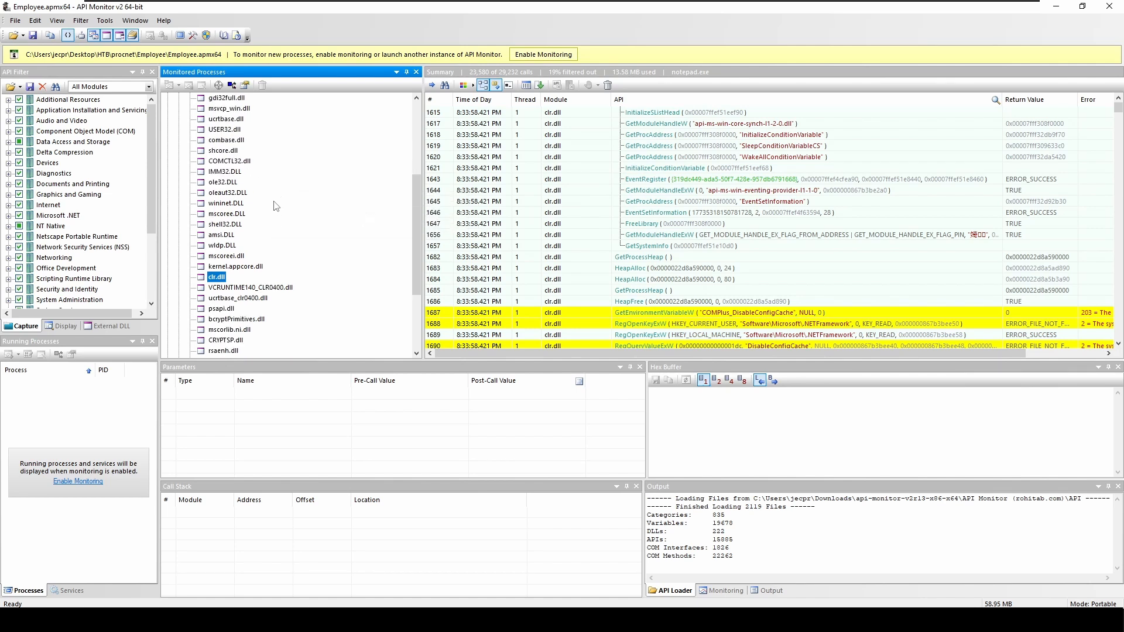
{"action": "scroll", "coordinate": [276, 205], "scroll_direction": "down", "scroll_amount": 1}
{"action": "scroll", "coordinate": [280, 202], "scroll_direction": "down", "scroll_amount": 2}
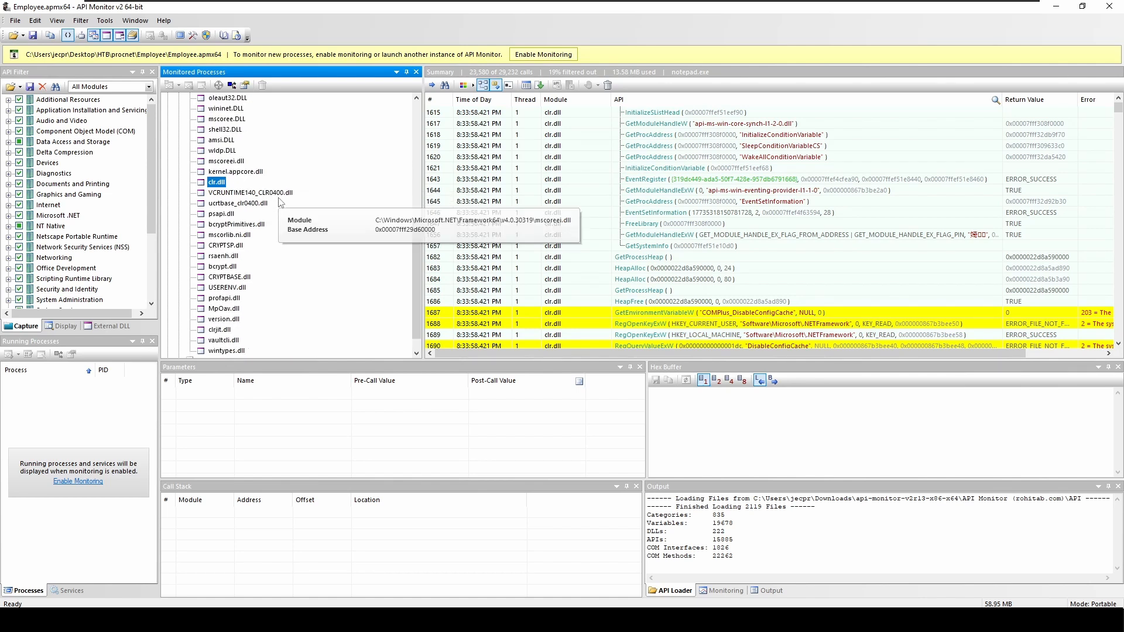
{"action": "scroll", "coordinate": [279, 202], "scroll_direction": "down", "scroll_amount": 1}
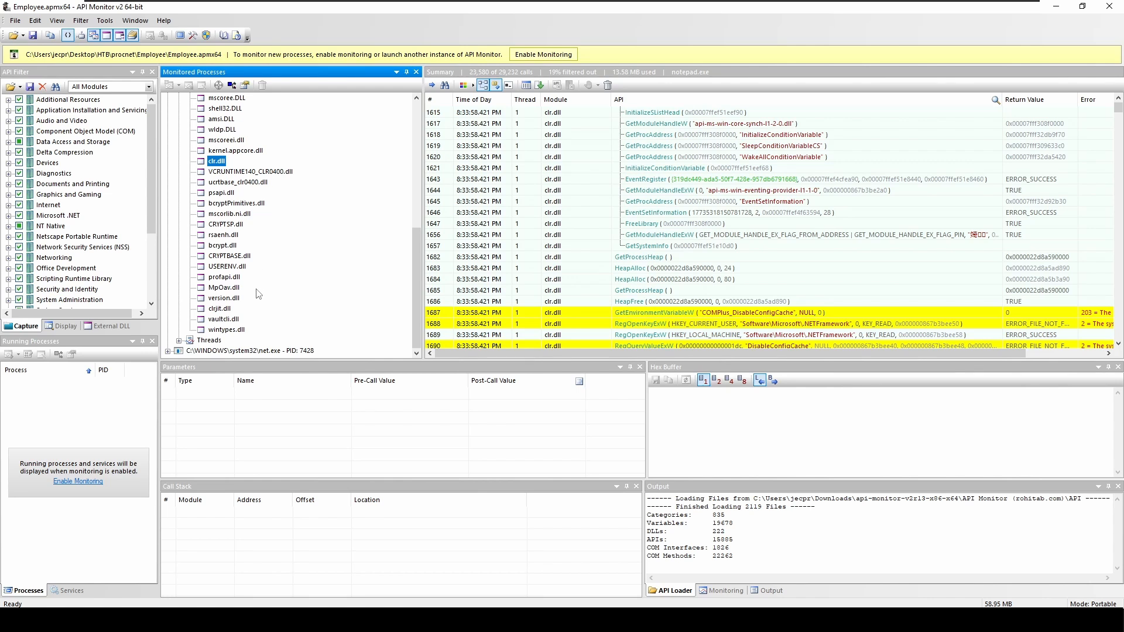
{"action": "left_click", "coordinate": [217, 320]}
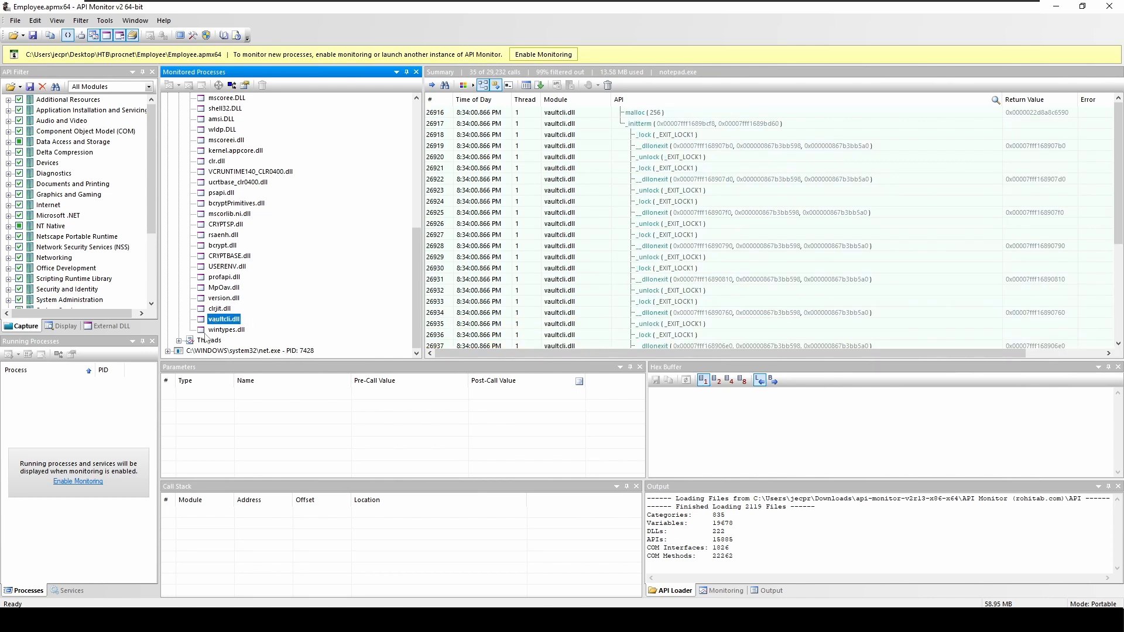
{"action": "mouse_move", "coordinate": [221, 323]}
Switch to Firefox, search Google for vaultcli.dll, and look through the results for what the library does
{"action": "left_click", "coordinate": [219, 611]}
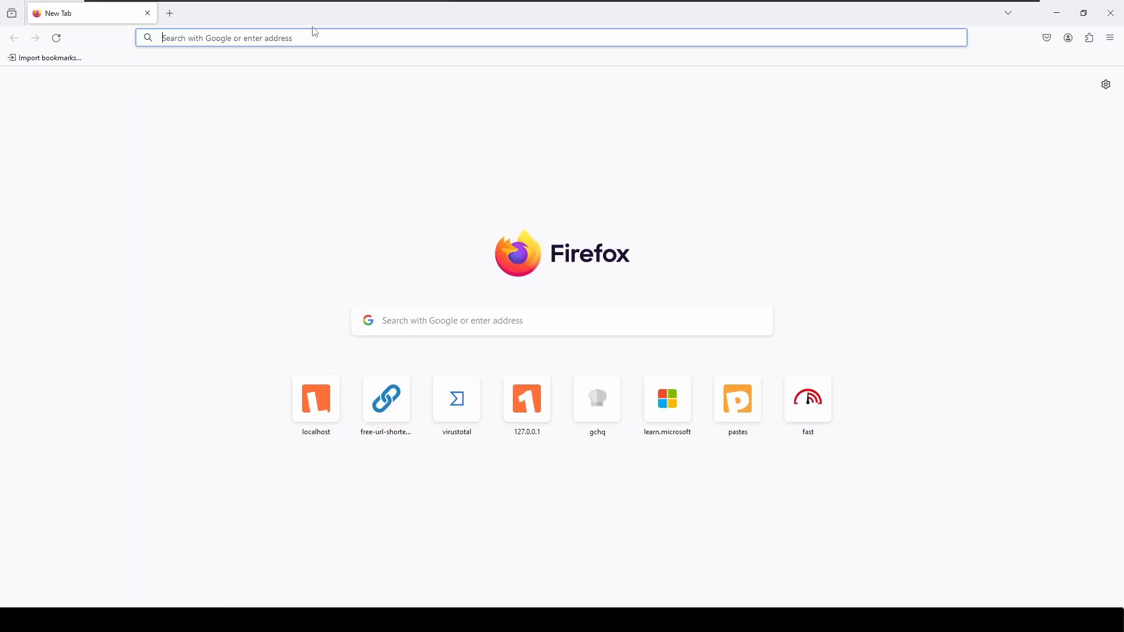
{"action": "left_click", "coordinate": [313, 36]}
{"action": "type", "text": "vault."}
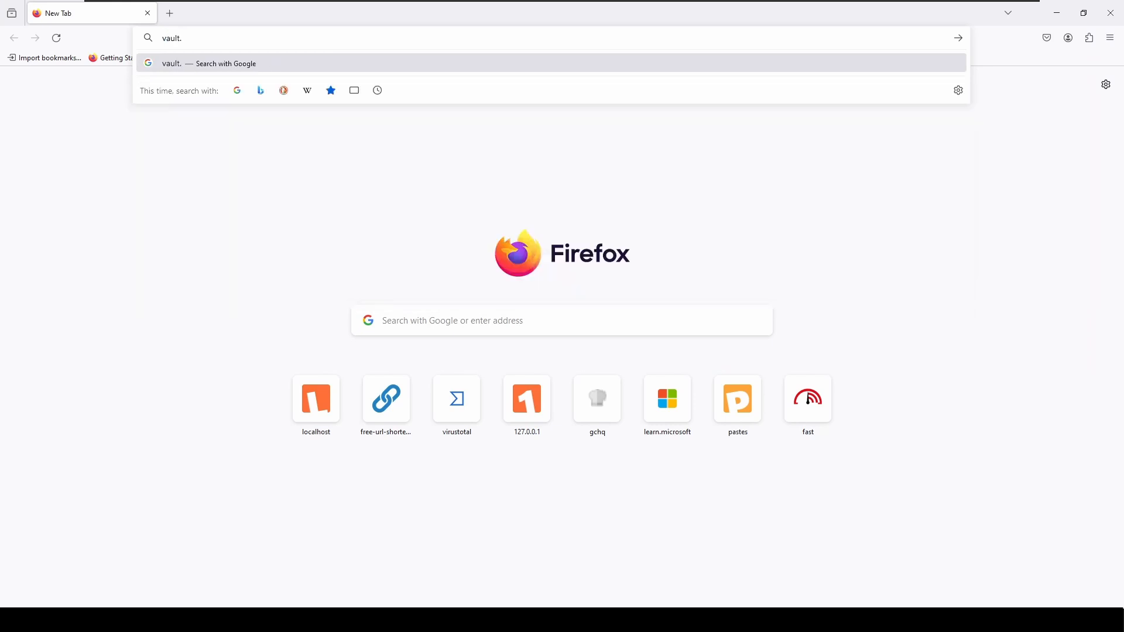
{"action": "key", "text": "BackSpace"}
{"action": "type", "text": "cli.dll"}
{"action": "key", "text": "Return"}
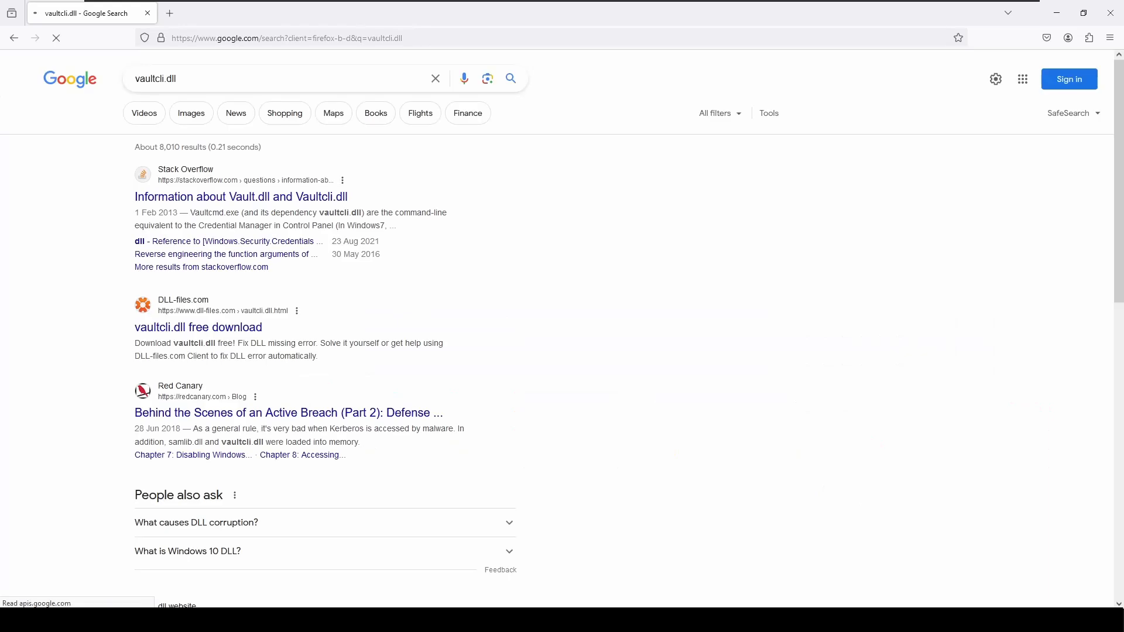
{"action": "scroll", "coordinate": [557, 239], "scroll_direction": "down", "scroll_amount": 5}
{"action": "scroll", "coordinate": [600, 247], "scroll_direction": "down", "scroll_amount": 4}
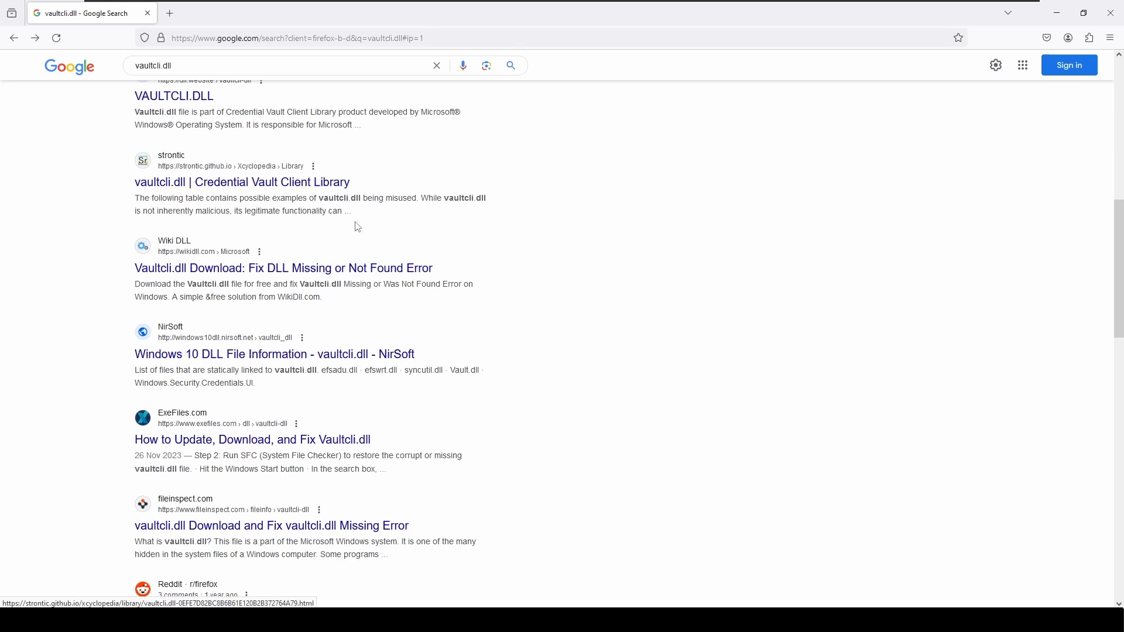
Switch back to API Monitor, show notepad.exe's clr.dll calls, and inspect the LoadLibraryExW call that loads vaultcli.dll
{"action": "scroll", "coordinate": [526, 225], "scroll_direction": "down", "scroll_amount": 1}
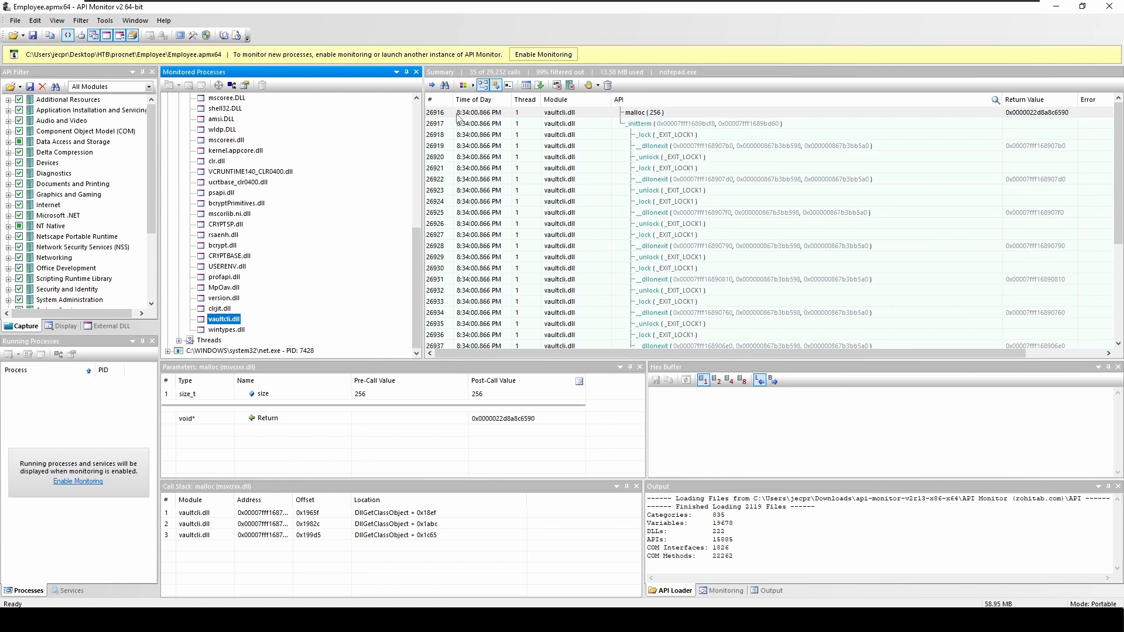
{"action": "mouse_move", "coordinate": [460, 117]}
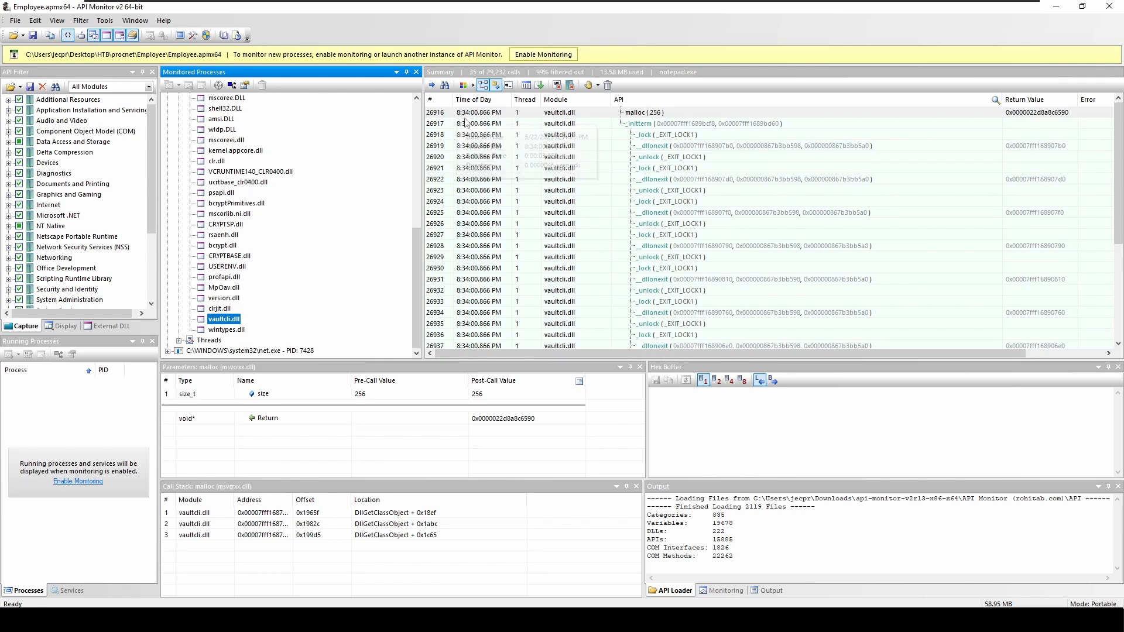
{"action": "mouse_move", "coordinate": [219, 300]}
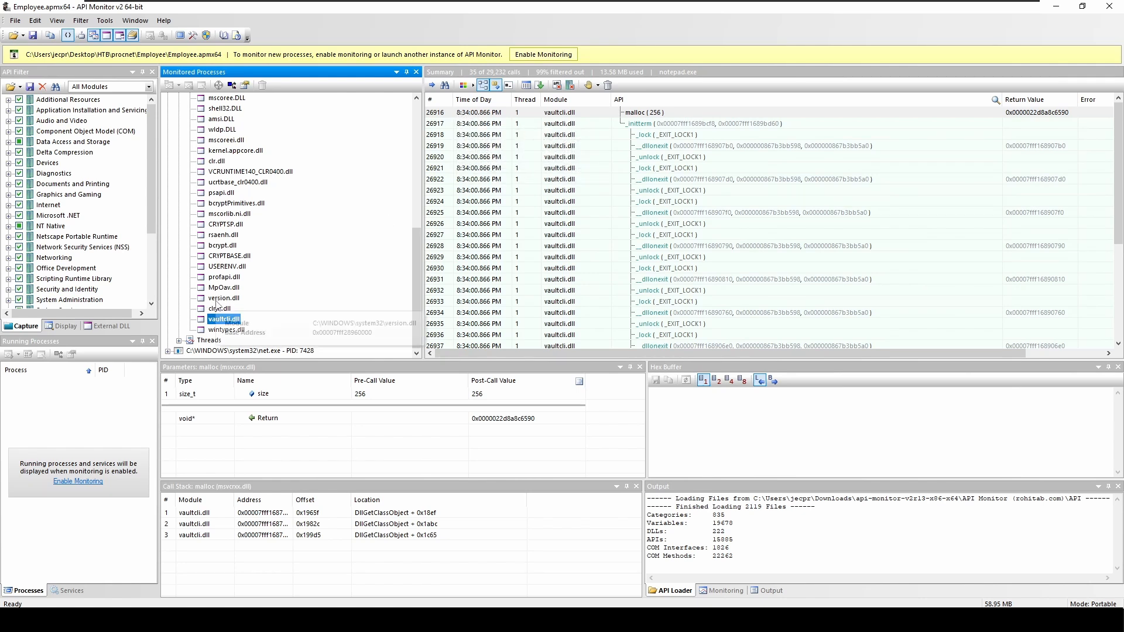
{"action": "left_click", "coordinate": [217, 162]}
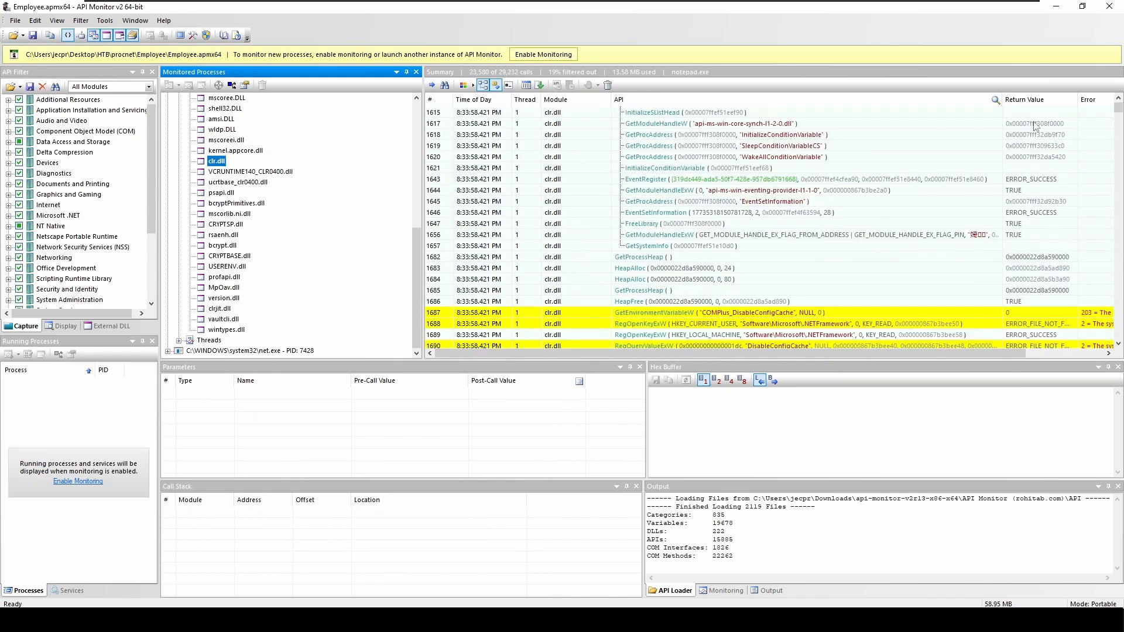
{"action": "left_click_drag", "start_coordinate": [1118, 108], "coordinate": [1097, 300]}
{"action": "left_click", "coordinate": [781, 214]}
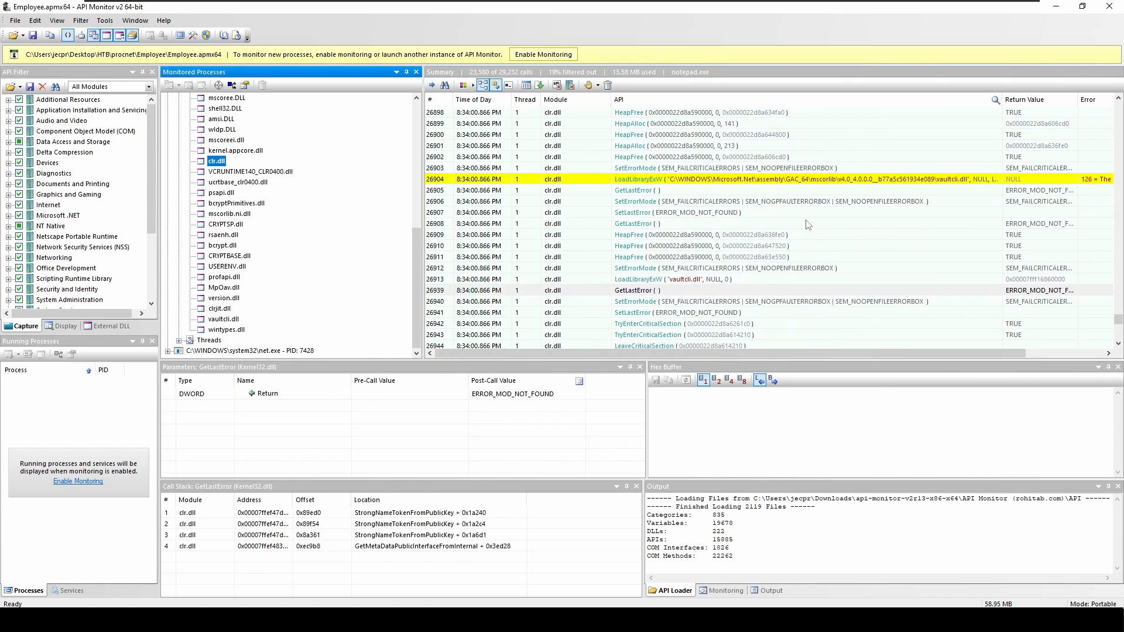
{"action": "scroll", "coordinate": [801, 225], "scroll_direction": "down", "scroll_amount": 2}
{"action": "left_click", "coordinate": [705, 213]}
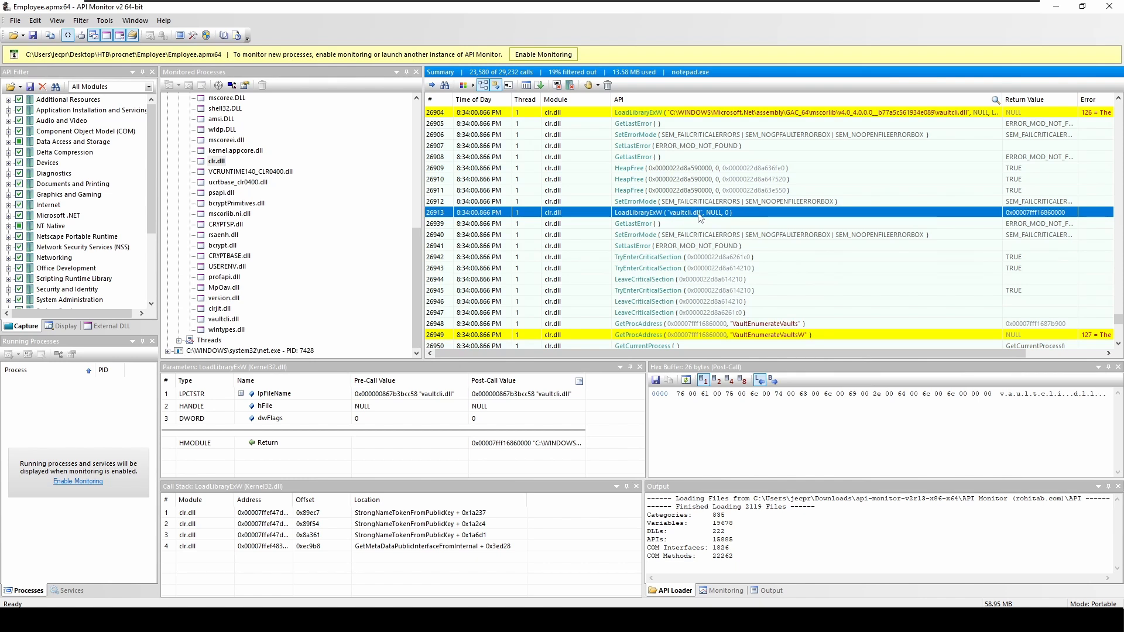
Inspect the clr.dll GetProcAddress calls for VaultEnumerateVaults and VaultEnumerateVaultsW that follow the vaultcli.dll load
{"action": "scroll", "coordinate": [877, 234], "scroll_direction": "down", "scroll_amount": 2}
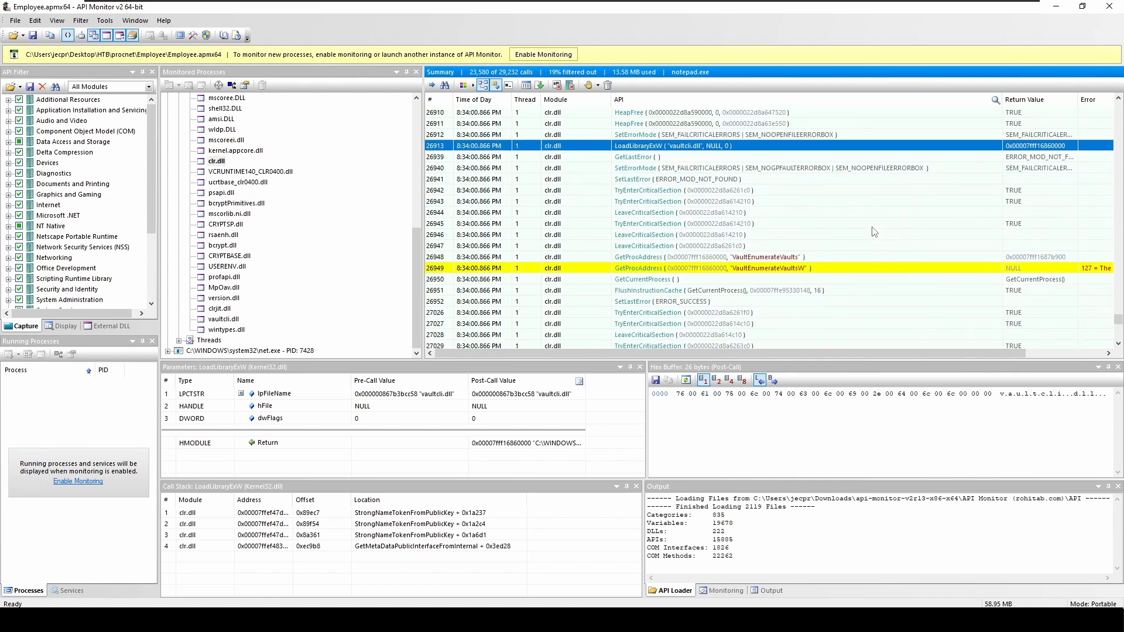
{"action": "left_click", "coordinate": [640, 270]}
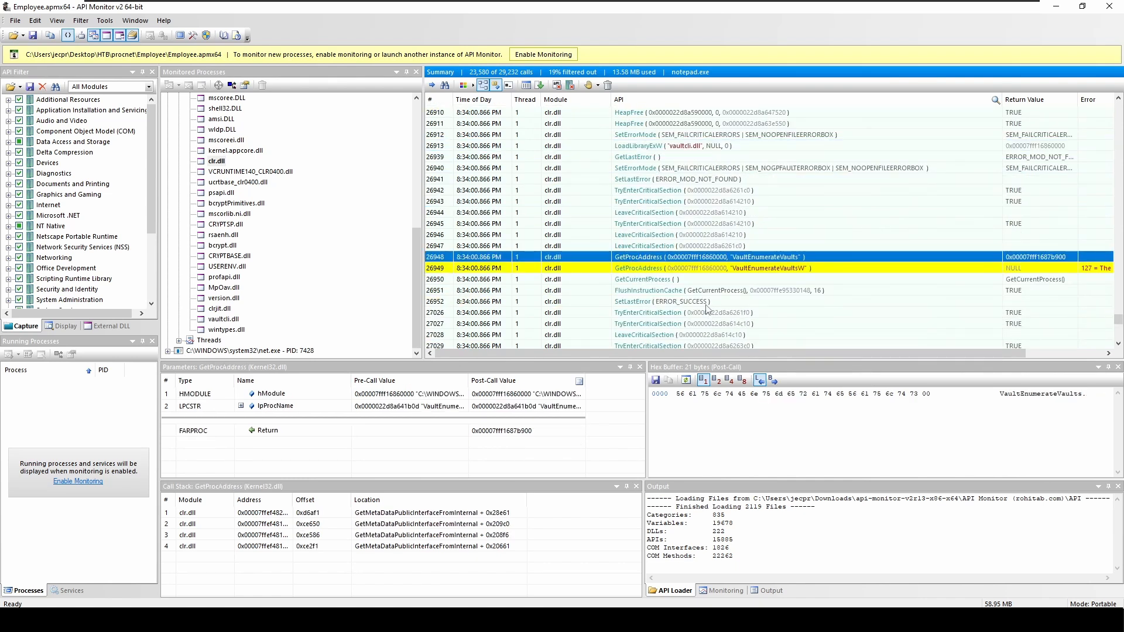
{"action": "left_click", "coordinate": [680, 282]}
{"action": "left_click", "coordinate": [806, 270]}
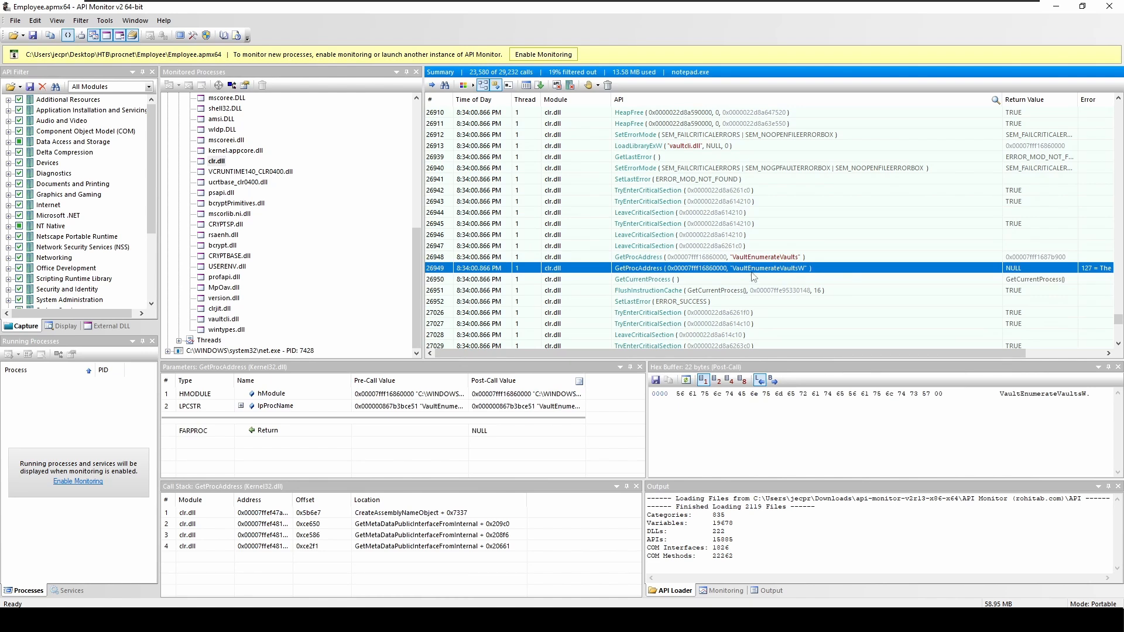
Go further through the clr.dll calls and inspect the GetProcAddress call for VaultOpenVault
{"action": "scroll", "coordinate": [837, 264], "scroll_direction": "down", "scroll_amount": 6}
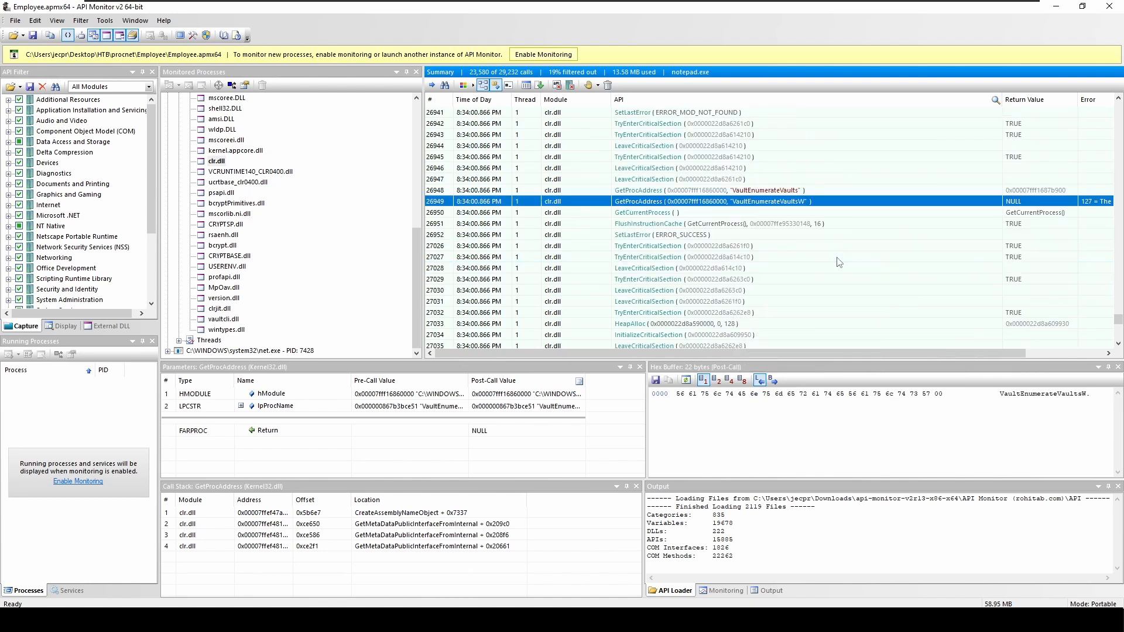
{"action": "scroll", "coordinate": [843, 266], "scroll_direction": "down", "scroll_amount": 20}
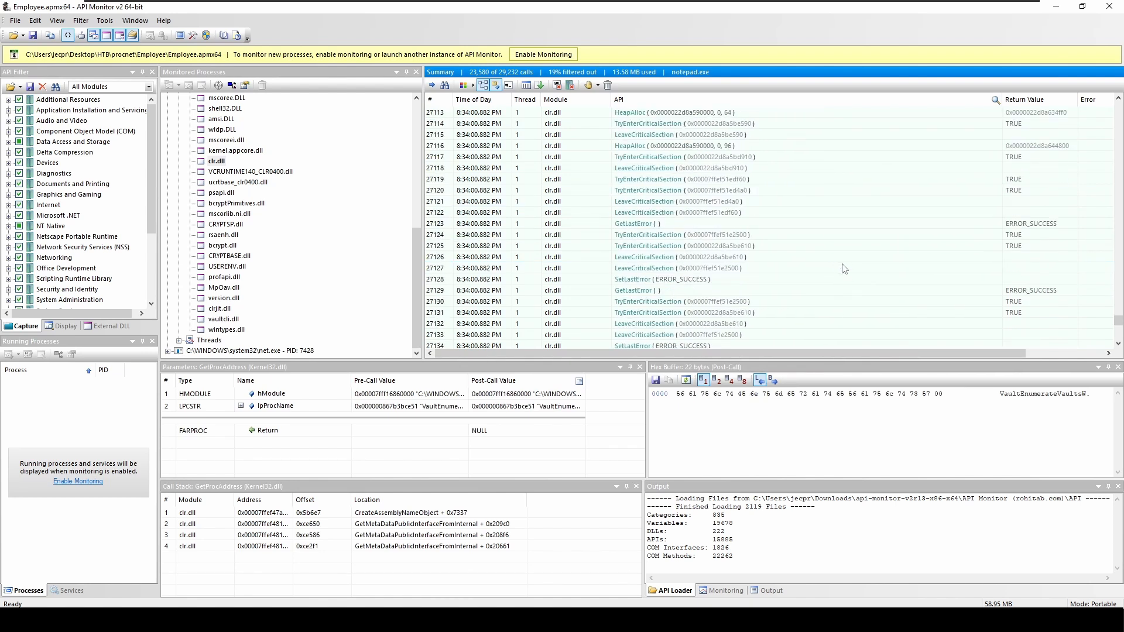
{"action": "scroll", "coordinate": [847, 270], "scroll_direction": "down", "scroll_amount": 20}
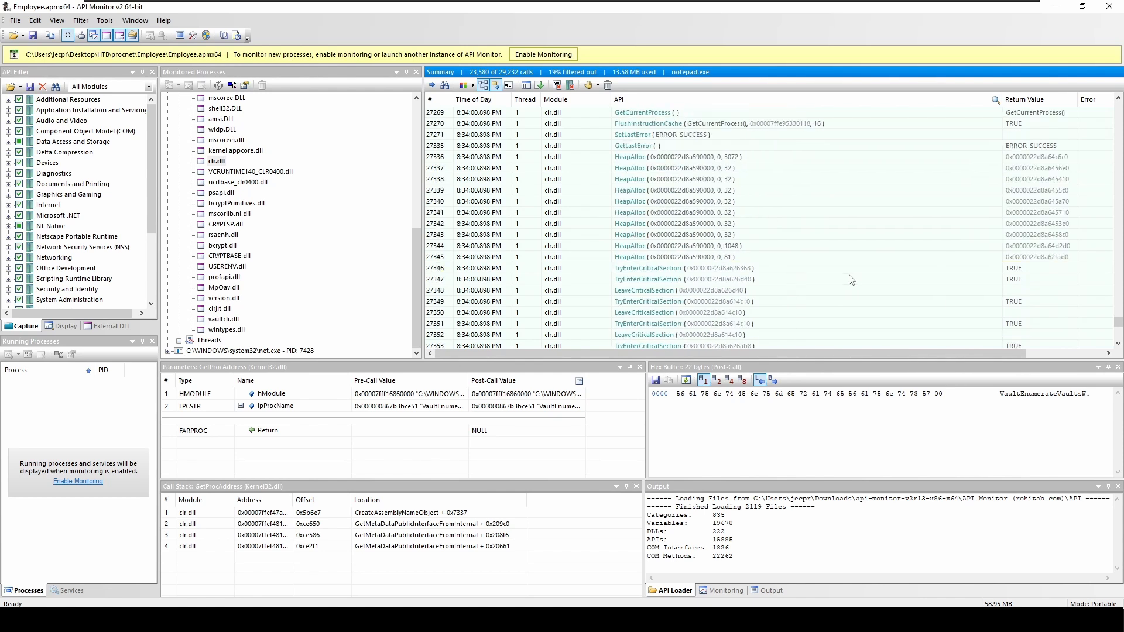
{"action": "scroll", "coordinate": [849, 279], "scroll_direction": "up", "scroll_amount": 3}
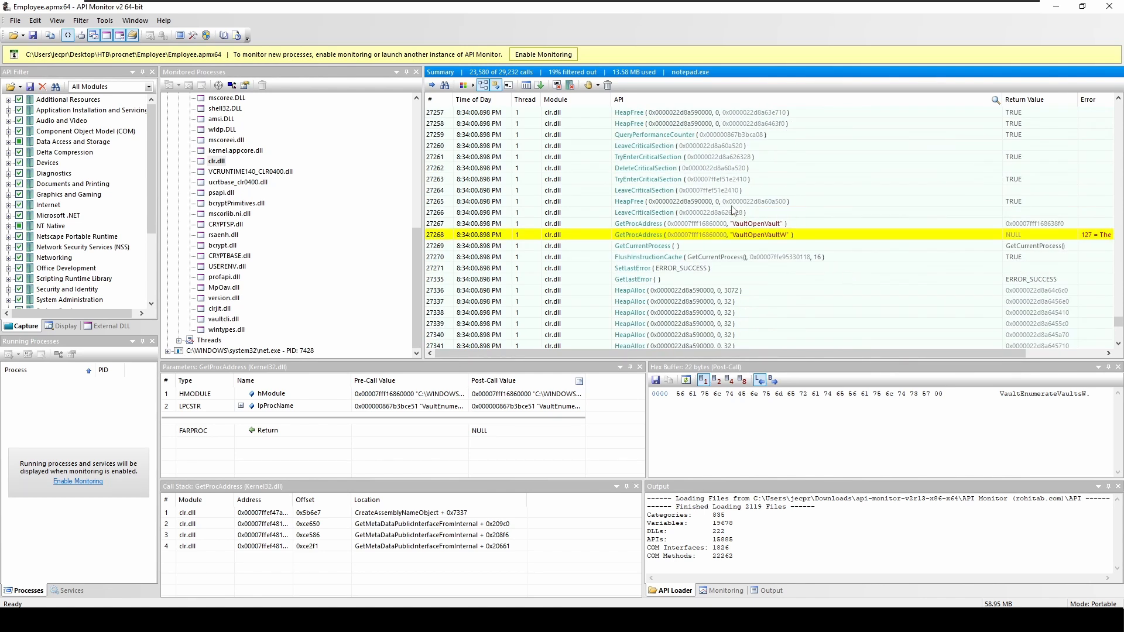
{"action": "left_click", "coordinate": [750, 226]}
Find the GetProcAddress call for VaultEnumerateItems further on in the clr.dll calls and inspect its parameters
{"action": "scroll", "coordinate": [845, 265], "scroll_direction": "down", "scroll_amount": 20}
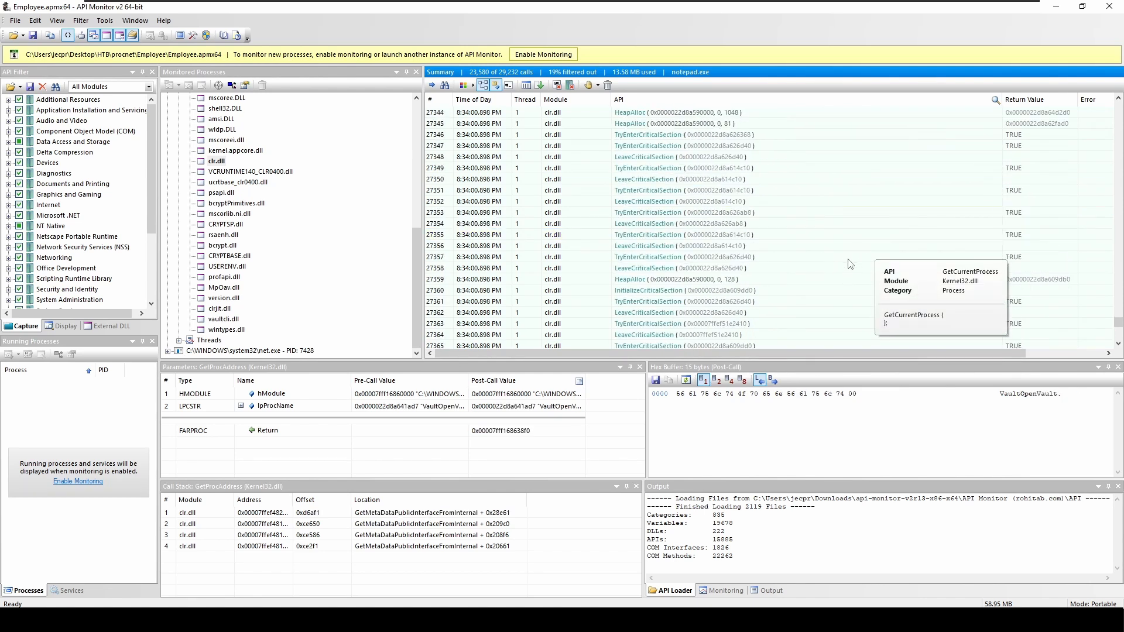
{"action": "scroll", "coordinate": [847, 264], "scroll_direction": "down", "scroll_amount": 20}
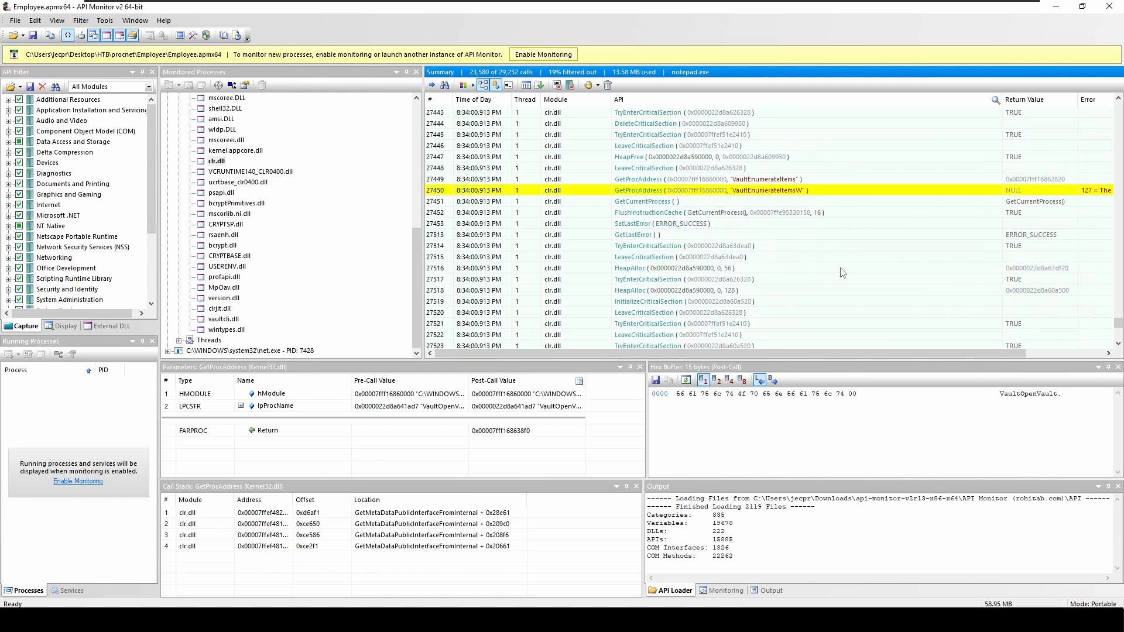
{"action": "left_click", "coordinate": [759, 146]}
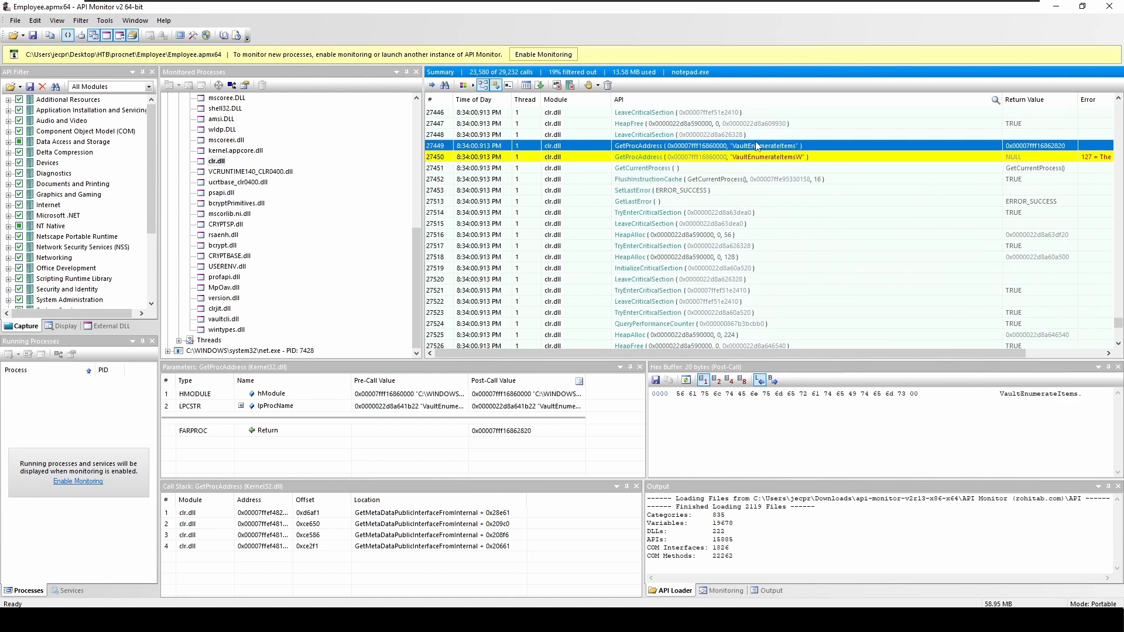
Continue through the clr.dll calls and inspect the GetProcAddress call for VaultGetItem
{"action": "scroll", "coordinate": [859, 205], "scroll_direction": "down", "scroll_amount": 20}
{"action": "scroll", "coordinate": [861, 212], "scroll_direction": "down", "scroll_amount": 12}
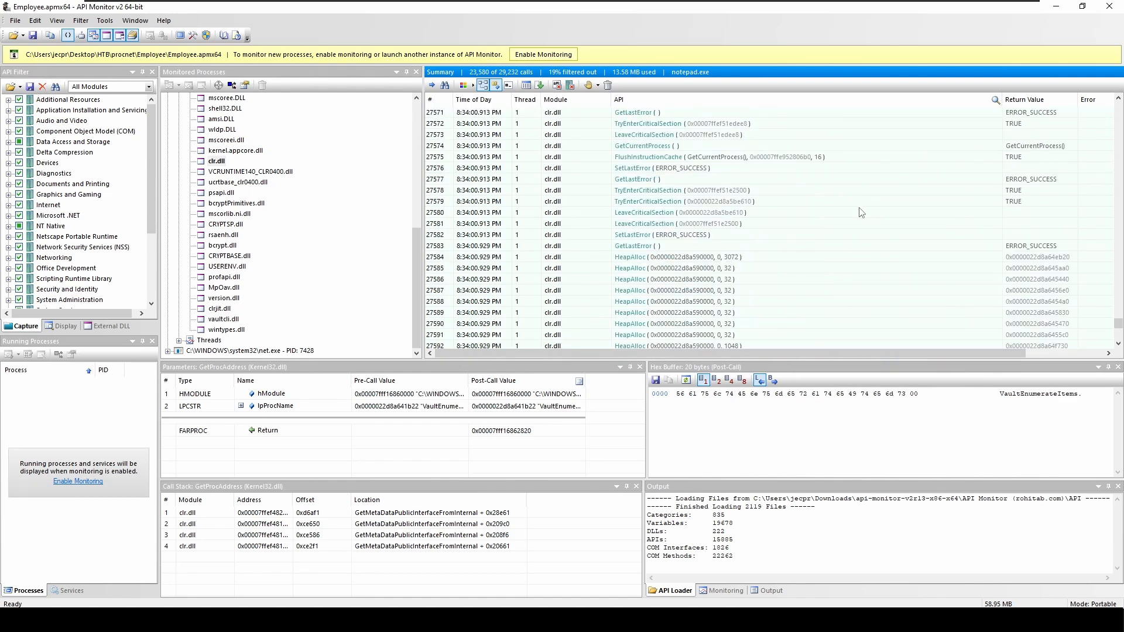
{"action": "scroll", "coordinate": [862, 212], "scroll_direction": "down", "scroll_amount": 20}
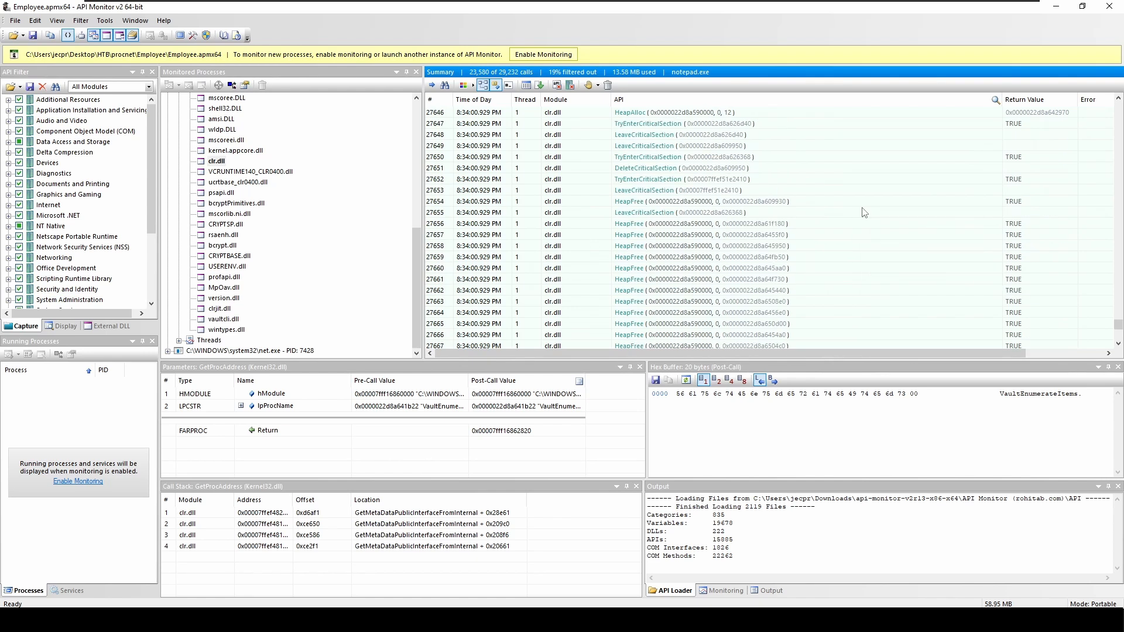
{"action": "scroll", "coordinate": [864, 215], "scroll_direction": "down", "scroll_amount": 1}
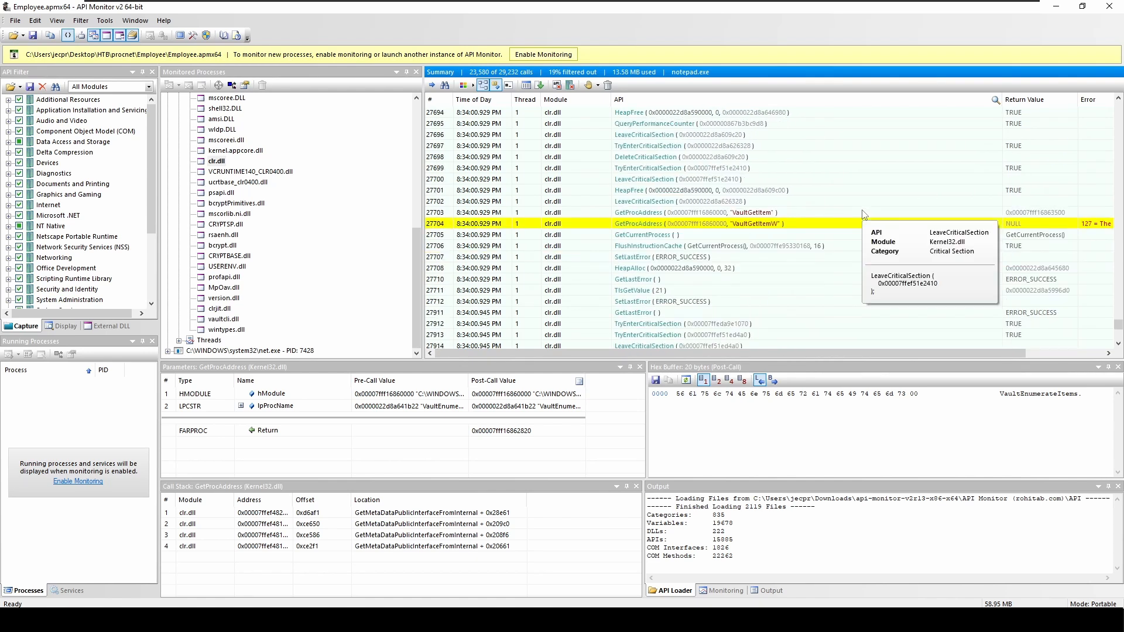
{"action": "left_click", "coordinate": [785, 214]}
Skim the clr.dll calls that follow VaultGetItem for further relevant API activity
{"action": "scroll", "coordinate": [849, 285], "scroll_direction": "down", "scroll_amount": 5}
{"action": "scroll", "coordinate": [849, 285], "scroll_direction": "down", "scroll_amount": 20}
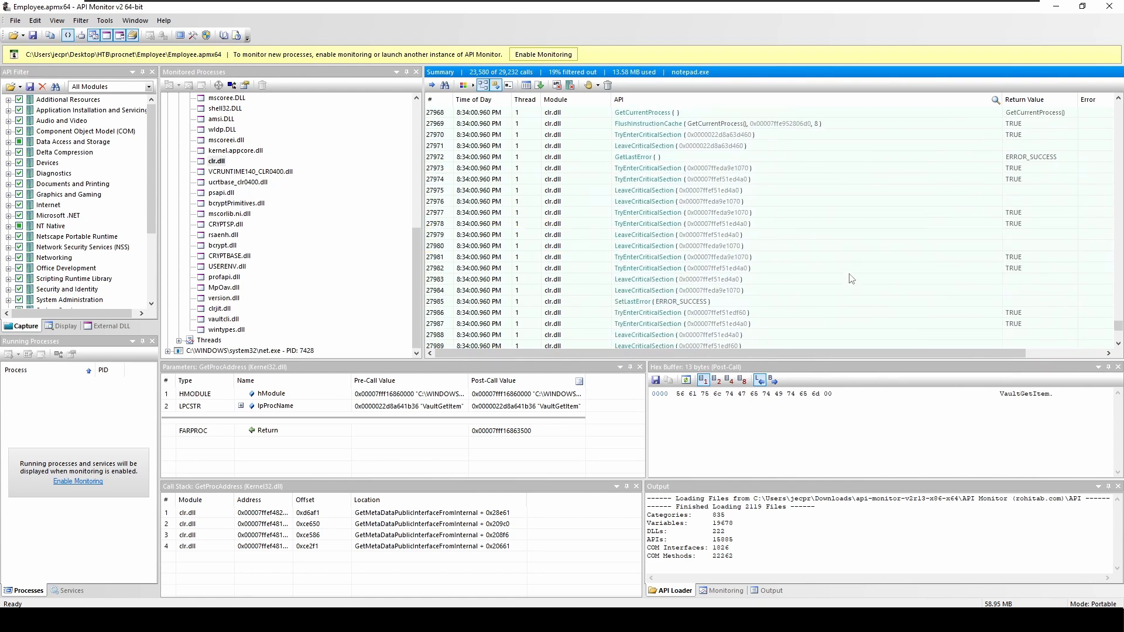
{"action": "scroll", "coordinate": [850, 277], "scroll_direction": "down", "scroll_amount": 13}
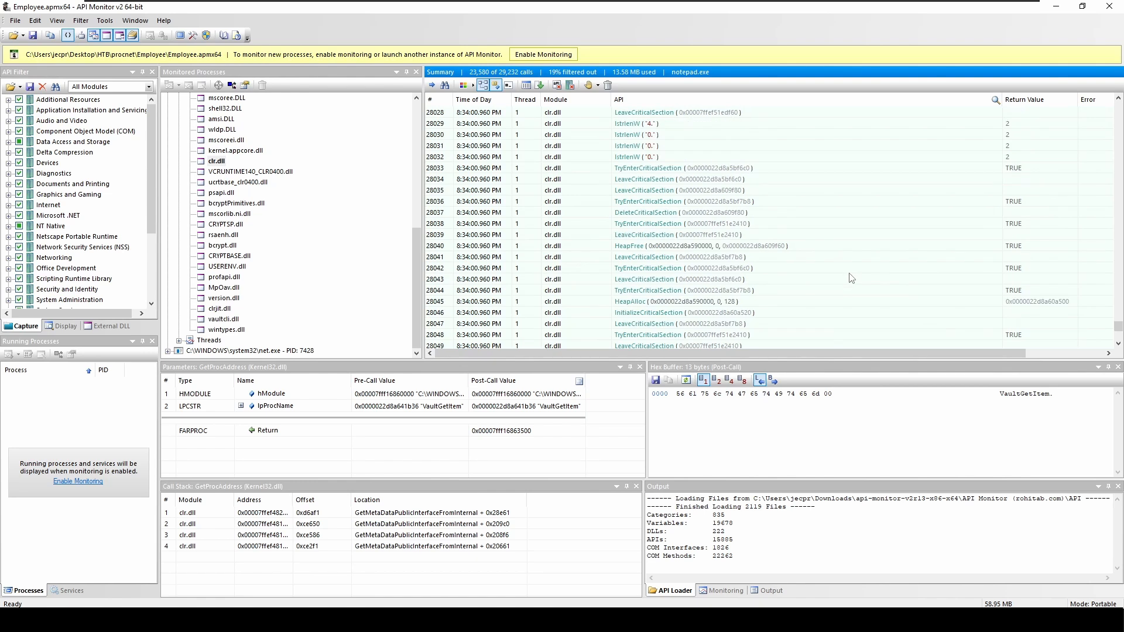
{"action": "scroll", "coordinate": [851, 277], "scroll_direction": "up", "scroll_amount": 3}
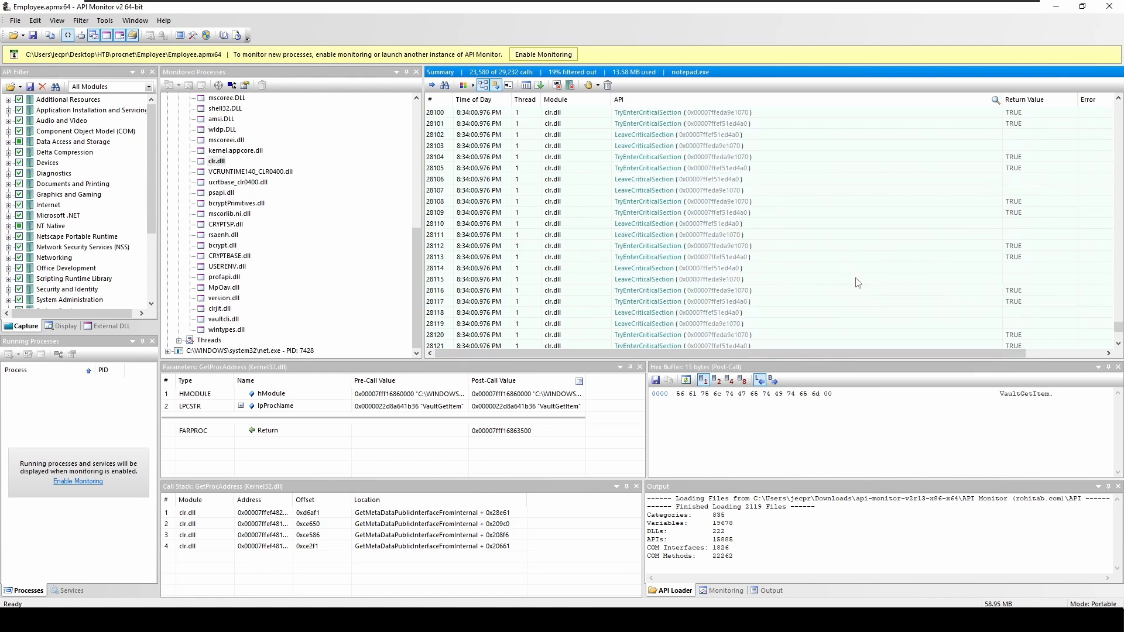
{"action": "scroll", "coordinate": [855, 281], "scroll_direction": "down", "scroll_amount": 15}
{"action": "scroll", "coordinate": [857, 284], "scroll_direction": "down", "scroll_amount": 20}
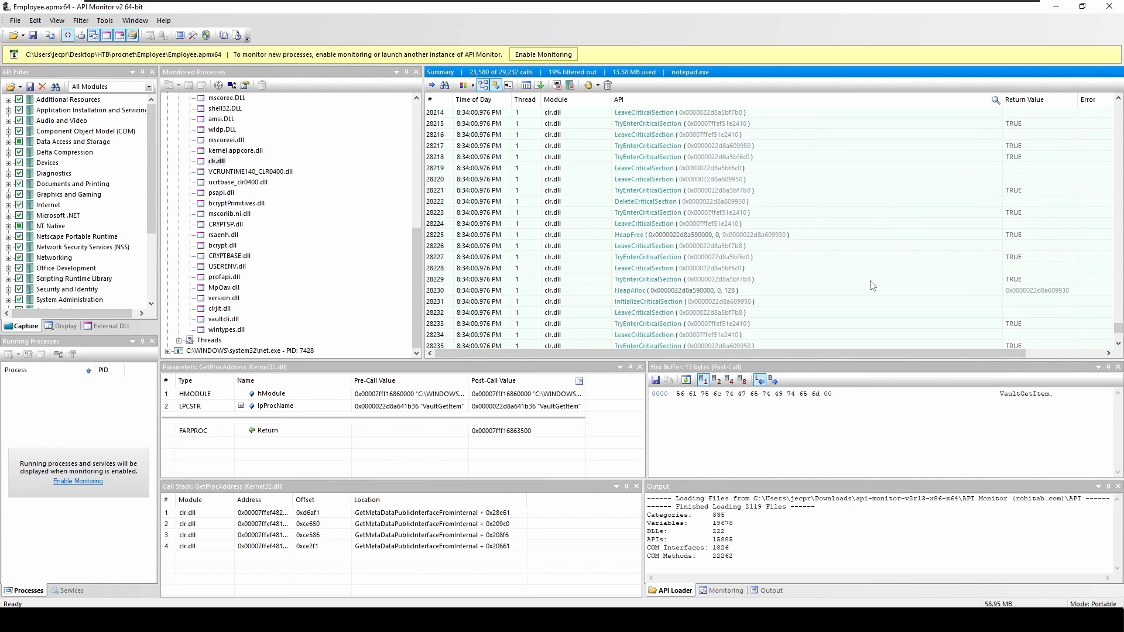
{"action": "scroll", "coordinate": [871, 283], "scroll_direction": "down", "scroll_amount": 7}
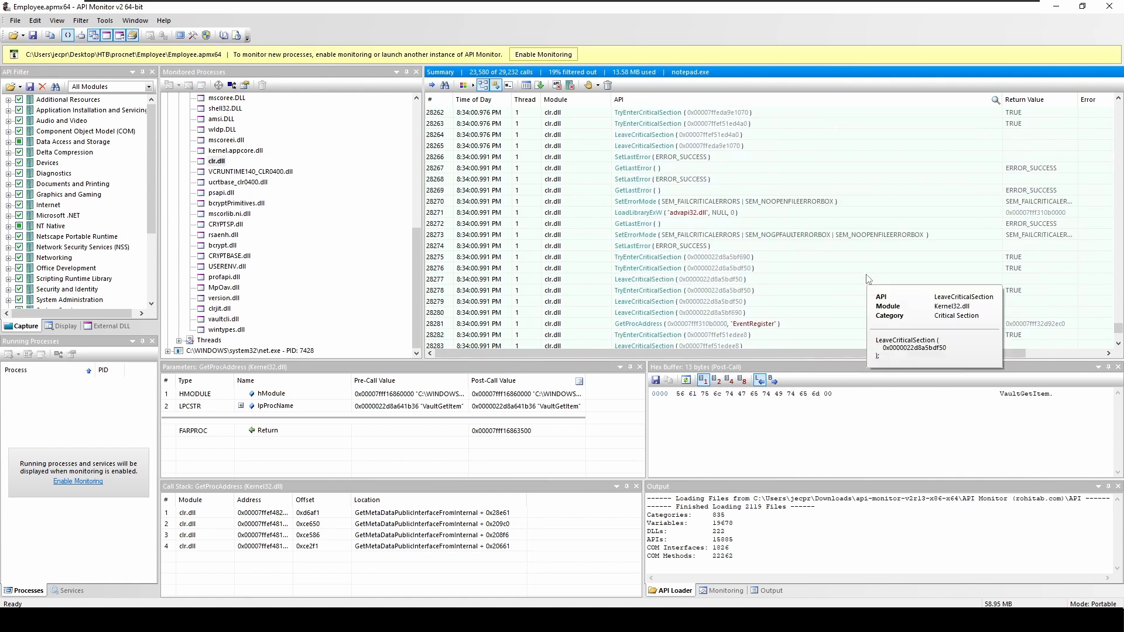
{"action": "scroll", "coordinate": [868, 279], "scroll_direction": "down", "scroll_amount": 5}
{"action": "scroll", "coordinate": [867, 278], "scroll_direction": "down", "scroll_amount": 4}
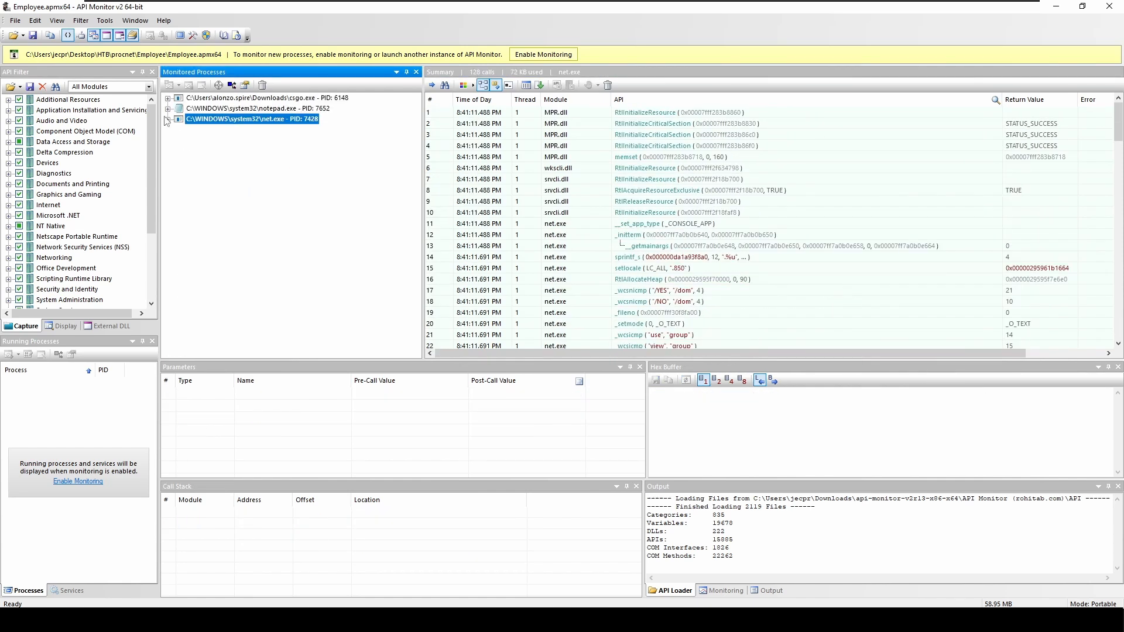
List the modules of the csgo.exe process and show only the calls made by its csgo.exe module
{"action": "left_click", "coordinate": [168, 98]}
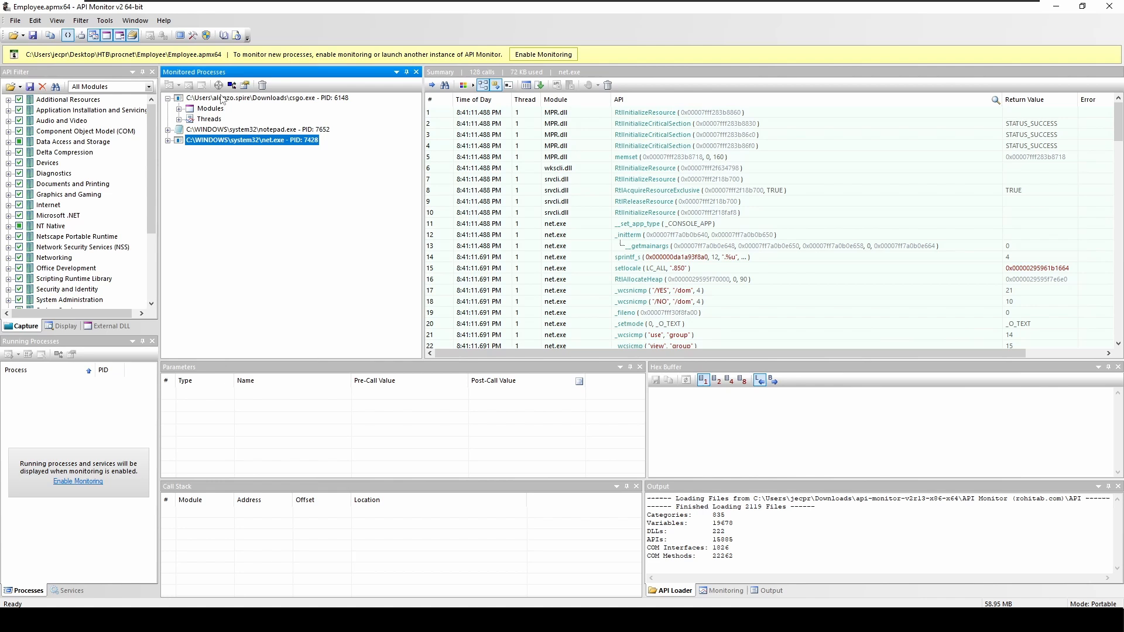
{"action": "double_click", "coordinate": [188, 111]}
{"action": "scroll", "coordinate": [282, 254], "scroll_direction": "down", "scroll_amount": 1}
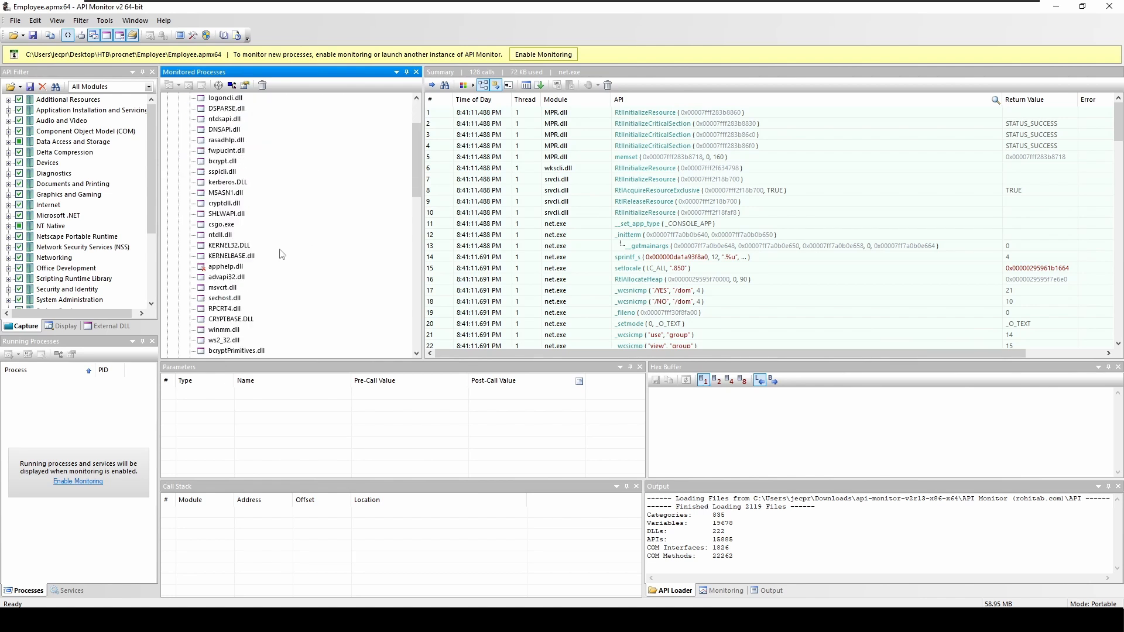
{"action": "left_click", "coordinate": [222, 226]}
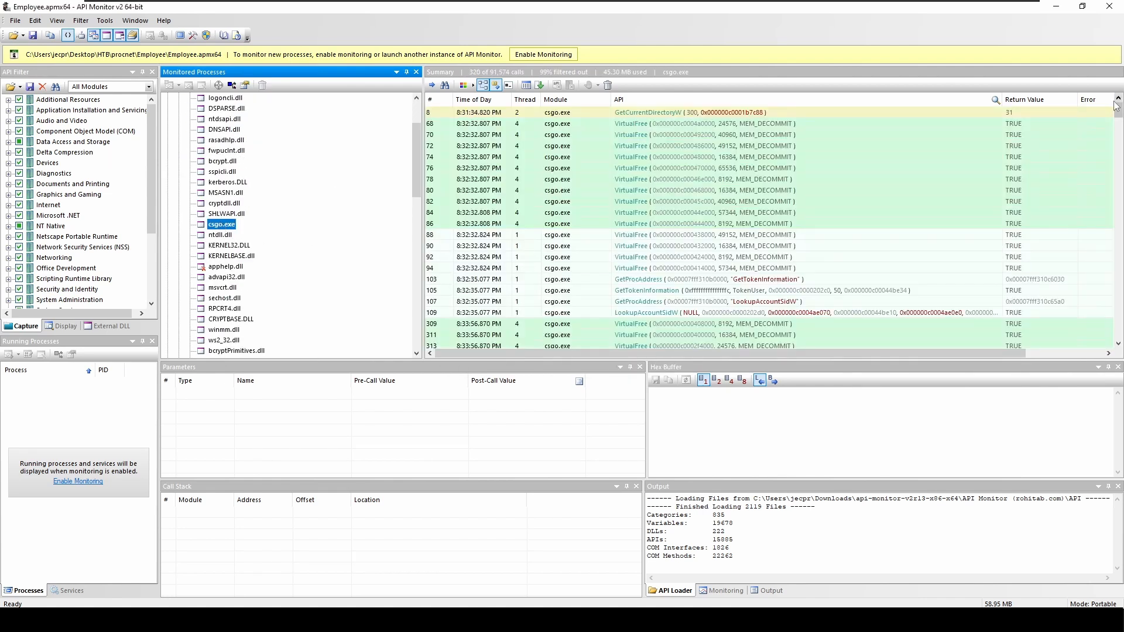
Inspect the late csgo.exe SysAllocString calls containing the dc01.forela.local computer name and the fifa24.exe download URL
{"action": "left_click_drag", "start_coordinate": [1118, 112], "coordinate": [1084, 356]}
{"action": "scroll", "coordinate": [785, 216], "scroll_direction": "up", "scroll_amount": 2}
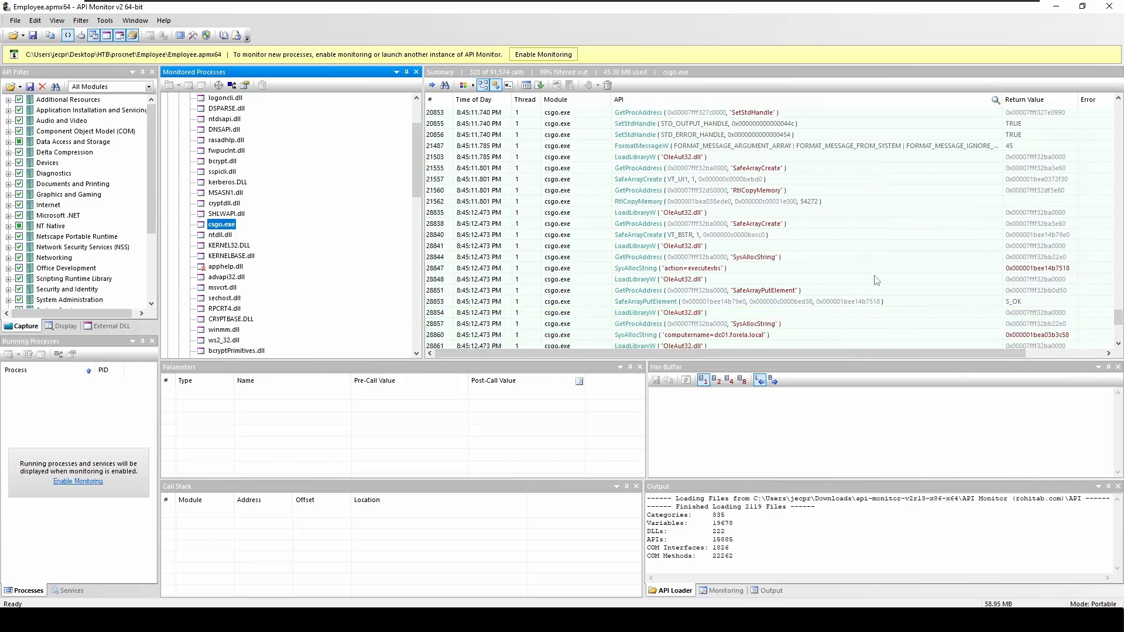
{"action": "left_click", "coordinate": [714, 203]}
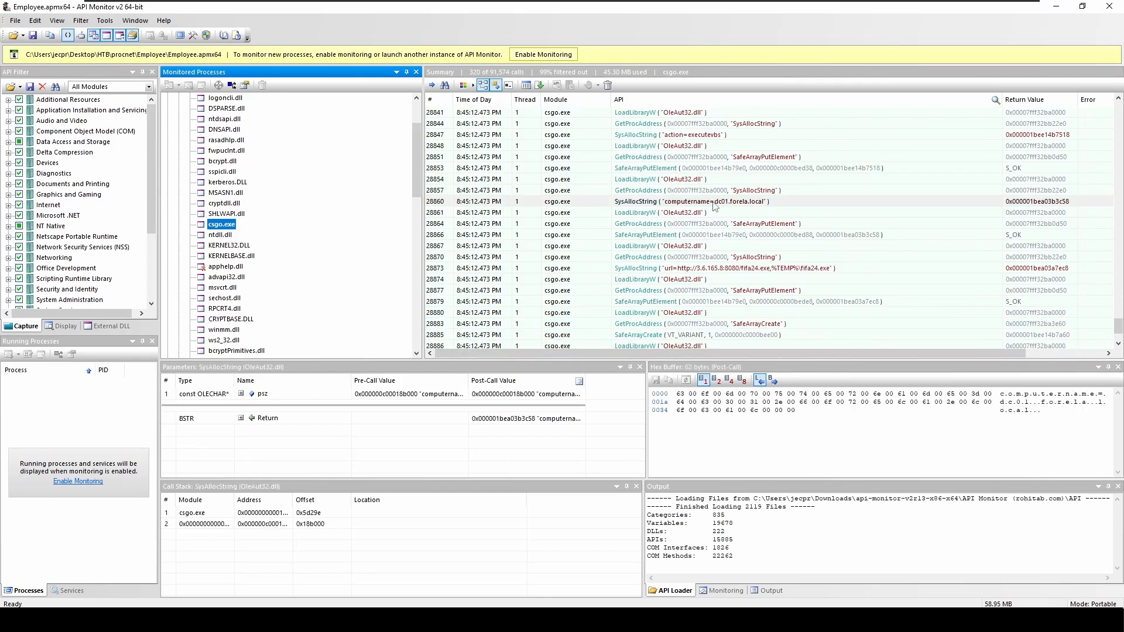
{"action": "left_click", "coordinate": [670, 271]}
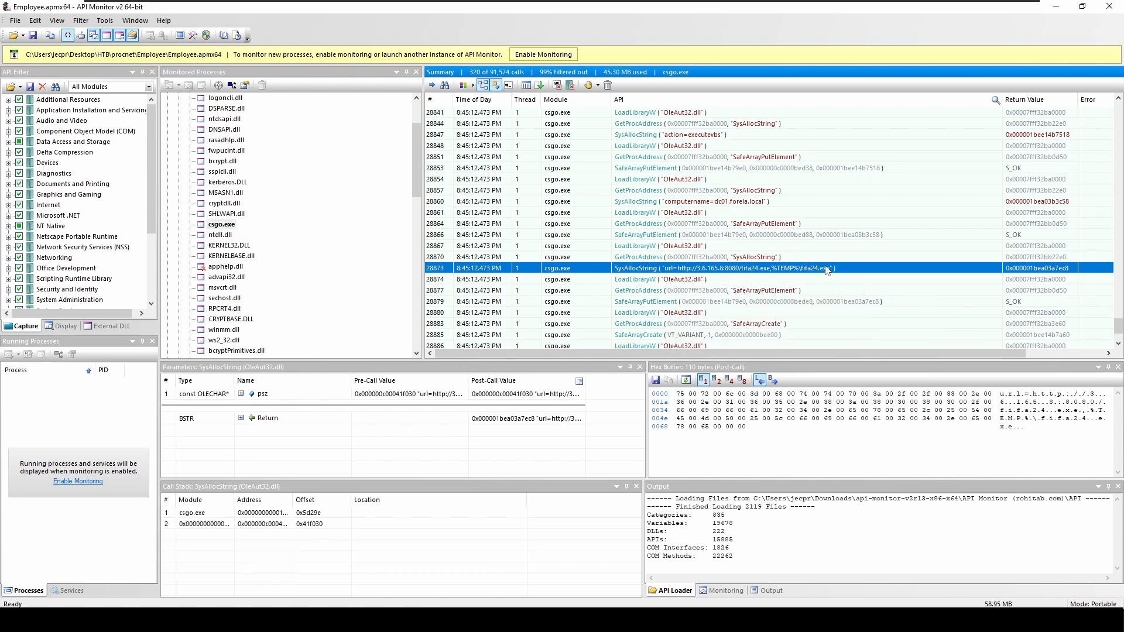
{"action": "mouse_move", "coordinate": [668, 280]}
Switch to File Explorer, go to the procnet DC folder, and open Microsoft-Windows-Sysmon_254Operational.evtx in Event Viewer
{"action": "left_click", "coordinate": [99, 620]}
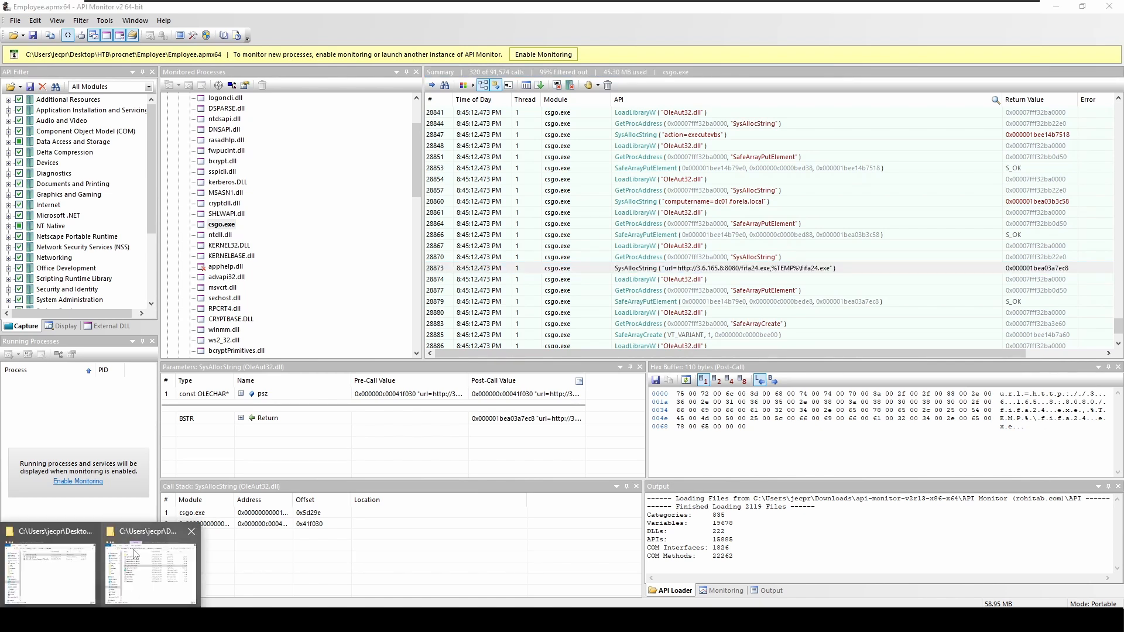
{"action": "left_click", "coordinate": [82, 559]}
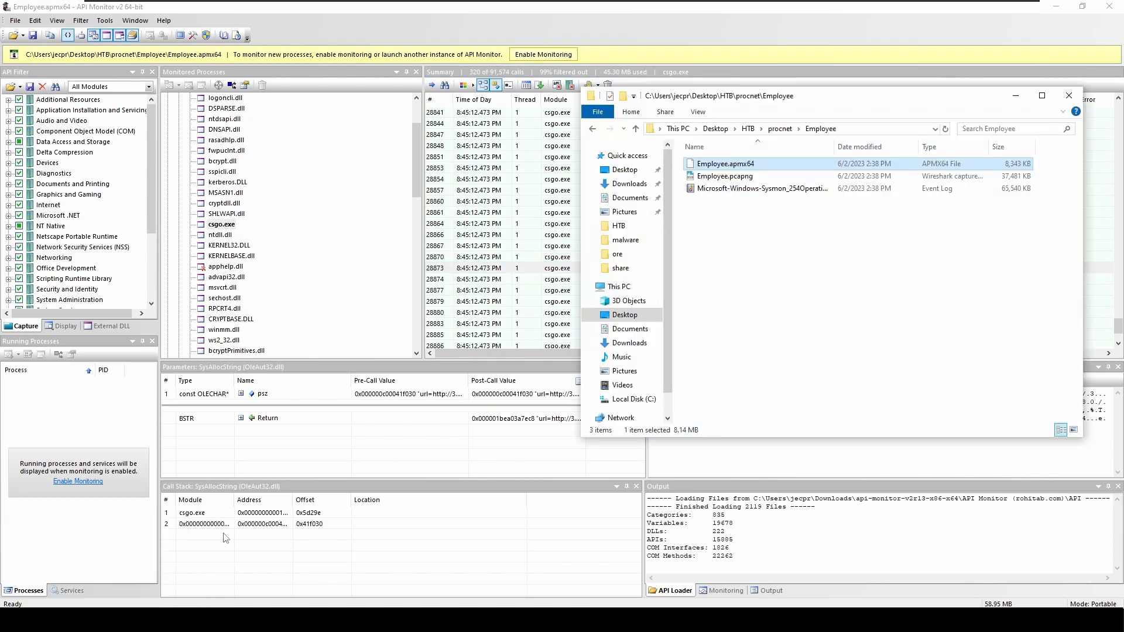
{"action": "left_click", "coordinate": [781, 129]}
{"action": "double_click", "coordinate": [701, 165]}
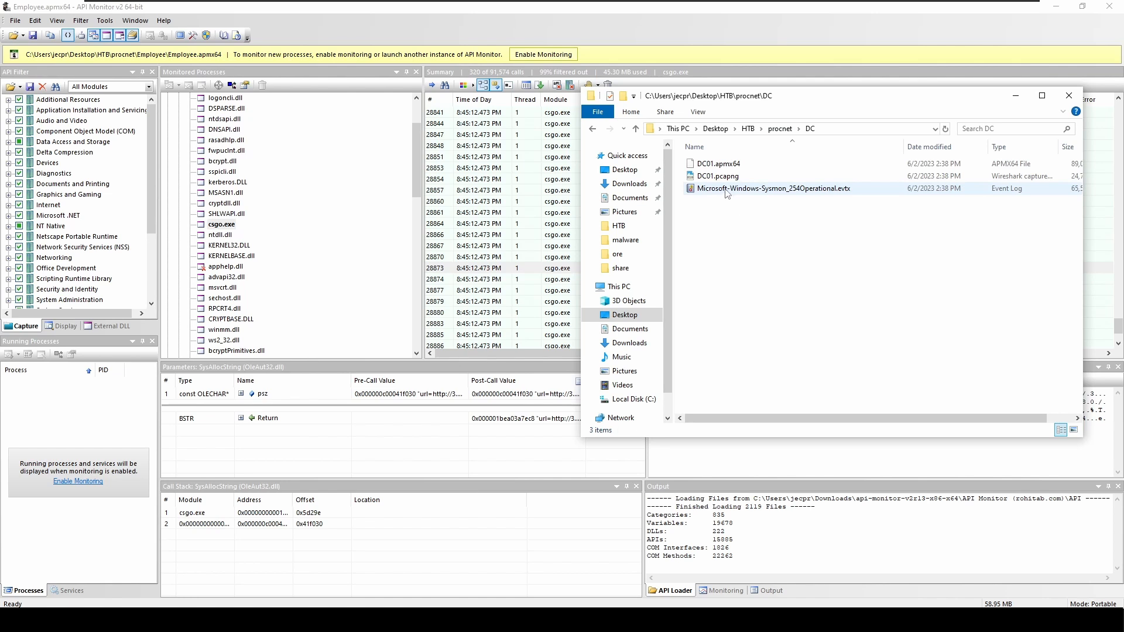
{"action": "double_click", "coordinate": [725, 189]}
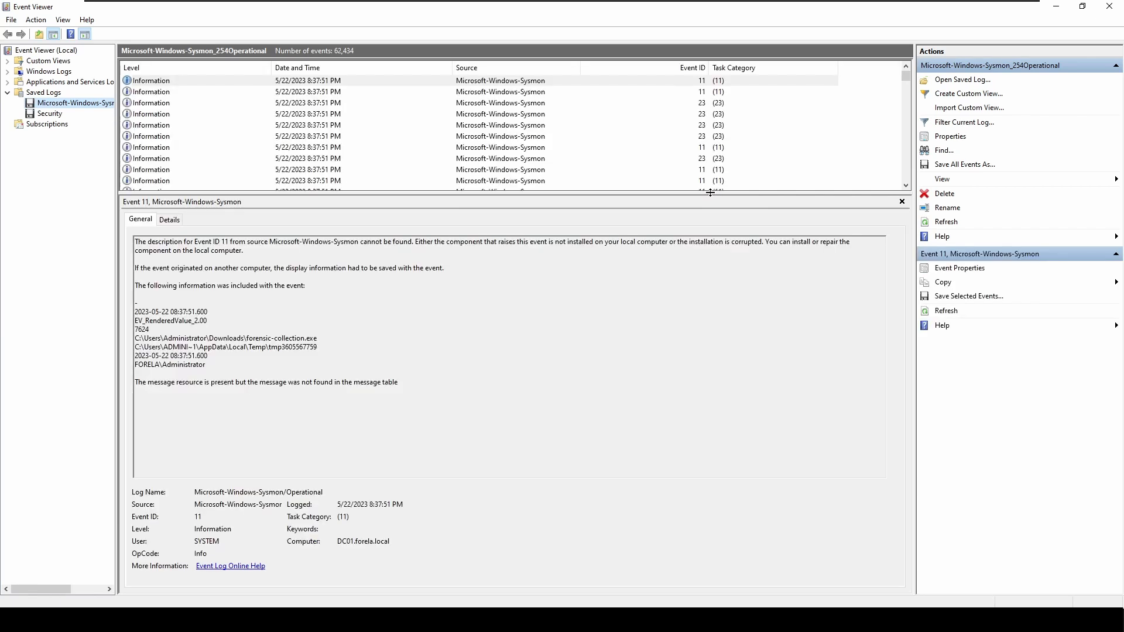
Enlarge the Sysmon event list, start a Find there, and in API Monitor copy the API text of the fifa24.exe SysAllocString call
{"action": "left_click_drag", "start_coordinate": [709, 194], "coordinate": [715, 240]}
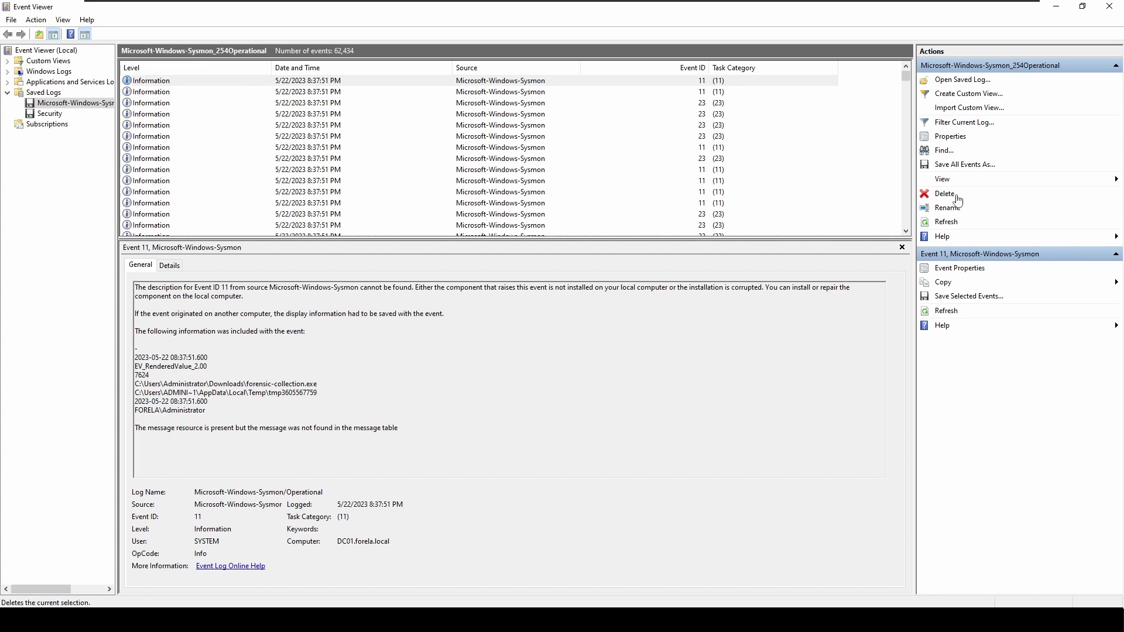
{"action": "left_click", "coordinate": [940, 156]}
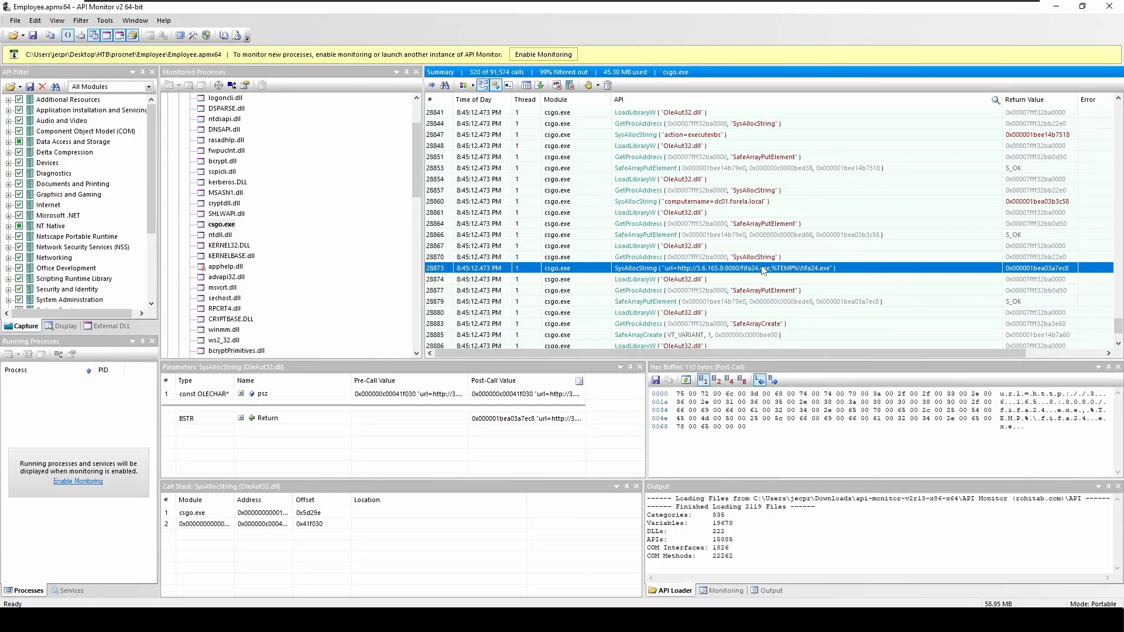
{"action": "right_click", "coordinate": [744, 268]}
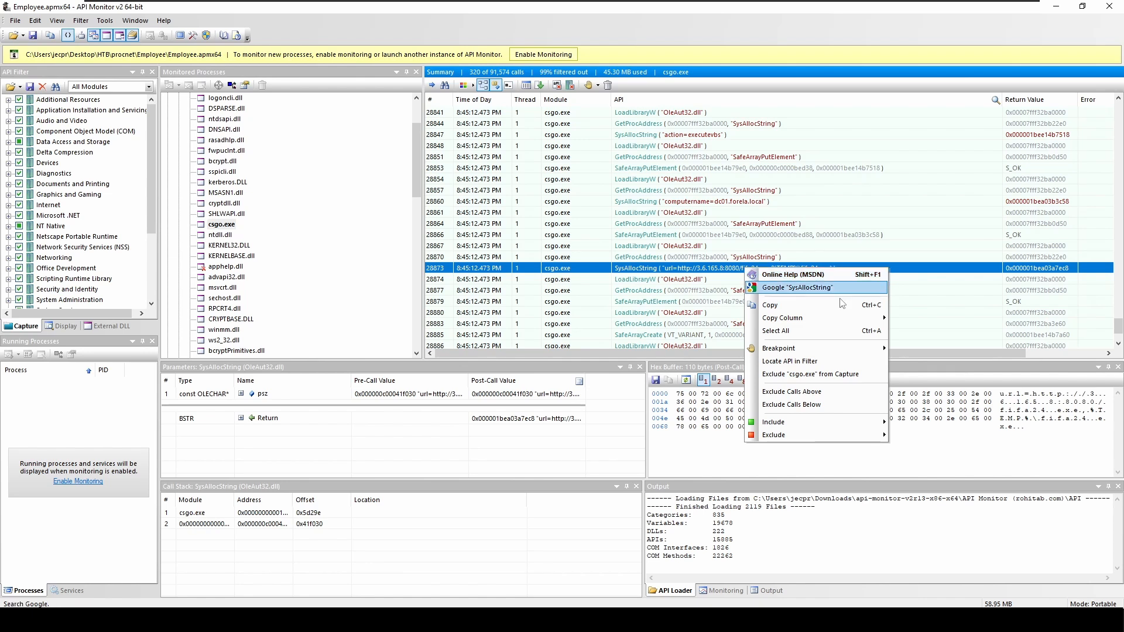
{"action": "mouse_move", "coordinate": [842, 318]}
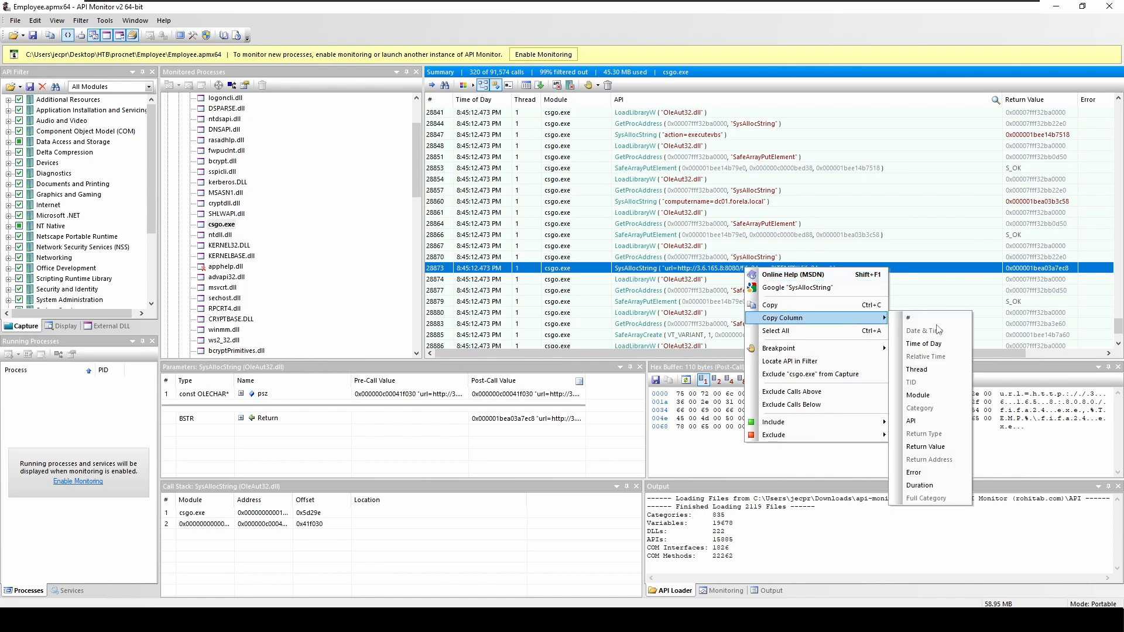
{"action": "left_click", "coordinate": [941, 418]}
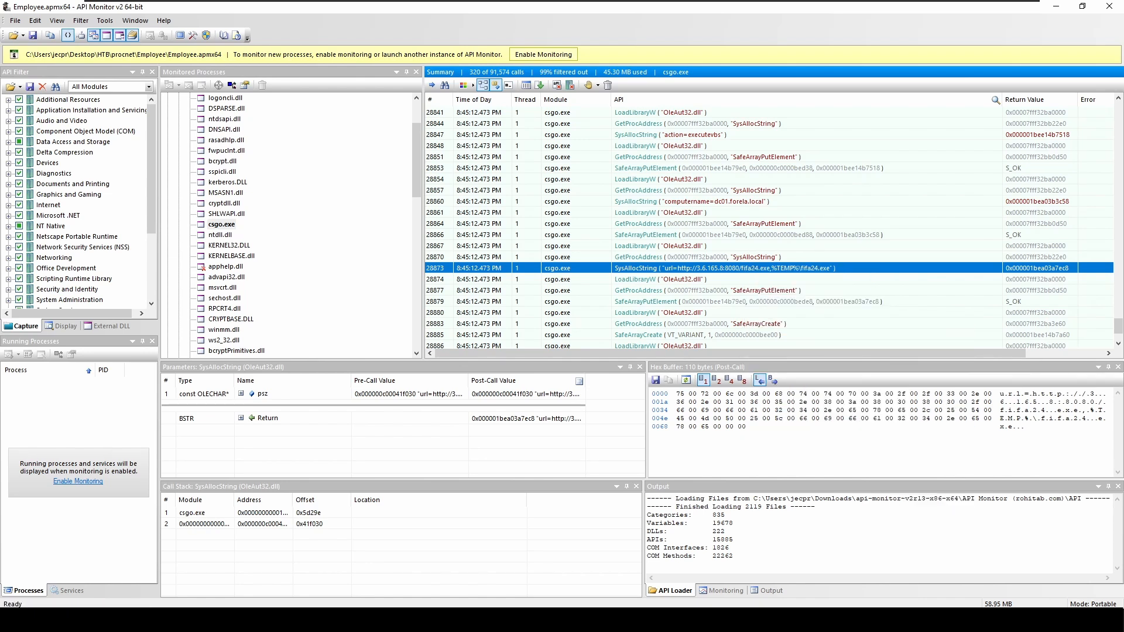
{"action": "key", "text": "alt+Tab"}
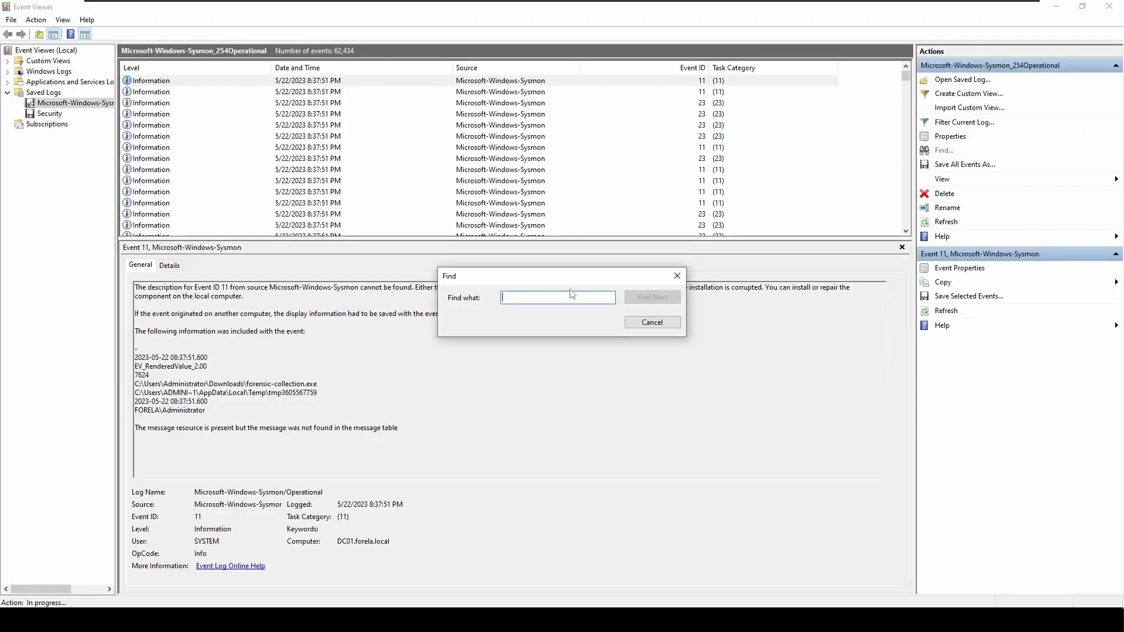
{"action": "key", "text": "ctrl+v"}
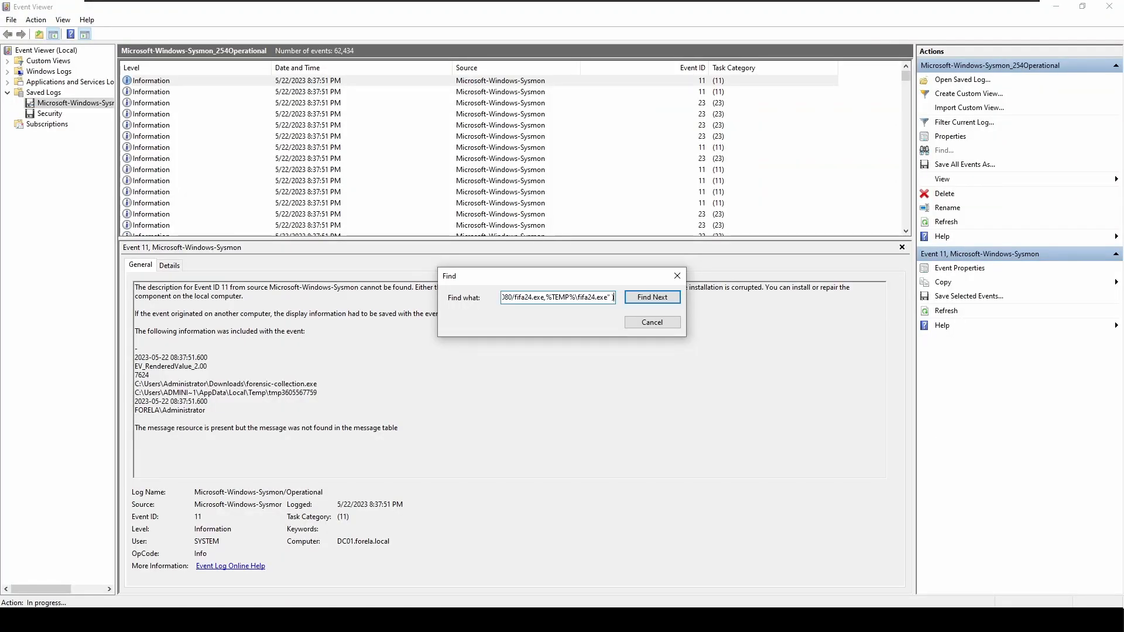
{"action": "key", "text": "ctrl+shift+Left"}
{"action": "key", "text": "ctrl+shift+Left"}
{"action": "key", "text": "ctrl+shift+Left"}
{"action": "key", "text": "ctrl+shift+Left"}
{"action": "key", "text": "BackSpace"}
{"action": "key", "text": "ctrl+Left"}
{"action": "key", "text": "Right"}
{"action": "key", "text": "ctrl+shift+Home"}
{"action": "key", "text": "BackSpace"}
{"action": "key", "text": "Return"}
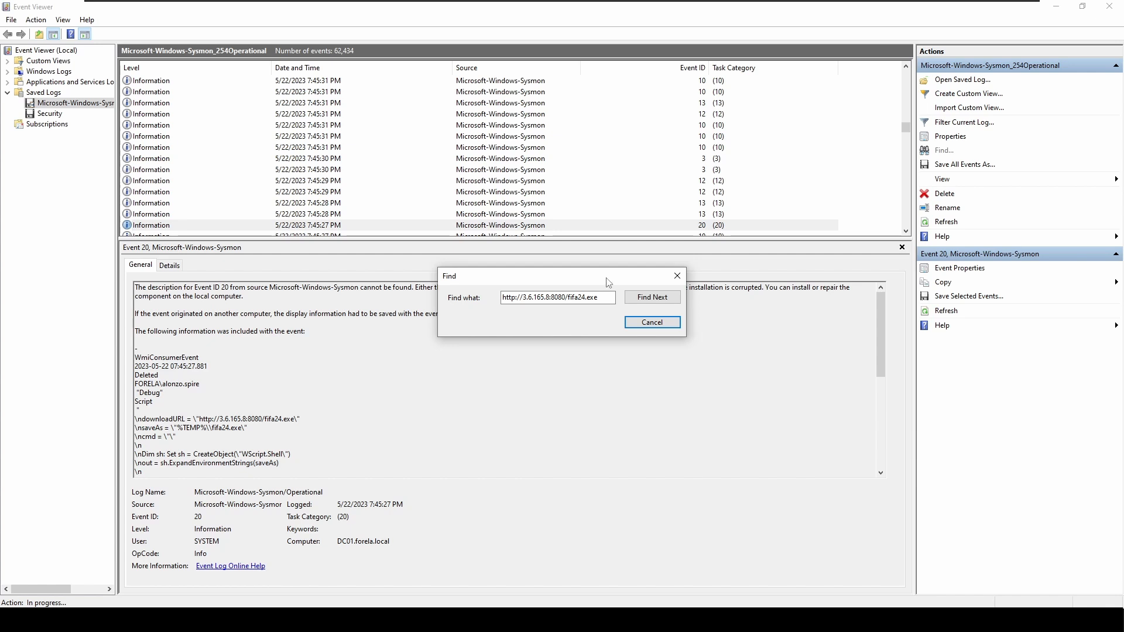
Inspect the WmiConsumerEvent entry's Debug script containing the fifa24.exe download URL, and dismiss the search dialog
{"action": "left_click_drag", "start_coordinate": [801, 111], "coordinate": [802, 111]}
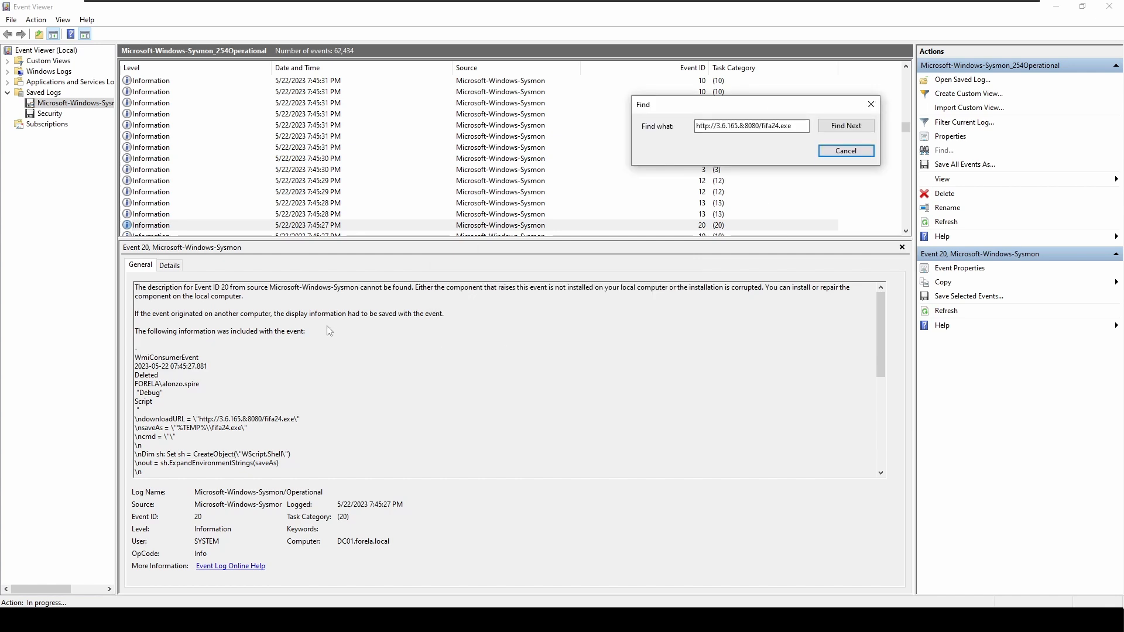
{"action": "left_click_drag", "start_coordinate": [726, 108], "coordinate": [960, 292]}
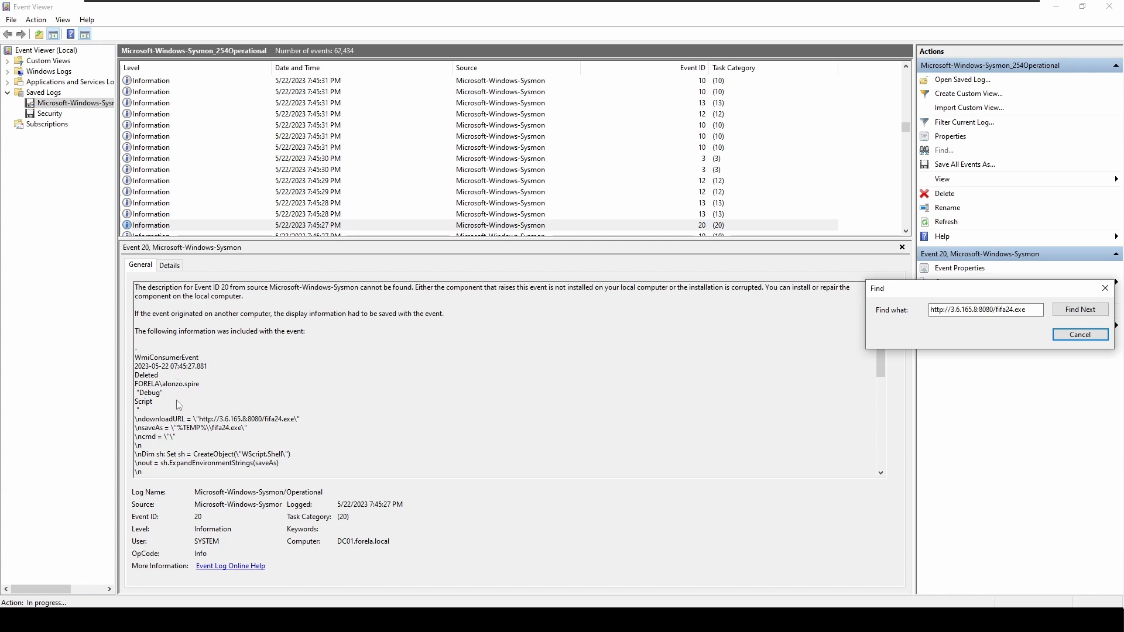
{"action": "left_click", "coordinate": [137, 388]}
{"action": "key", "text": "Escape"}
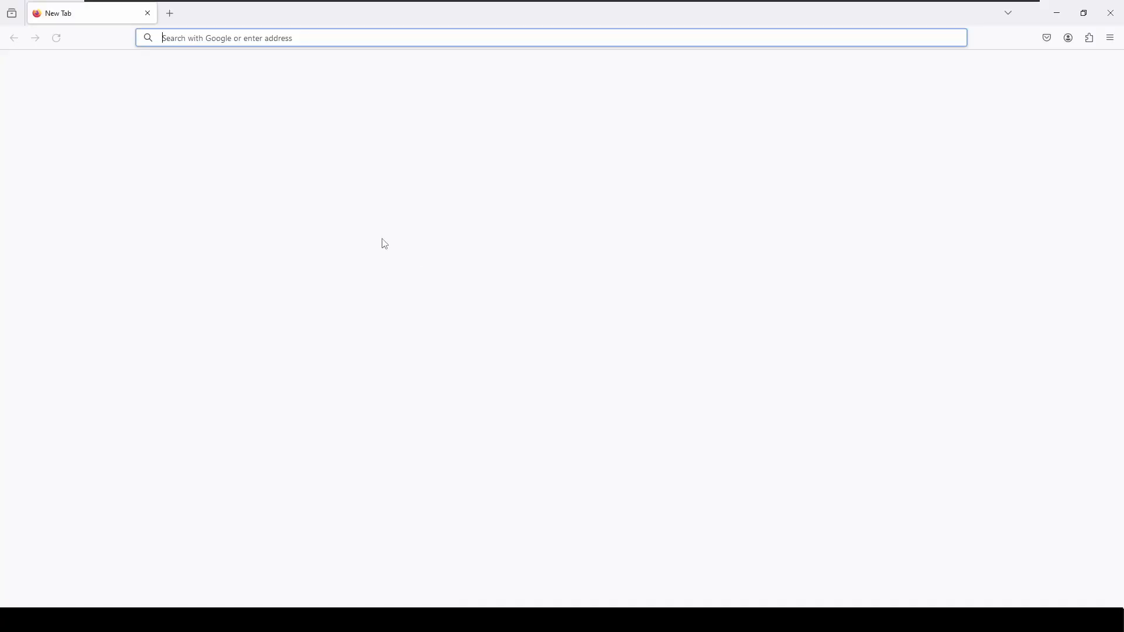
{"action": "left_click", "coordinate": [351, 38]}
{"action": "type", "text": "https://www.smartdraw.com/timeline/timeline-maker.htm"}
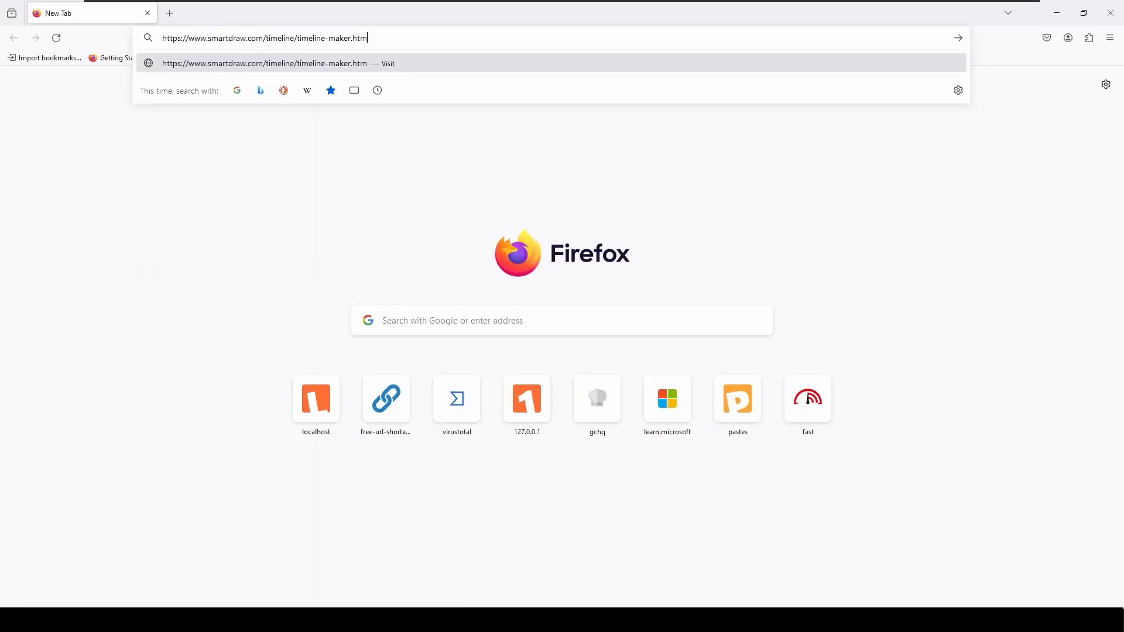
{"action": "key", "text": "Return"}
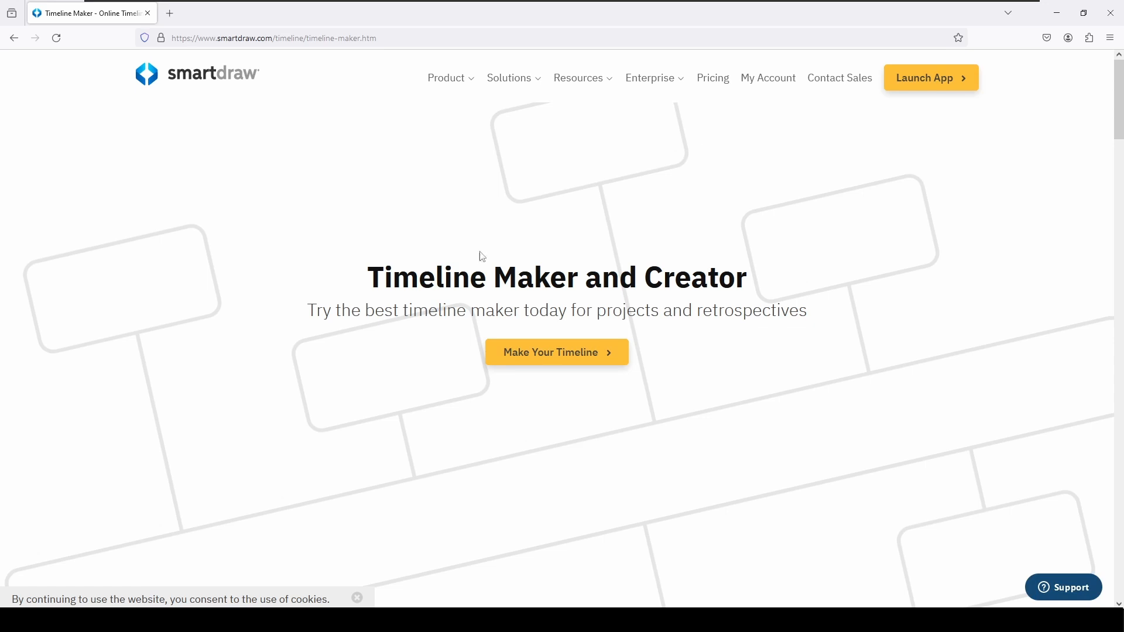
{"action": "left_click", "coordinate": [560, 360]}
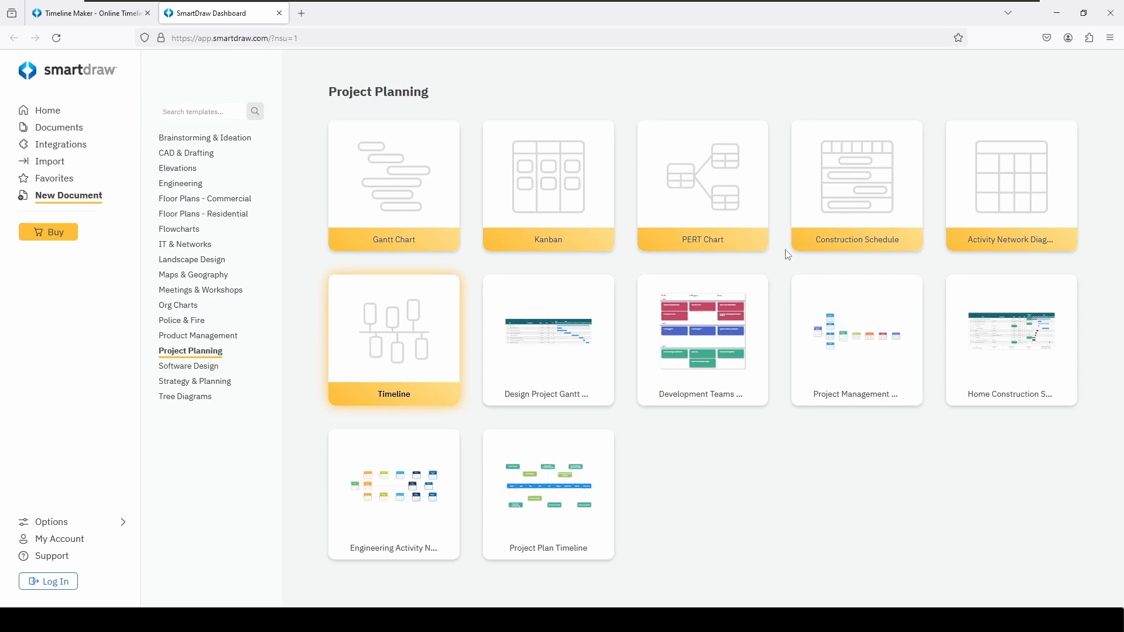
{"action": "left_click", "coordinate": [436, 349]}
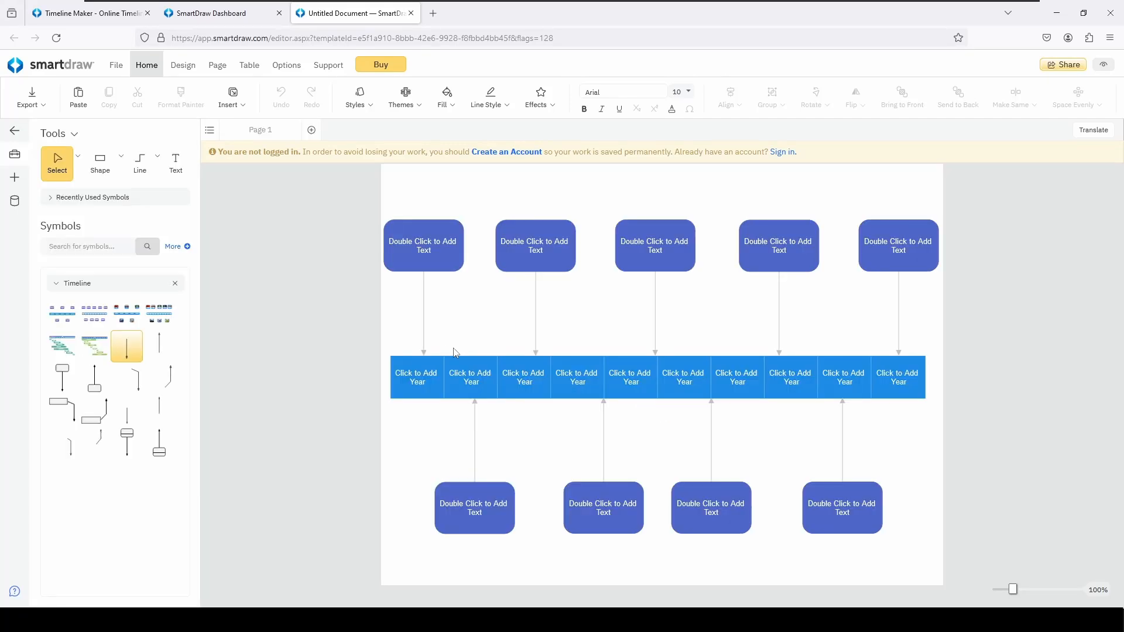
Try out text editing in several year cells on the timeline bar and in the first upper event box
{"action": "left_click", "coordinate": [417, 378]}
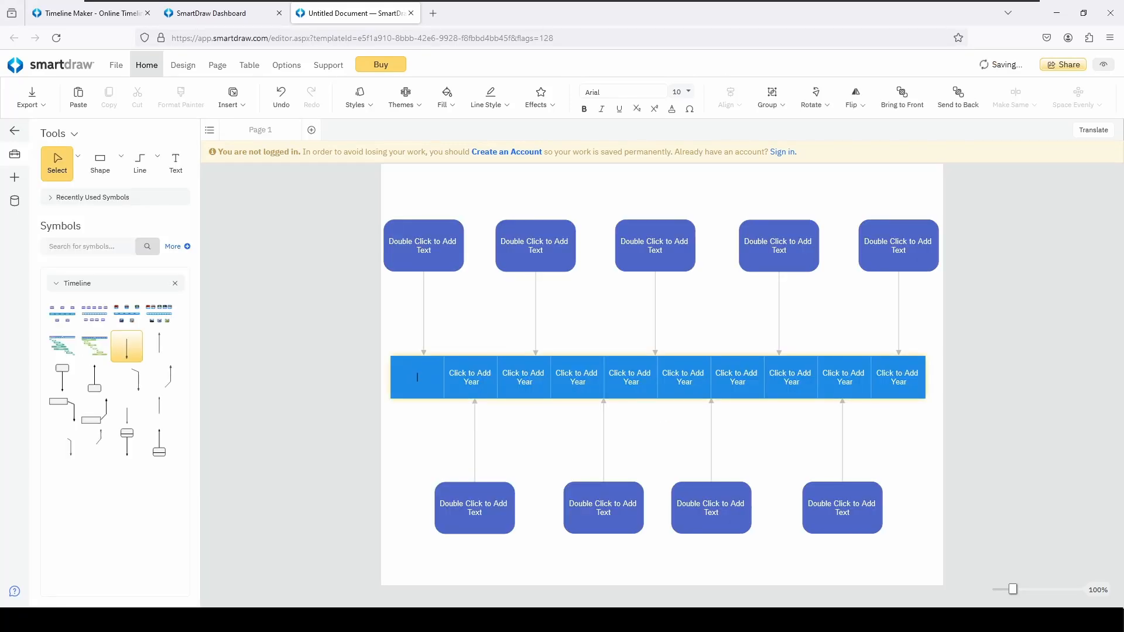
{"action": "left_click", "coordinate": [471, 378]}
{"action": "left_click", "coordinate": [524, 378]}
{"action": "left_click", "coordinate": [577, 377]}
{"action": "left_click", "coordinate": [684, 378]}
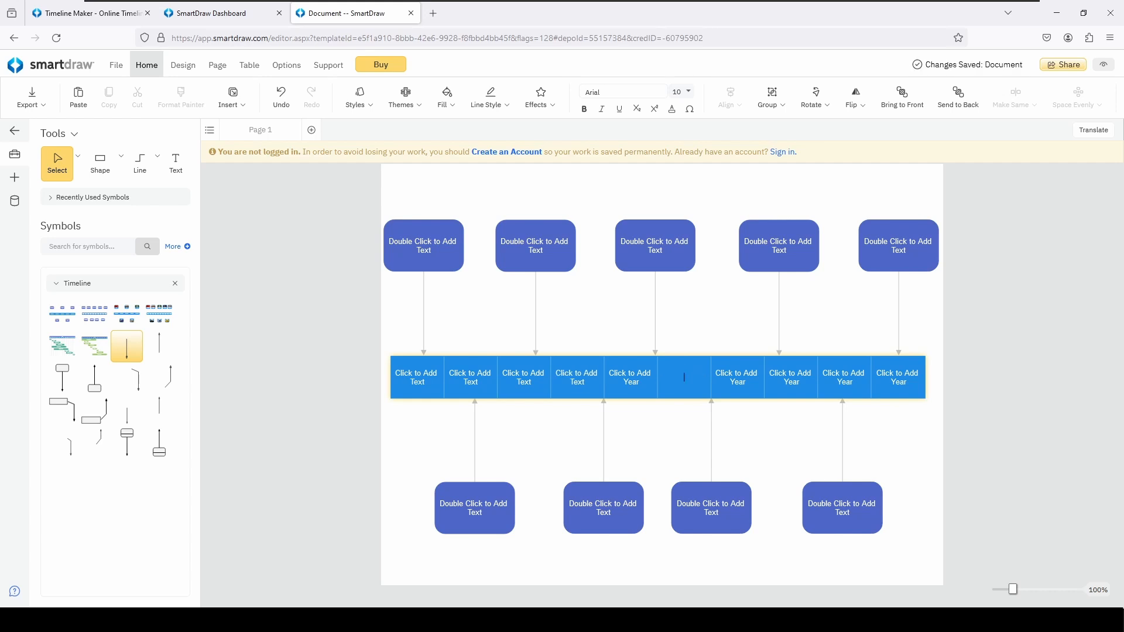
{"action": "left_click", "coordinate": [417, 377]}
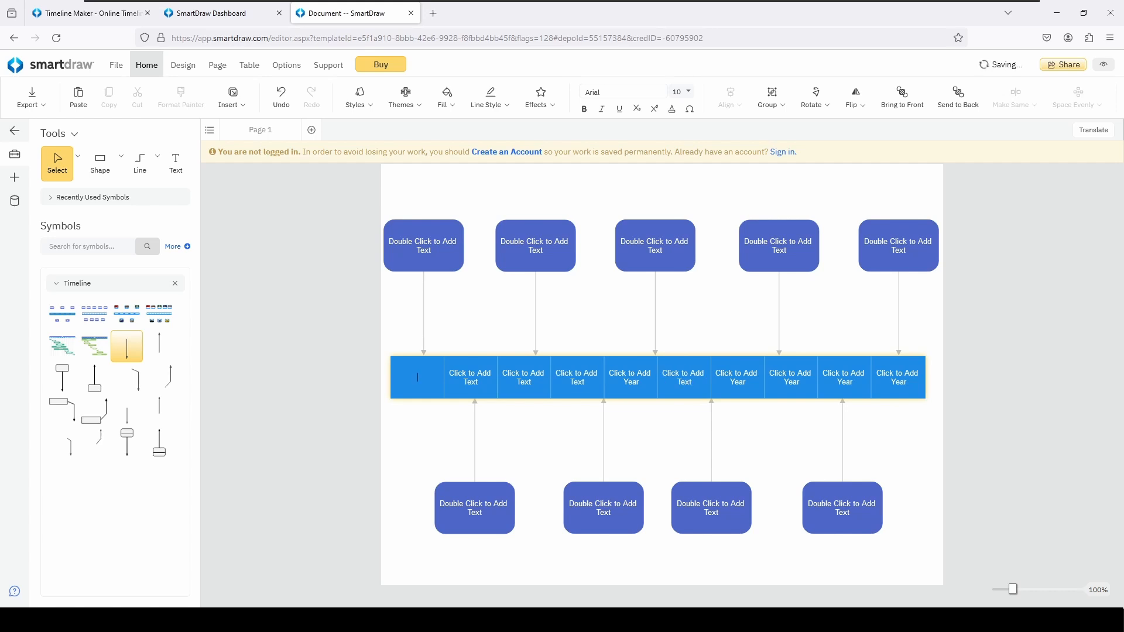
{"action": "double_click", "coordinate": [424, 245]}
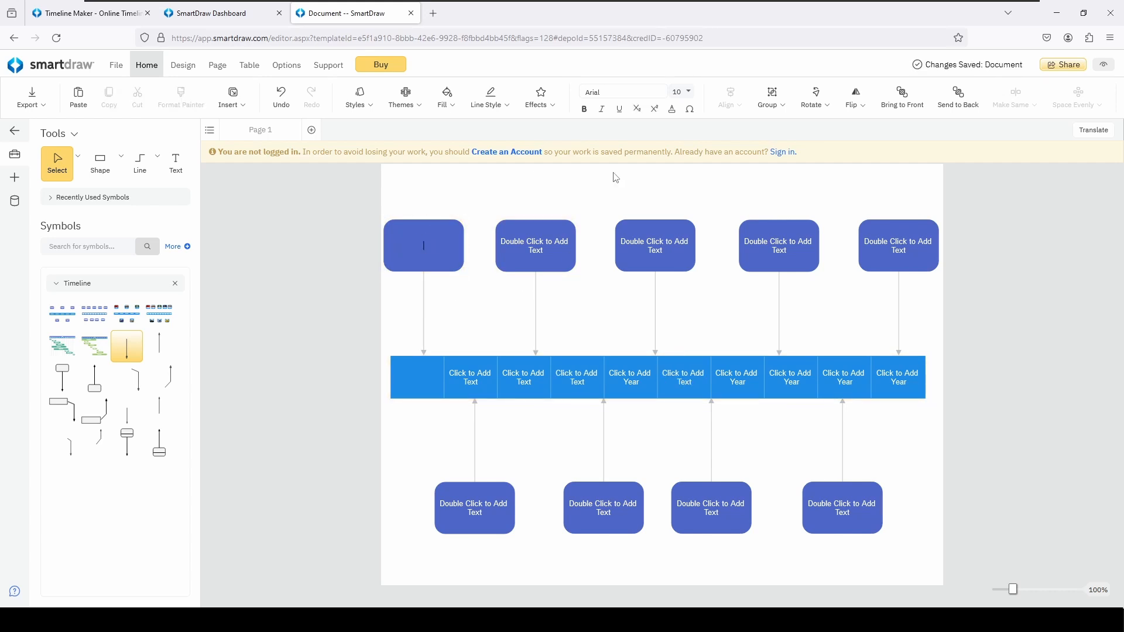
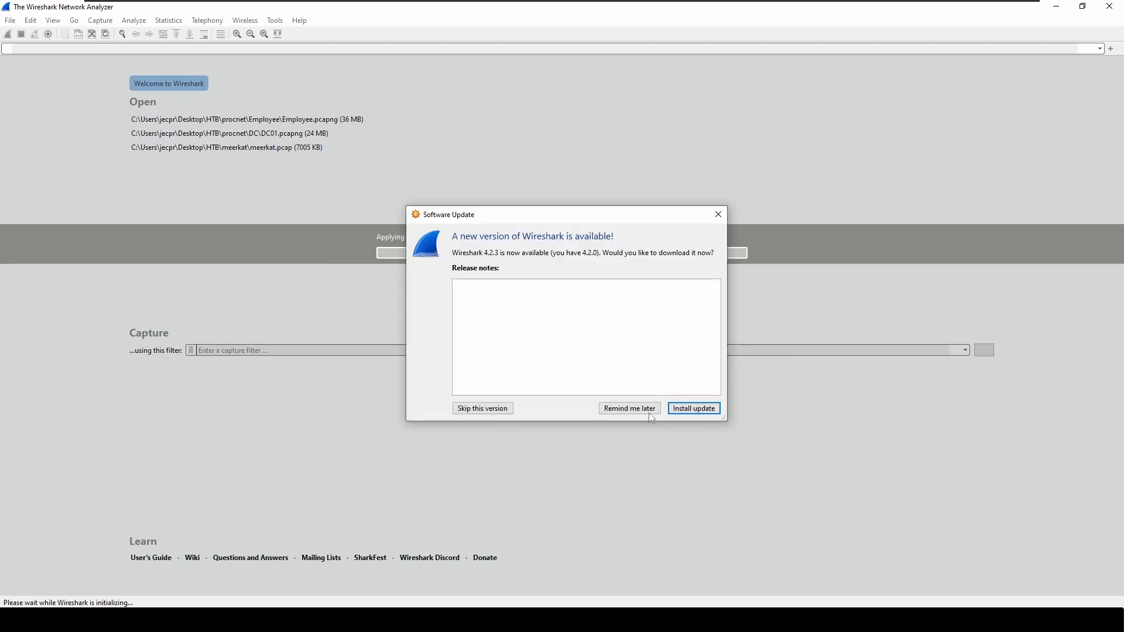
Switch to Wireshark, postpone the software update, and view the Employee.pcapng packet list
{"action": "left_click", "coordinate": [630, 408]}
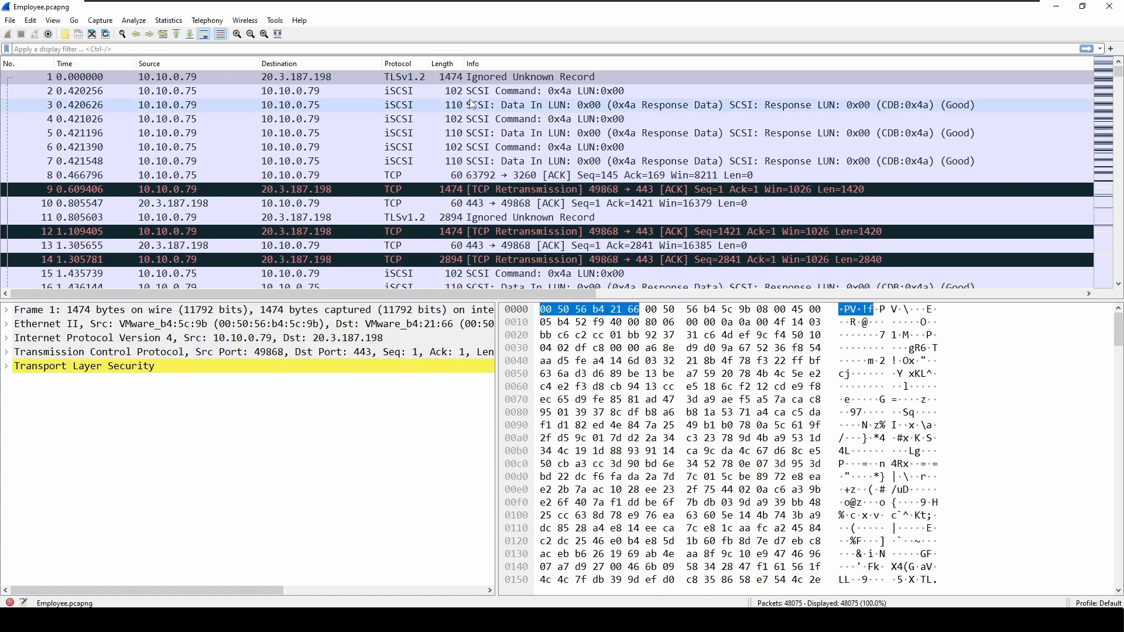
{"action": "mouse_move", "coordinate": [1118, 78]}
{"action": "left_mouse_down"}
{"action": "mouse_move", "coordinate": [1117, 102]}
{"action": "mouse_move", "coordinate": [1118, 67]}
{"action": "left_mouse_up"}
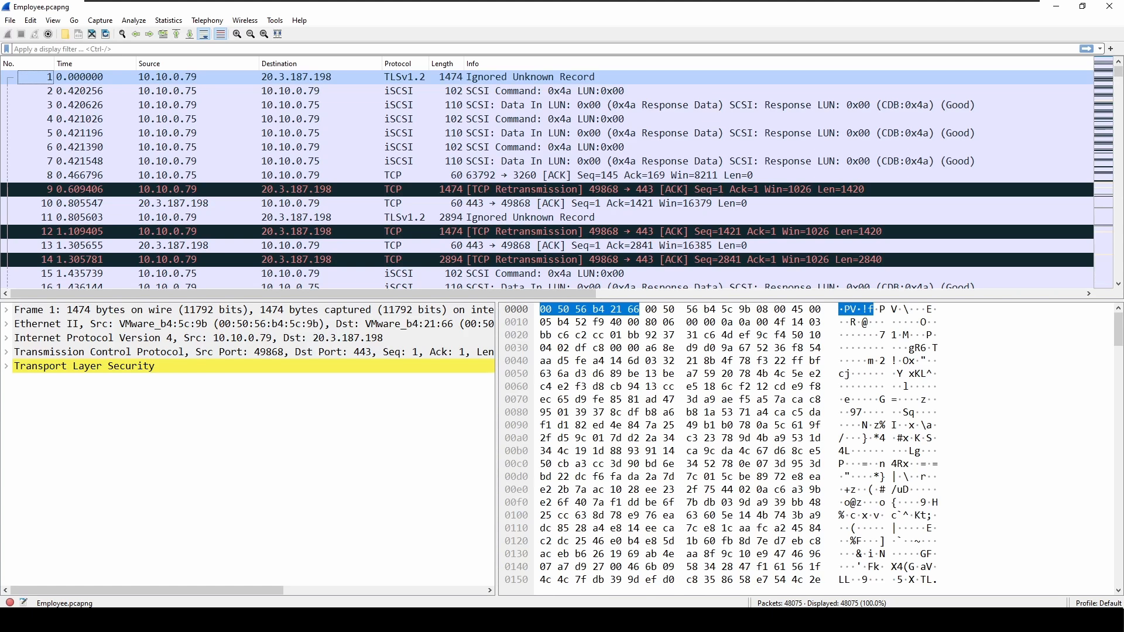
{"action": "left_click", "coordinate": [62, 49]}
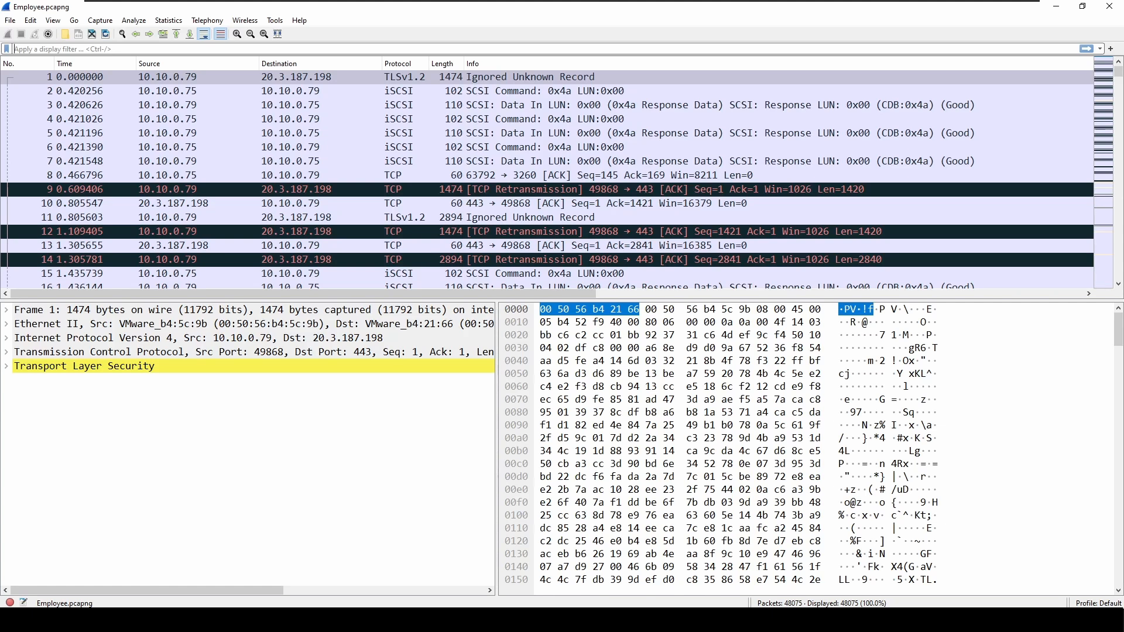
List the capture's IPv4 conversations and sort them by bytes in descending order
{"action": "left_click", "coordinate": [126, 24]}
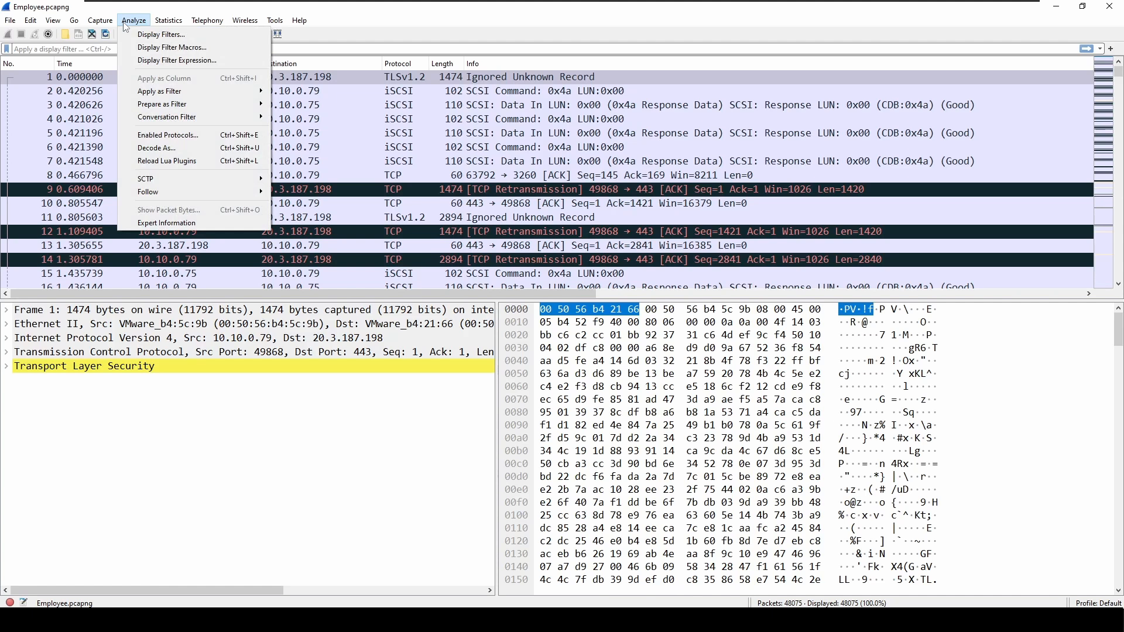
{"action": "mouse_move", "coordinate": [167, 24]}
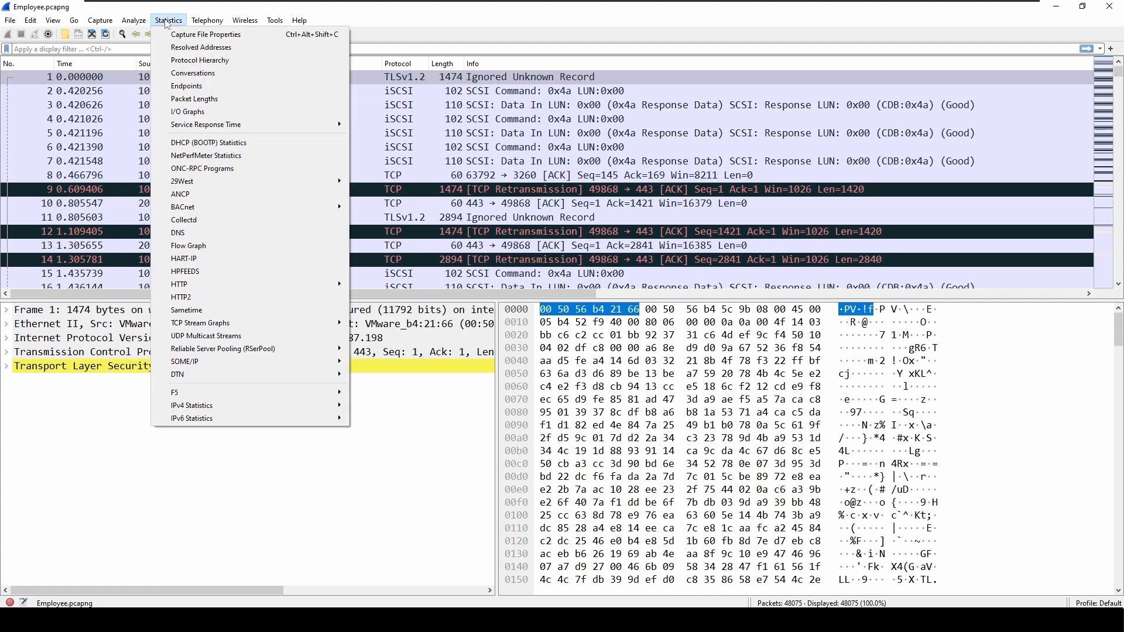
{"action": "left_click", "coordinate": [239, 72]}
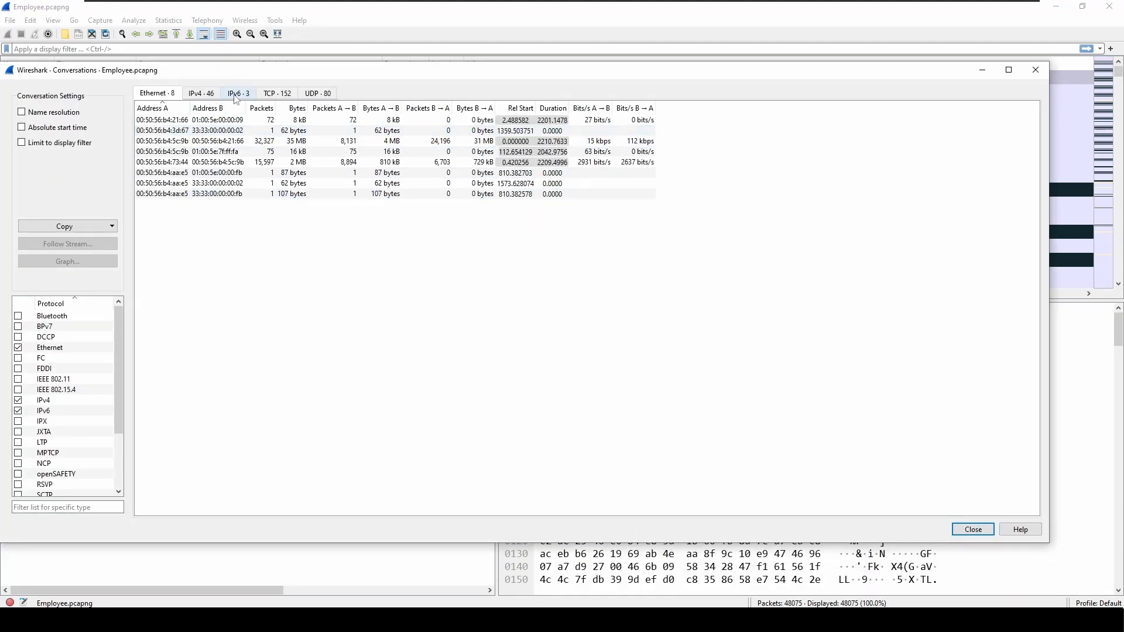
{"action": "left_click", "coordinate": [208, 95]}
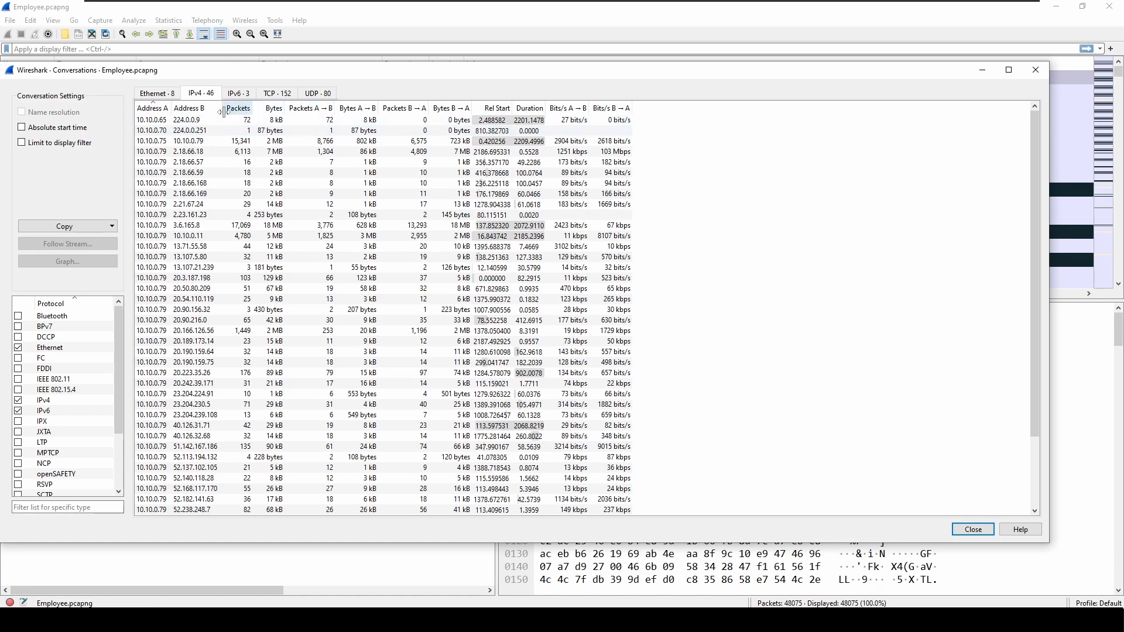
{"action": "left_click", "coordinate": [273, 111]}
{"action": "left_click", "coordinate": [272, 111]}
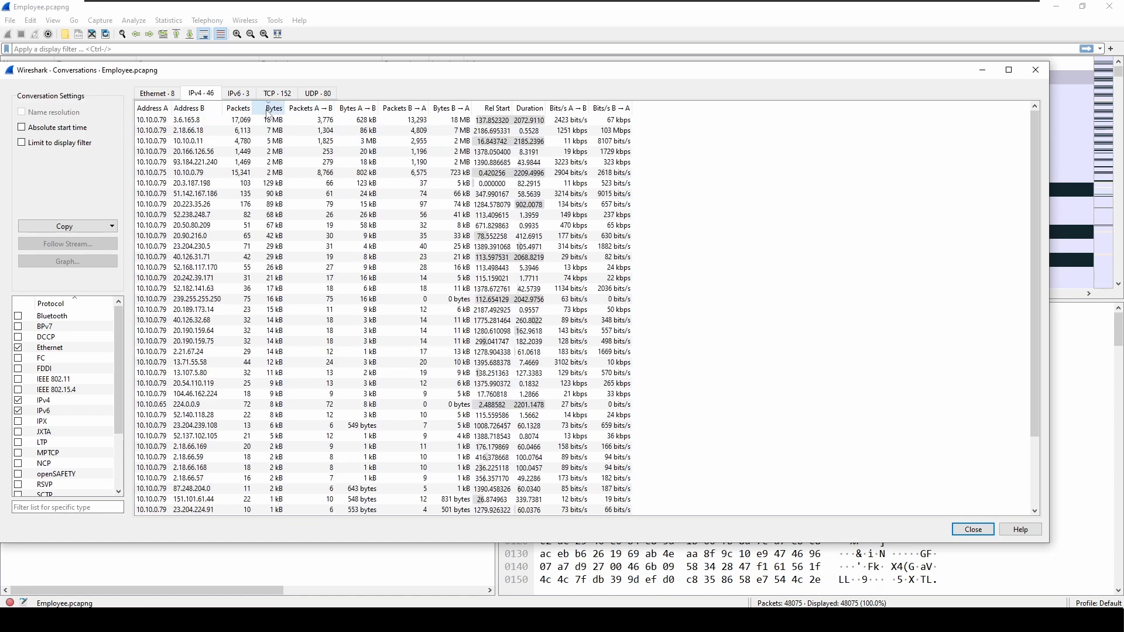
Apply a display filter for the conversation between 10.10.0.79 and 3.6.165.8 in both directions, and close the conversations list
{"action": "left_click", "coordinate": [292, 120]}
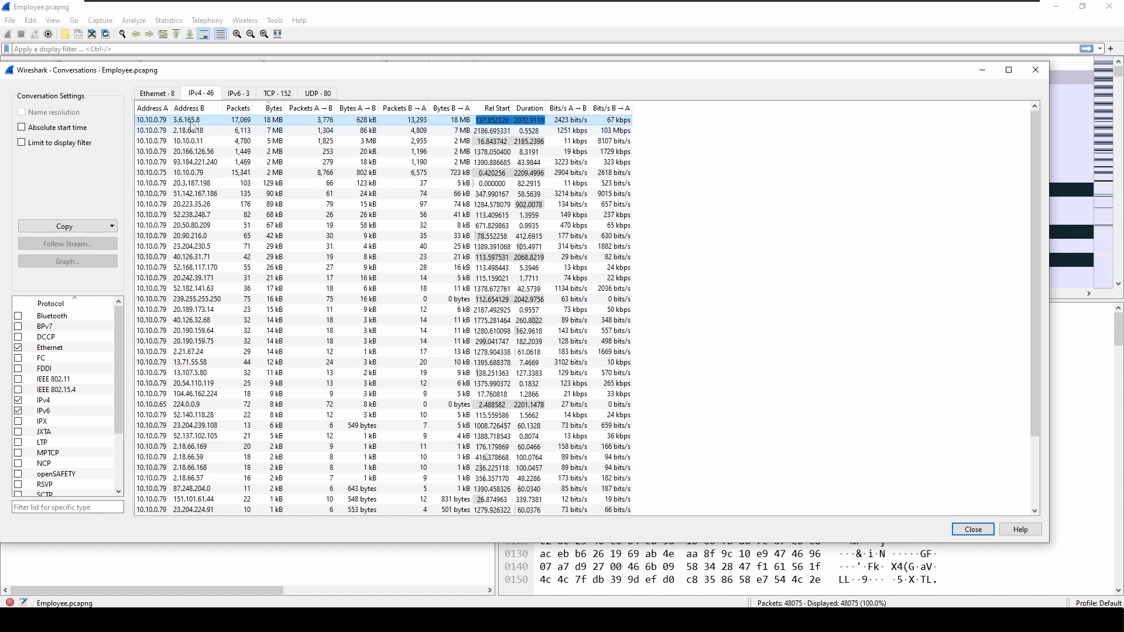
{"action": "right_click", "coordinate": [241, 121]}
{"action": "mouse_move", "coordinate": [305, 113]}
{"action": "mouse_move", "coordinate": [425, 114]}
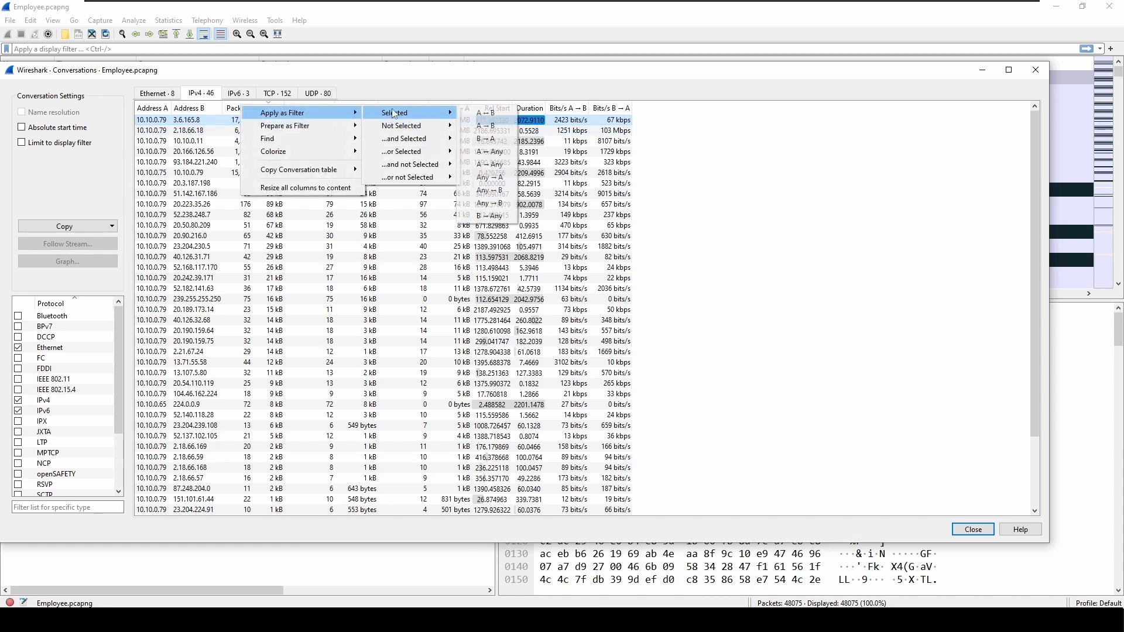
{"action": "left_click", "coordinate": [506, 118]}
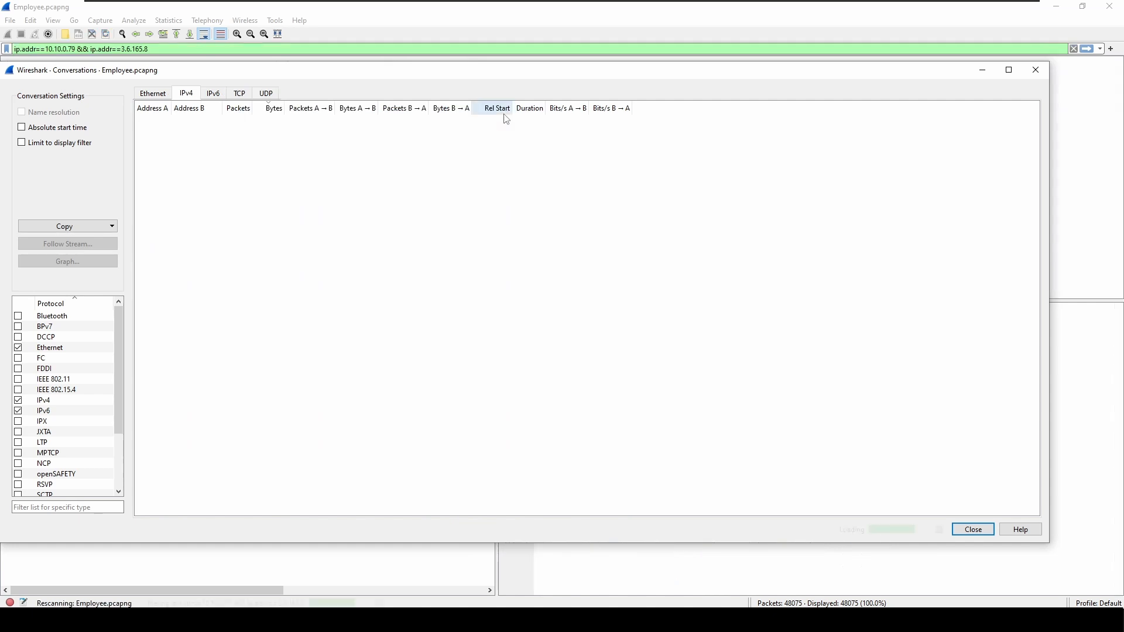
{"action": "left_click", "coordinate": [1035, 71]}
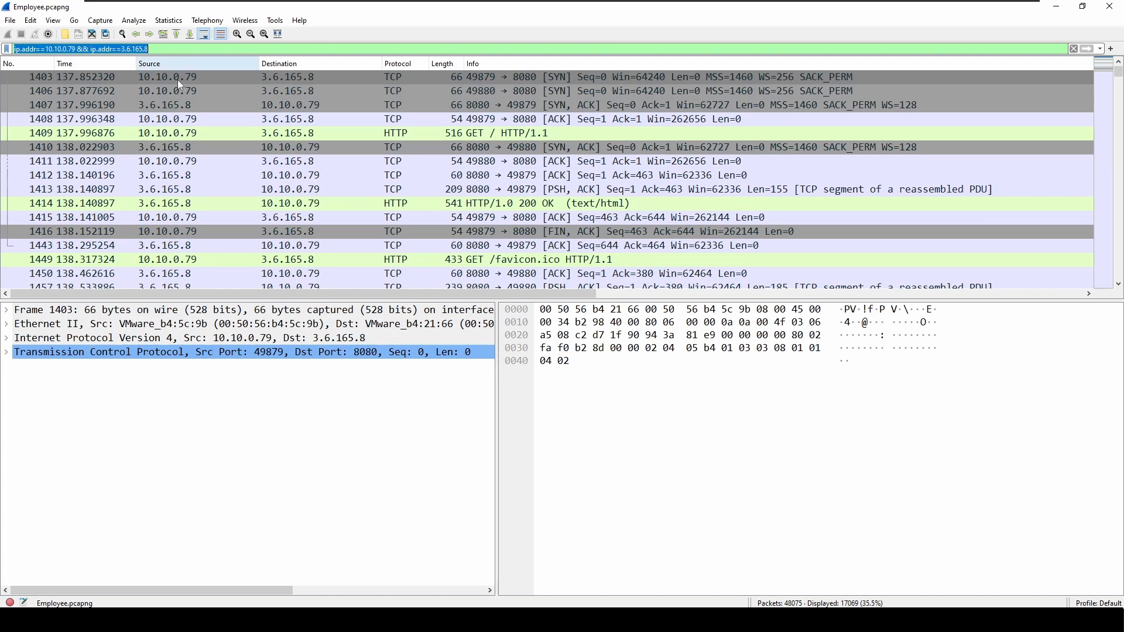
Follow the TCP stream of the GET / HTTP request from 10.10.0.79 to 3.6.165.8
{"action": "left_click", "coordinate": [245, 92]}
{"action": "left_click", "coordinate": [298, 78]}
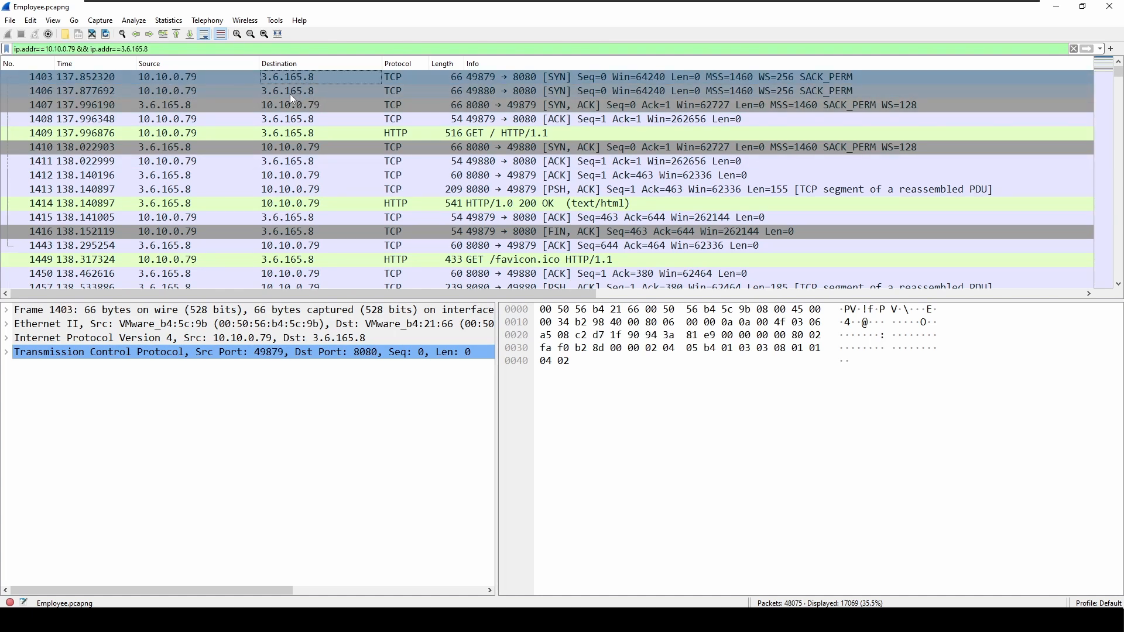
{"action": "left_click", "coordinate": [570, 134]}
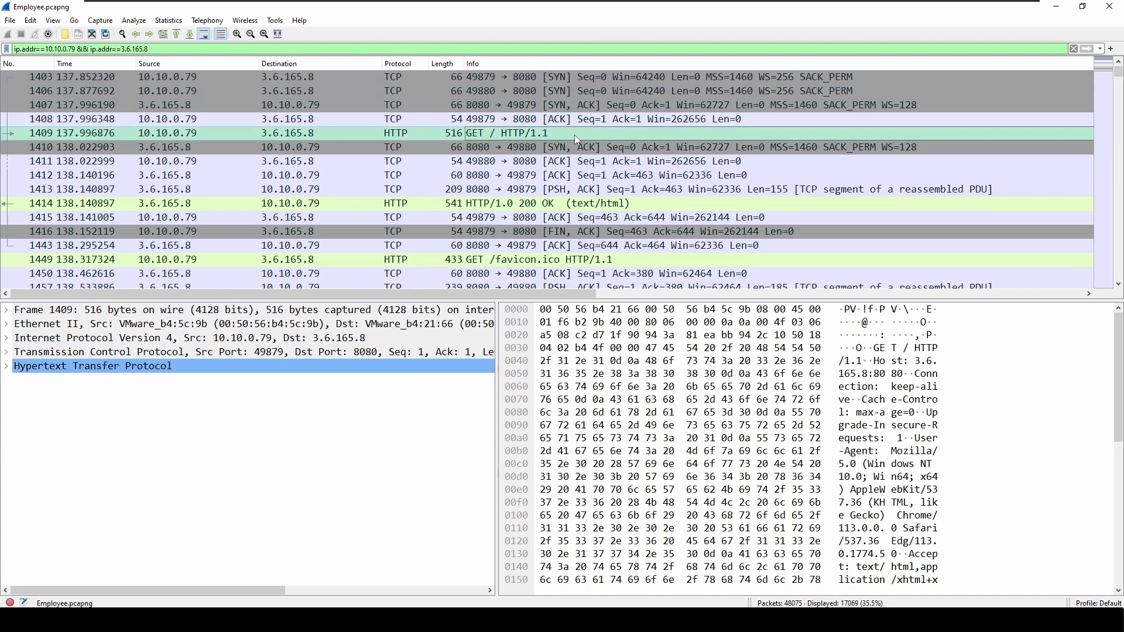
{"action": "right_click", "coordinate": [509, 133]}
{"action": "mouse_move", "coordinate": [623, 279]}
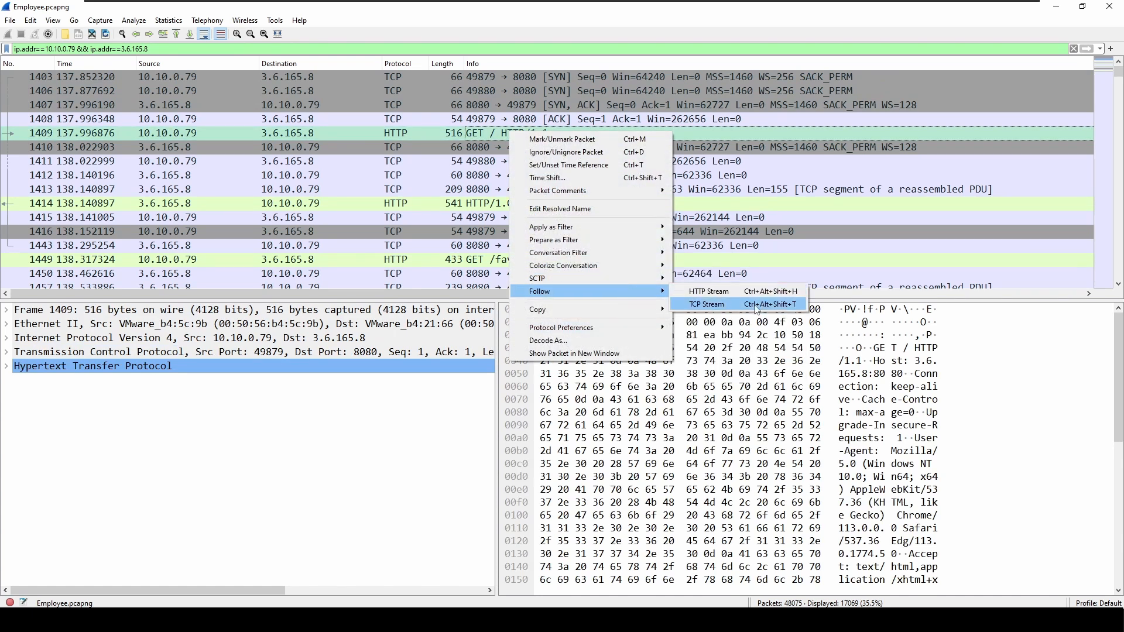
{"action": "left_click", "coordinate": [753, 293]}
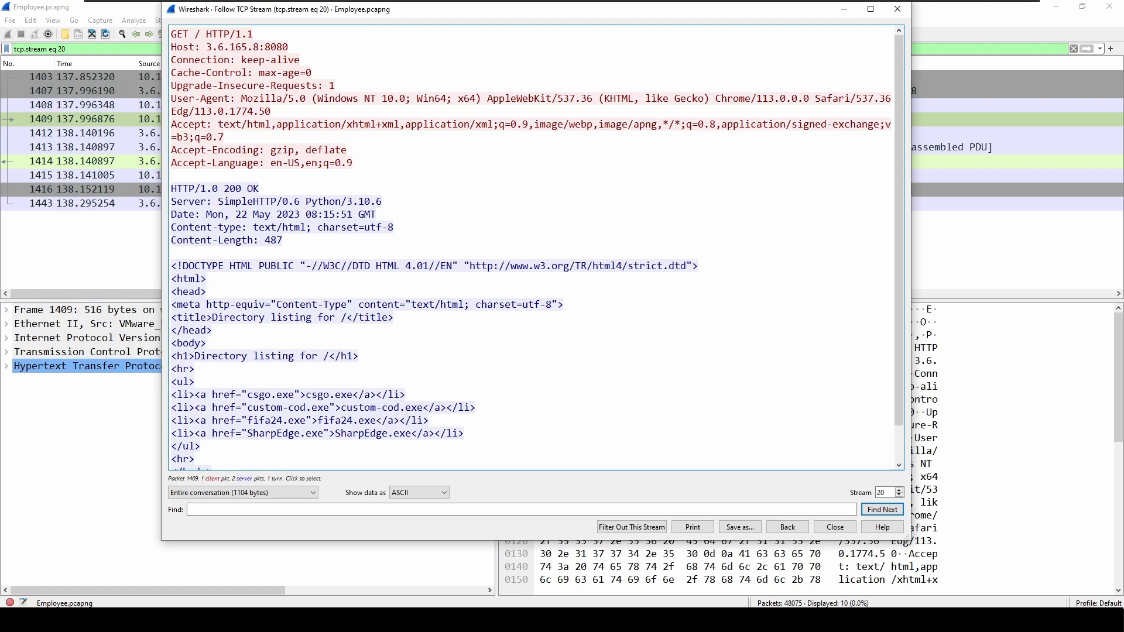
Read the request headers, server details and directory listing in the followed stream, and close the stream
{"action": "left_click_drag", "start_coordinate": [171, 33], "coordinate": [277, 59]}
{"action": "left_click", "coordinate": [277, 60]}
{"action": "scroll", "coordinate": [277, 59], "scroll_direction": "down", "scroll_amount": 1}
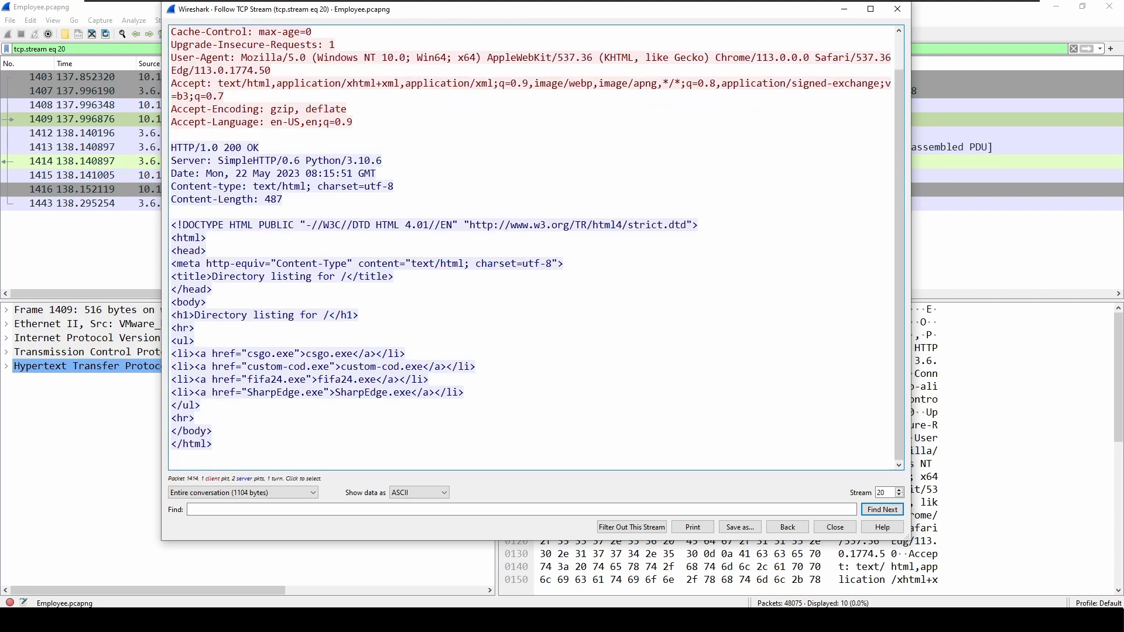
{"action": "left_click_drag", "start_coordinate": [218, 160], "coordinate": [383, 160]}
{"action": "left_click", "coordinate": [207, 302]}
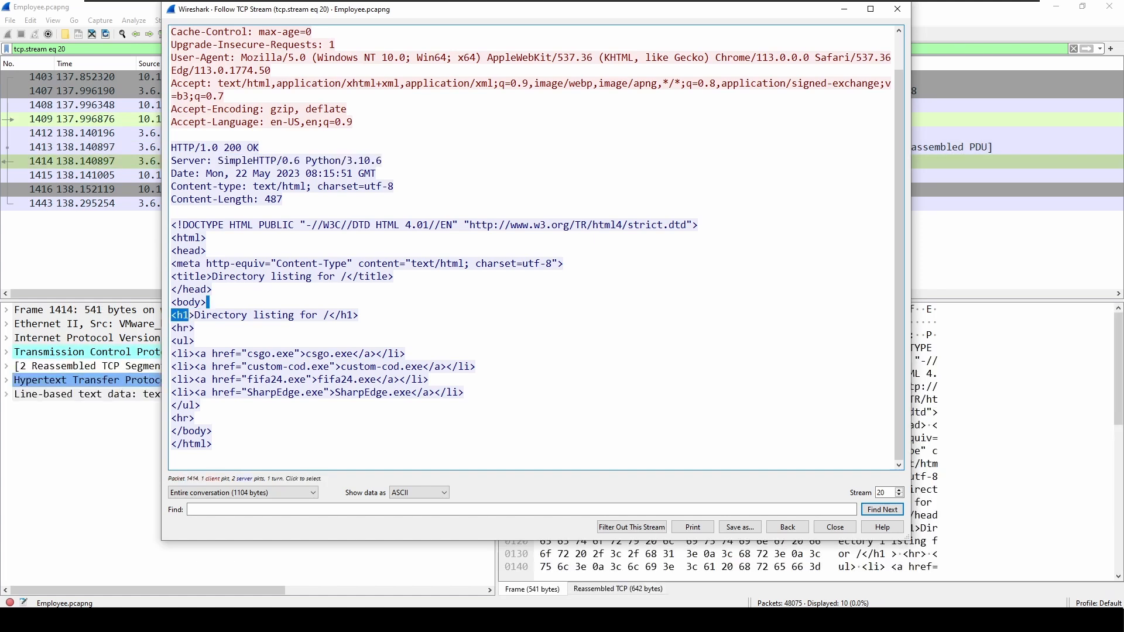
{"action": "left_click", "coordinate": [896, 10]}
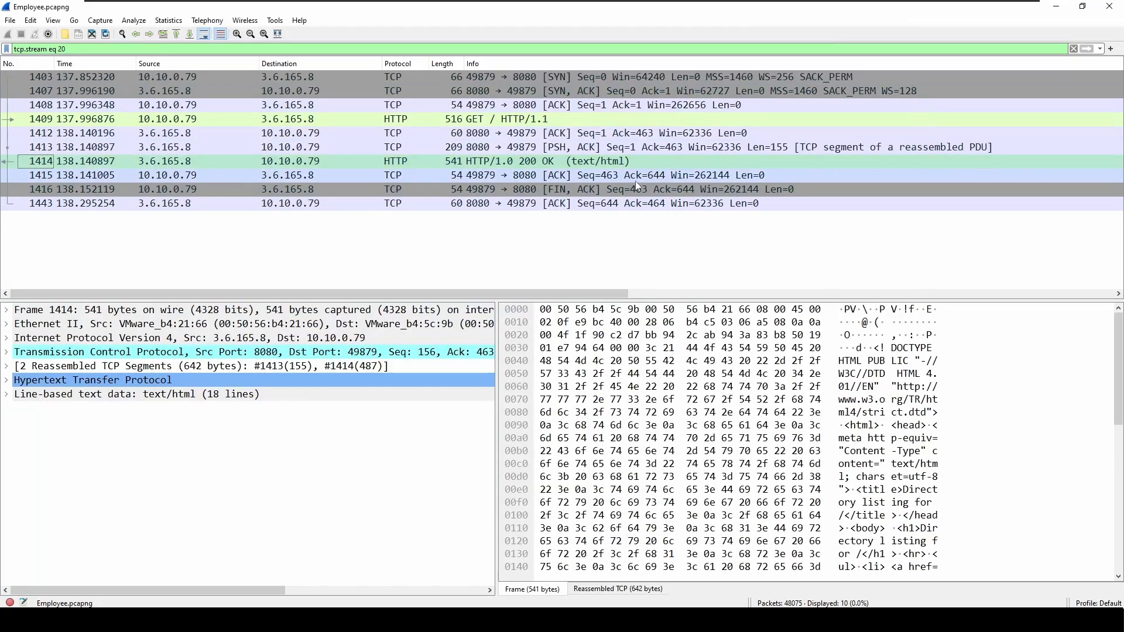
Clear the stream filter and look through the unfiltered packets around the directory listing response, back to the start of the capture
{"action": "left_click", "coordinate": [1073, 49]}
{"action": "scroll", "coordinate": [628, 169], "scroll_direction": "down", "scroll_amount": 1}
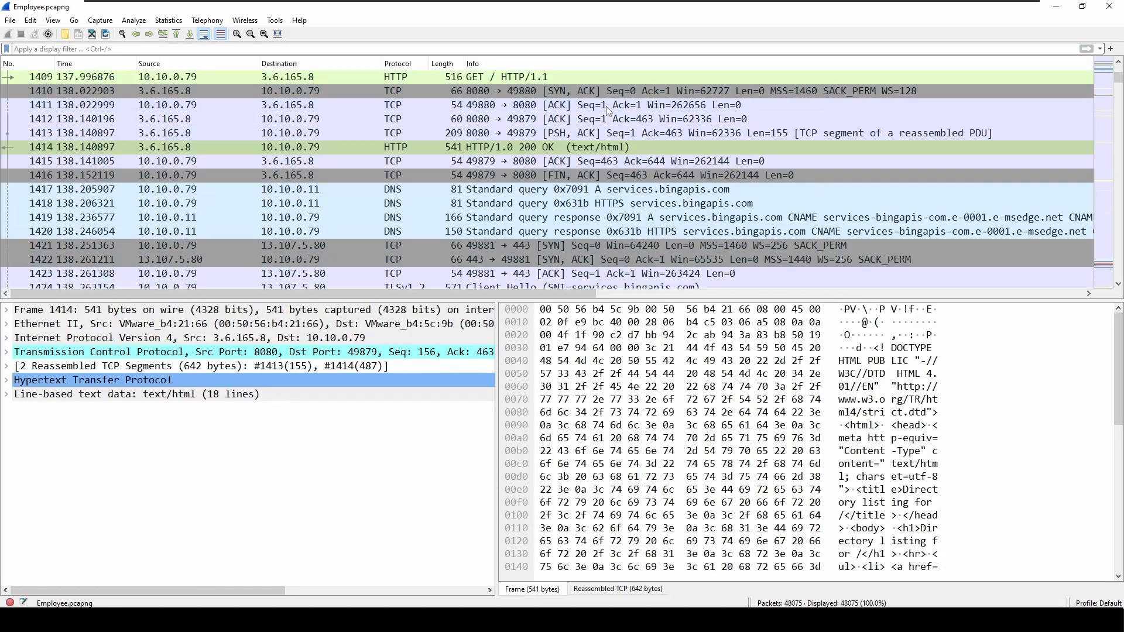
{"action": "scroll", "coordinate": [650, 142], "scroll_direction": "down", "scroll_amount": 1}
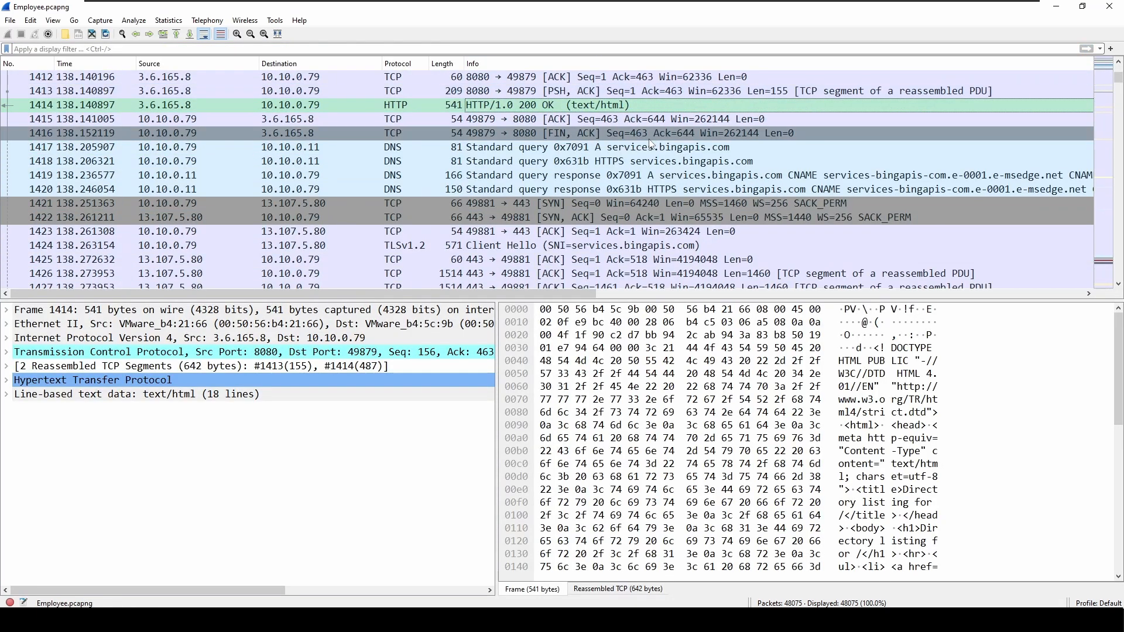
{"action": "scroll", "coordinate": [650, 143], "scroll_direction": "down", "scroll_amount": 2}
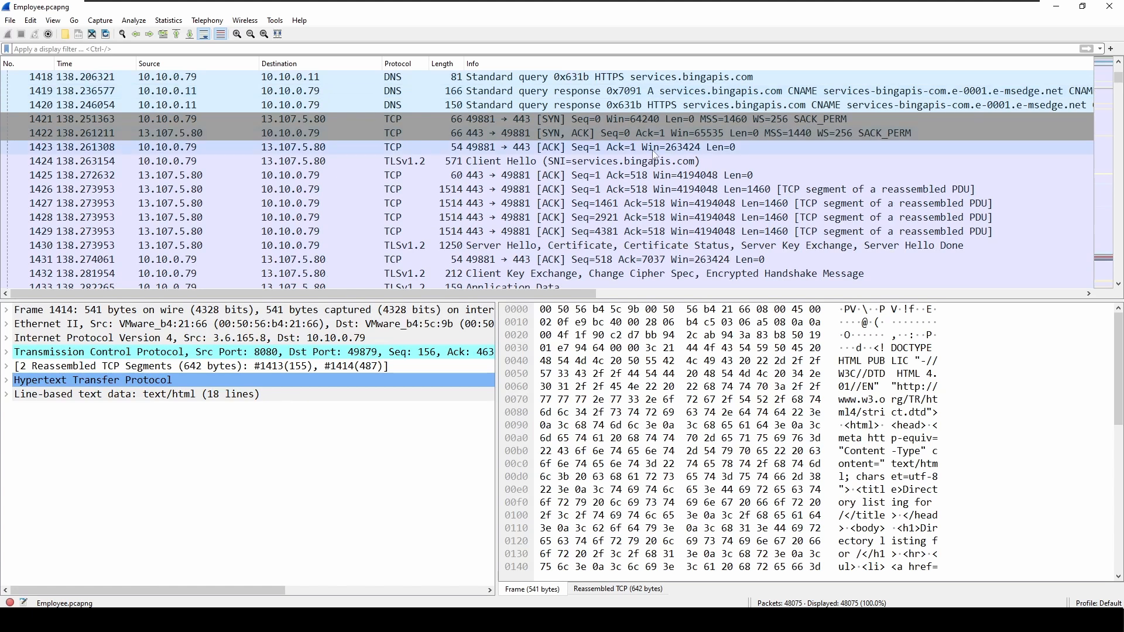
{"action": "scroll", "coordinate": [676, 170], "scroll_direction": "up", "scroll_amount": 7}
{"action": "scroll", "coordinate": [676, 171], "scroll_direction": "up", "scroll_amount": 3}
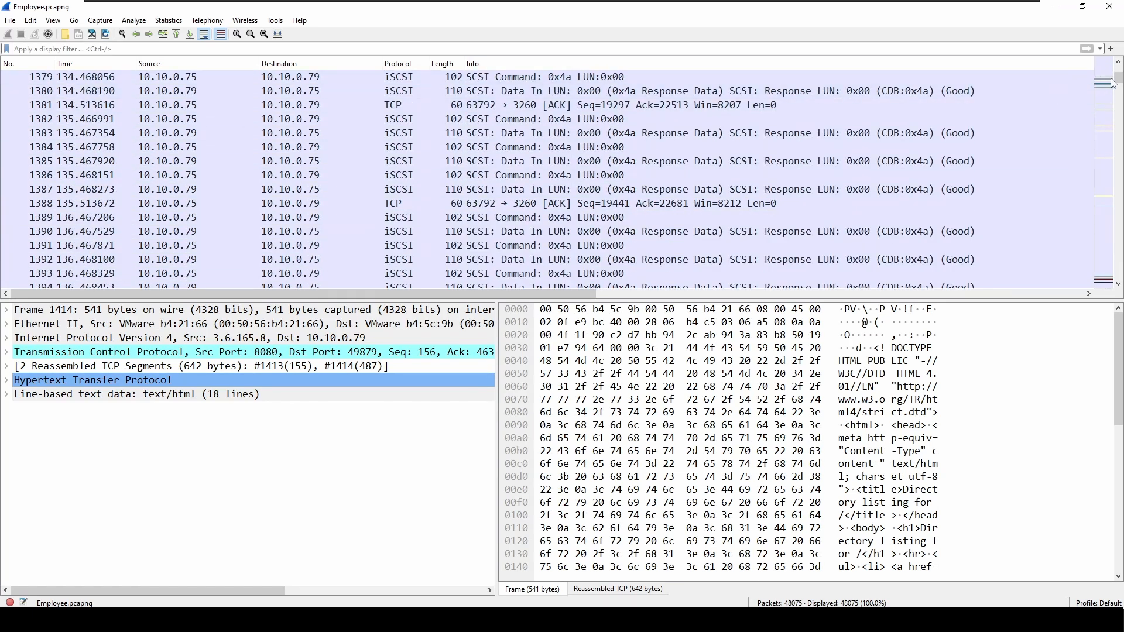
{"action": "left_click_drag", "start_coordinate": [1118, 76], "coordinate": [1117, 52]}
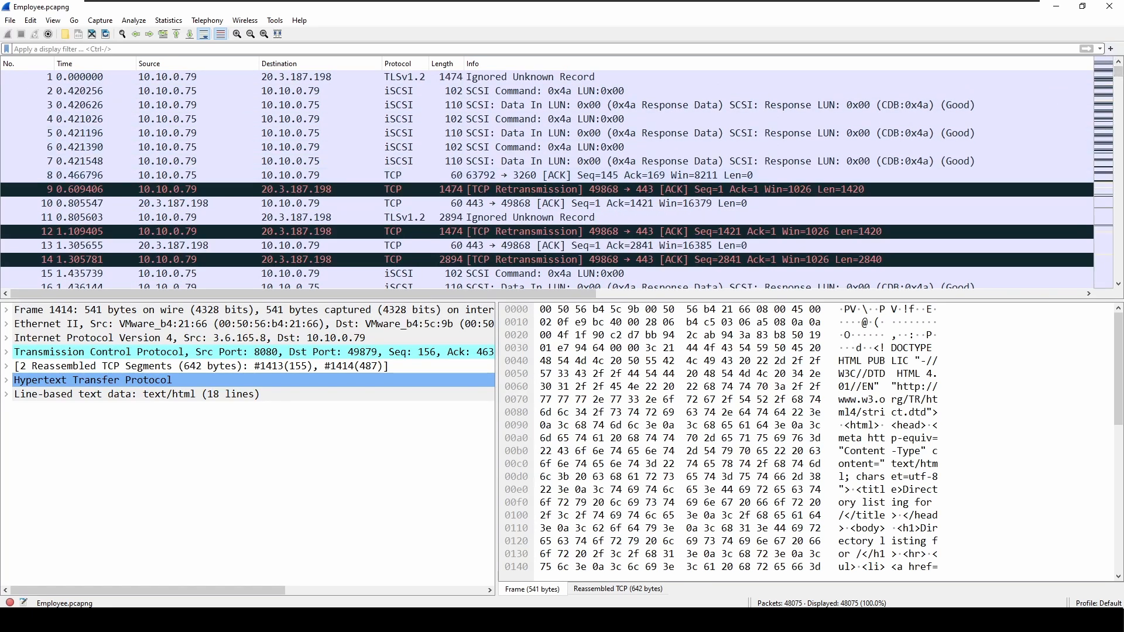
Reapply the display filter ip.addr==10.10.0.79 && ip.addr==3.6.165.8
{"action": "left_click", "coordinate": [128, 49]}
{"action": "type", "text": "ipo"}
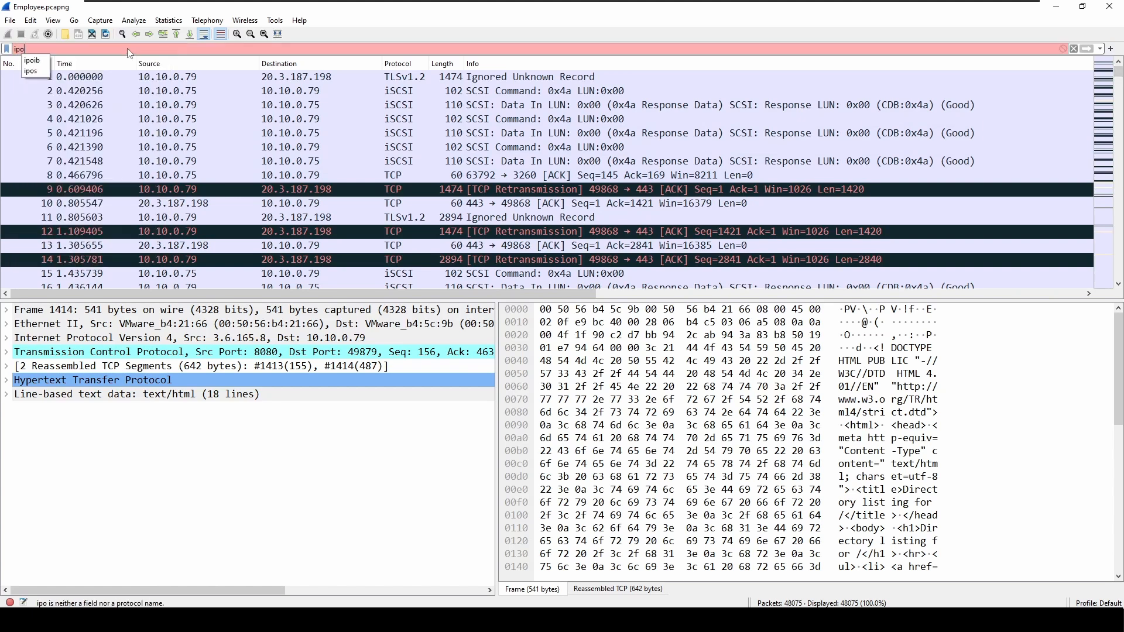
{"action": "key", "text": "BackSpace"}
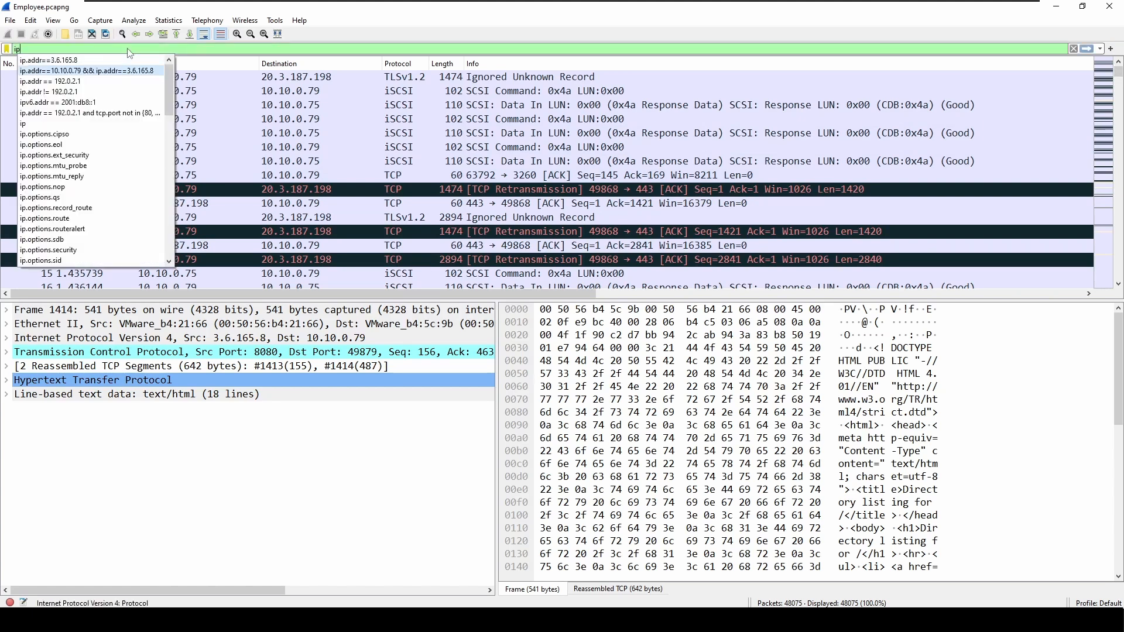
{"action": "key", "text": "Return"}
{"action": "key", "text": "Return"}
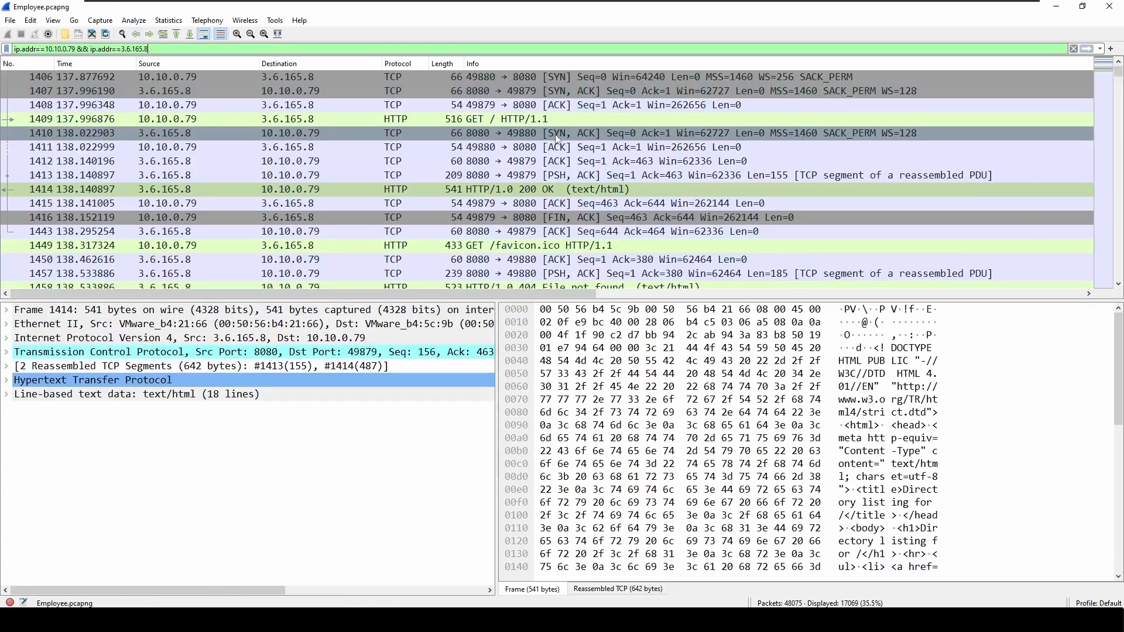
{"action": "scroll", "coordinate": [555, 140], "scroll_direction": "up", "scroll_amount": 1}
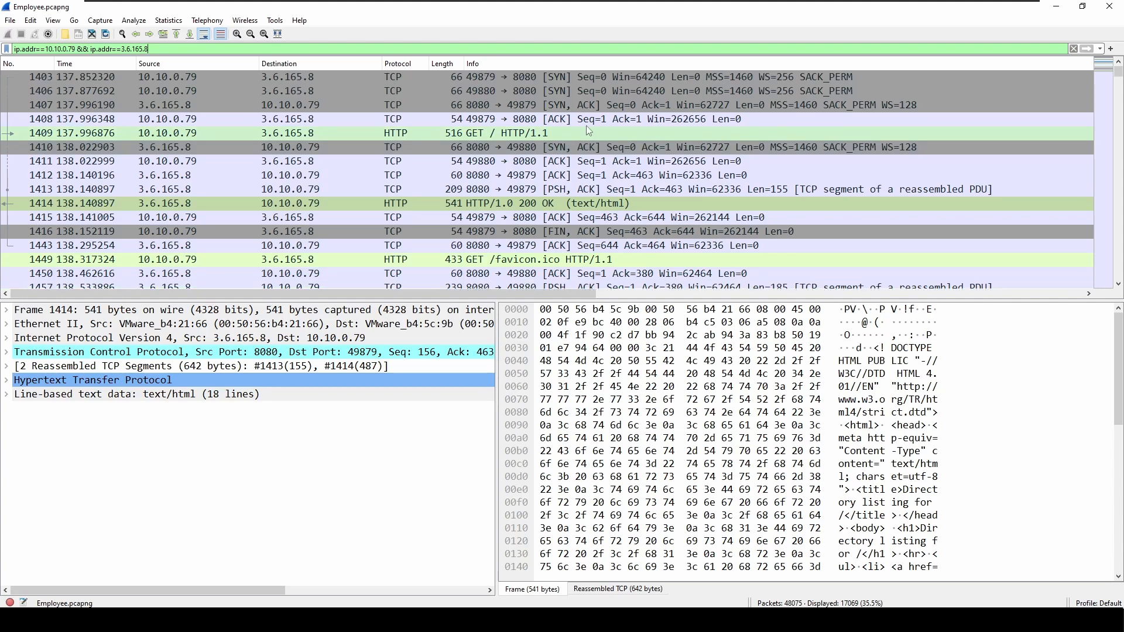
Find the GET /csgo.exe request in the filtered packets and follow its TCP stream
{"action": "scroll", "coordinate": [550, 103], "scroll_direction": "down", "scroll_amount": 1}
{"action": "left_click", "coordinate": [571, 212]}
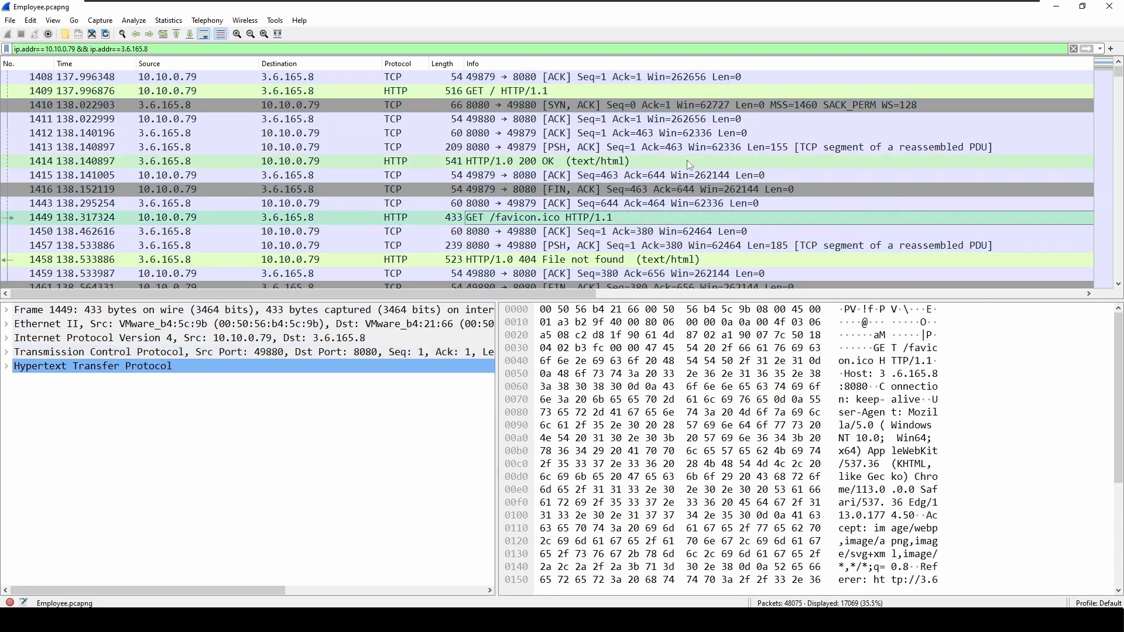
{"action": "scroll", "coordinate": [687, 160], "scroll_direction": "down", "scroll_amount": 2}
{"action": "left_click", "coordinate": [732, 176]}
{"action": "scroll", "coordinate": [730, 173], "scroll_direction": "down", "scroll_amount": 3}
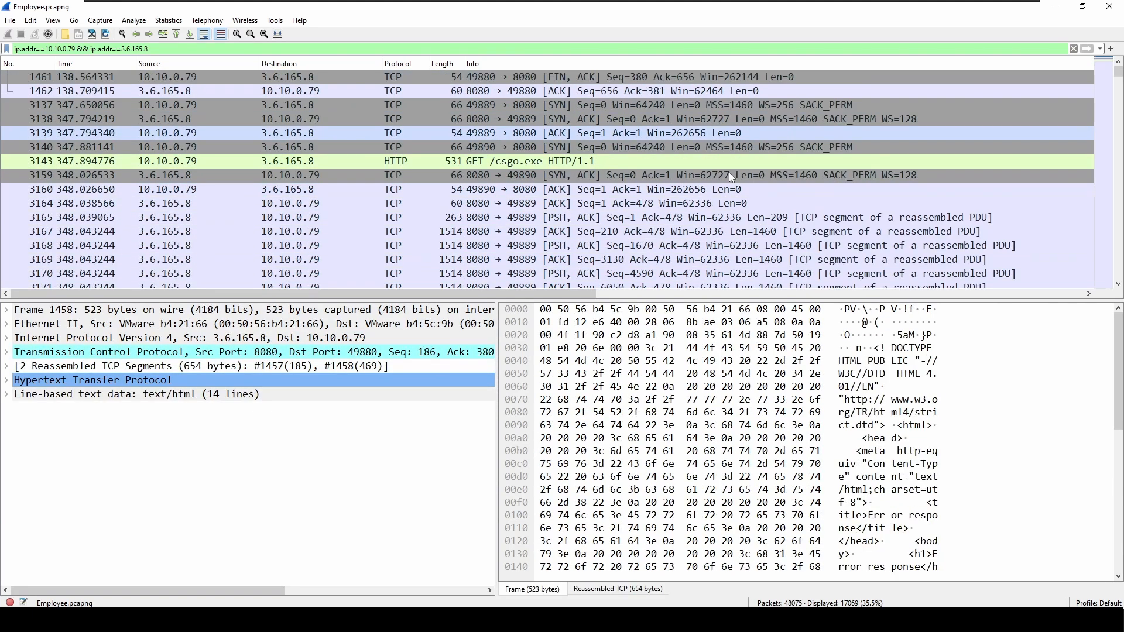
{"action": "right_click", "coordinate": [512, 163]}
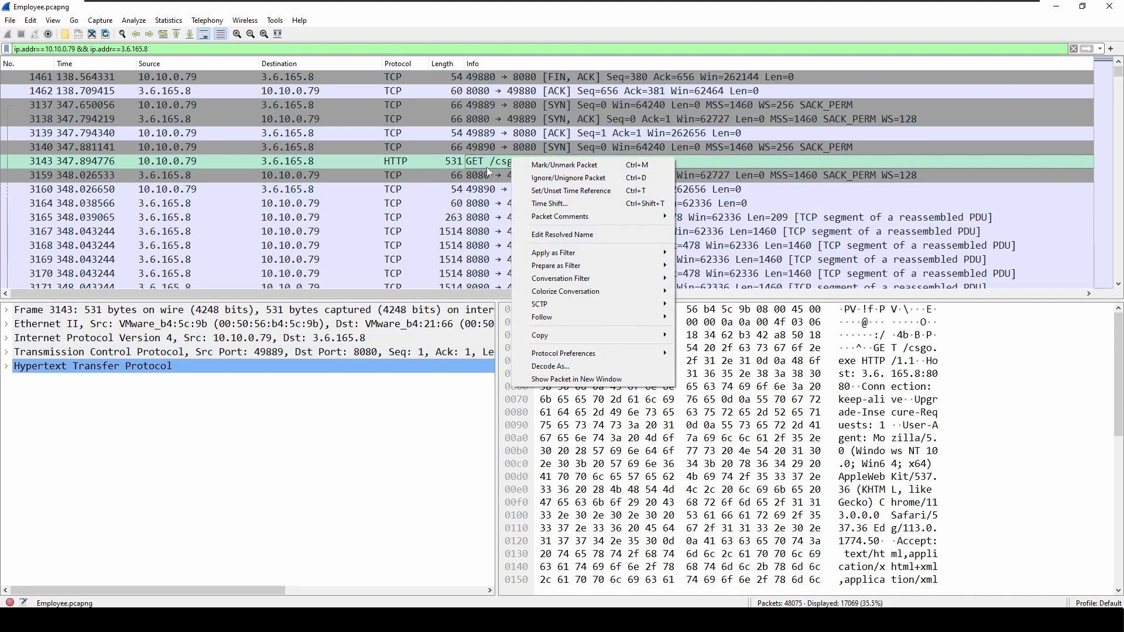
{"action": "mouse_move", "coordinate": [620, 289]}
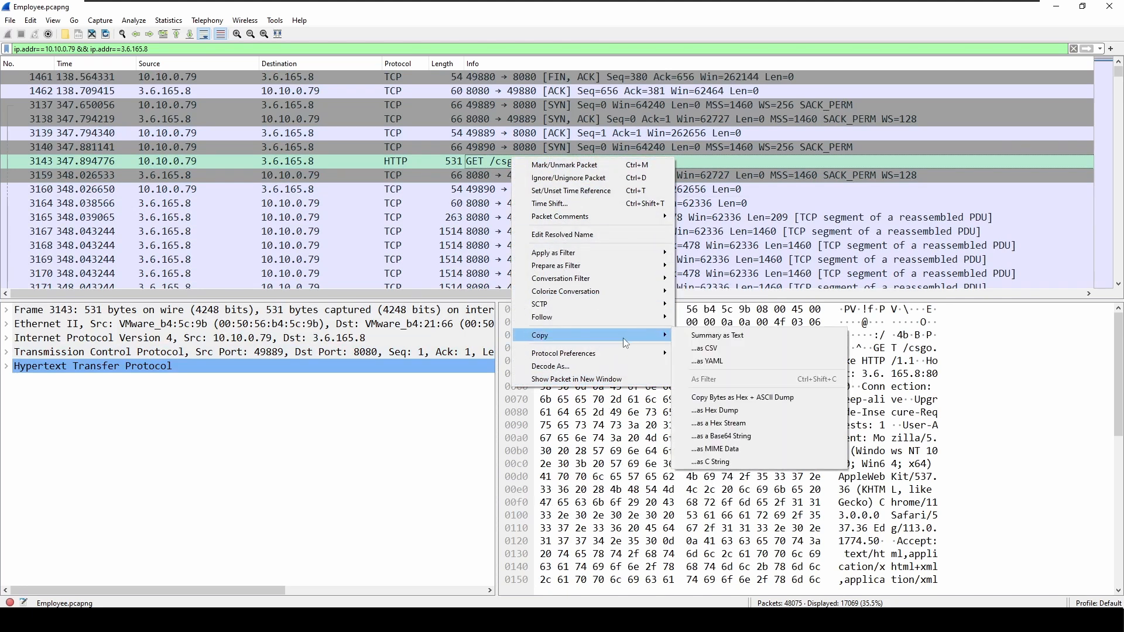
{"action": "mouse_move", "coordinate": [619, 317]}
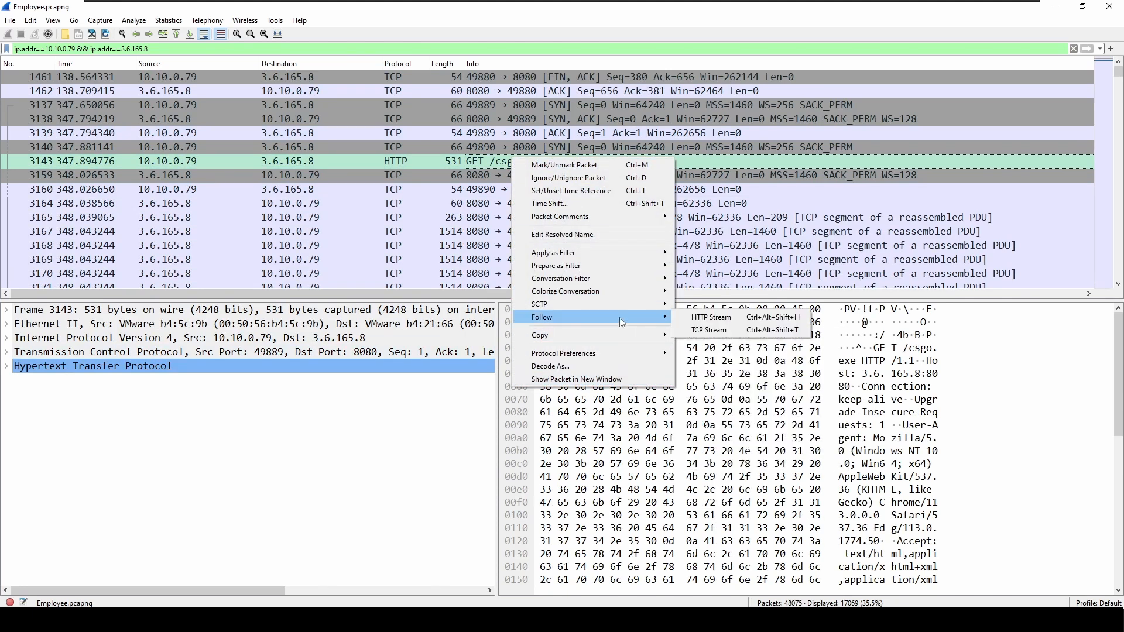
{"action": "left_click", "coordinate": [728, 329]}
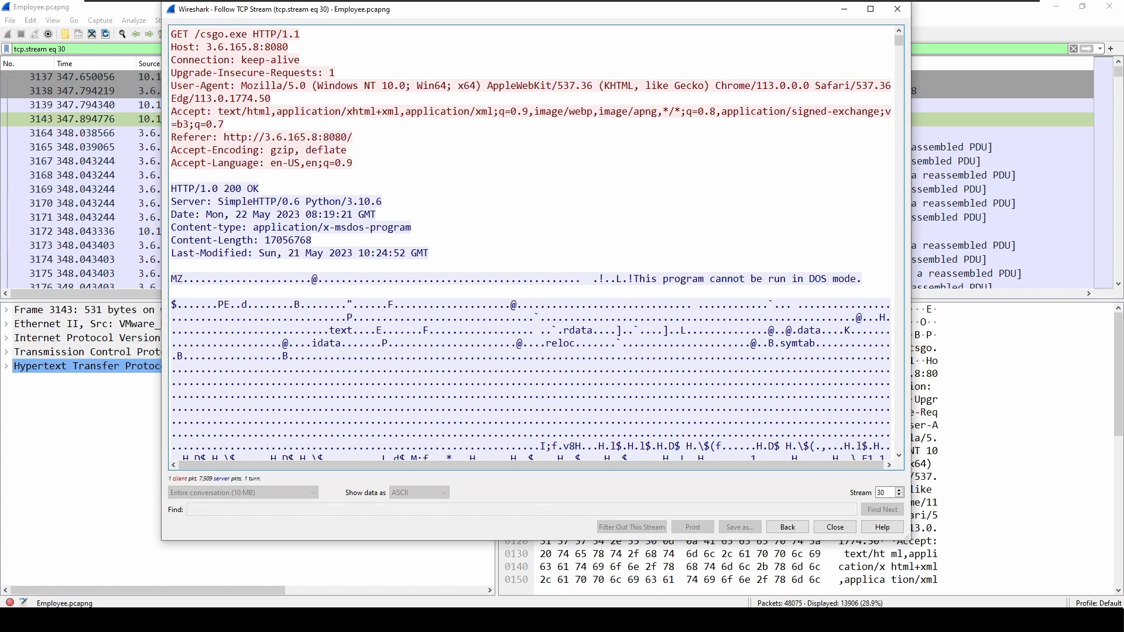
Show the csgo.exe download stream as Raw data and save it as csgo.exe in the Employee folder
{"action": "left_click", "coordinate": [328, 234]}
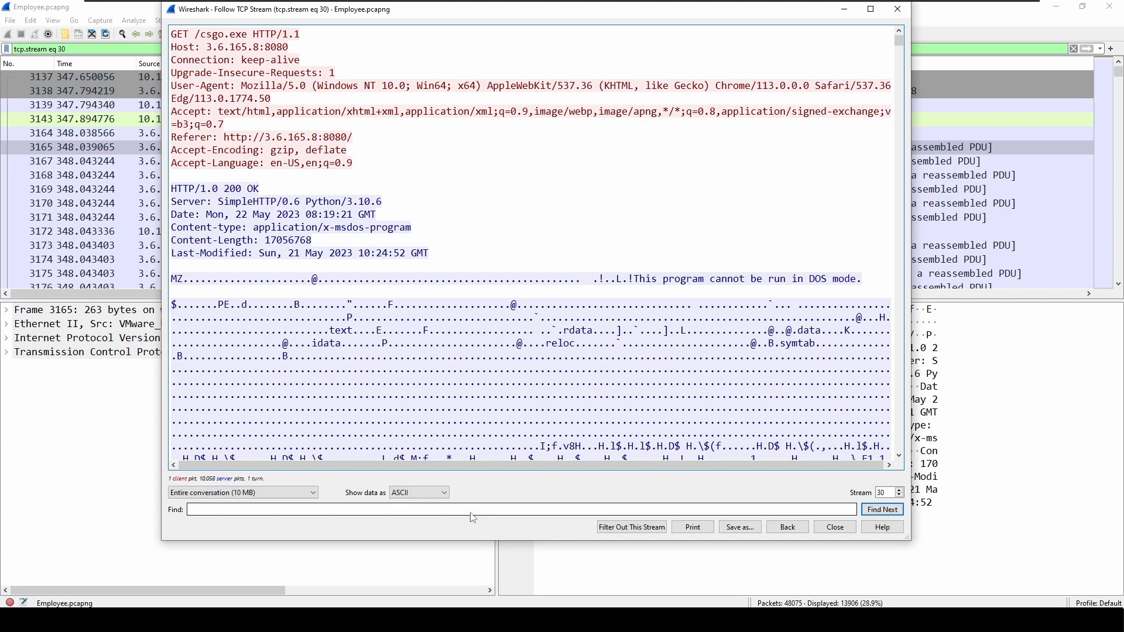
{"action": "left_click", "coordinate": [421, 493]}
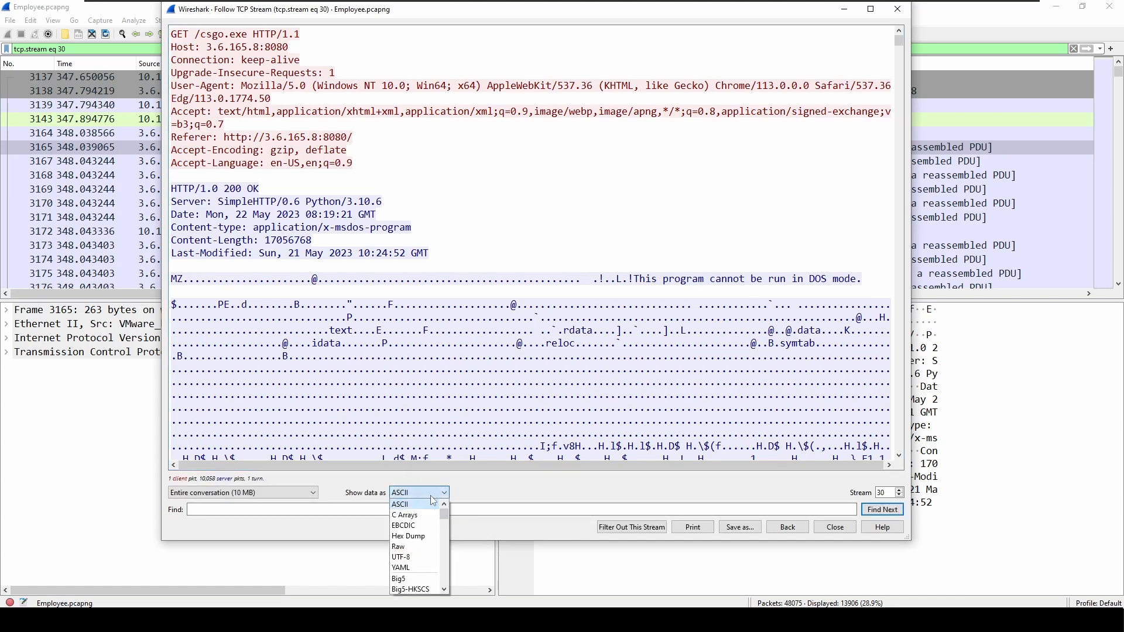
{"action": "left_click", "coordinate": [422, 553]}
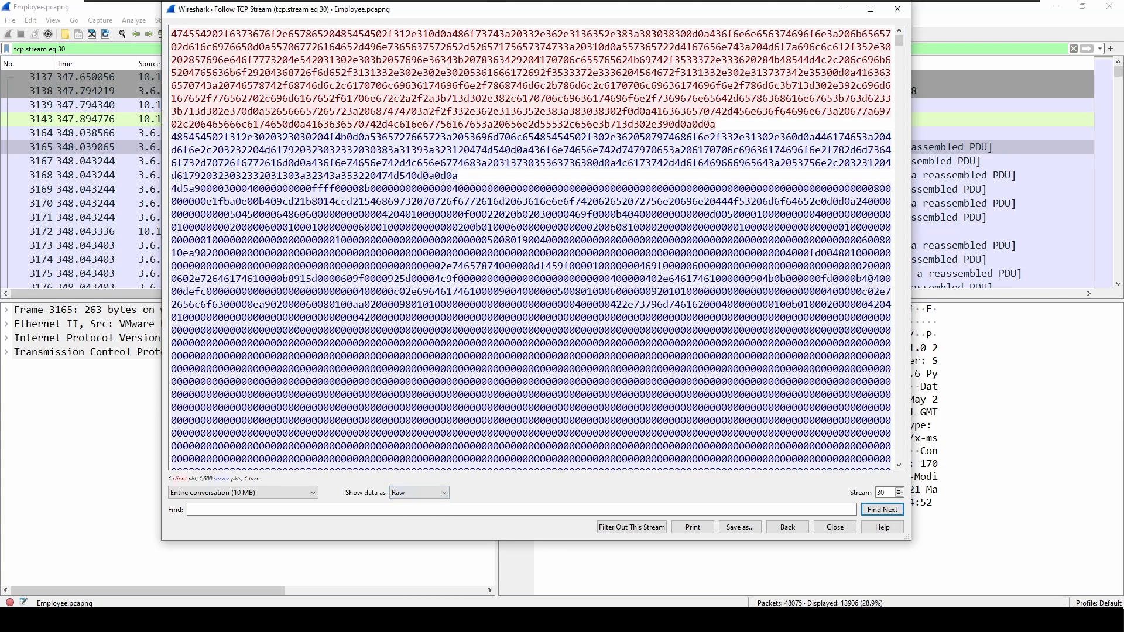
{"action": "left_click", "coordinate": [739, 529]}
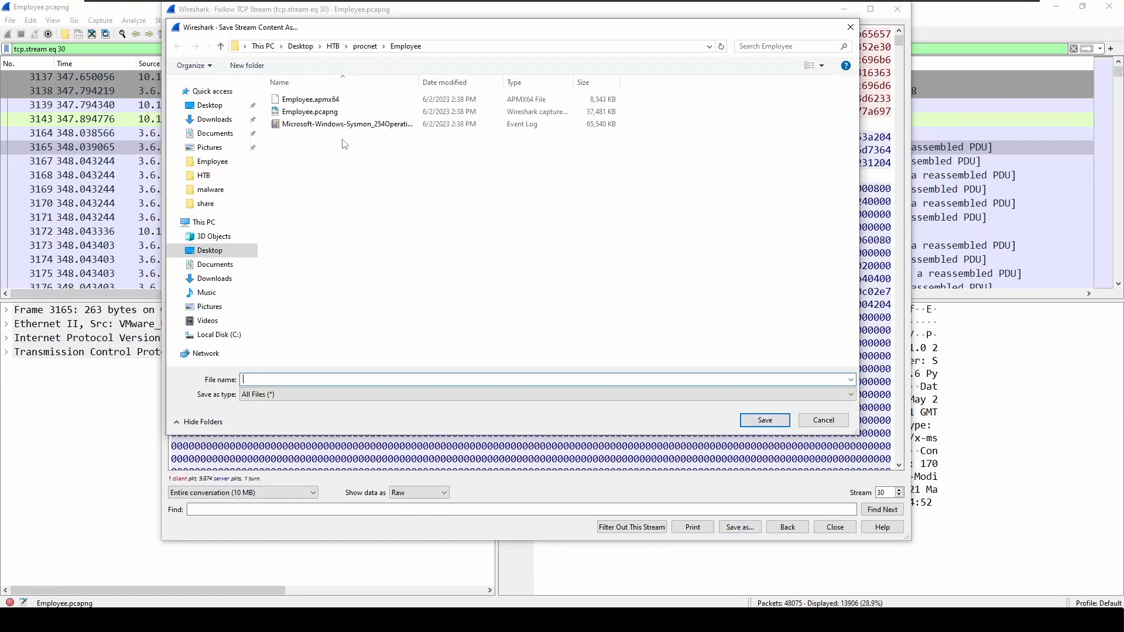
{"action": "left_click", "coordinate": [353, 380]}
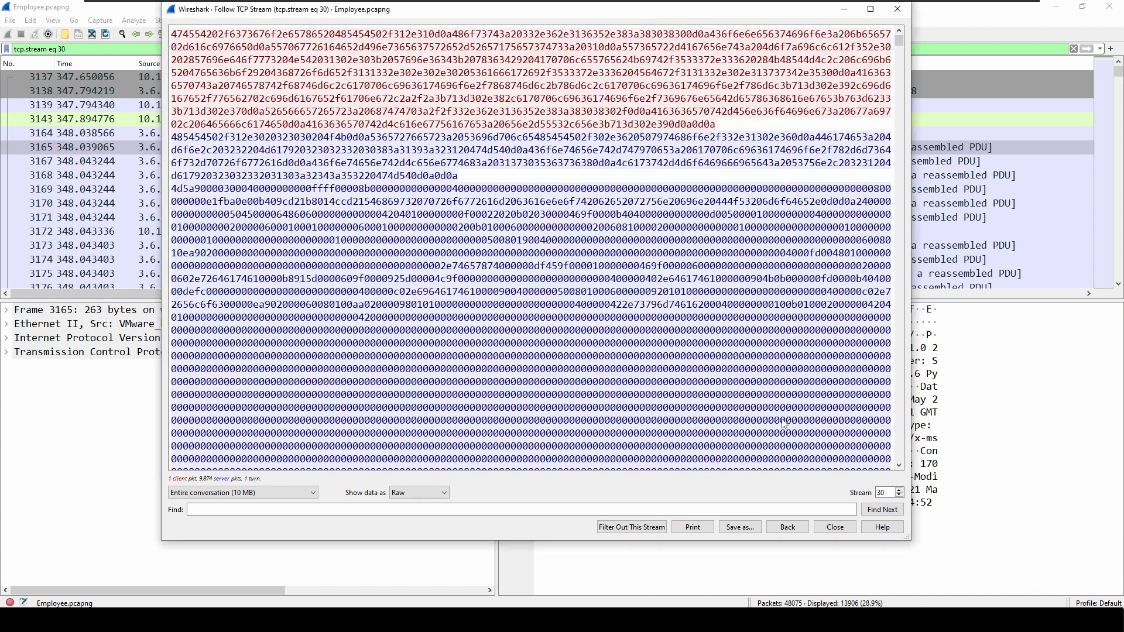
{"action": "left_click", "coordinate": [781, 421]}
Switch to the Employee folder in File Explorer and open the saved csgo.exe in Notepad++
{"action": "left_click", "coordinate": [106, 619]}
{"action": "left_click", "coordinate": [147, 570]}
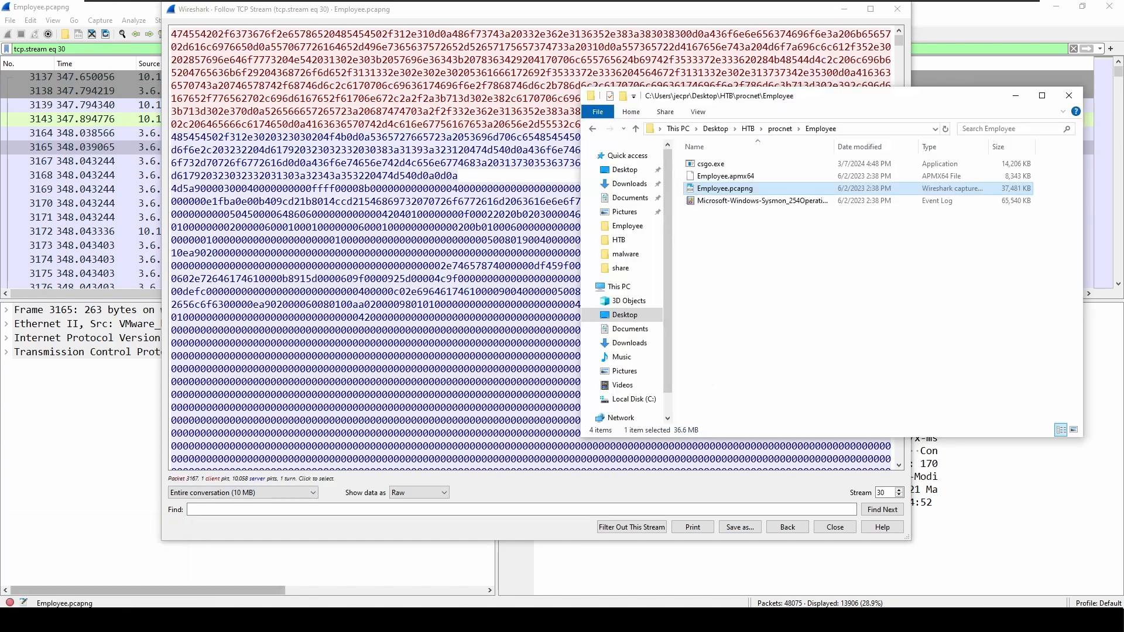
{"action": "left_click", "coordinate": [710, 164]}
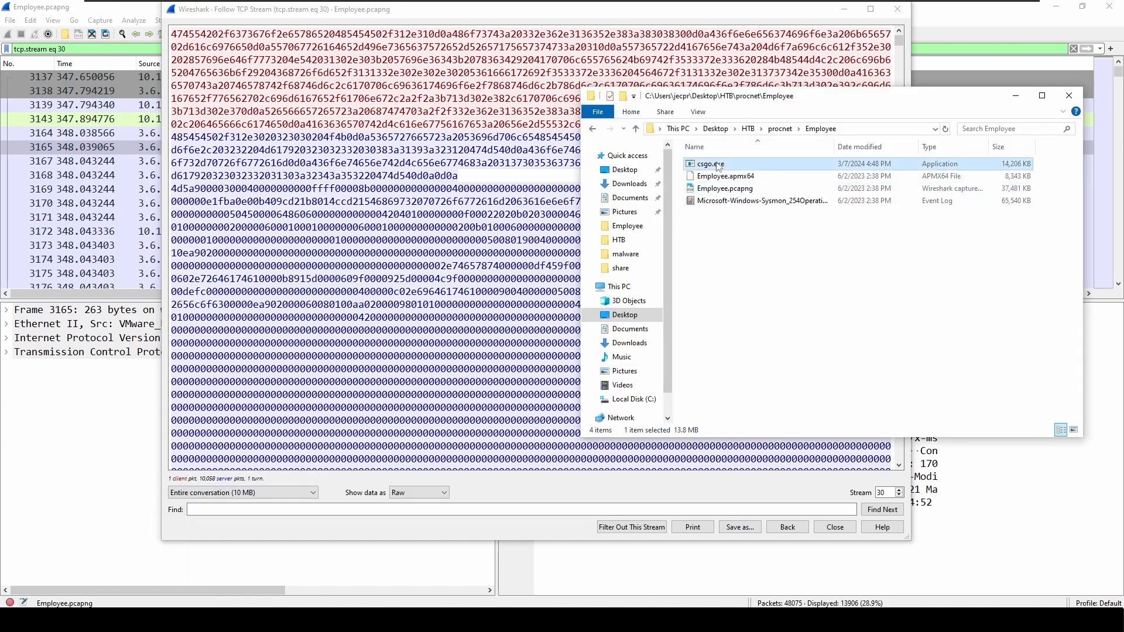
{"action": "right_click", "coordinate": [718, 164]}
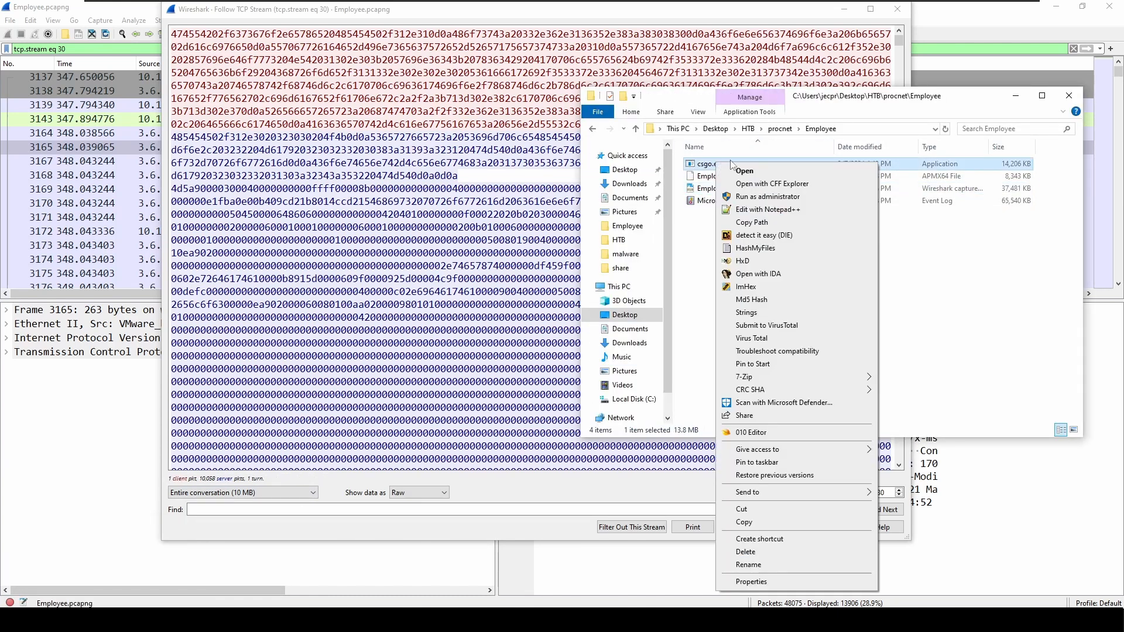
{"action": "left_click", "coordinate": [807, 209]}
Delete the HTTP request and response header lines before the MZ signature in csgo.exe, and save the file
{"action": "left_click", "coordinate": [101, 308]}
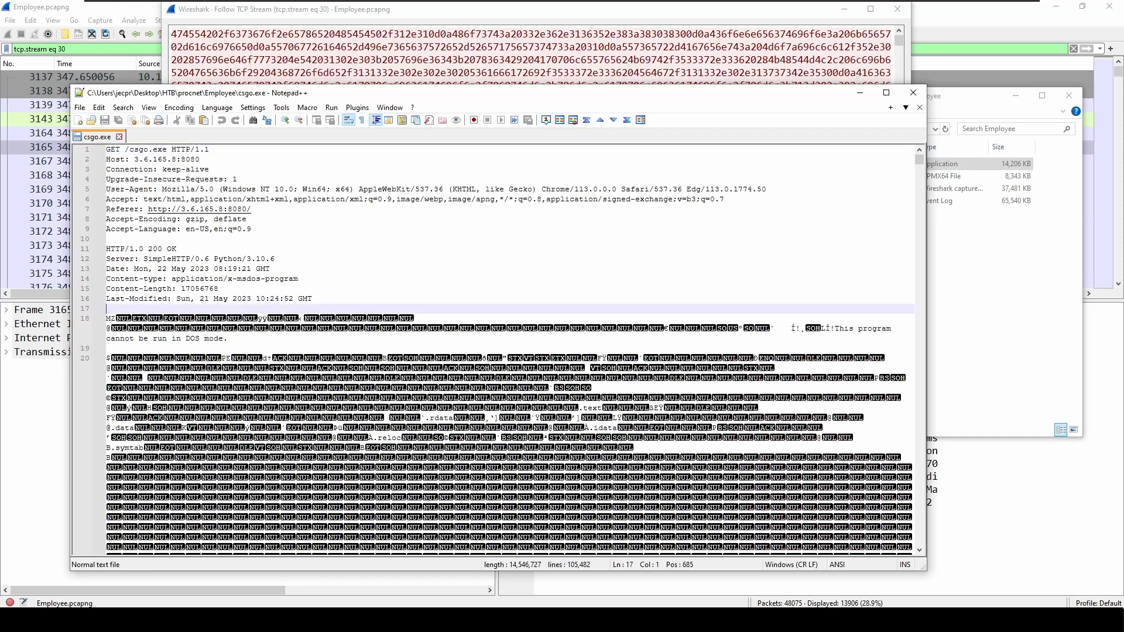
{"action": "left_click", "coordinate": [102, 321]}
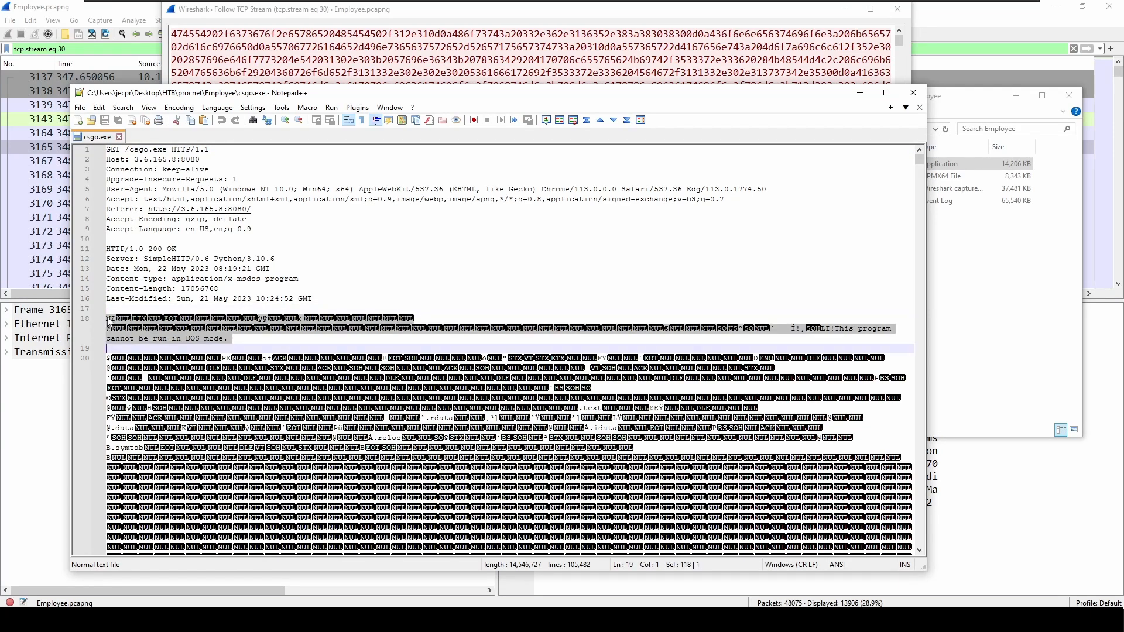
{"action": "left_click", "coordinate": [106, 319]}
{"action": "left_click_drag", "start_coordinate": [106, 319], "coordinate": [99, 153]}
{"action": "key", "text": "Delete"}
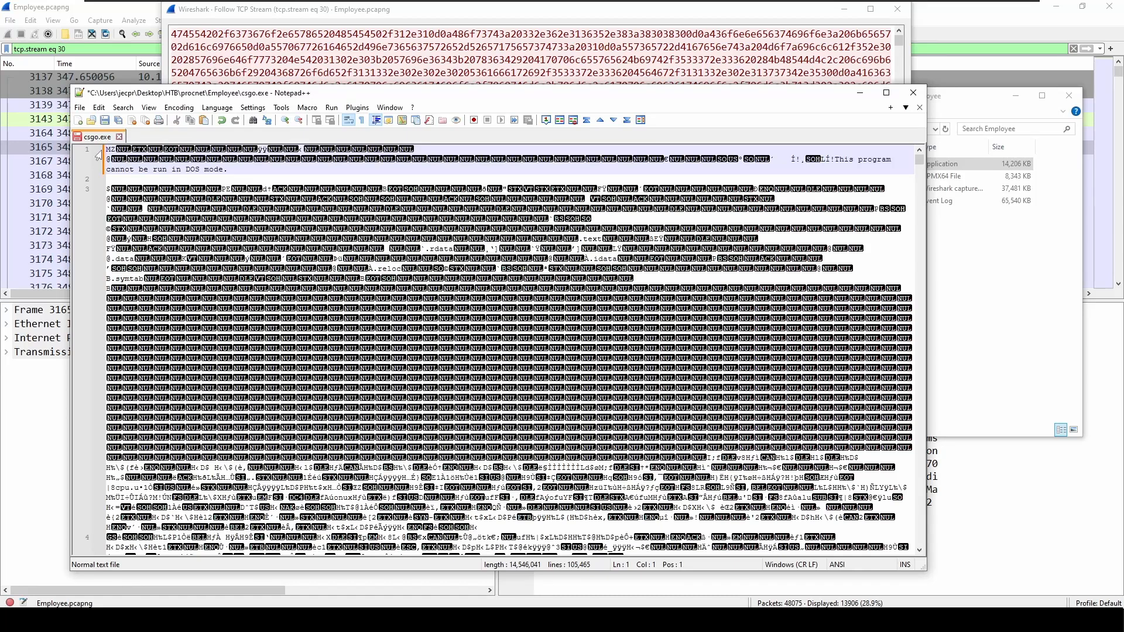
{"action": "key", "text": "ctrl+s"}
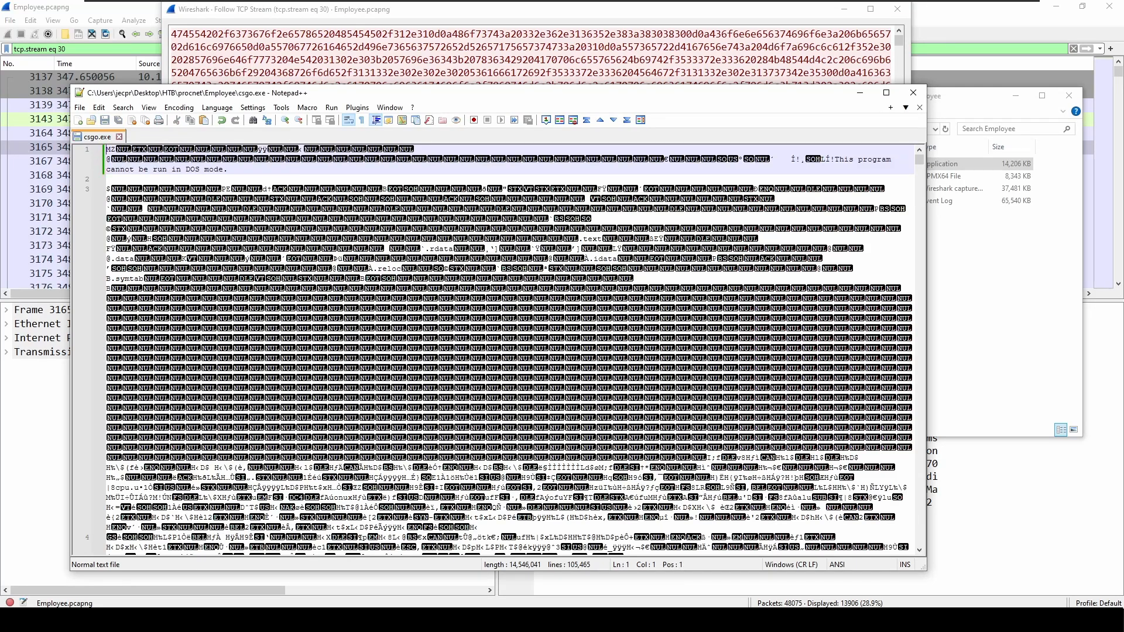
Check the file type of csgo.exe with the file command in a Linux shell opened in the Employee folder, then close the shell
{"action": "left_click", "coordinate": [975, 228]}
{"action": "right_click", "coordinate": [815, 255]}
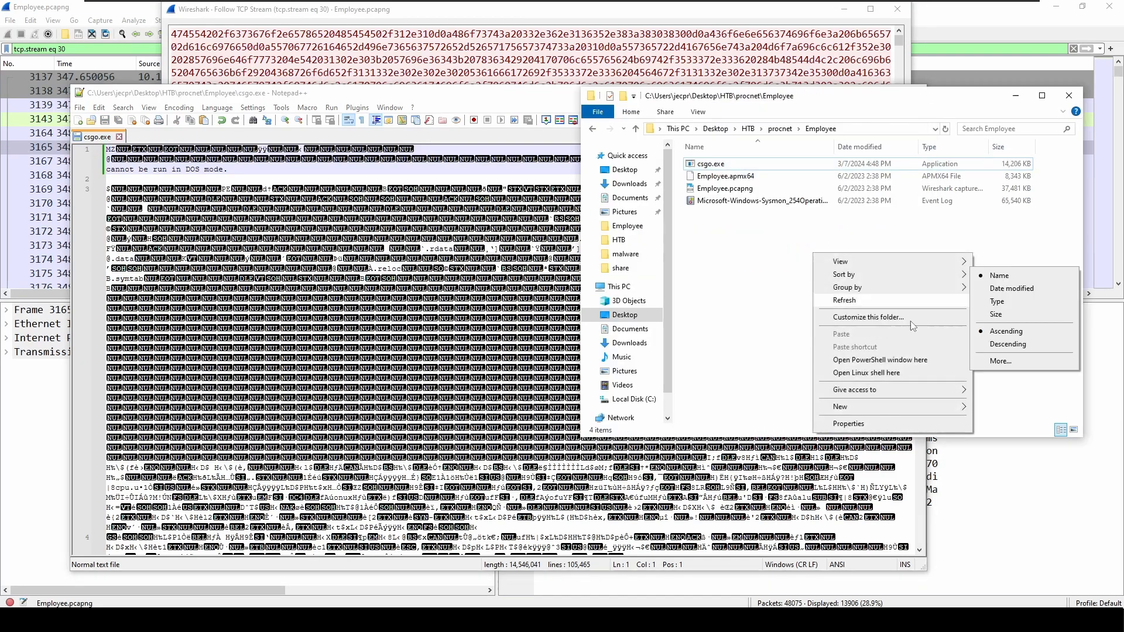
{"action": "left_click", "coordinate": [904, 381]}
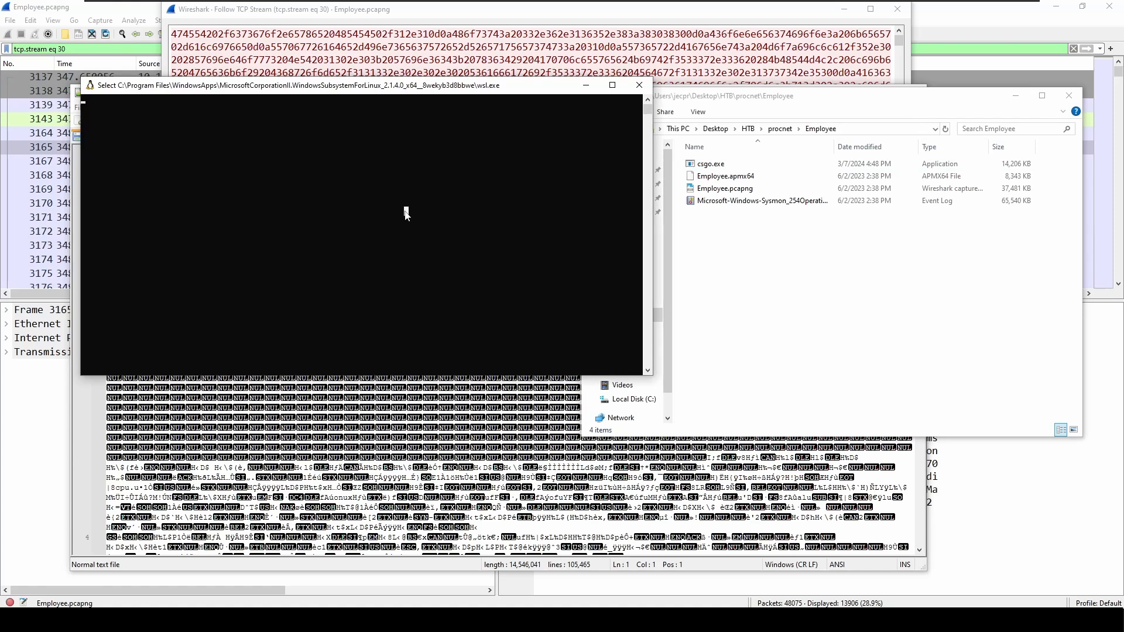
{"action": "type", "text": "file "}
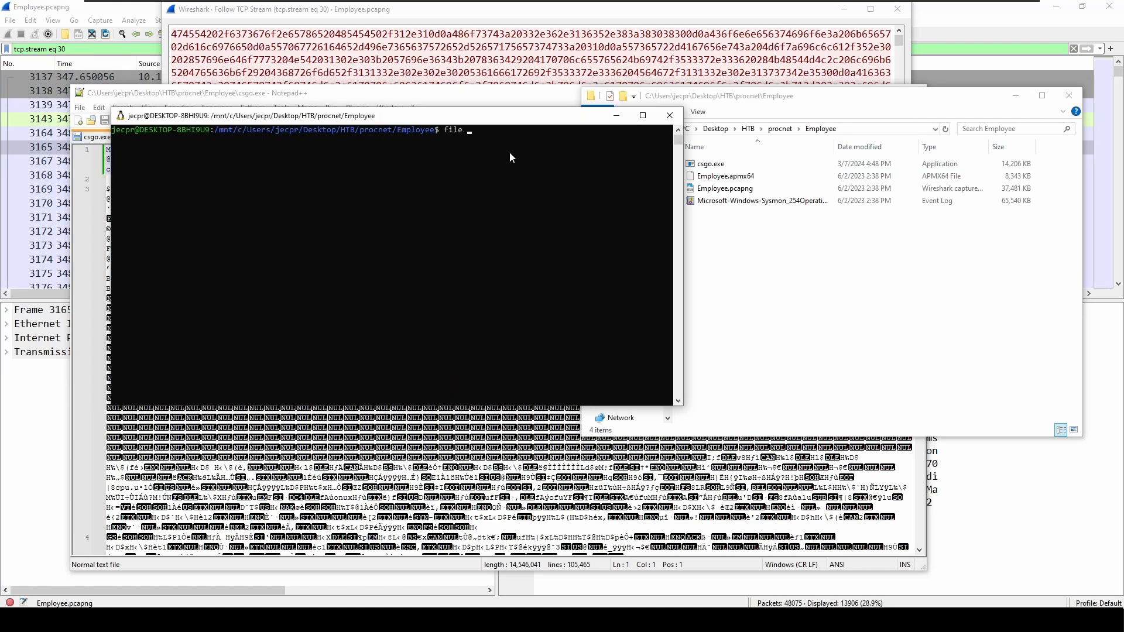
{"action": "type", "text": "csgo.exe"}
{"action": "key", "text": "Return"}
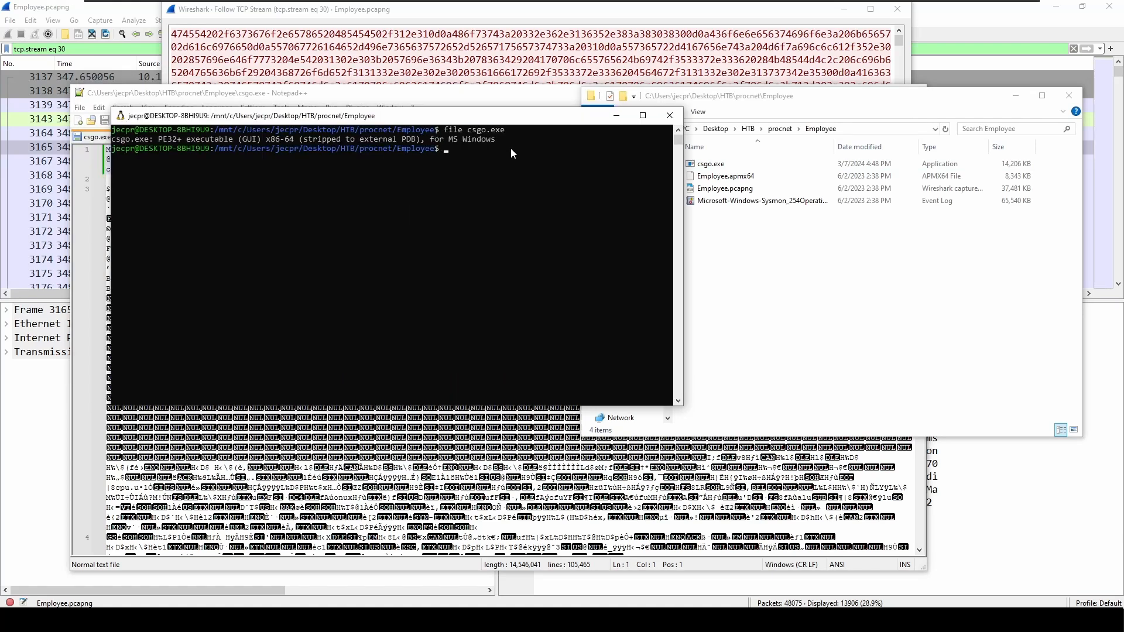
{"action": "left_click_drag", "start_coordinate": [159, 143], "coordinate": [232, 147]}
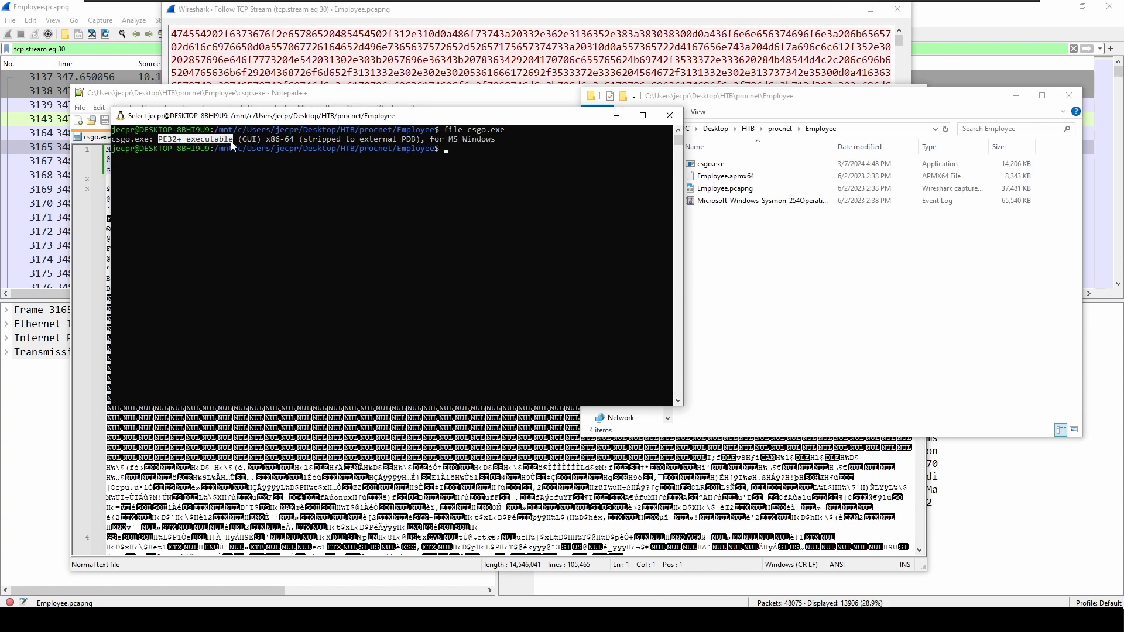
{"action": "left_click", "coordinate": [174, 142]}
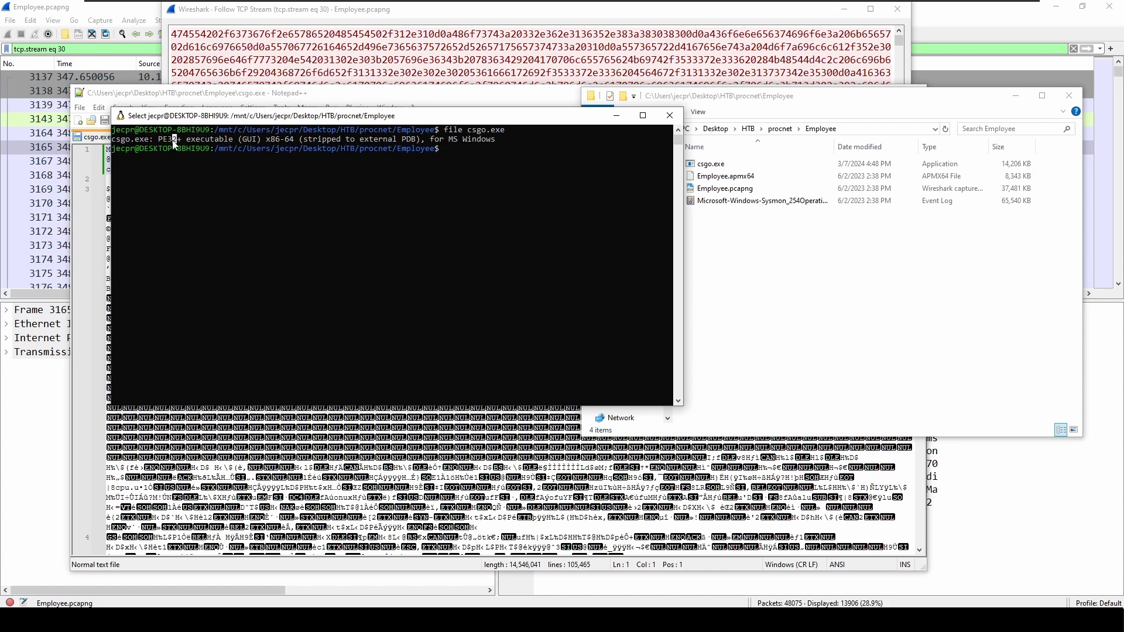
{"action": "left_click", "coordinate": [668, 117]}
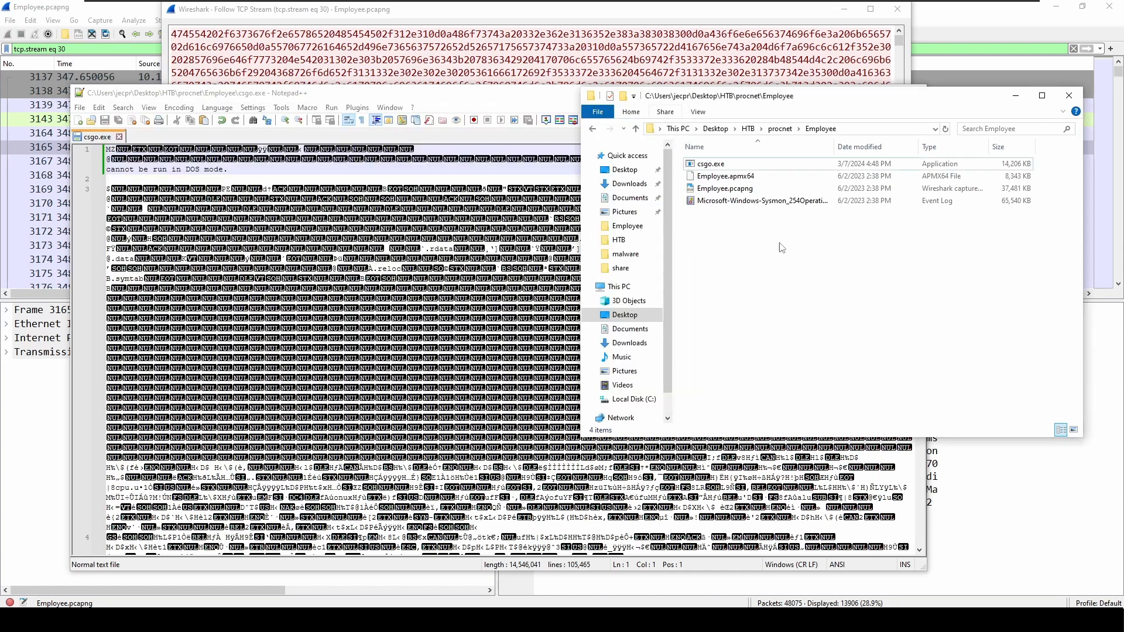
Close Notepad++, compute the MD5 hash of csgo.exe in the Employee folder, and copy the hash
{"action": "left_click", "coordinate": [474, 99]}
{"action": "left_click", "coordinate": [913, 95]}
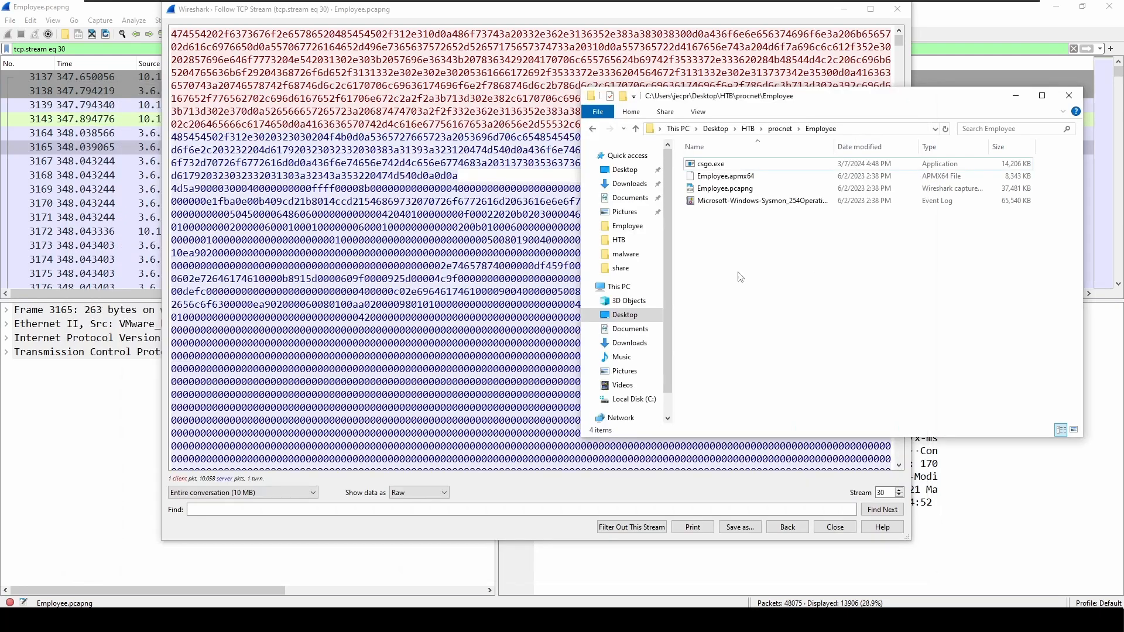
{"action": "left_click", "coordinate": [725, 169]}
{"action": "right_click", "coordinate": [720, 163]}
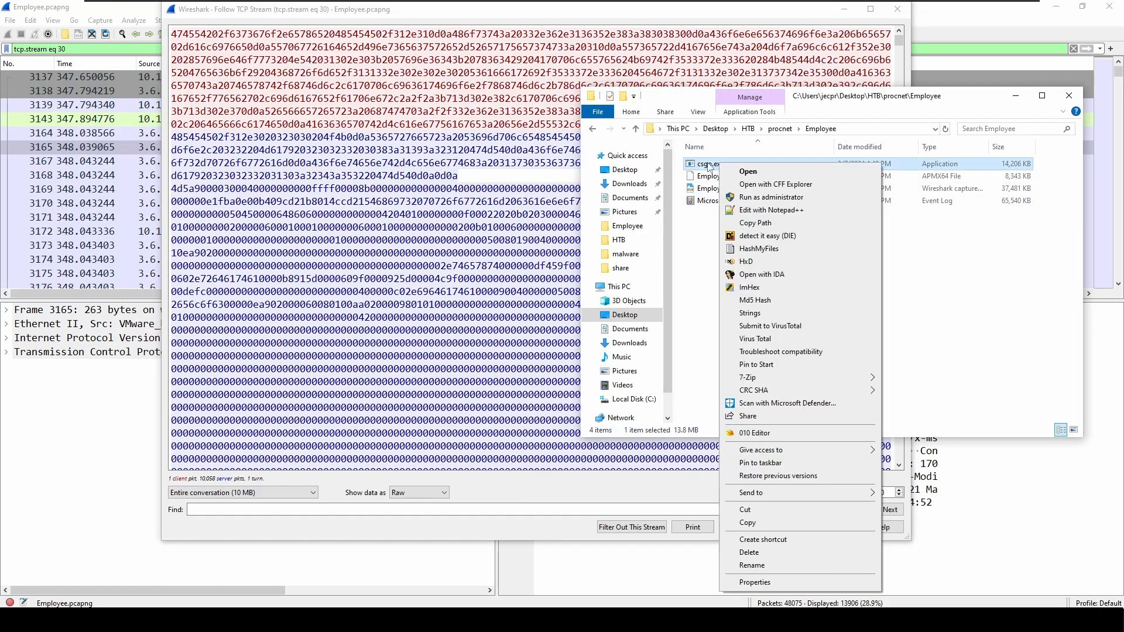
{"action": "left_click", "coordinate": [707, 164]}
{"action": "right_click", "coordinate": [707, 164]}
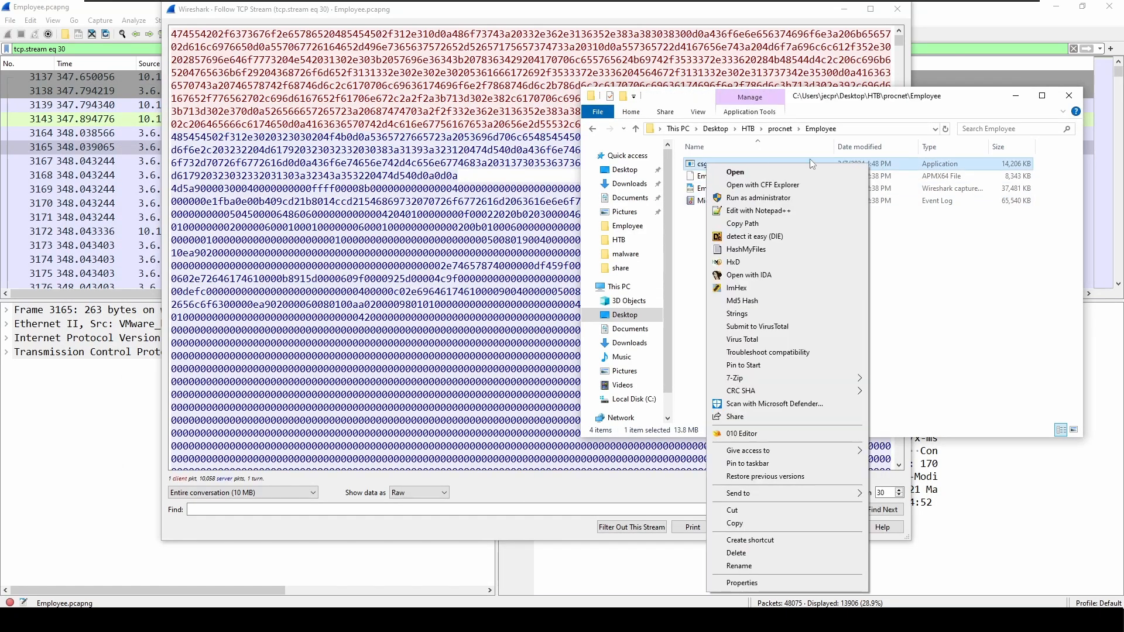
{"action": "left_click", "coordinate": [807, 300]}
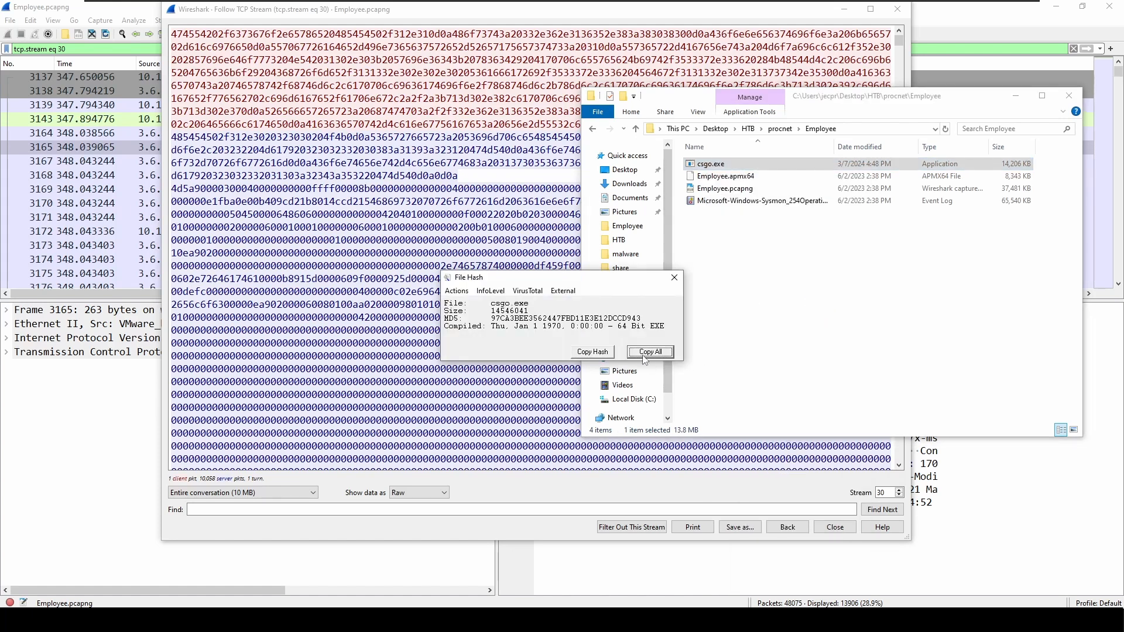
{"action": "left_click", "coordinate": [595, 352]}
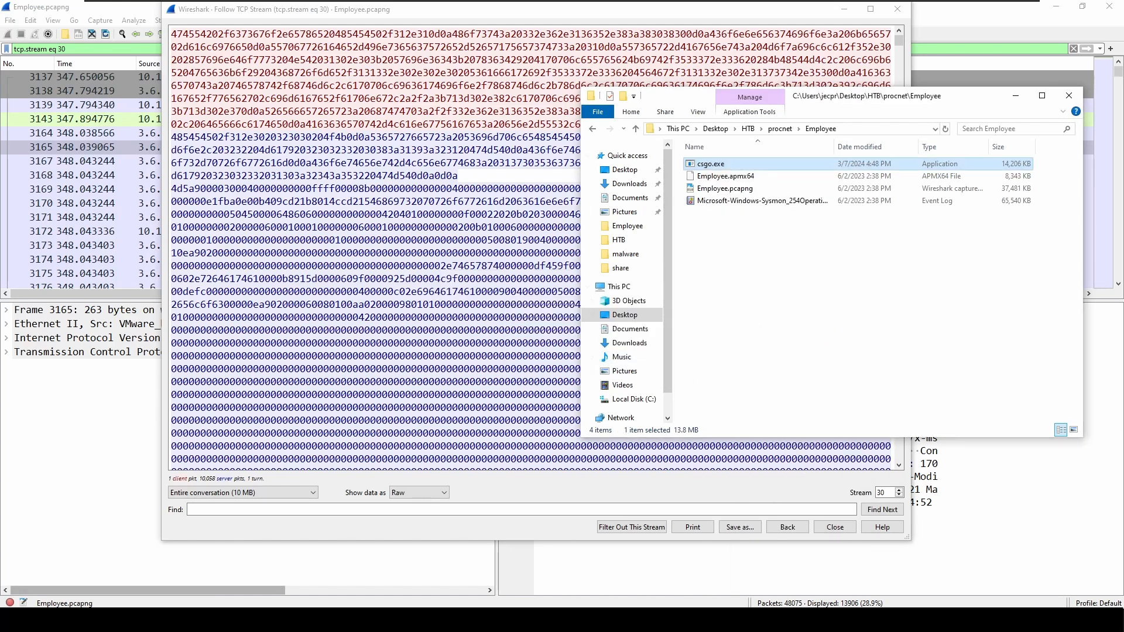
Switch to Firefox, search virustotal.com for hash 97CA3BEE3562447FBD11E3E12DCCD943, and review the vendor detections and popular threat label
{"action": "left_click", "coordinate": [187, 620]}
{"action": "left_click", "coordinate": [432, 14]}
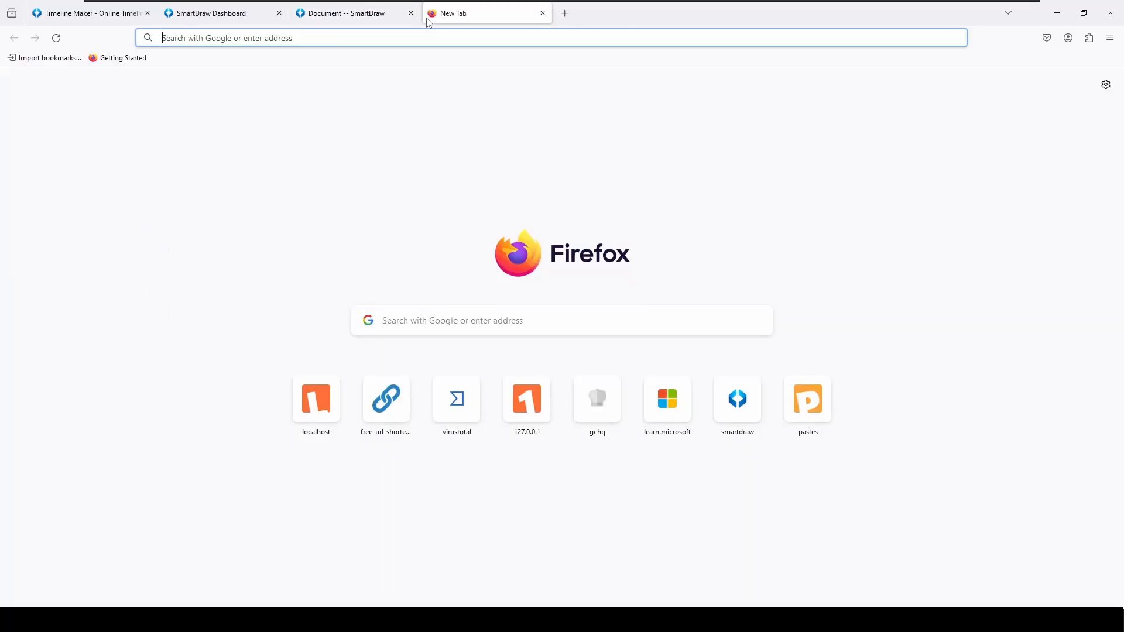
{"action": "type", "text": "virustotal.com/"}
{"action": "key", "text": "Return"}
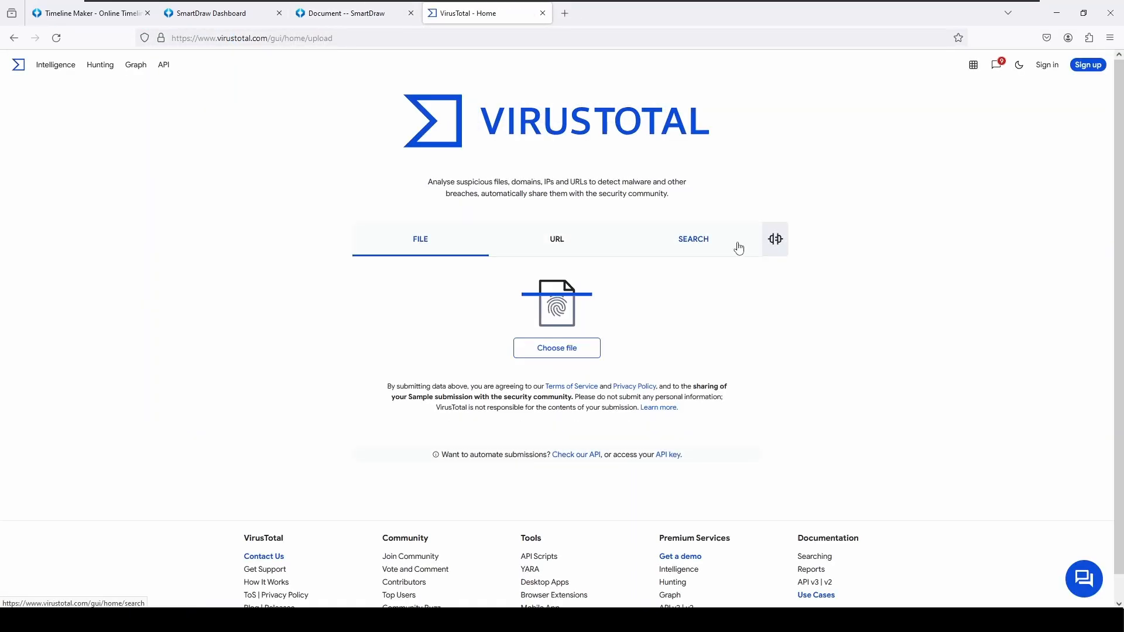
{"action": "left_click", "coordinate": [735, 246]}
{"action": "type", "text": "97CA3BEE3562447FBD11E3E12DCCD943"}
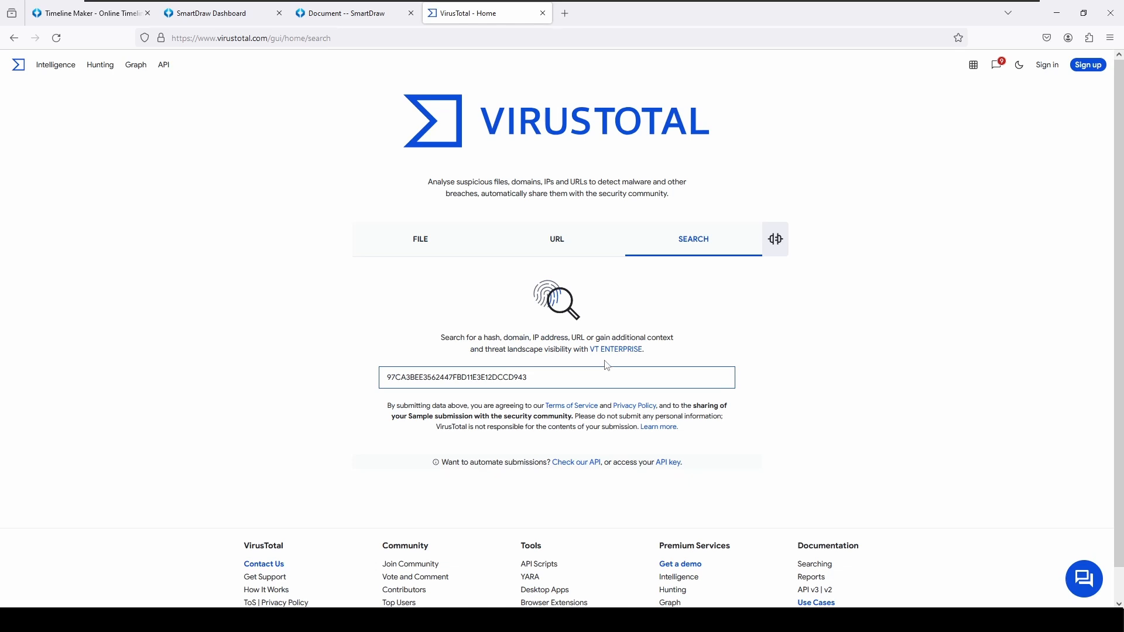
{"action": "key", "text": "Return"}
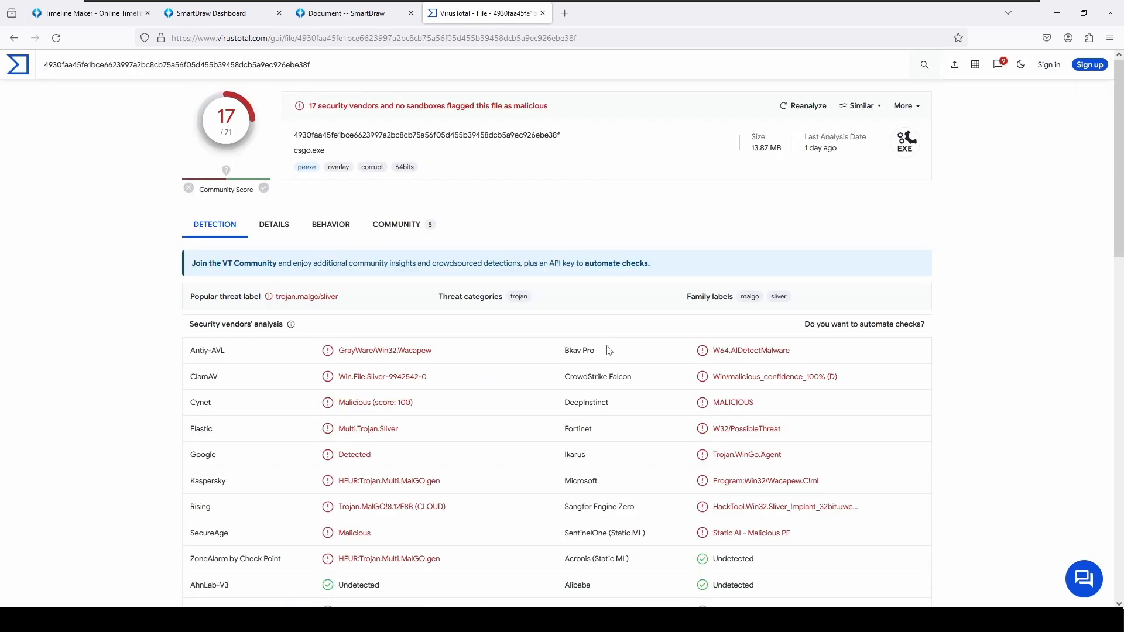
{"action": "scroll", "coordinate": [943, 272], "scroll_direction": "down", "scroll_amount": 4}
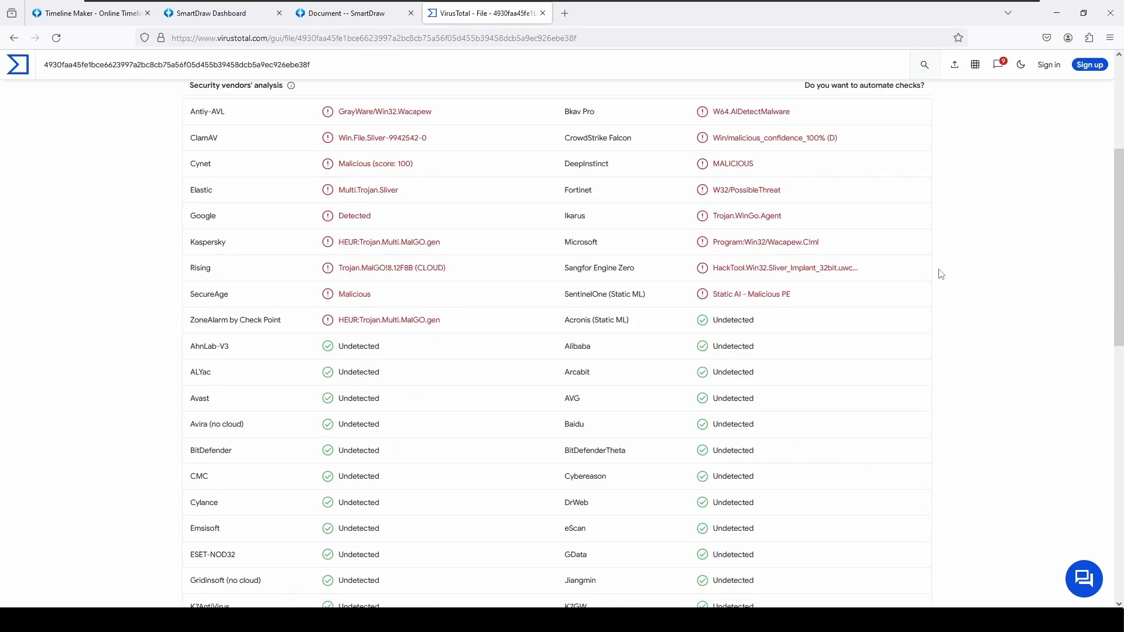
{"action": "scroll", "coordinate": [938, 303], "scroll_direction": "up", "scroll_amount": 1}
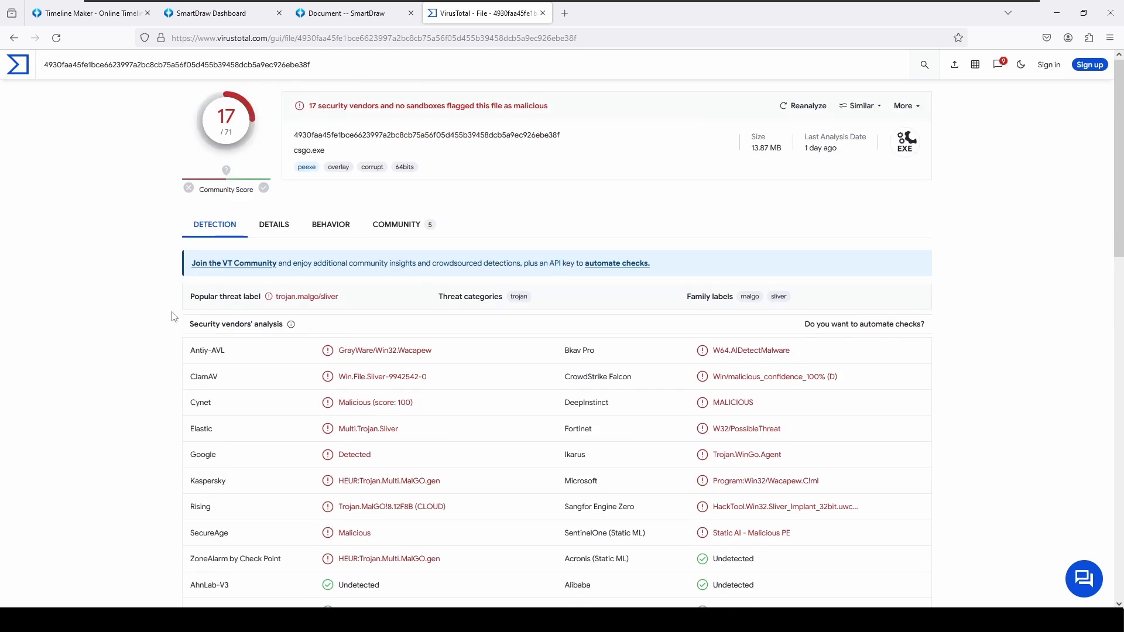
{"action": "scroll", "coordinate": [175, 316], "scroll_direction": "up", "scroll_amount": 3}
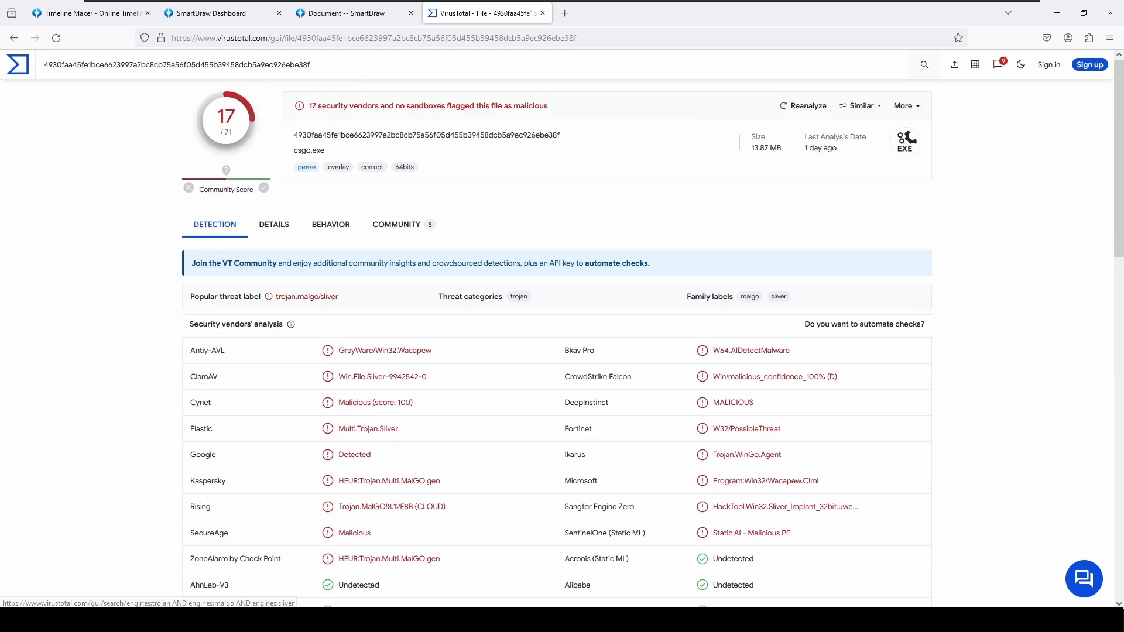
{"action": "left_click_drag", "start_coordinate": [238, 297], "coordinate": [340, 298]}
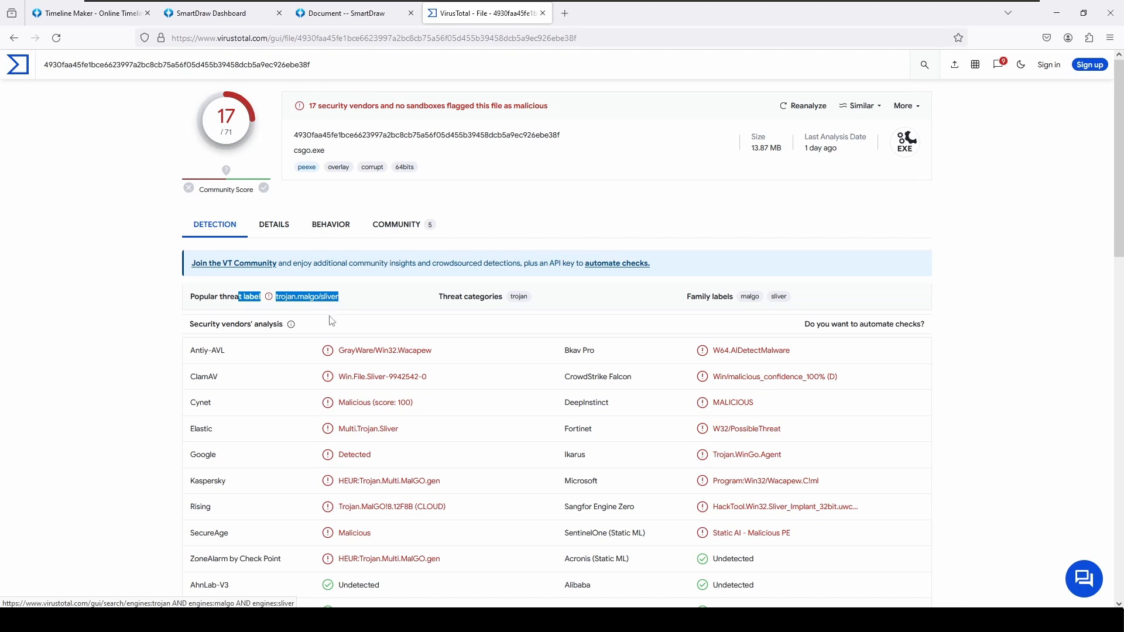
Search Google for sliver github in a new browser tab and read through the BishopFox/sliver repository page
{"action": "left_click", "coordinate": [564, 13]}
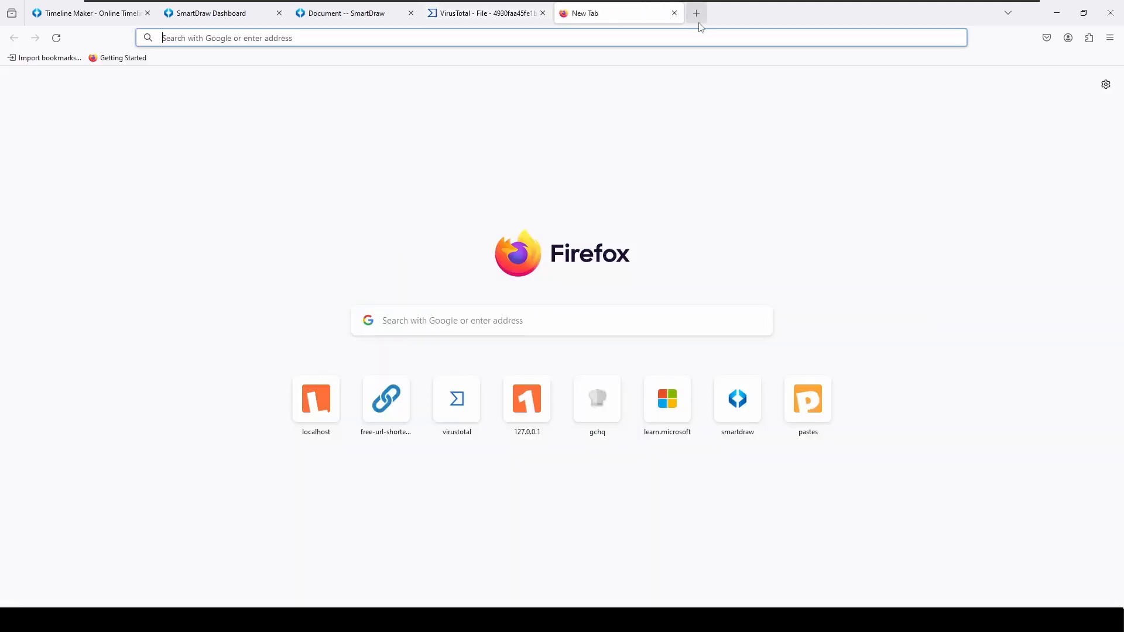
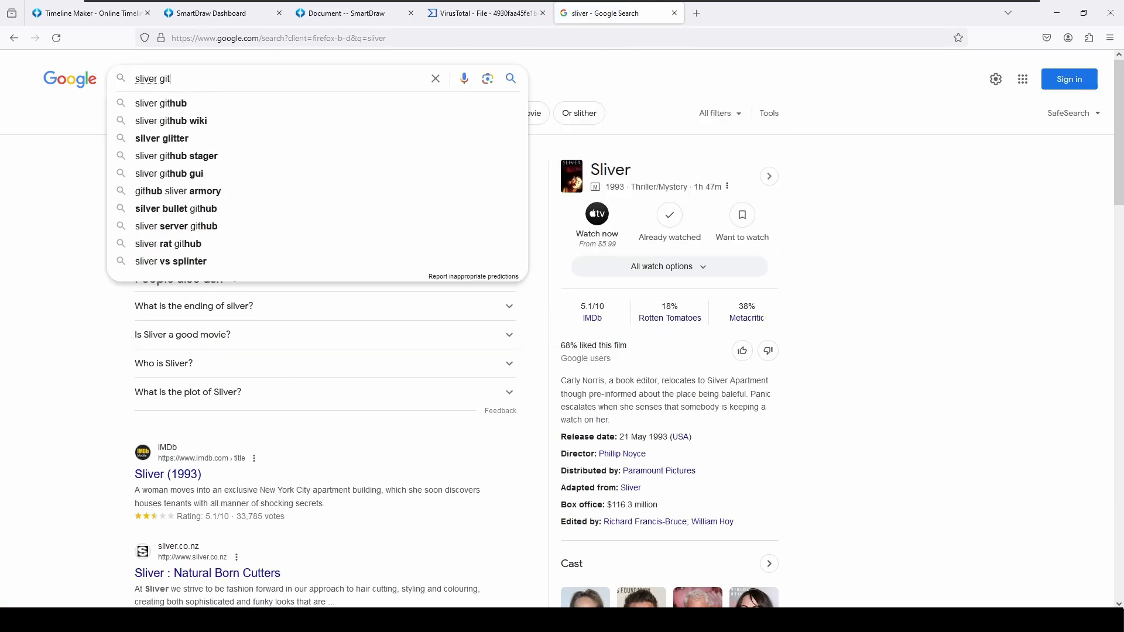
{"action": "key", "text": "Return"}
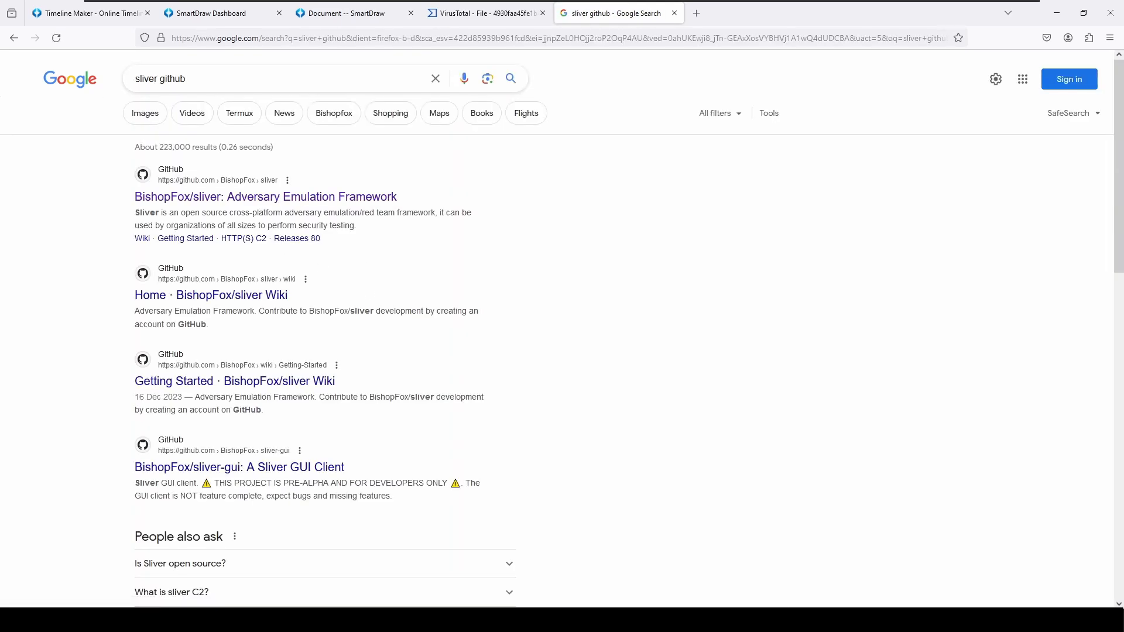
{"action": "left_click", "coordinate": [273, 201]}
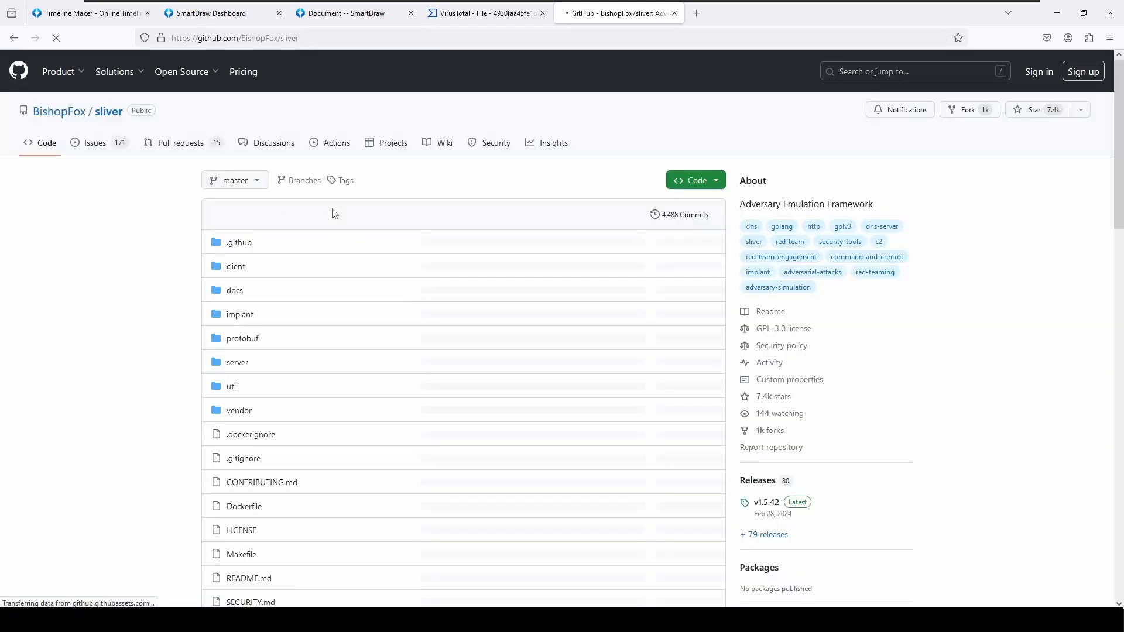
{"action": "scroll", "coordinate": [175, 273], "scroll_direction": "down", "scroll_amount": 5}
{"action": "scroll", "coordinate": [174, 273], "scroll_direction": "down", "scroll_amount": 6}
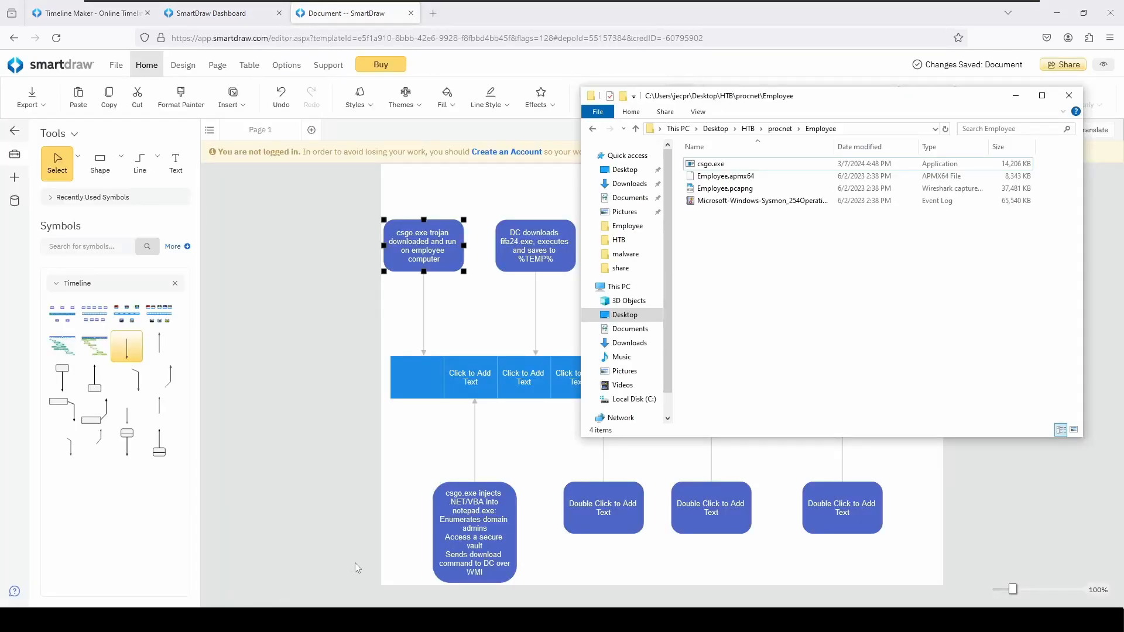
Return to Employee.pcapng in Wireshark, close the TCP stream window, and filter packets by ip.addr==10.10.0.79 && ip.addr==3.6.165.8
{"action": "mouse_move", "coordinate": [445, 620]}
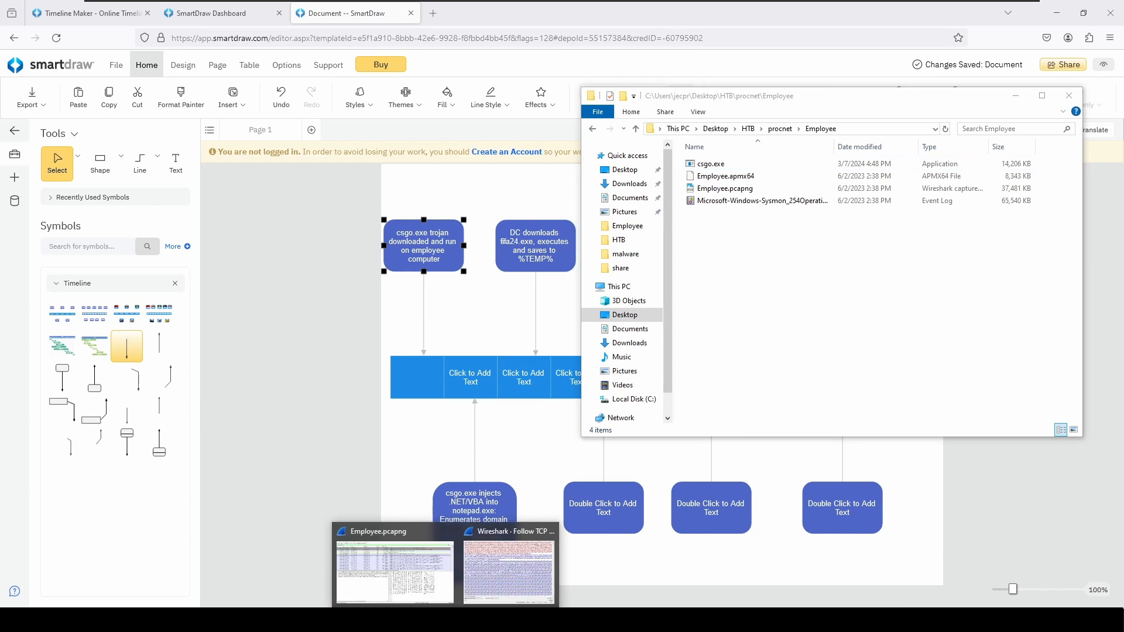
{"action": "left_click", "coordinate": [549, 532]}
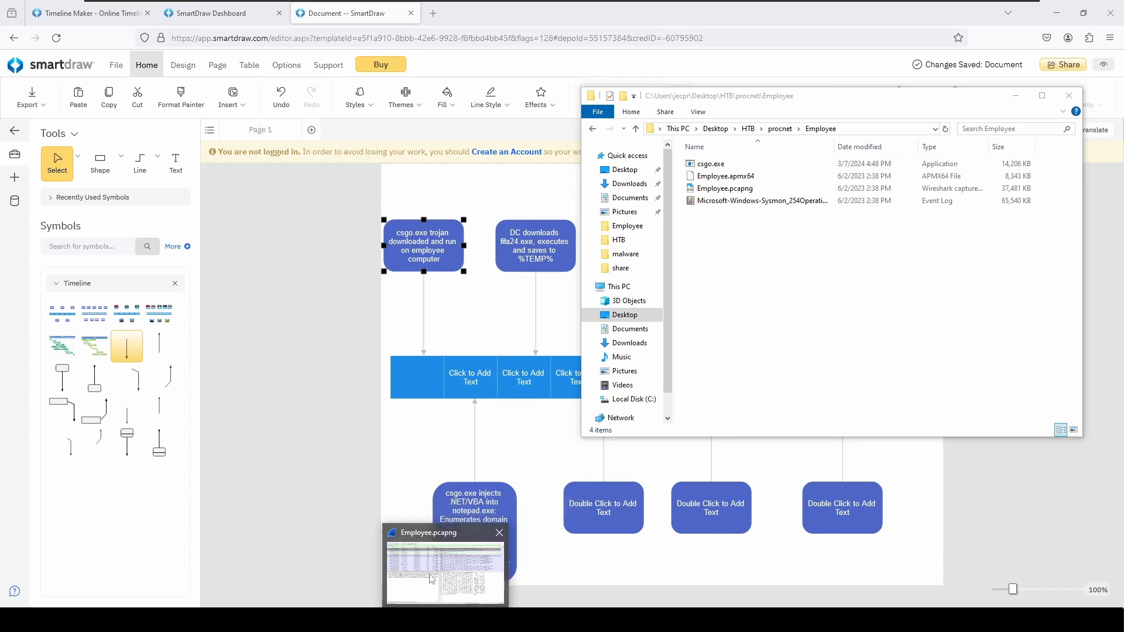
{"action": "left_click", "coordinate": [461, 563]}
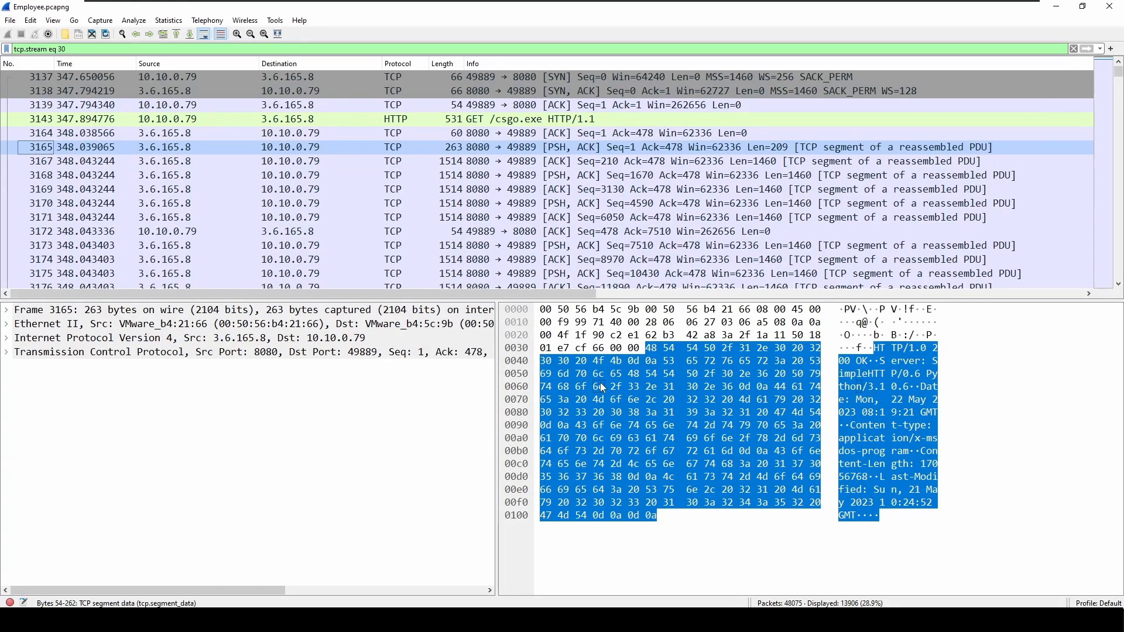
{"action": "left_click", "coordinate": [525, 122]}
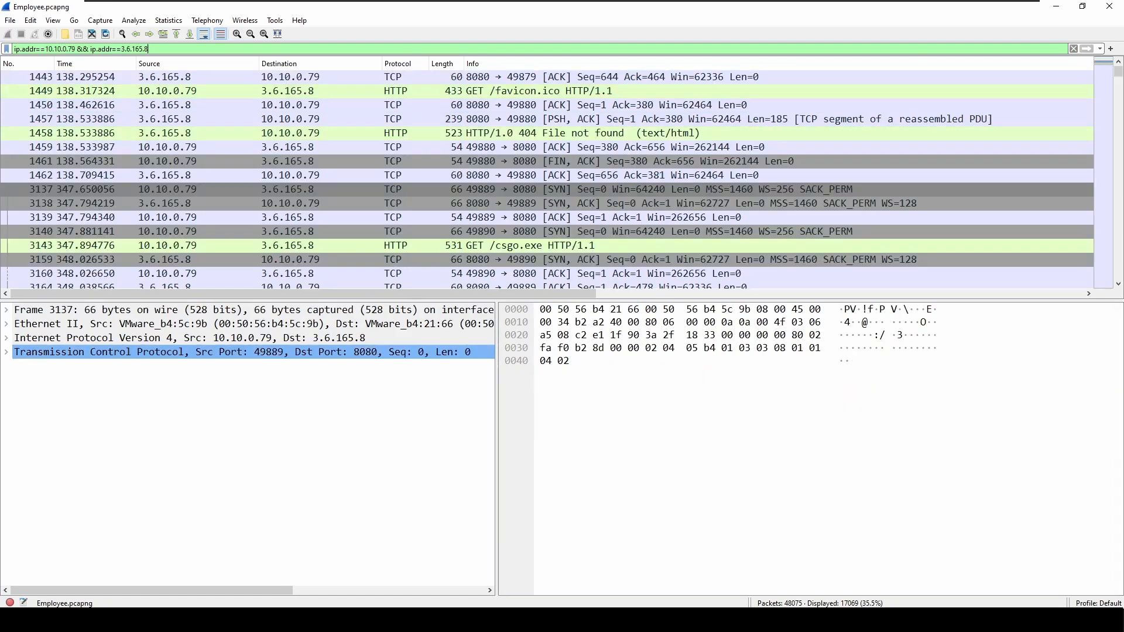
Find the traffic following the csgo.exe download and select the TLSv1.3 Client Hello from 10.10.0.79 to 3.6.165.8
{"action": "left_click_drag", "start_coordinate": [1118, 72], "coordinate": [1118, 236]}
{"action": "scroll", "coordinate": [910, 223], "scroll_direction": "down", "scroll_amount": 7}
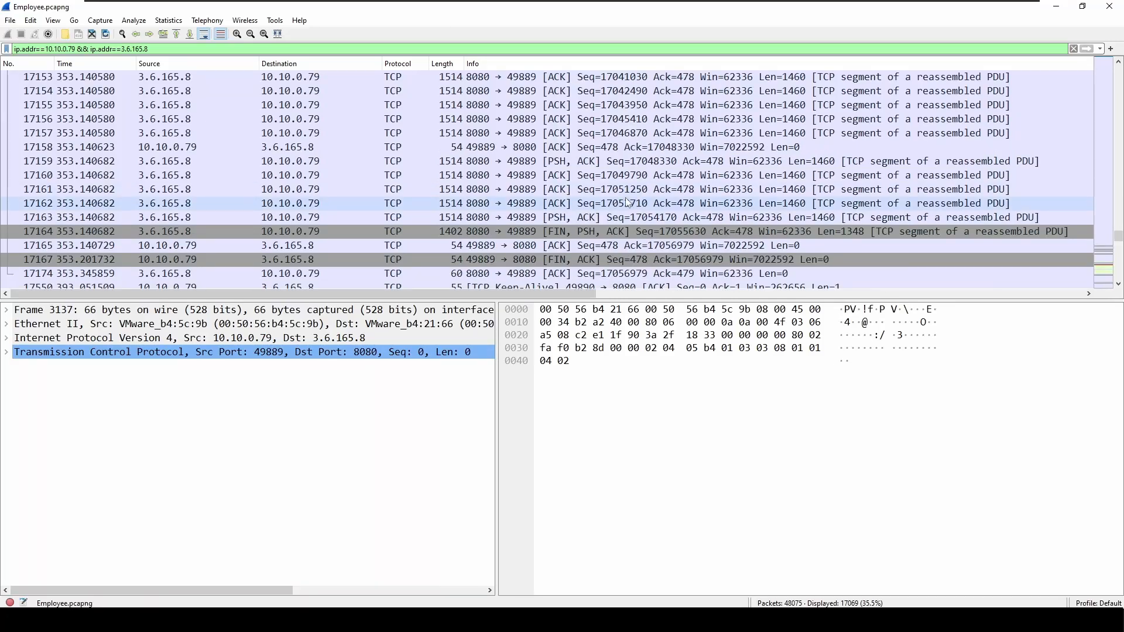
{"action": "scroll", "coordinate": [631, 197], "scroll_direction": "down", "scroll_amount": 1}
{"action": "scroll", "coordinate": [695, 186], "scroll_direction": "down", "scroll_amount": 3}
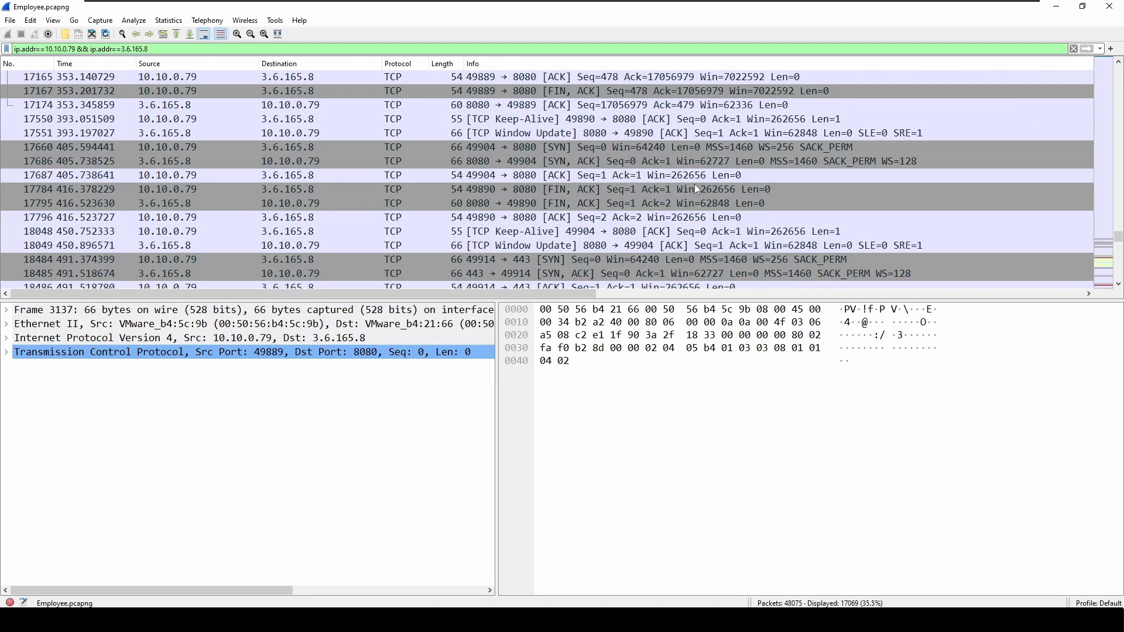
{"action": "scroll", "coordinate": [694, 184], "scroll_direction": "down", "scroll_amount": 2}
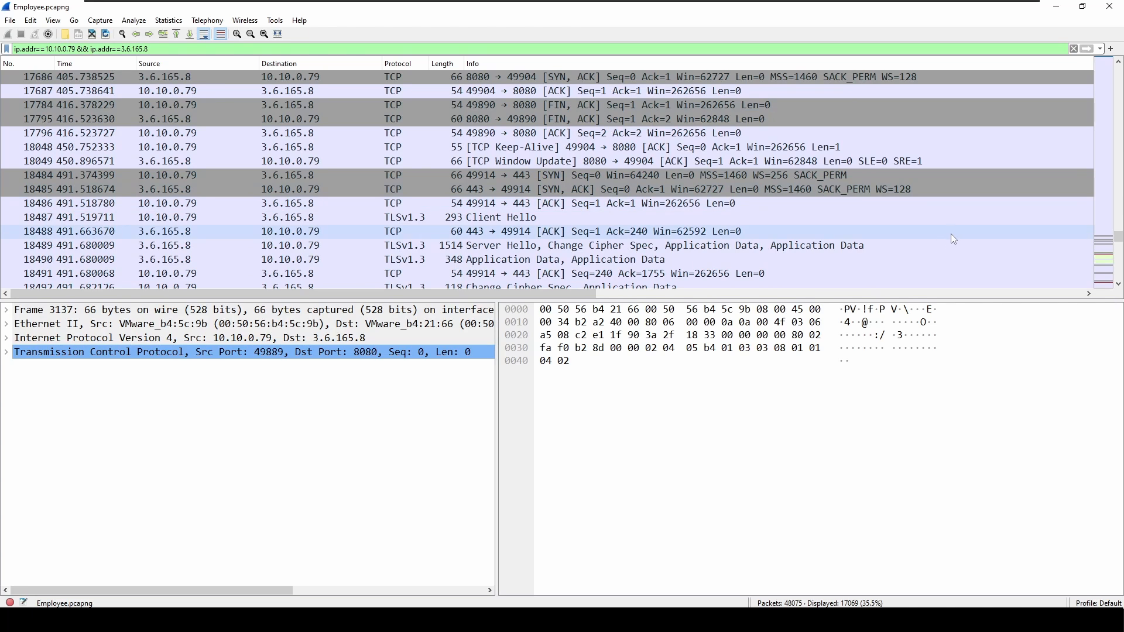
{"action": "scroll", "coordinate": [948, 232], "scroll_direction": "down", "scroll_amount": 1}
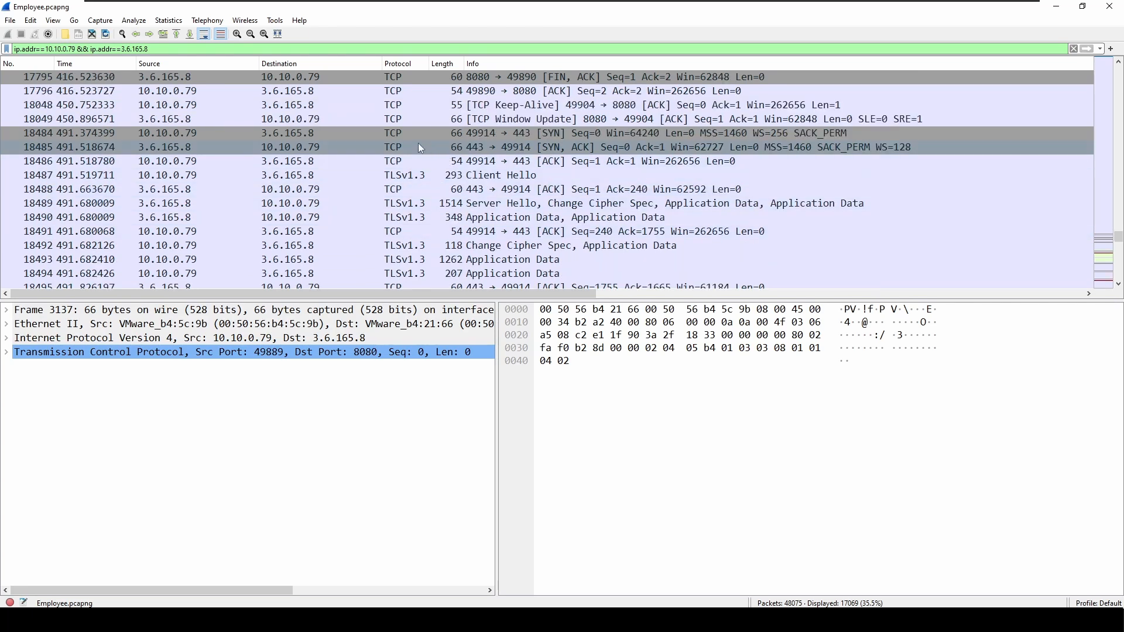
{"action": "left_click", "coordinate": [418, 178]}
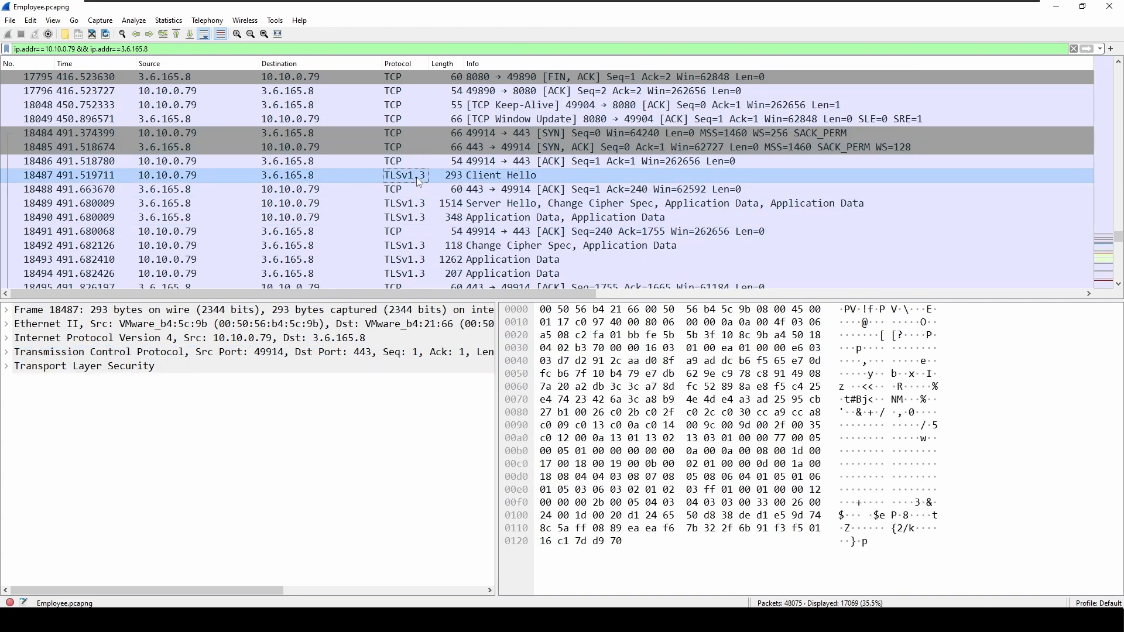
{"action": "left_click", "coordinate": [559, 177]}
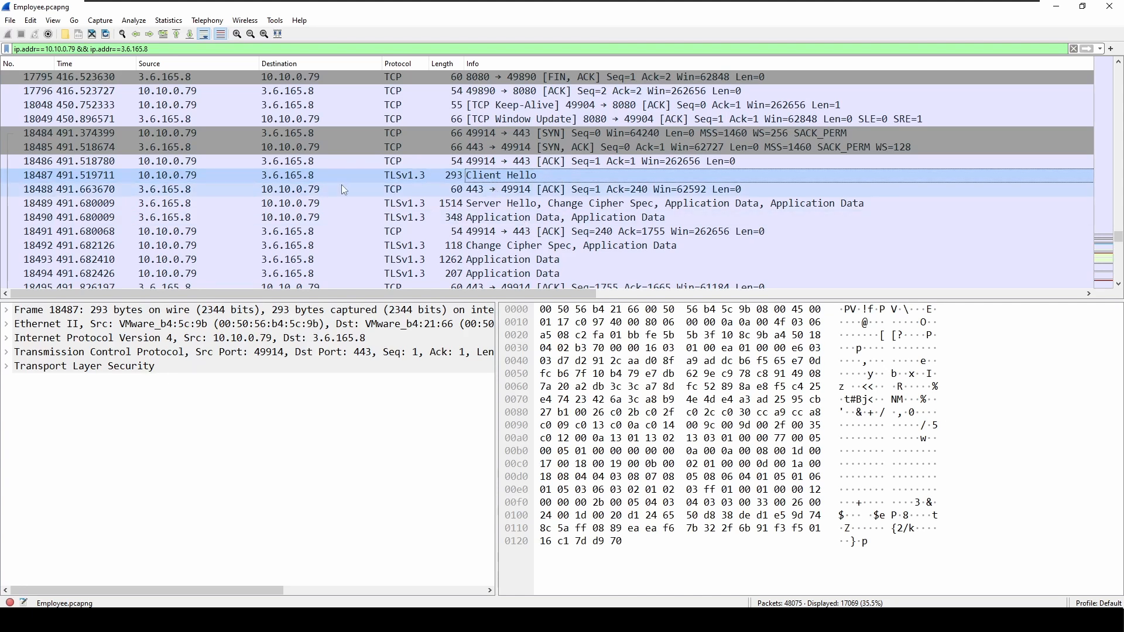
Examine the Client Hello's source, destination and details, plus the packets following it in the port 443 exchange with 3.6.165.8
{"action": "left_click", "coordinate": [140, 176]}
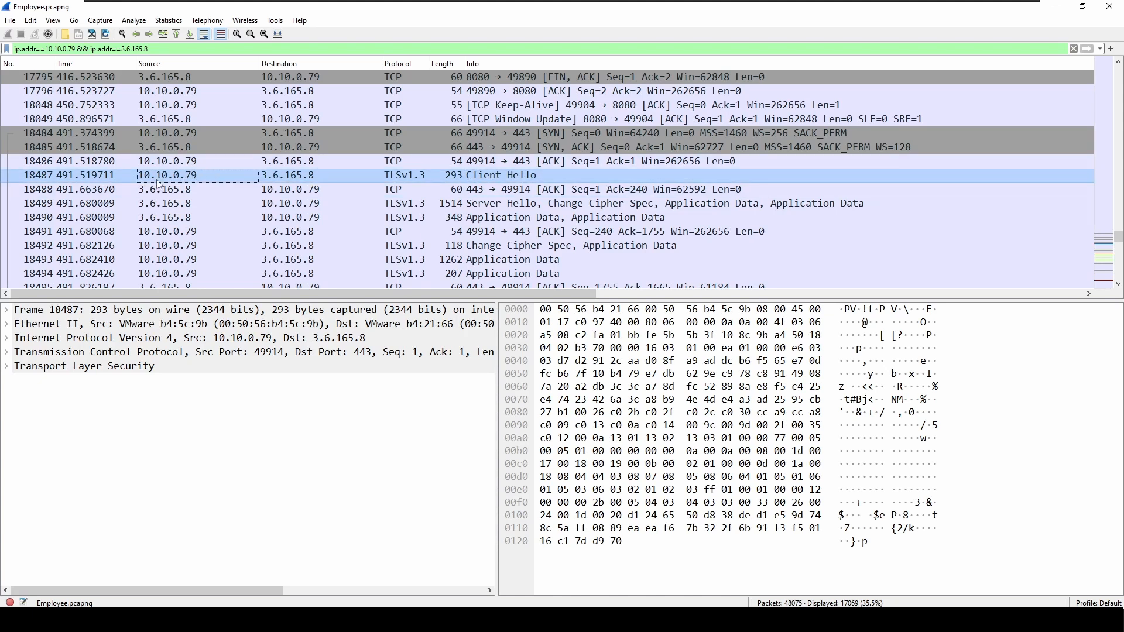
{"action": "left_click", "coordinate": [313, 176]}
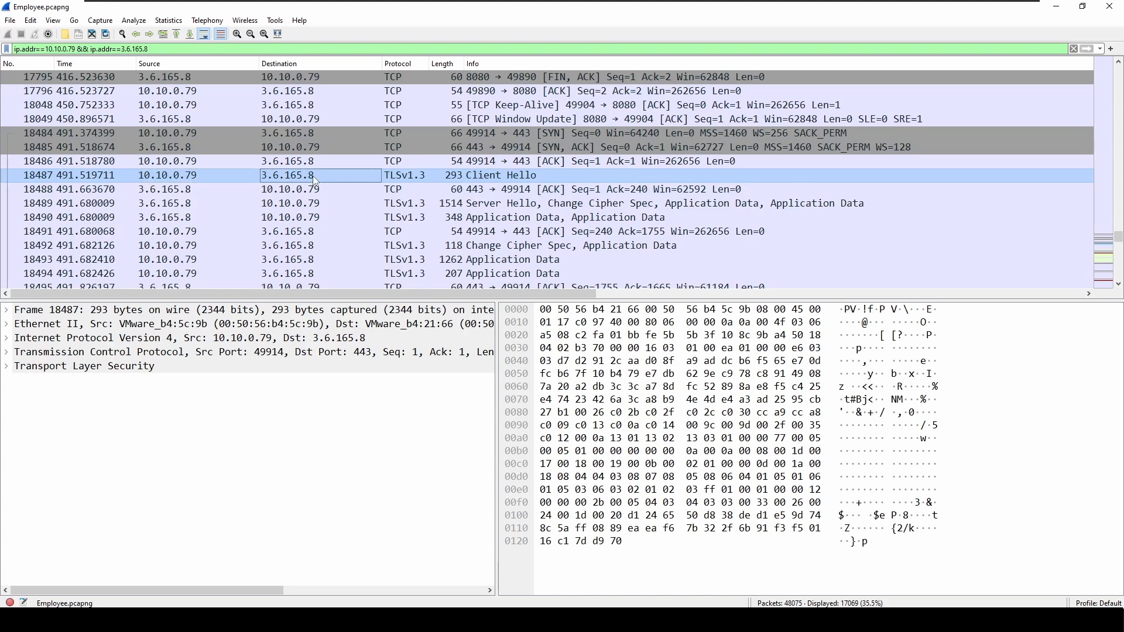
{"action": "left_click", "coordinate": [501, 176]}
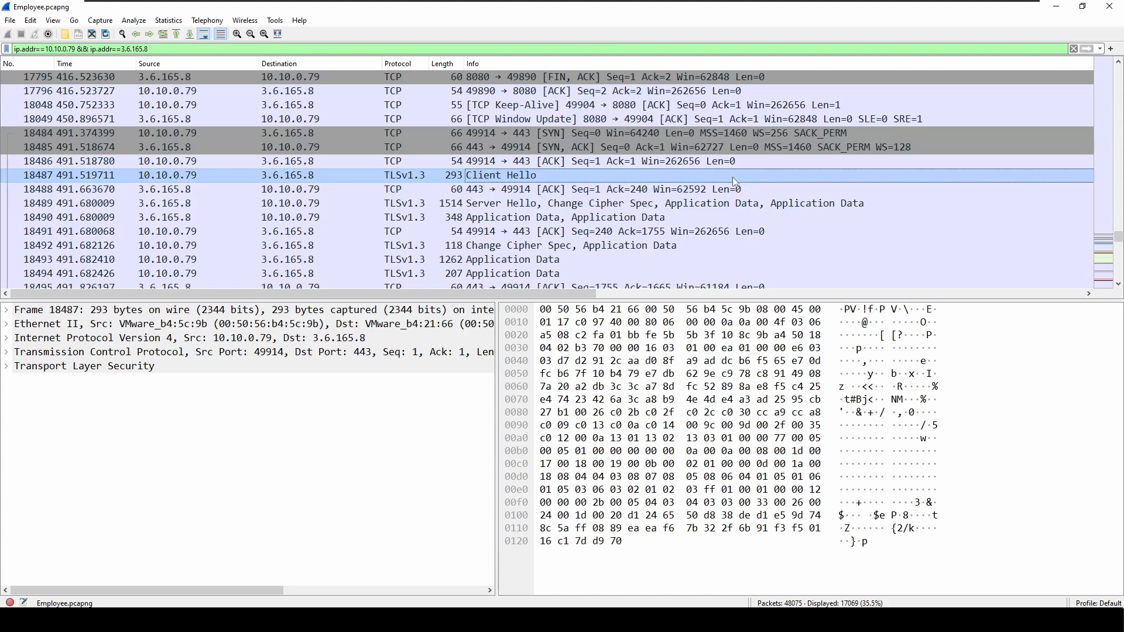
{"action": "scroll", "coordinate": [734, 182], "scroll_direction": "down", "scroll_amount": 3}
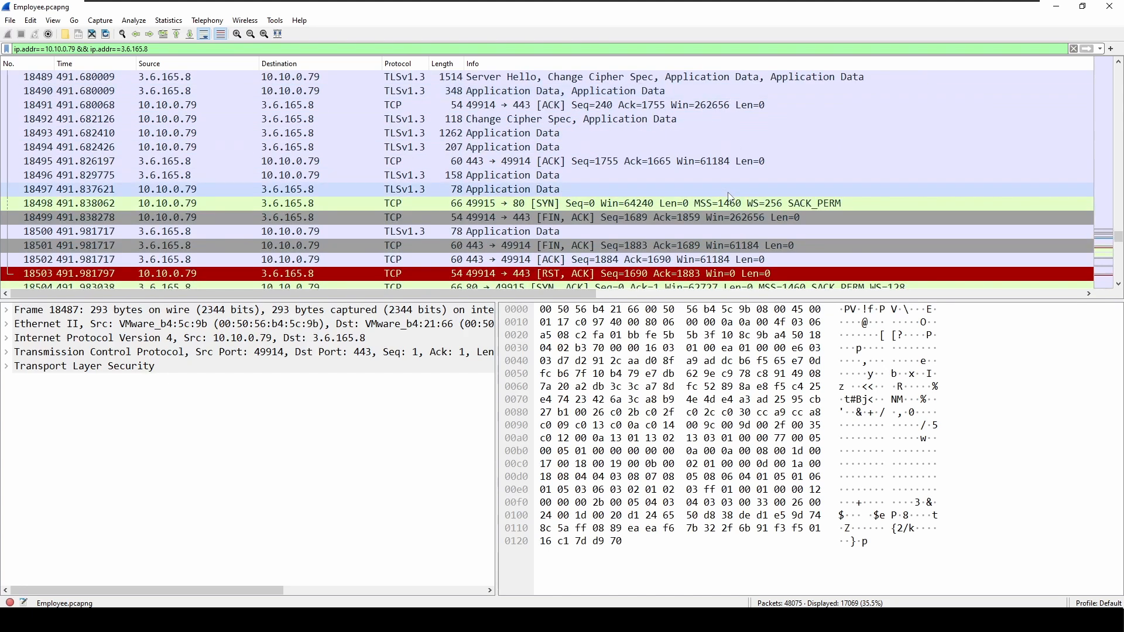
{"action": "left_click", "coordinate": [730, 193]}
{"action": "scroll", "coordinate": [708, 207], "scroll_direction": "down", "scroll_amount": 1}
{"action": "left_click", "coordinate": [691, 219]}
{"action": "scroll", "coordinate": [691, 219], "scroll_direction": "up", "scroll_amount": 1}
{"action": "scroll", "coordinate": [692, 223], "scroll_direction": "down", "scroll_amount": 6}
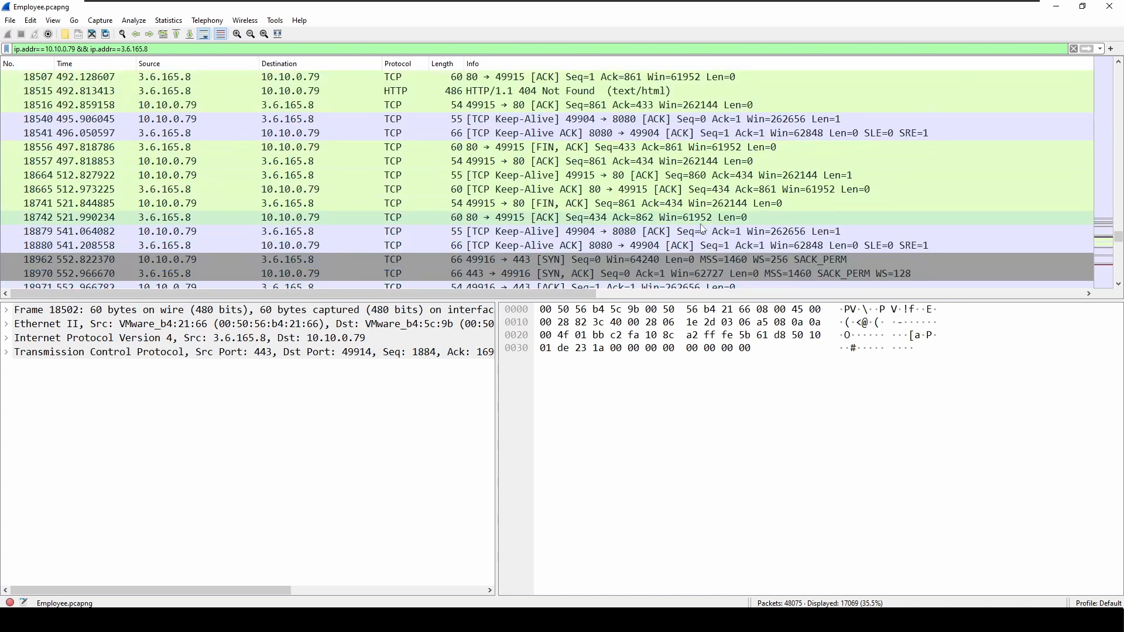
Review the port 80 traffic and subsequent TLS sessions between 10.10.0.79 and 3.6.165.8, comparing them with the first port 443 handshake
{"action": "left_click", "coordinate": [702, 175]}
{"action": "scroll", "coordinate": [743, 227], "scroll_direction": "up", "scroll_amount": 4}
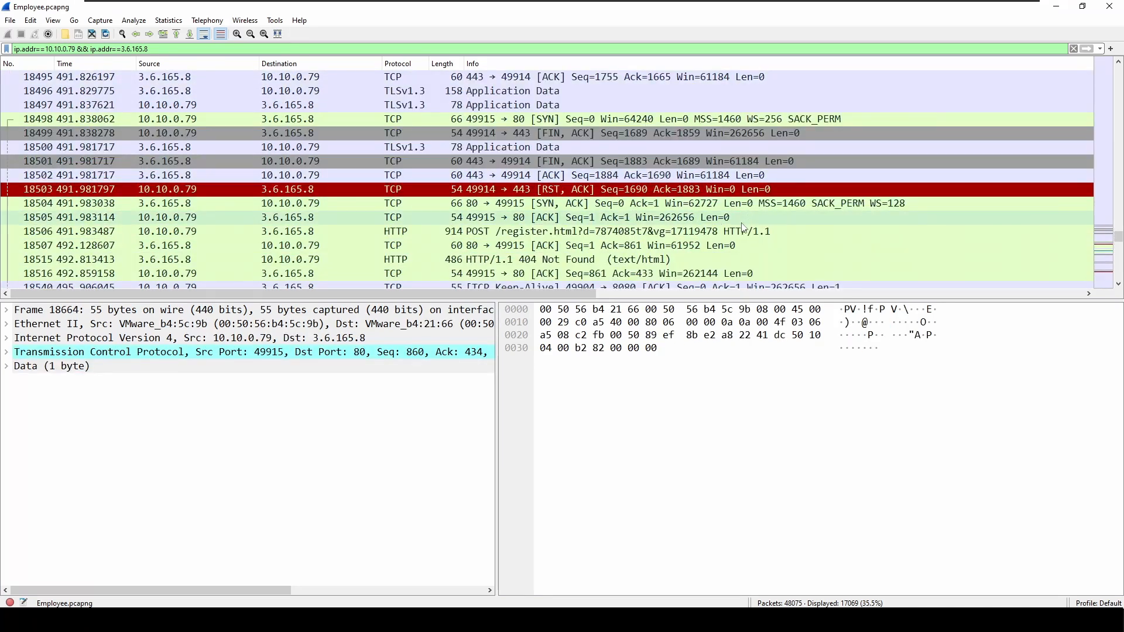
{"action": "left_click", "coordinate": [741, 222]}
{"action": "left_click", "coordinate": [741, 246]}
{"action": "scroll", "coordinate": [741, 258], "scroll_direction": "up", "scroll_amount": 3}
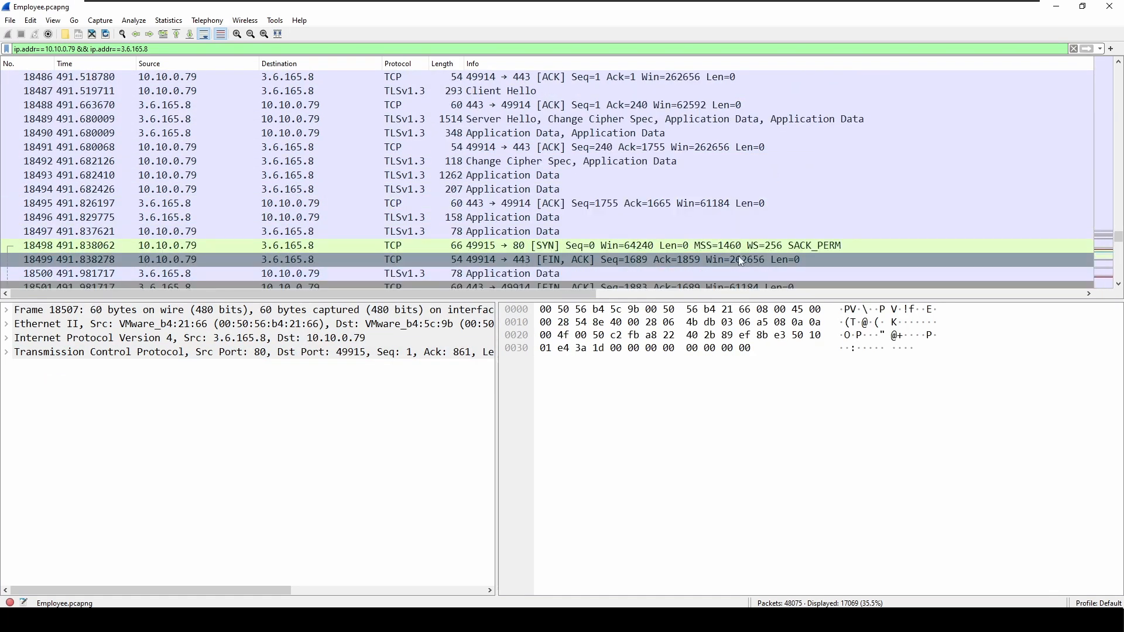
{"action": "left_click", "coordinate": [735, 247]}
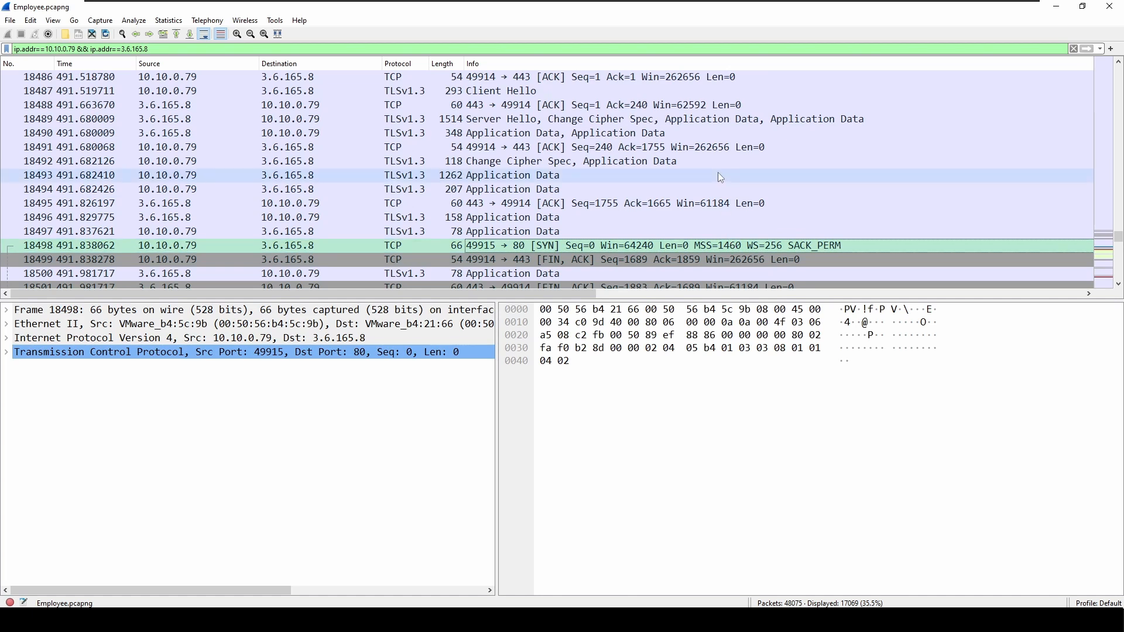
{"action": "scroll", "coordinate": [720, 176], "scroll_direction": "down", "scroll_amount": 5}
{"action": "left_click", "coordinate": [720, 191]}
{"action": "scroll", "coordinate": [757, 219], "scroll_direction": "down", "scroll_amount": 5}
{"action": "left_click", "coordinate": [758, 219]}
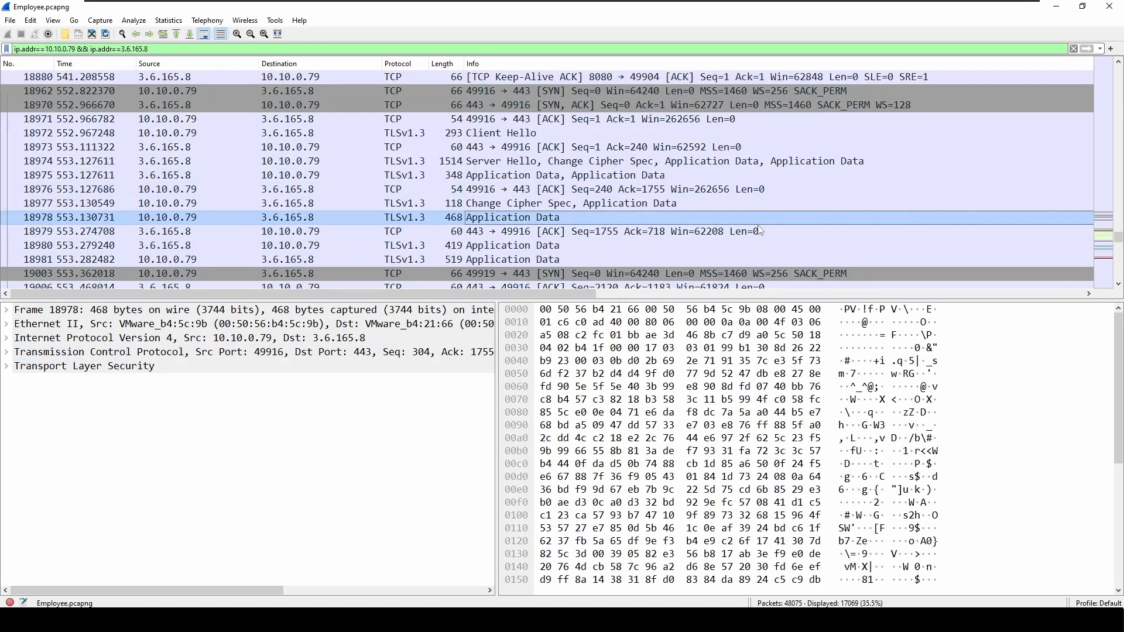
{"action": "scroll", "coordinate": [755, 225], "scroll_direction": "up", "scroll_amount": 10}
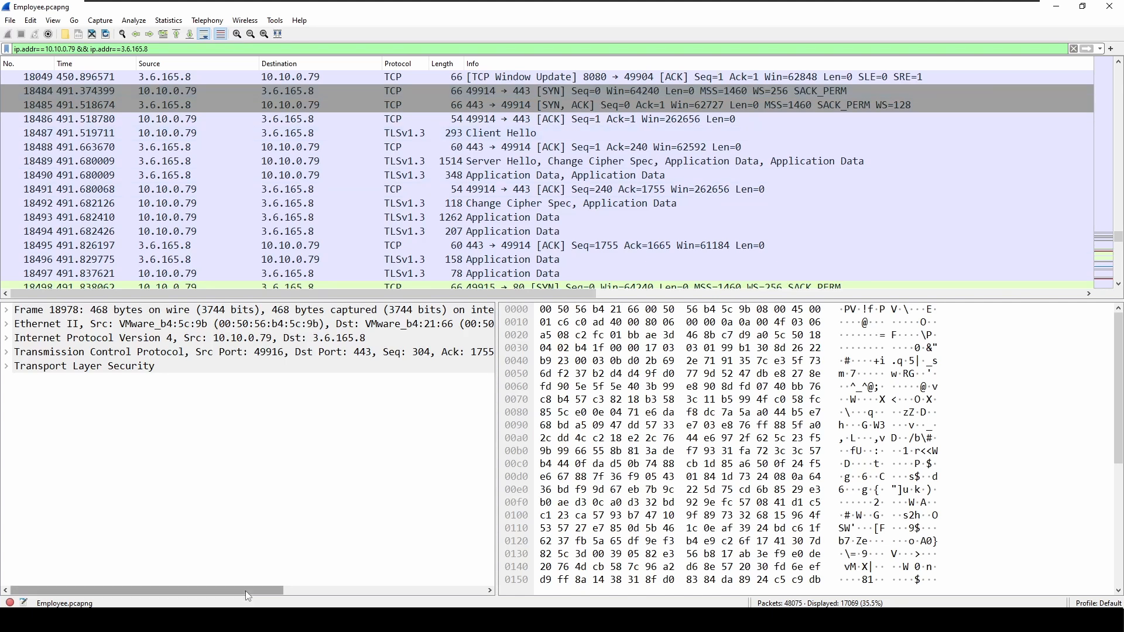
Switch to answers.odt and enter 3.6.165.8:443 as the Task 1 answer, checking the port in Wireshark
{"action": "key", "text": "alt+Tab"}
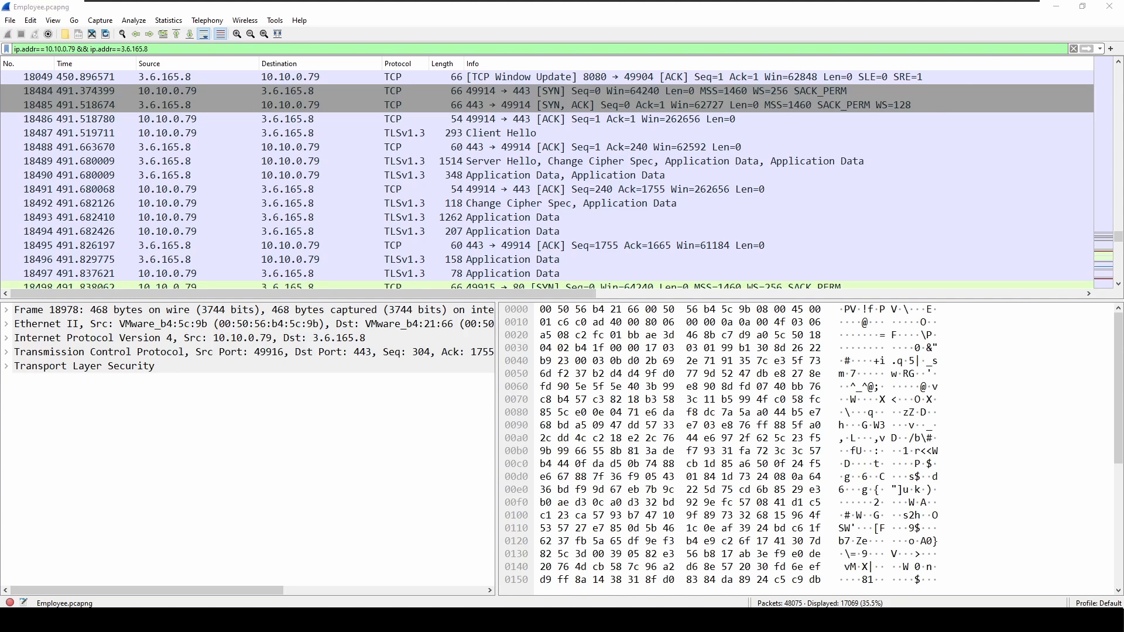
{"action": "scroll", "coordinate": [275, 342], "scroll_direction": "down", "scroll_amount": 1}
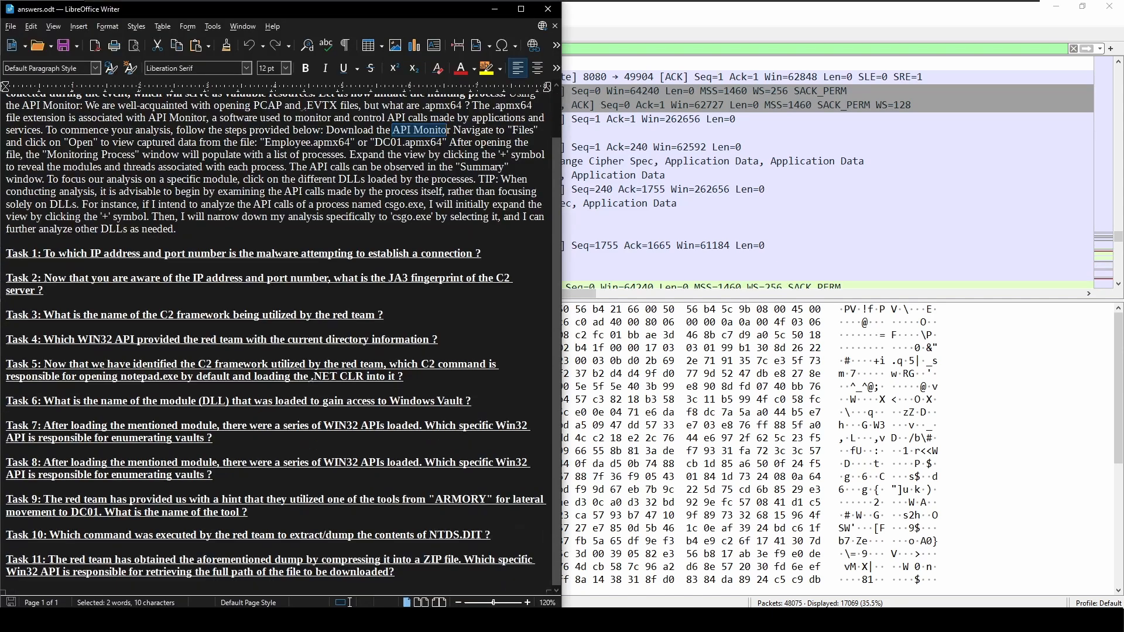
{"action": "left_click", "coordinate": [6, 265]}
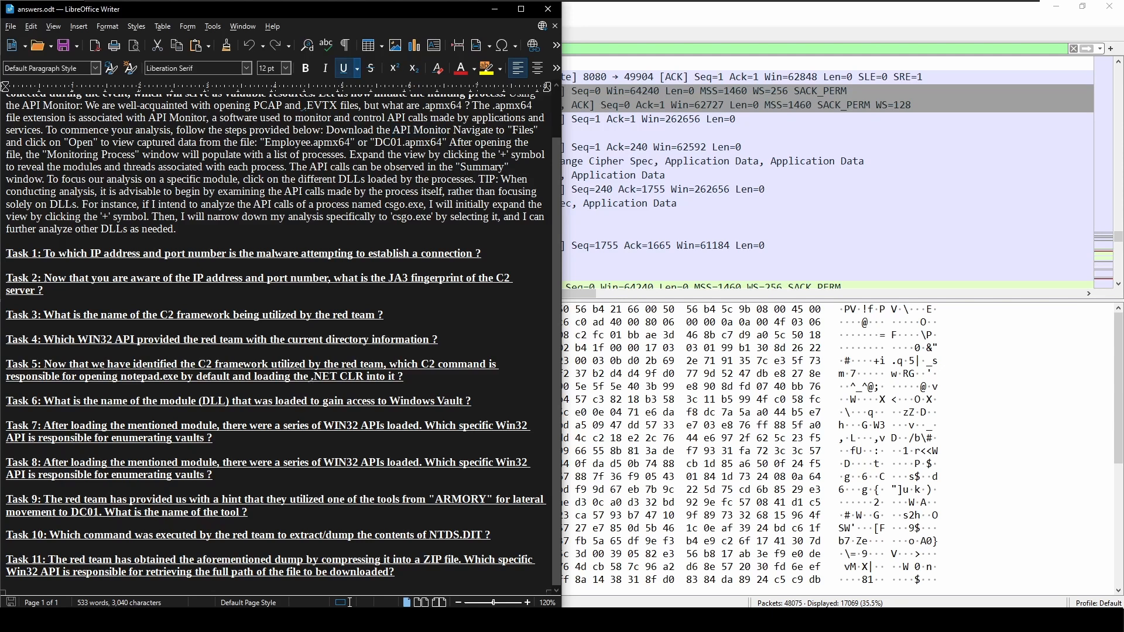
{"action": "key", "text": "alt+Tab"}
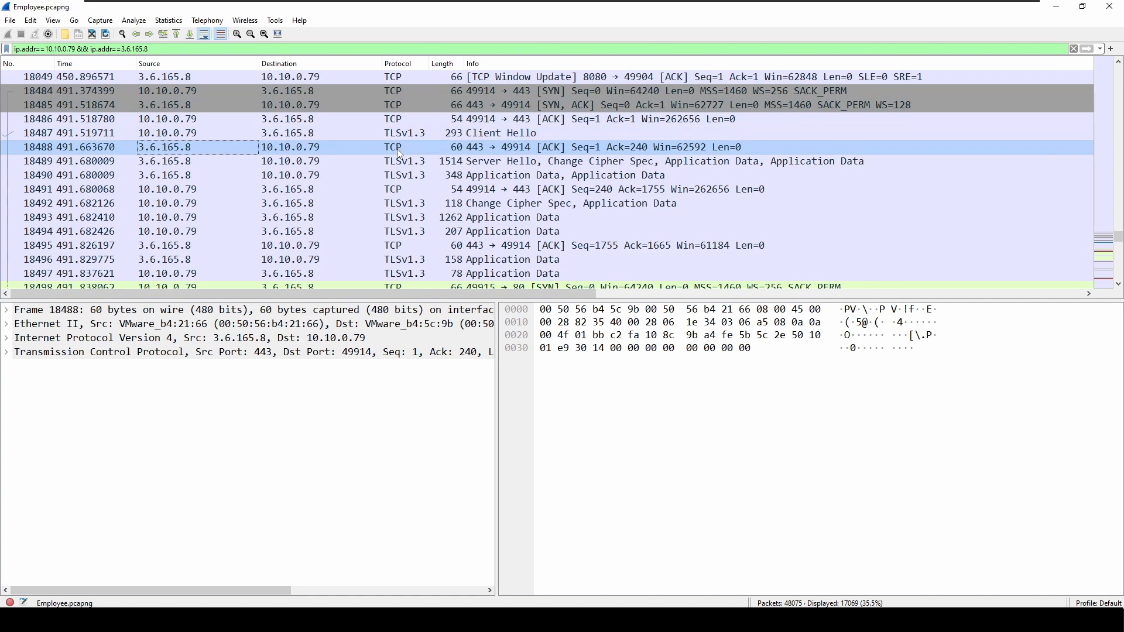
{"action": "key", "text": "alt+Tab"}
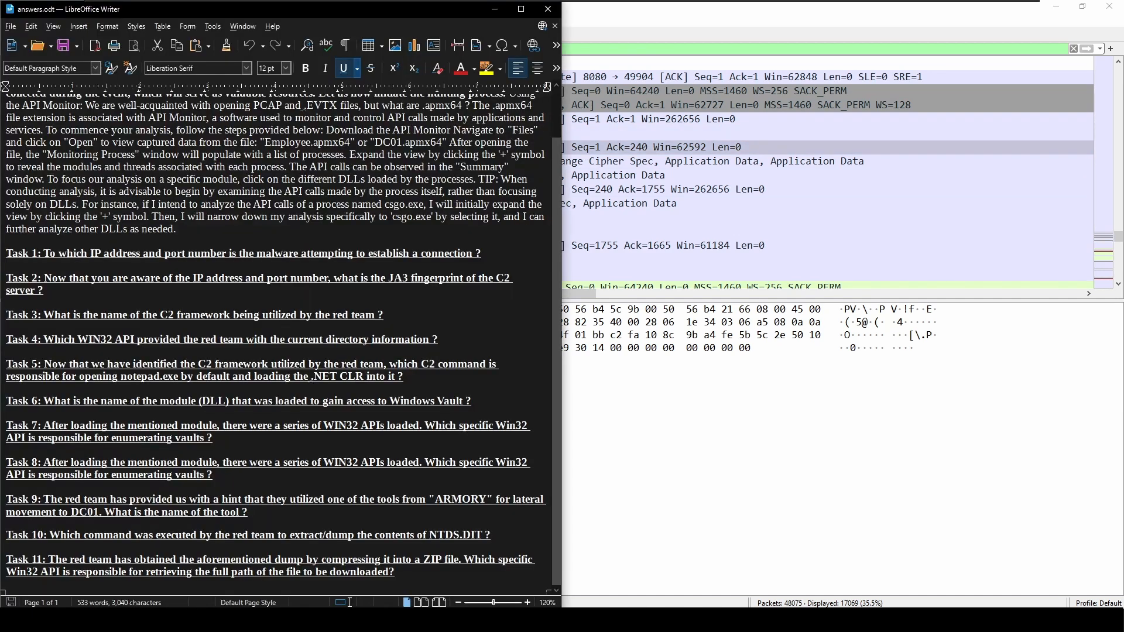
{"action": "type", "text": "3.6.165.8:443"}
{"action": "key", "text": "ctrl+u"}
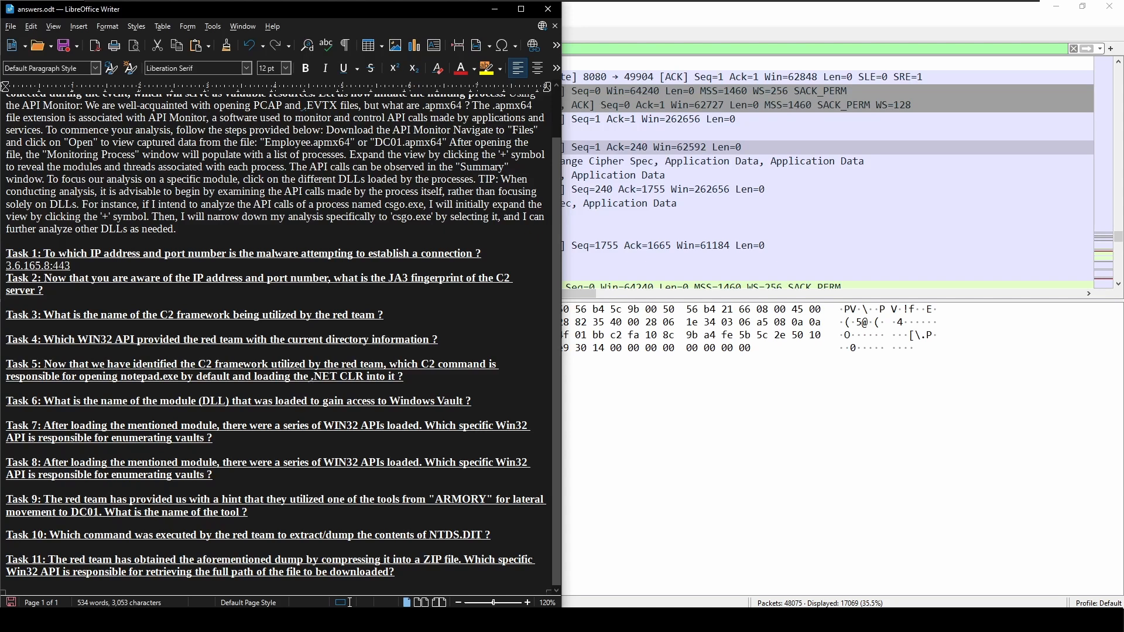
In Wireshark, expand the TLS handshake details of Client Hello packet 18487 and copy its JA3 value
{"action": "left_click", "coordinate": [769, 163]}
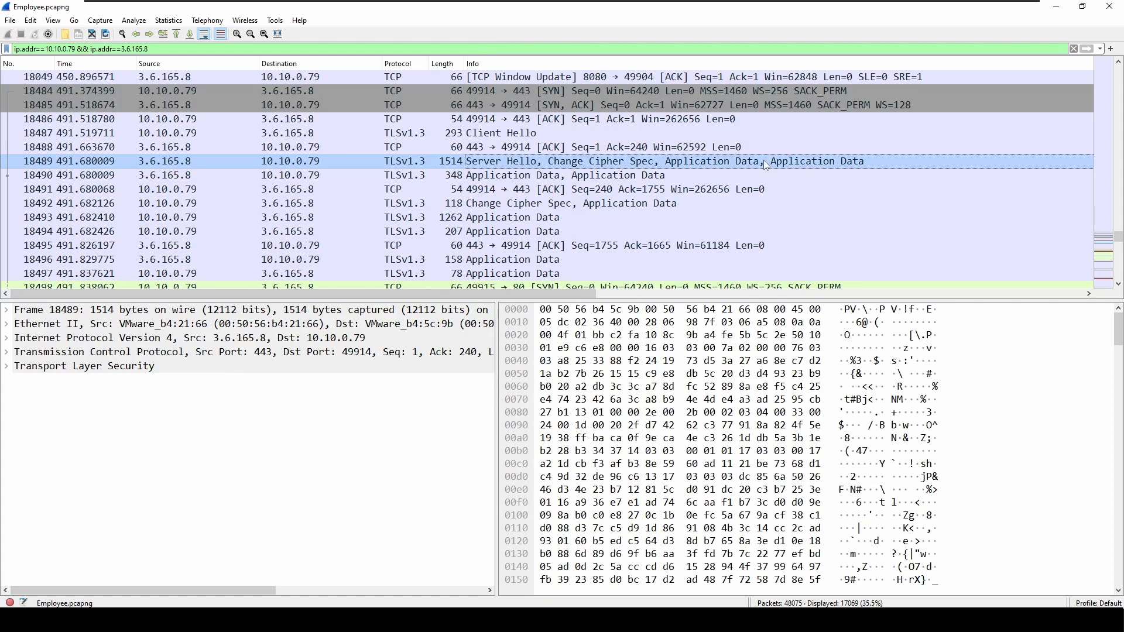
{"action": "left_click", "coordinate": [628, 129]}
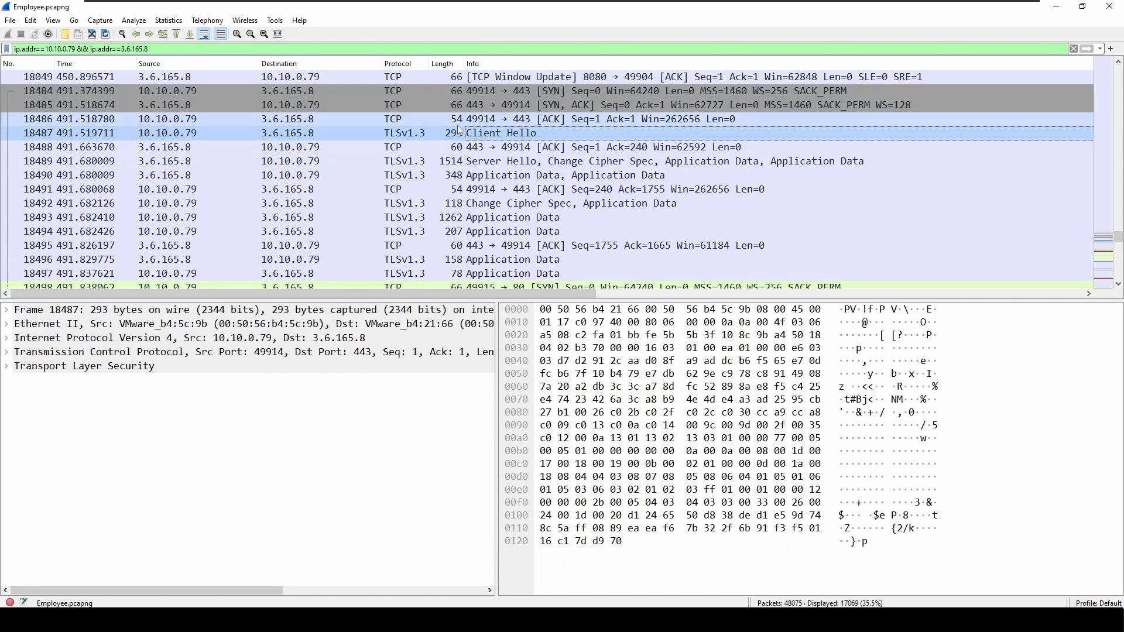
{"action": "left_click", "coordinate": [7, 366]}
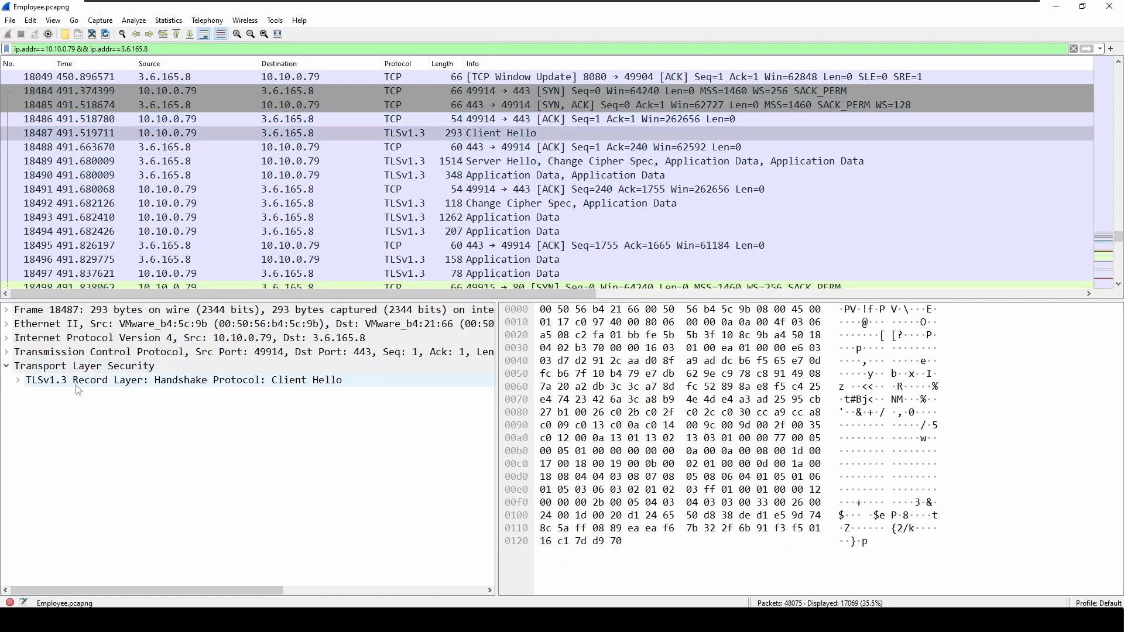
{"action": "left_click", "coordinate": [19, 380]}
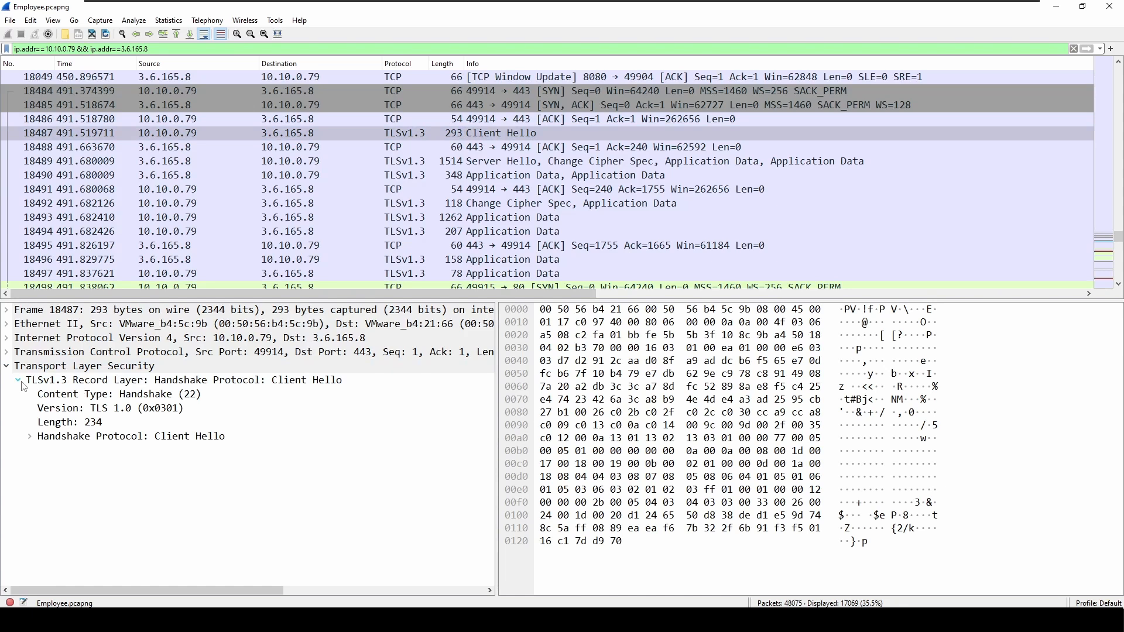
{"action": "left_click", "coordinate": [30, 437]}
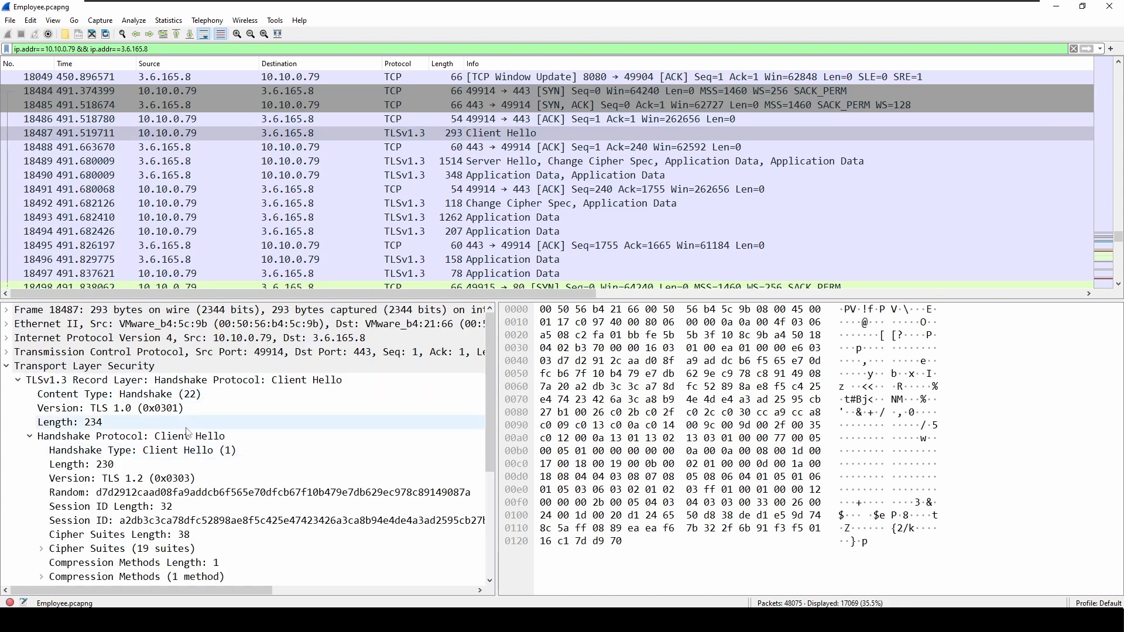
{"action": "scroll", "coordinate": [195, 423], "scroll_direction": "down", "scroll_amount": 1}
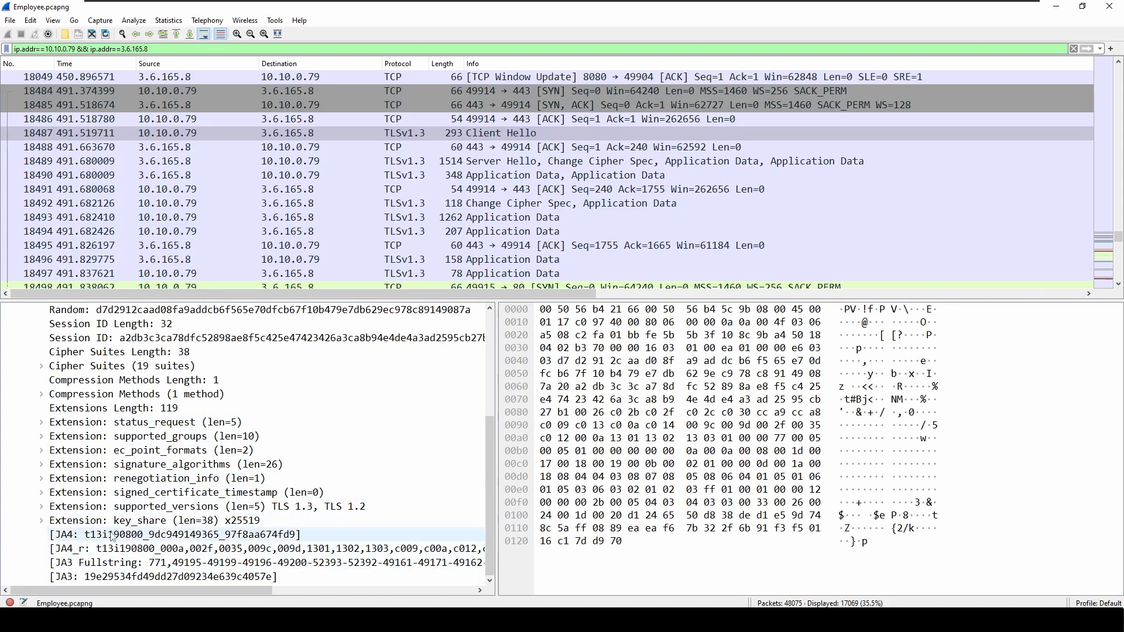
{"action": "left_click", "coordinate": [110, 581]}
{"action": "right_click", "coordinate": [119, 581]}
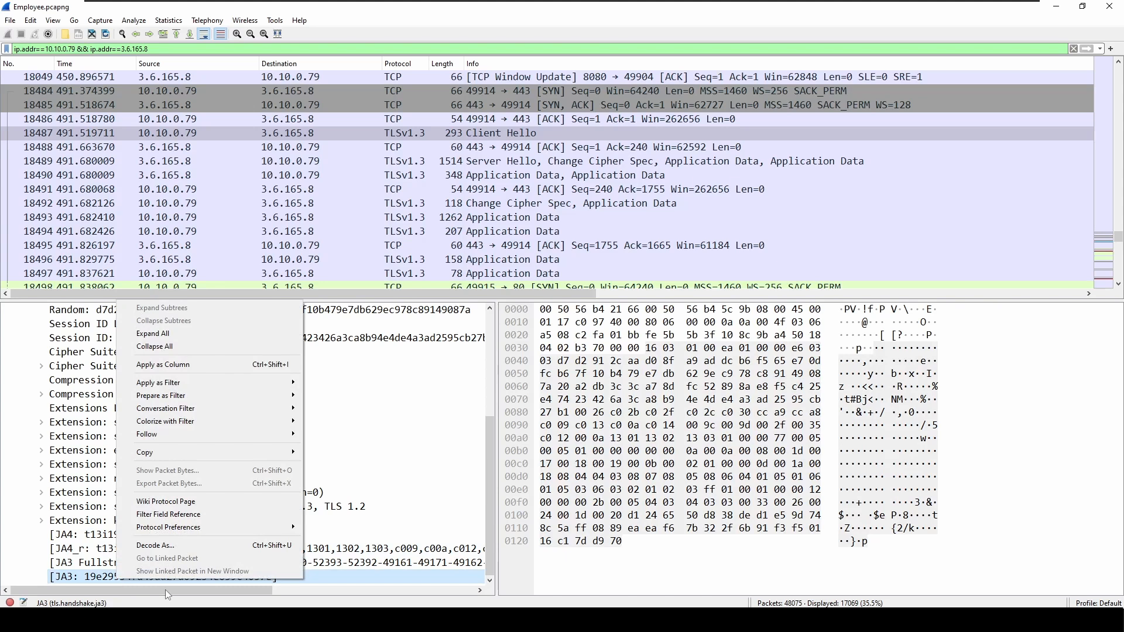
{"action": "mouse_move", "coordinate": [230, 455]}
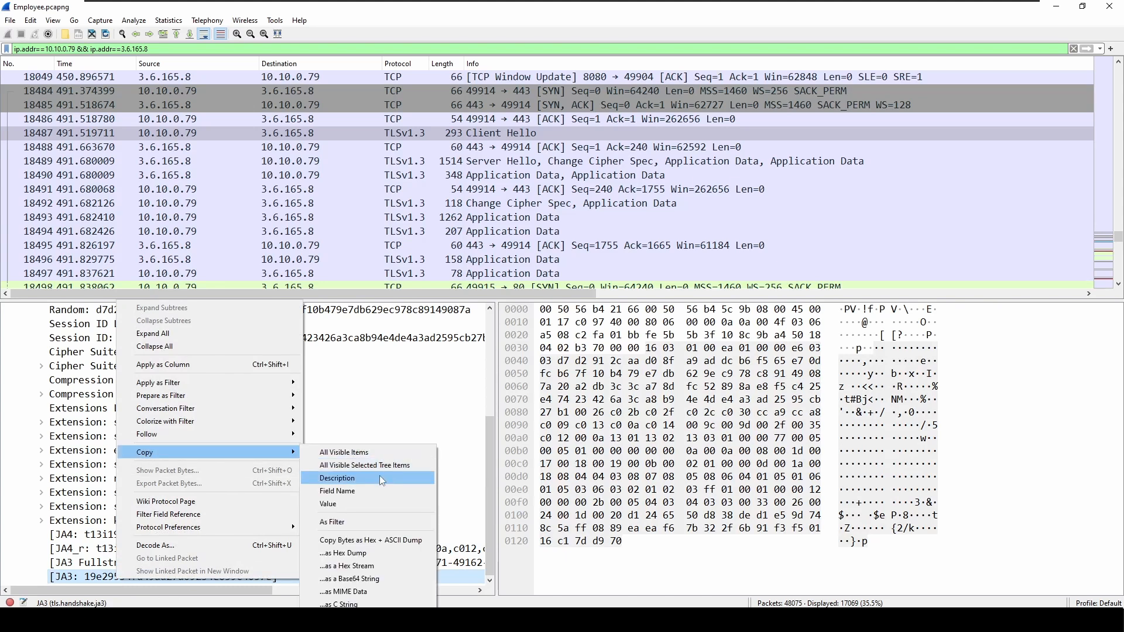
{"action": "left_click", "coordinate": [367, 502]}
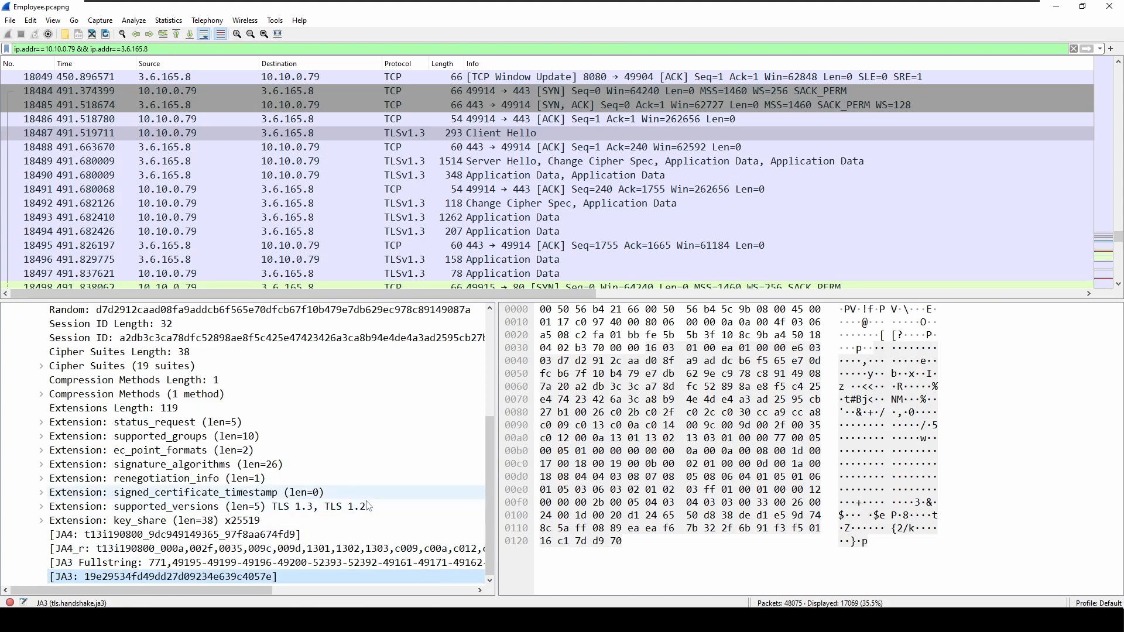
In answers.odt, paste 19e29534fd49dd27d09234e639c4057e as the Task 2 answer and enter Sliver for Task 3
{"action": "key", "text": "alt+Tab"}
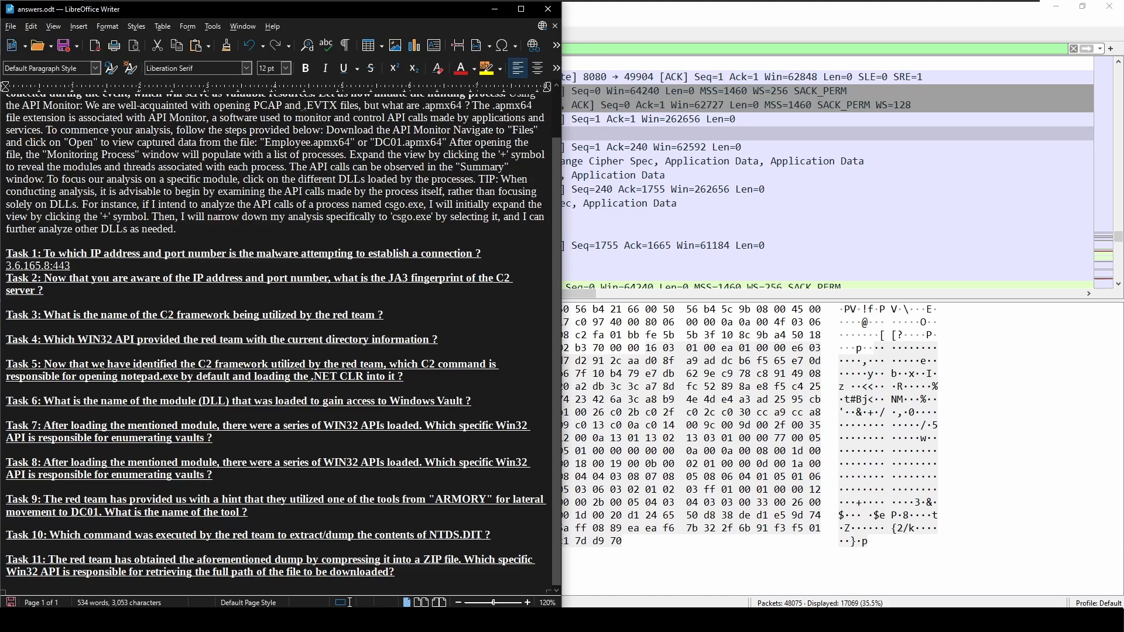
{"action": "right_click", "coordinate": [82, 301]}
{"action": "left_click", "coordinate": [149, 332]}
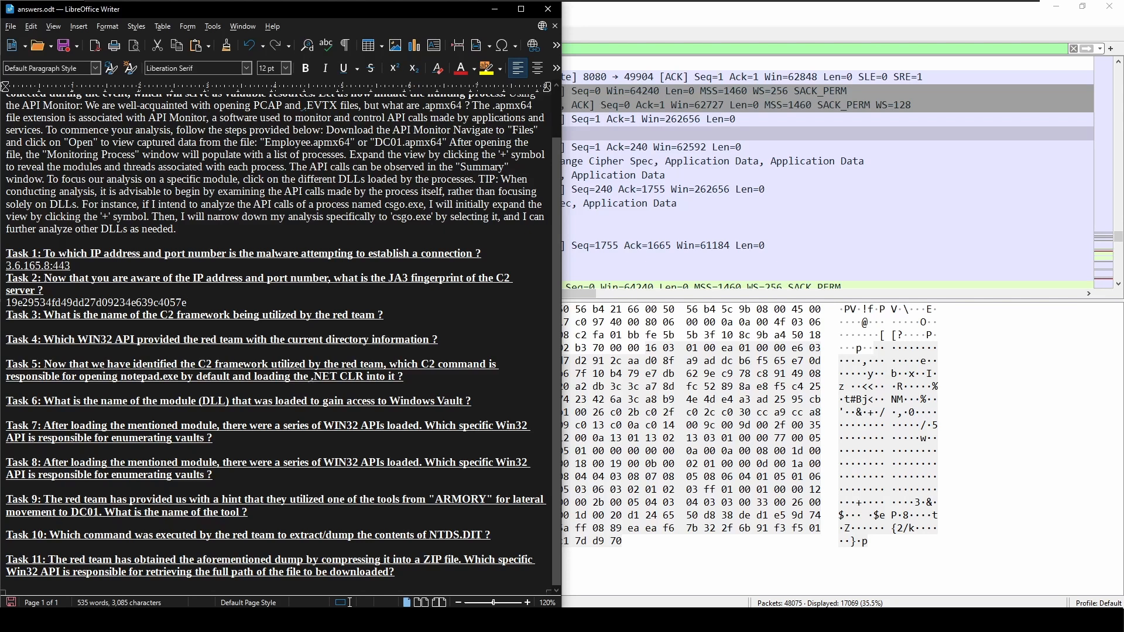
{"action": "type", "text": "Sliver"}
Switch to Employee.apmx64 in API Monitor, select the csgo.exe module and examine the start of its API call list for the current directory call
{"action": "key", "text": "alt+Tab"}
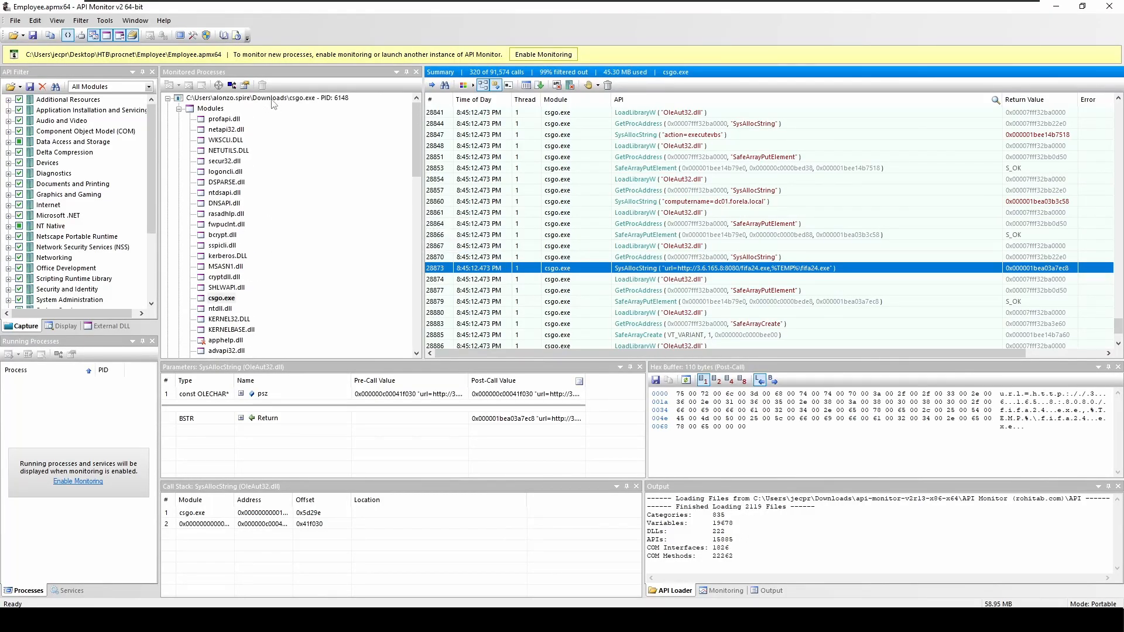
{"action": "scroll", "coordinate": [257, 284], "scroll_direction": "down", "scroll_amount": 3}
{"action": "left_click", "coordinate": [215, 206]}
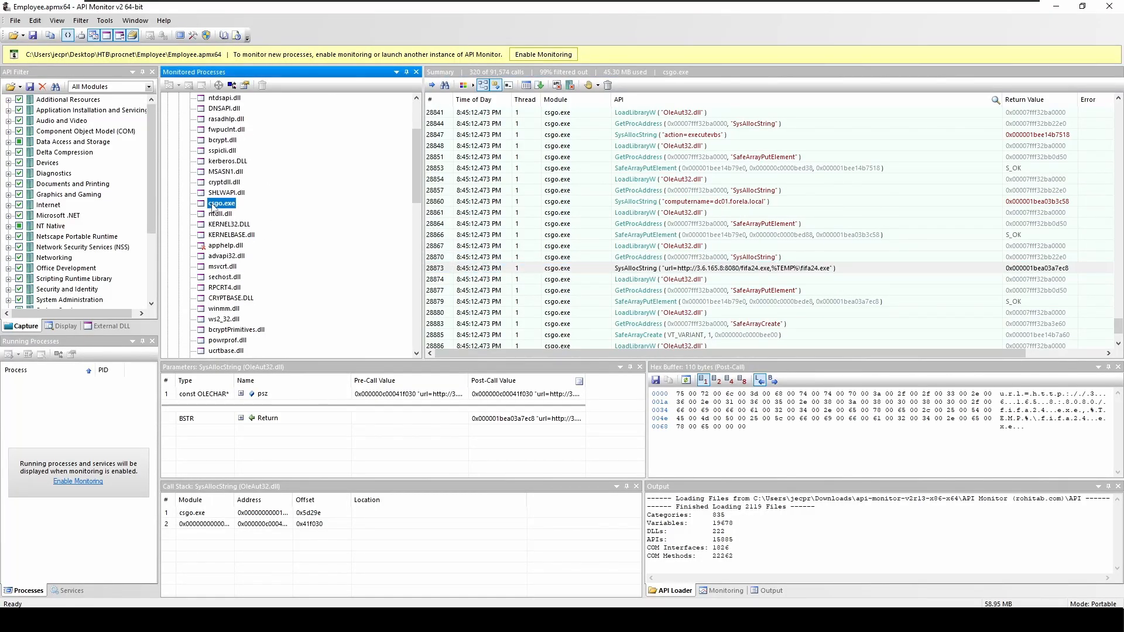
{"action": "left_click_drag", "start_coordinate": [1118, 326], "coordinate": [1106, 88]}
{"action": "mouse_move", "coordinate": [621, 117]}
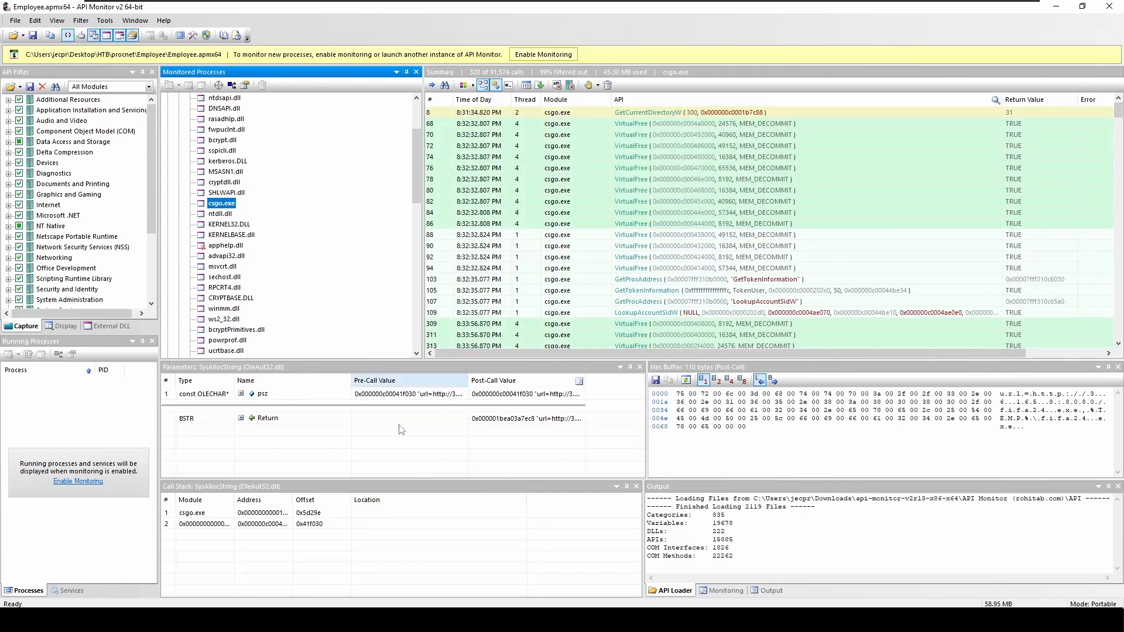
Return to answers.odt and enter GetCurrentDirectoryW as the Task 4 answer
{"action": "key", "text": "alt+Tab"}
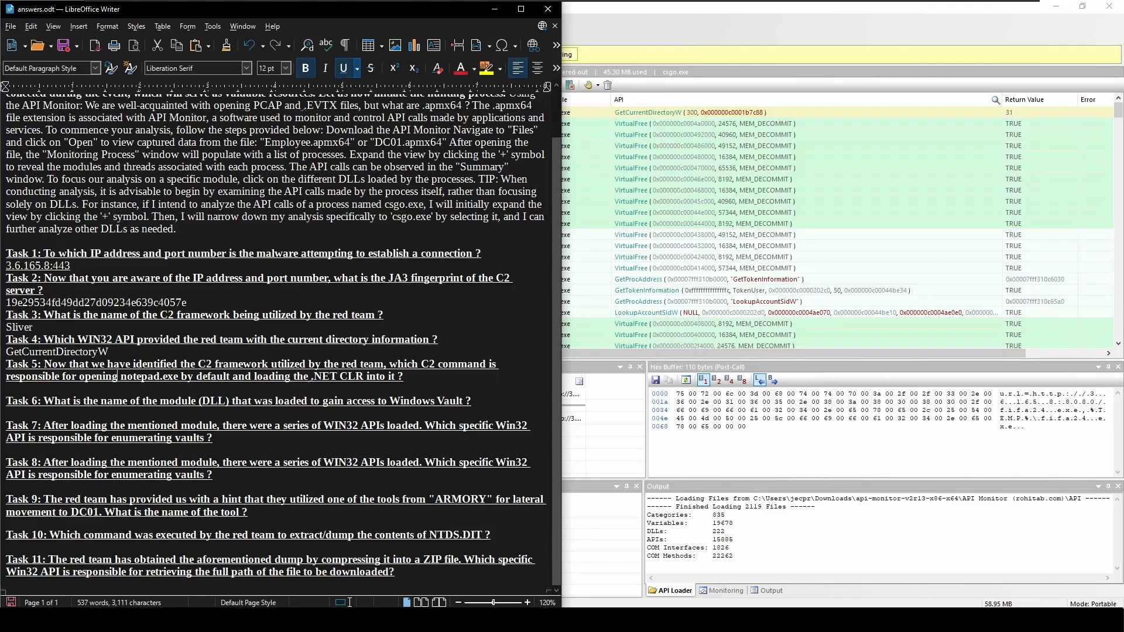
{"action": "key", "text": "ctrl+b"}
{"action": "key", "text": "ctrl+u"}
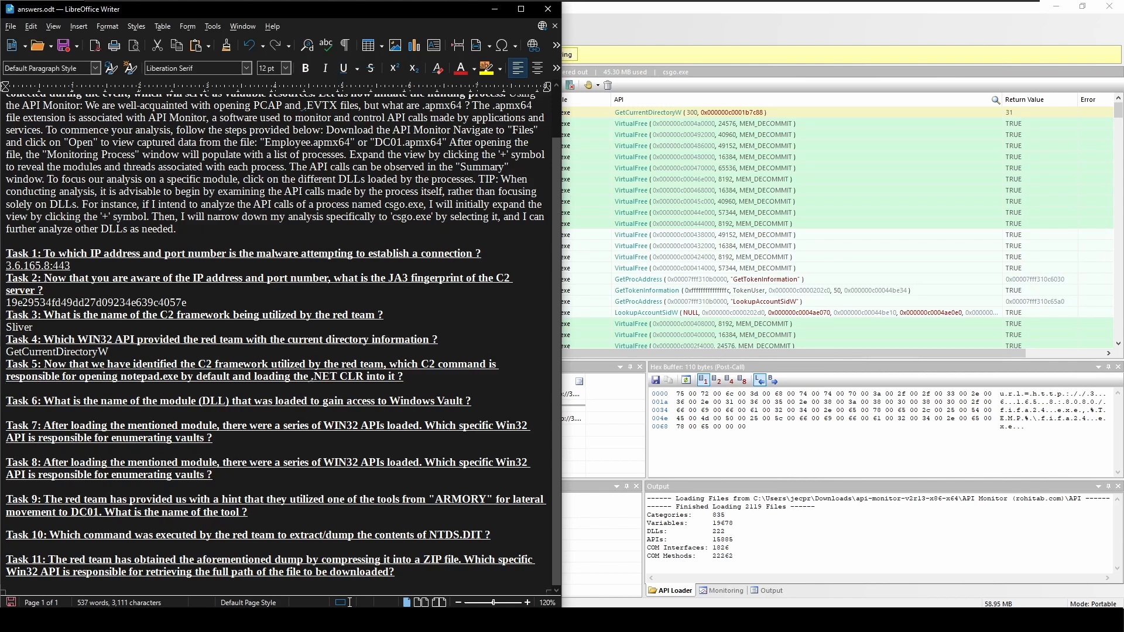
{"action": "key", "text": "ctrl+b"}
{"action": "key", "text": "ctrl+u"}
Read the Task 5 question, highlighting its mentions of notepad.exe and .NET CLR
{"action": "left_click_drag", "start_coordinate": [222, 364], "coordinate": [238, 364]}
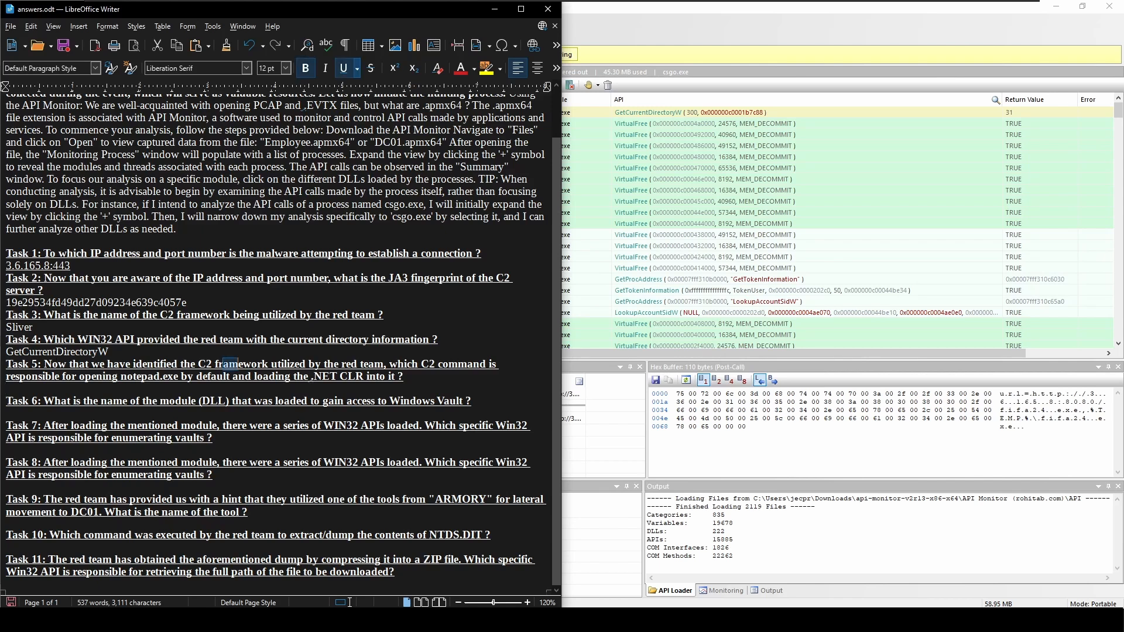
{"action": "left_click", "coordinate": [238, 364]}
{"action": "left_click_drag", "start_coordinate": [120, 377], "coordinate": [178, 376]}
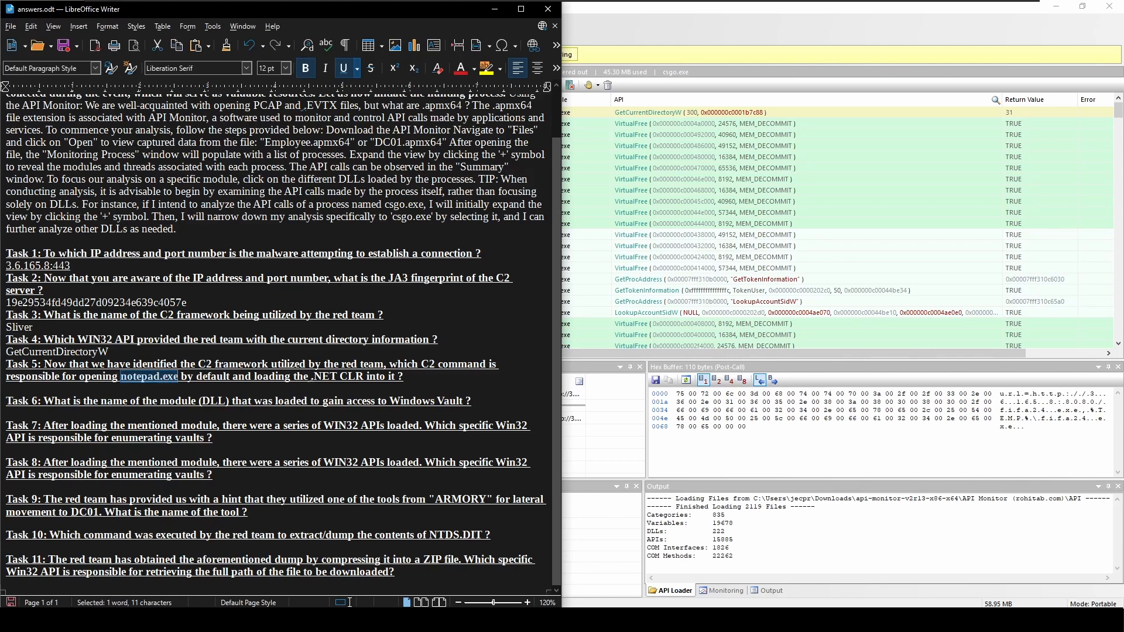
{"action": "left_click_drag", "start_coordinate": [309, 376], "coordinate": [403, 377]}
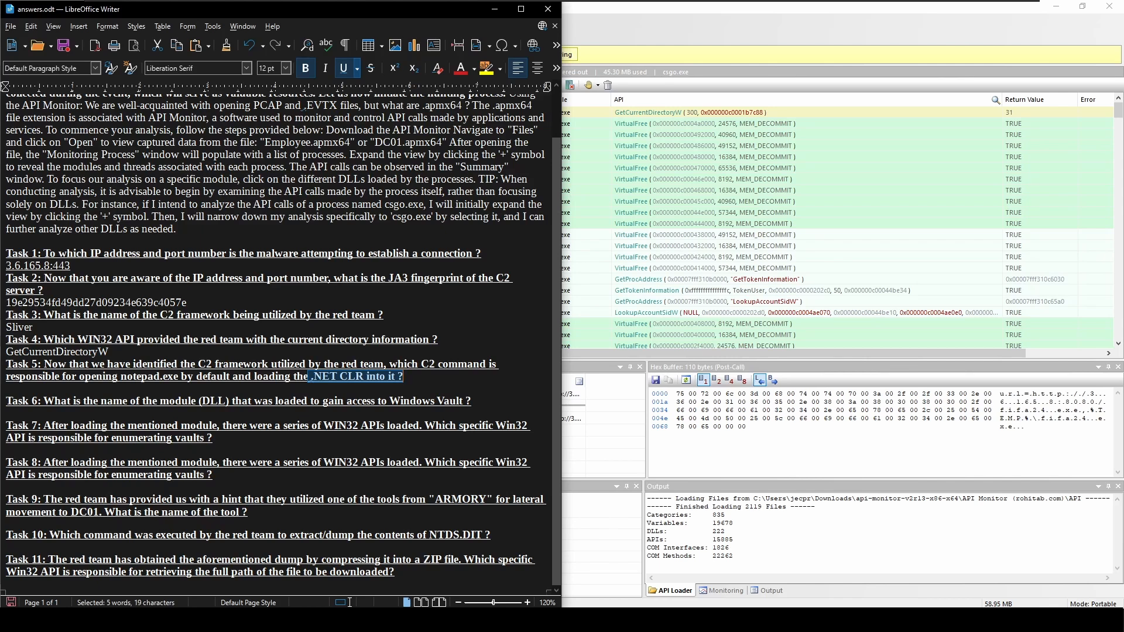
After a brief visit to a new browser tab, return to answers.odt and enter execute-assembly as the Task 5 answer
{"action": "key", "text": "alt+Tab"}
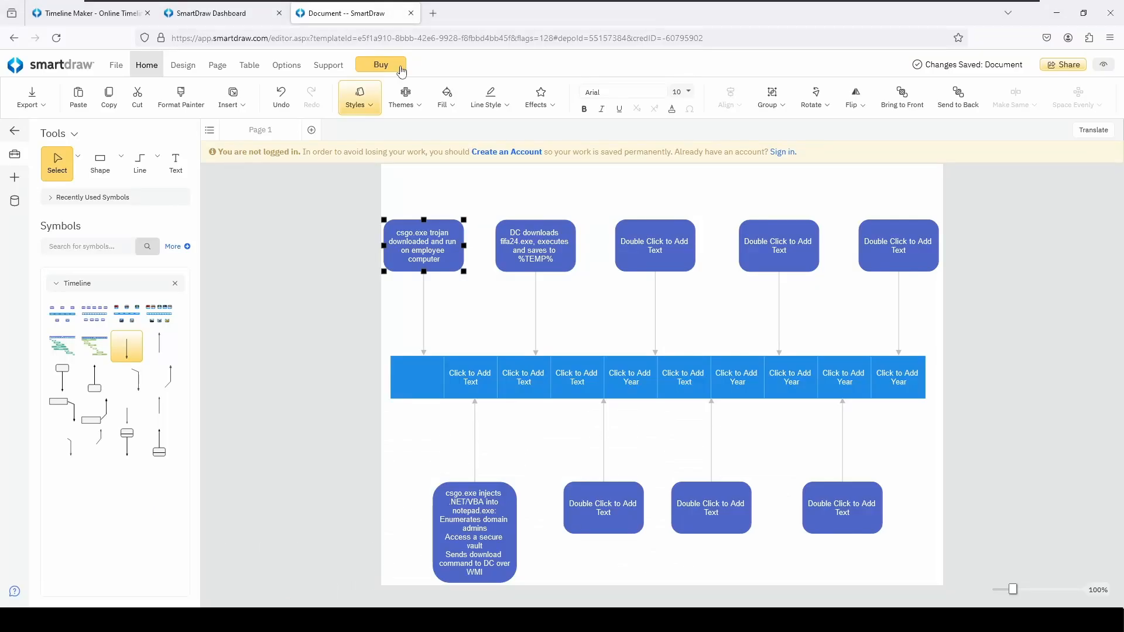
{"action": "left_click", "coordinate": [434, 12]}
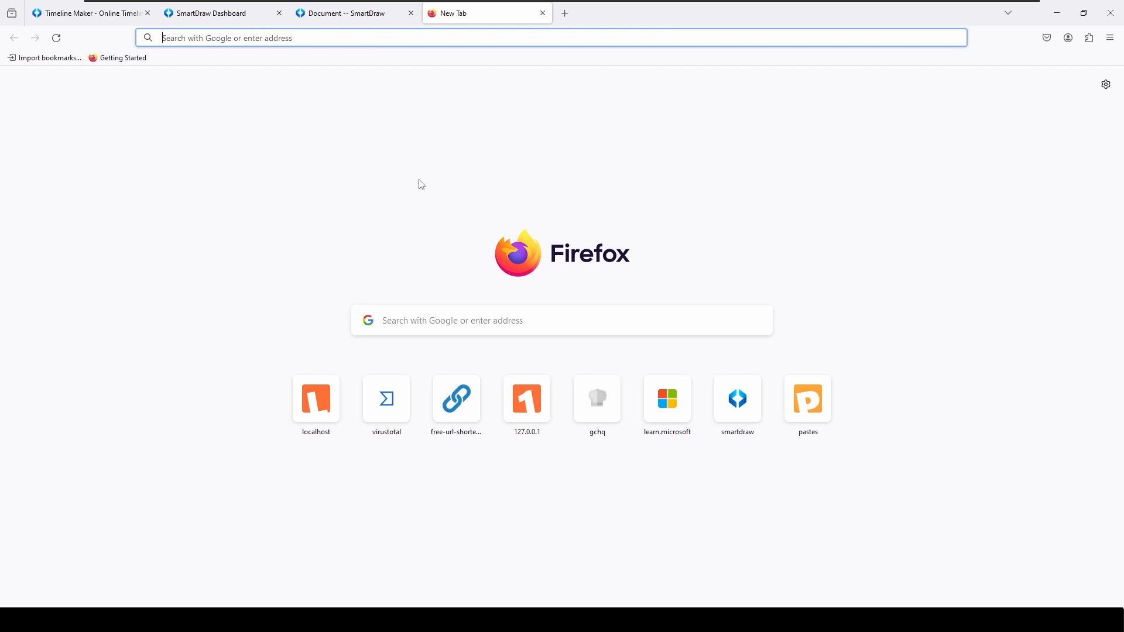
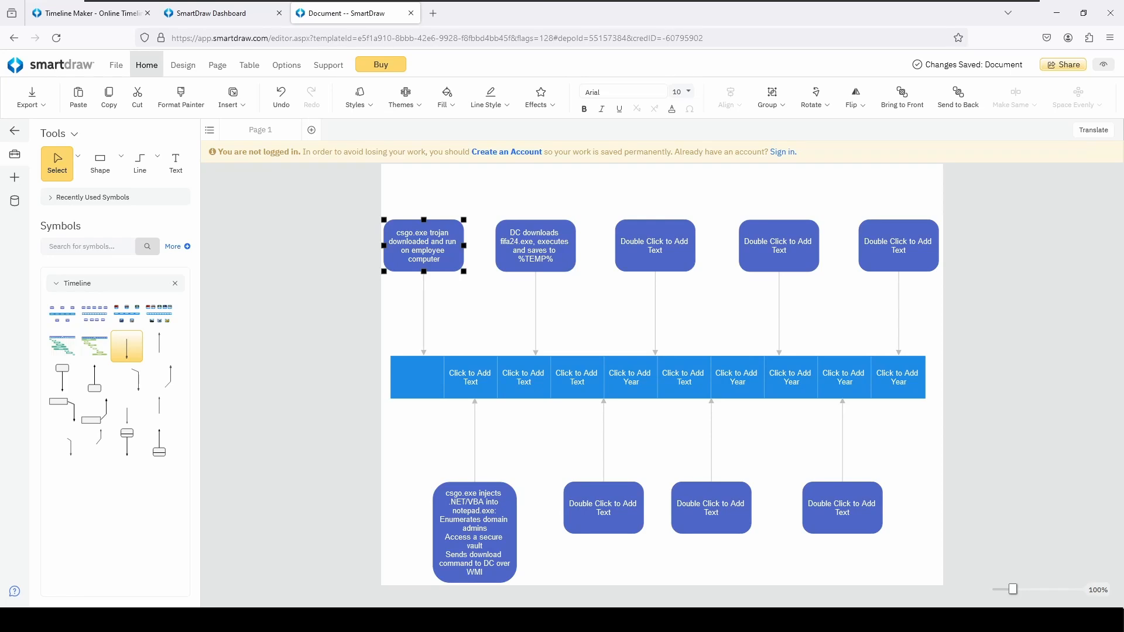
{"action": "left_click", "coordinate": [361, 619]}
{"action": "left_click", "coordinate": [7, 388]}
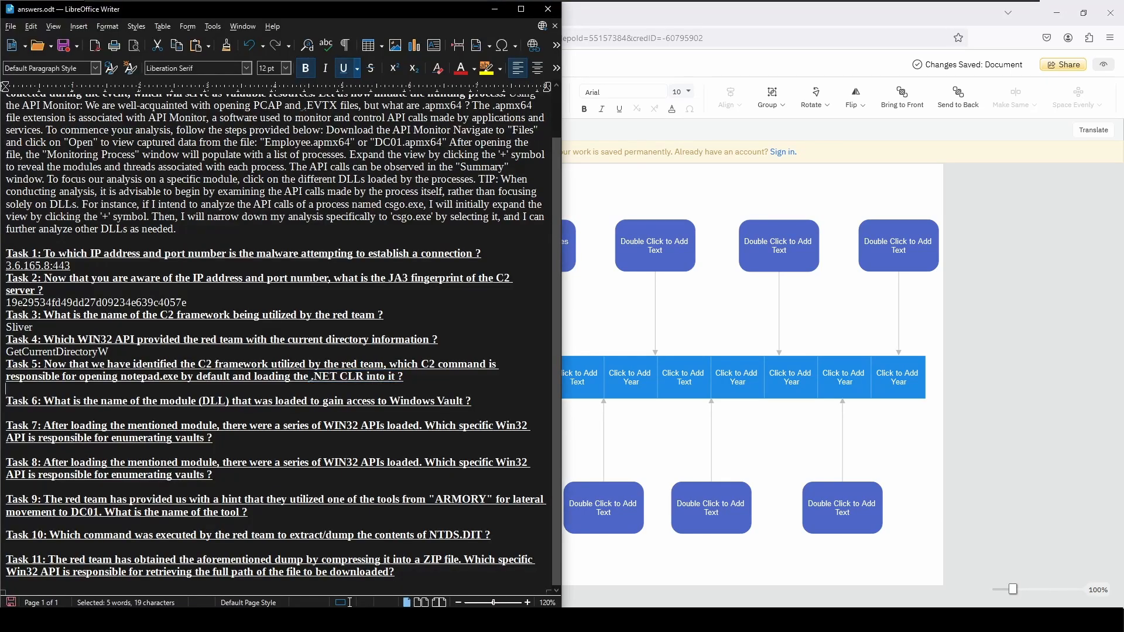
{"action": "type", "text": "execute-assembly"}
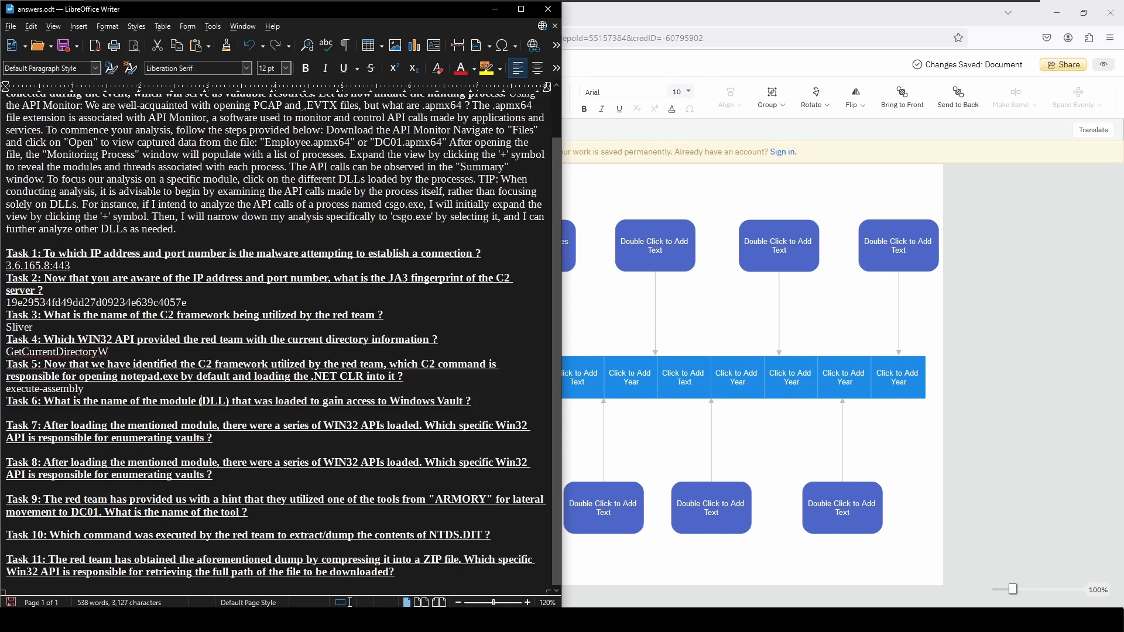
Enter Vaultcli.dll as the Task 6 answer, the module loaded to access Windows Vault
{"action": "left_click_drag", "start_coordinate": [202, 402], "coordinate": [226, 402]}
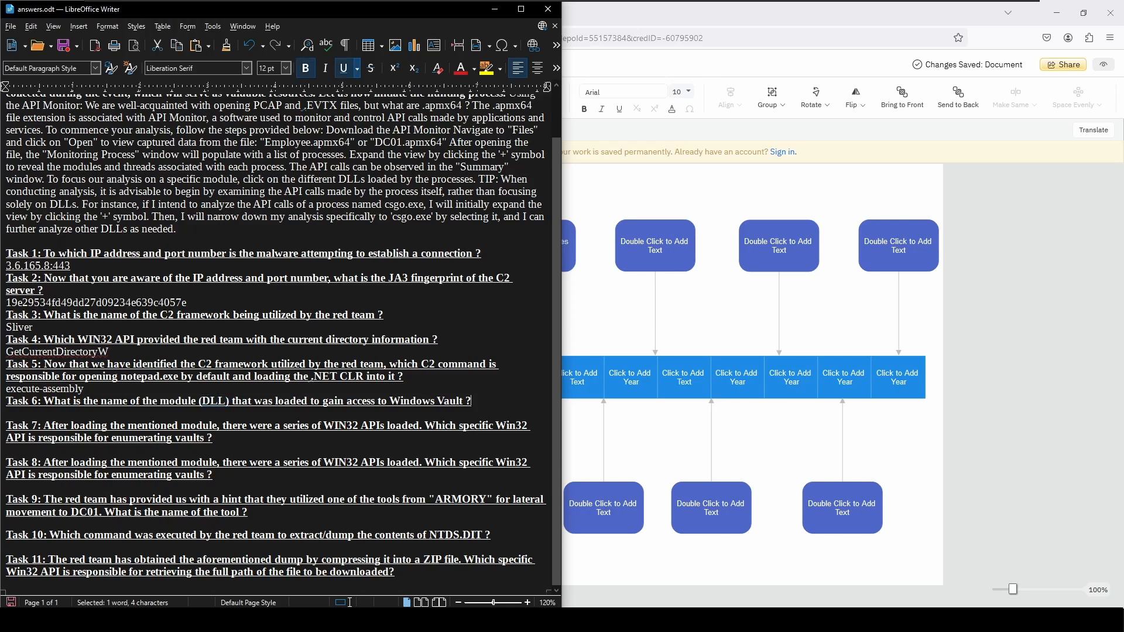
{"action": "left_click", "coordinate": [7, 413]}
{"action": "type", "text": "vault"}
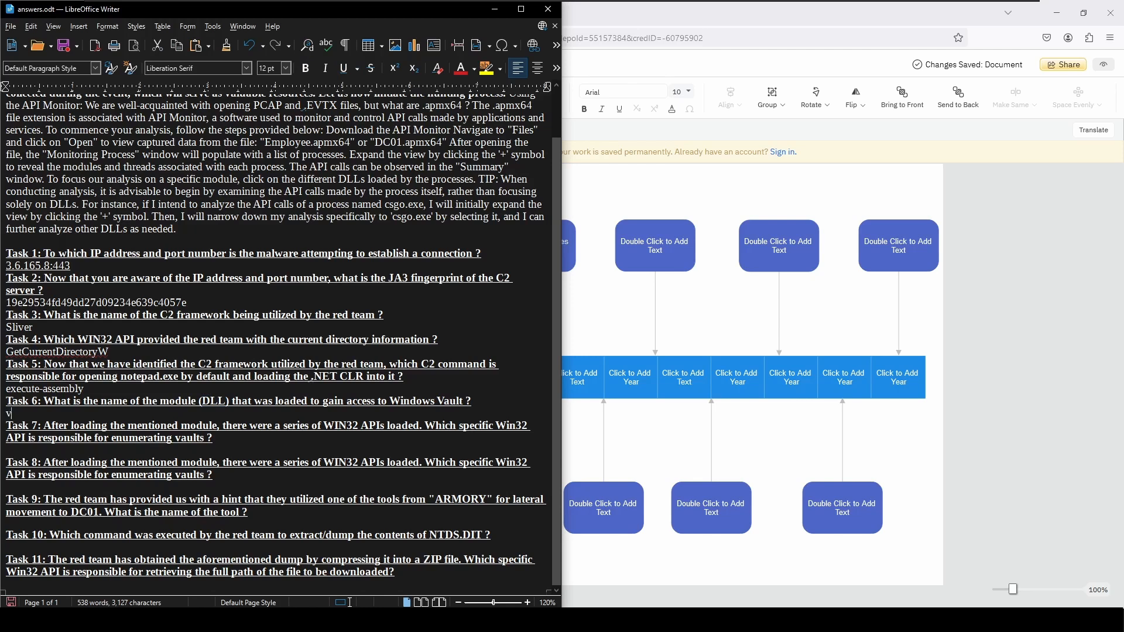
{"action": "type", "text": "cli.dll"}
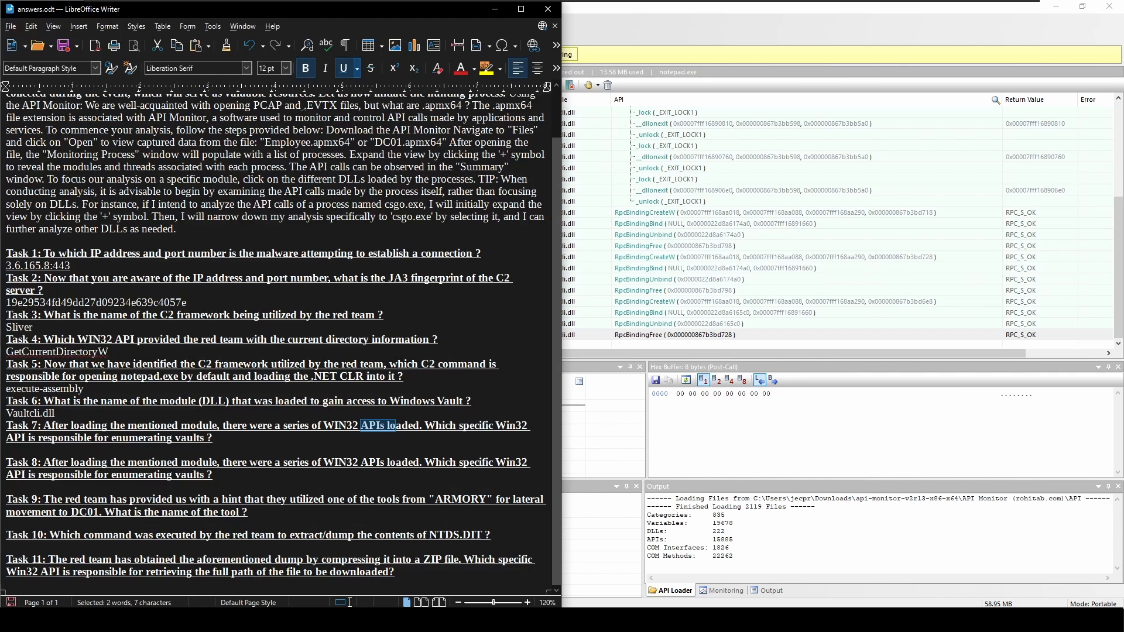
Read the Task 7 question, switch to Employee.apmx64 in API Monitor and check the call times of notepad.exe's vaultcli.dll module
{"action": "left_click_drag", "start_coordinate": [127, 426], "coordinate": [208, 426]}
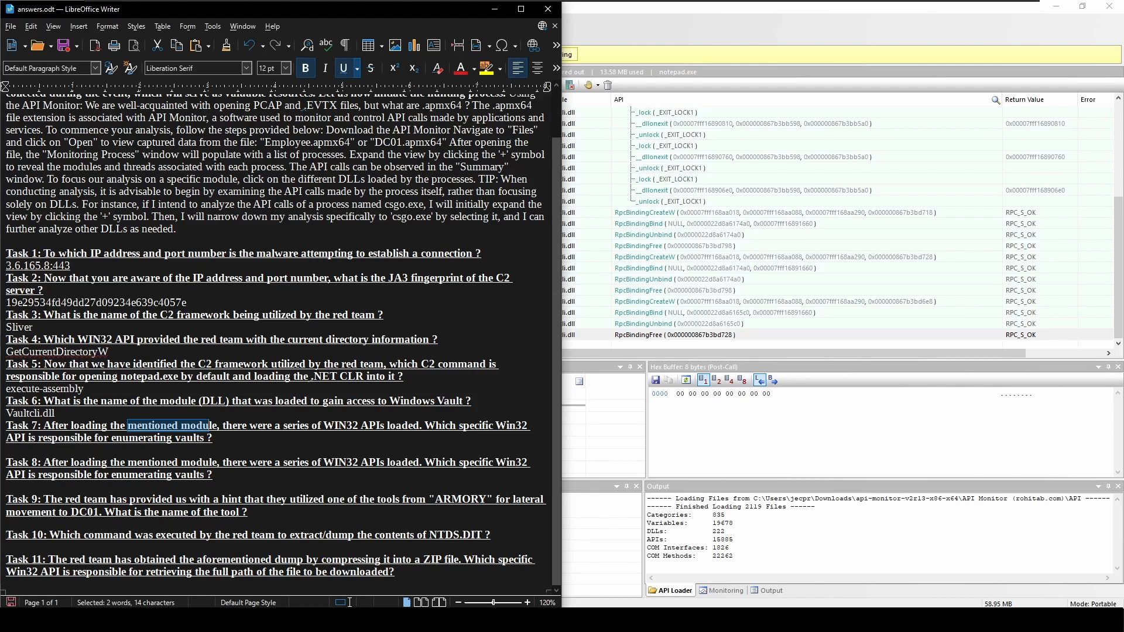
{"action": "left_click_drag", "start_coordinate": [111, 438], "coordinate": [213, 438]}
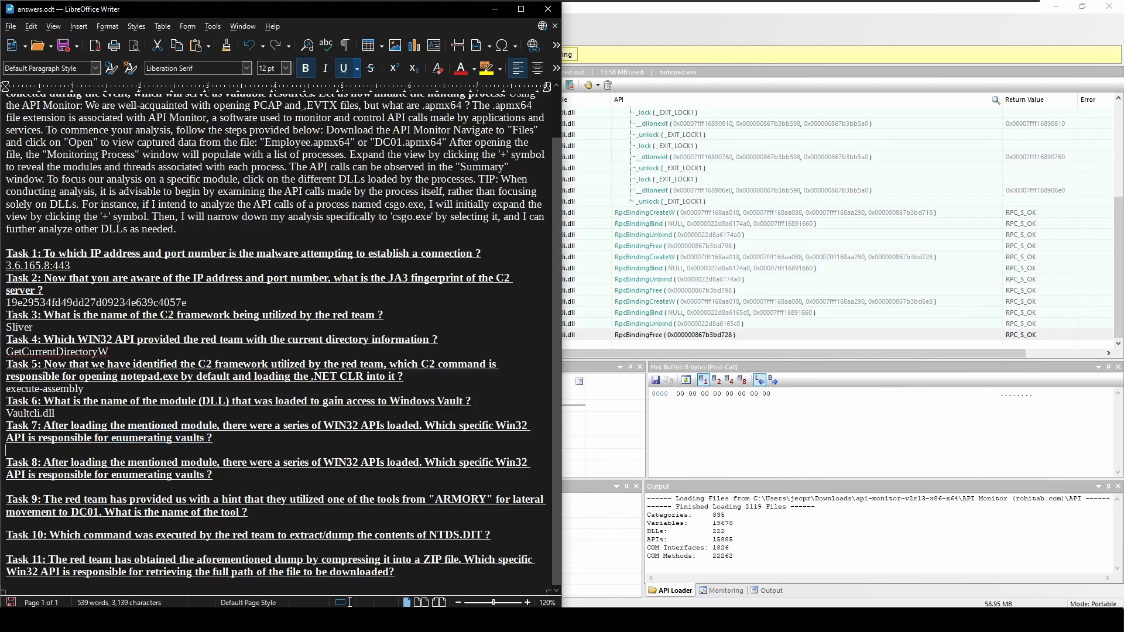
{"action": "left_click", "coordinate": [676, 228]}
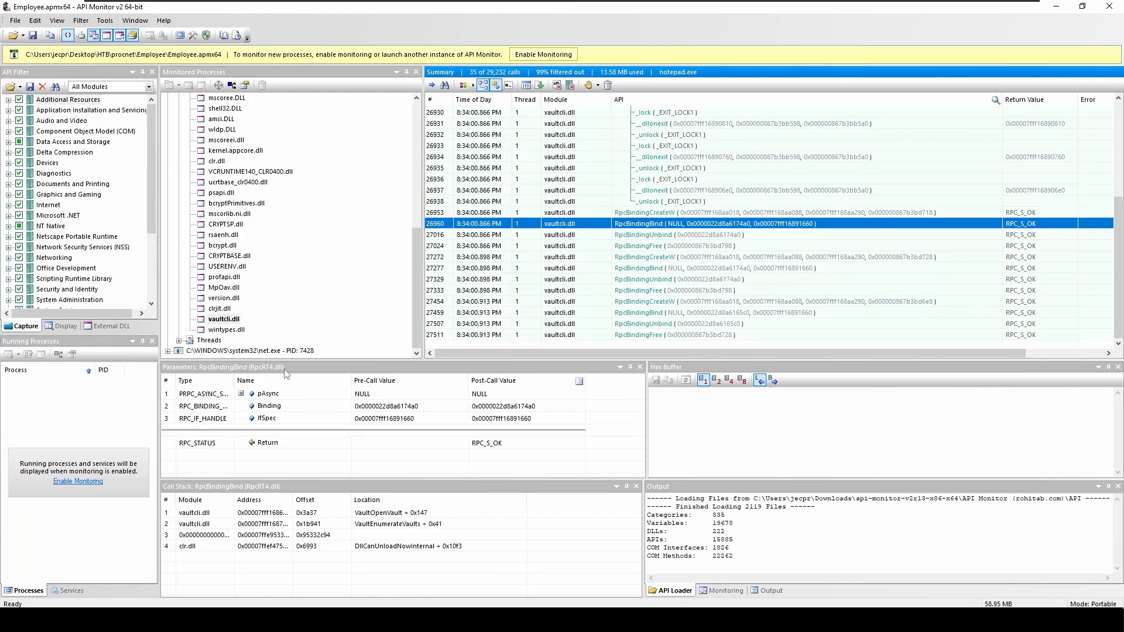
{"action": "left_click", "coordinate": [224, 320]}
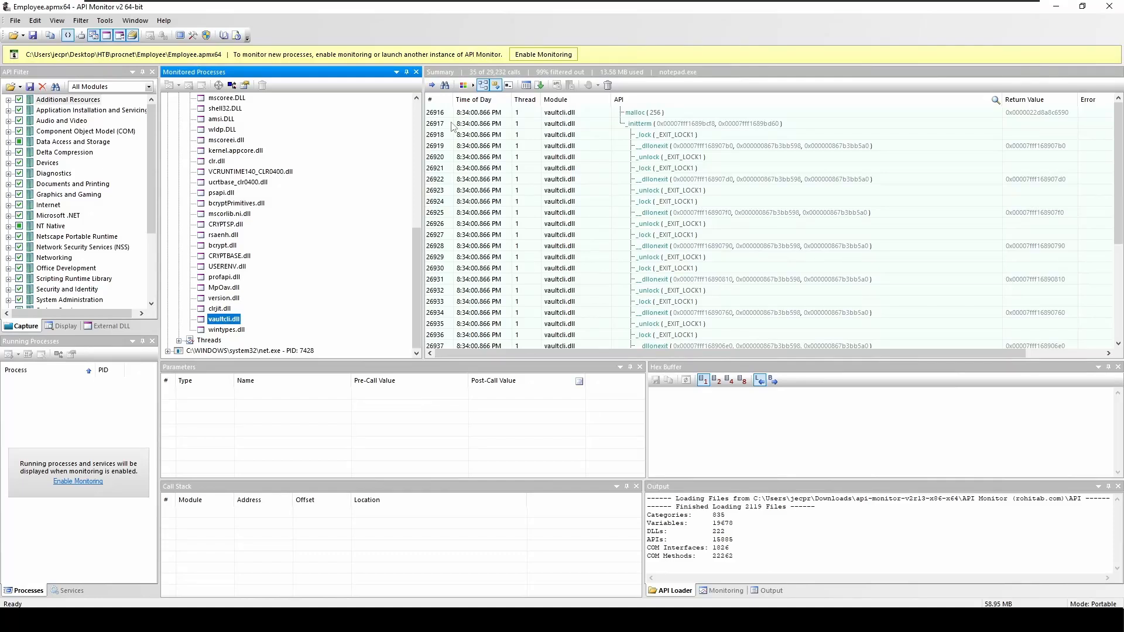
{"action": "mouse_move", "coordinate": [459, 117]}
{"action": "left_click", "coordinate": [644, 117]}
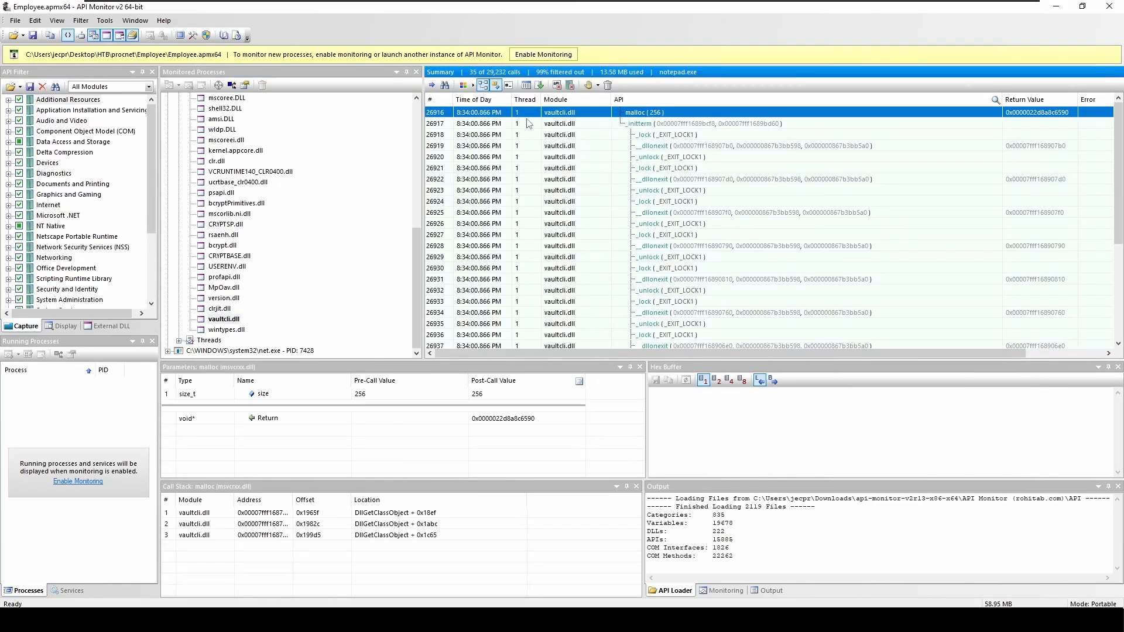
{"action": "mouse_move", "coordinate": [480, 118]}
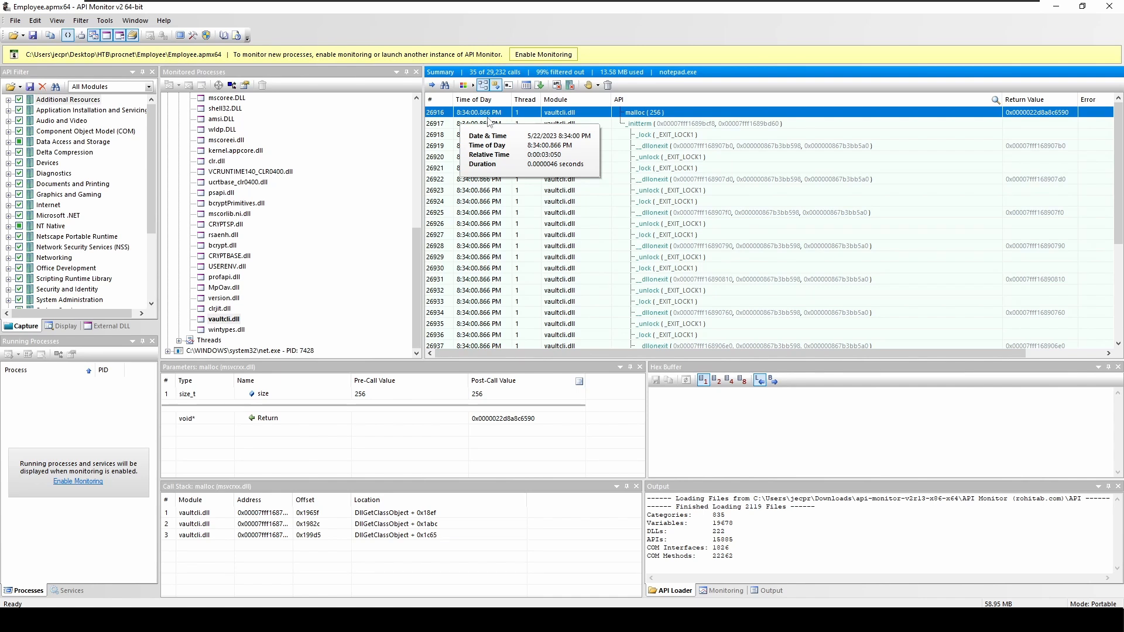
Select notepad.exe's clr.dll module and examine the calls made around the LoadLibraryExW call for vaultcli.dll
{"action": "left_click", "coordinate": [215, 162]}
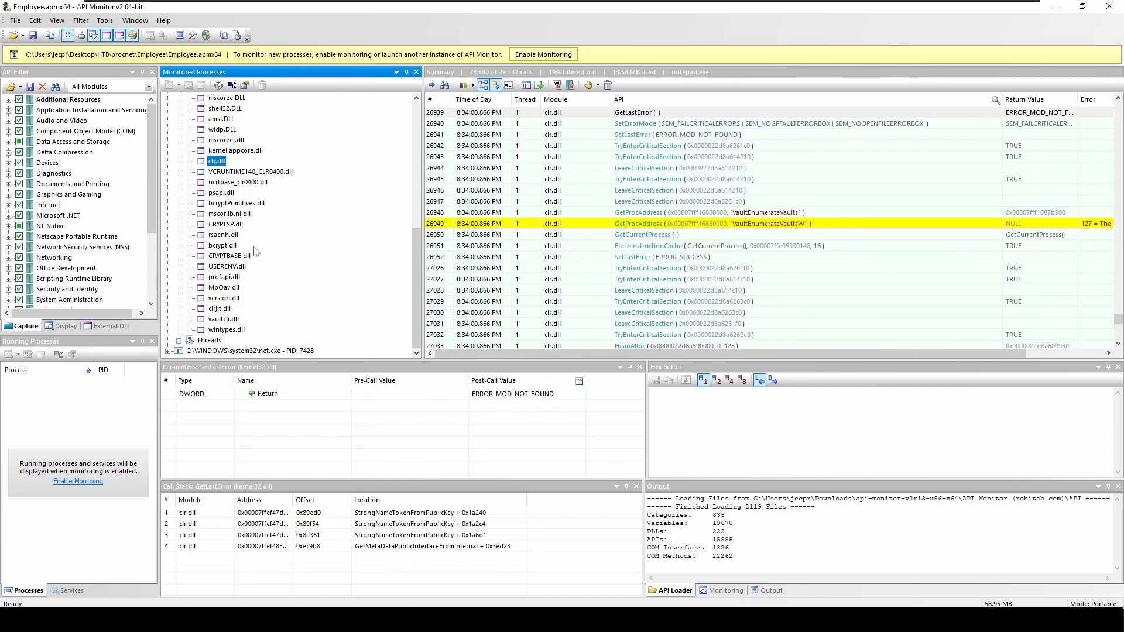
{"action": "left_click", "coordinate": [498, 225]}
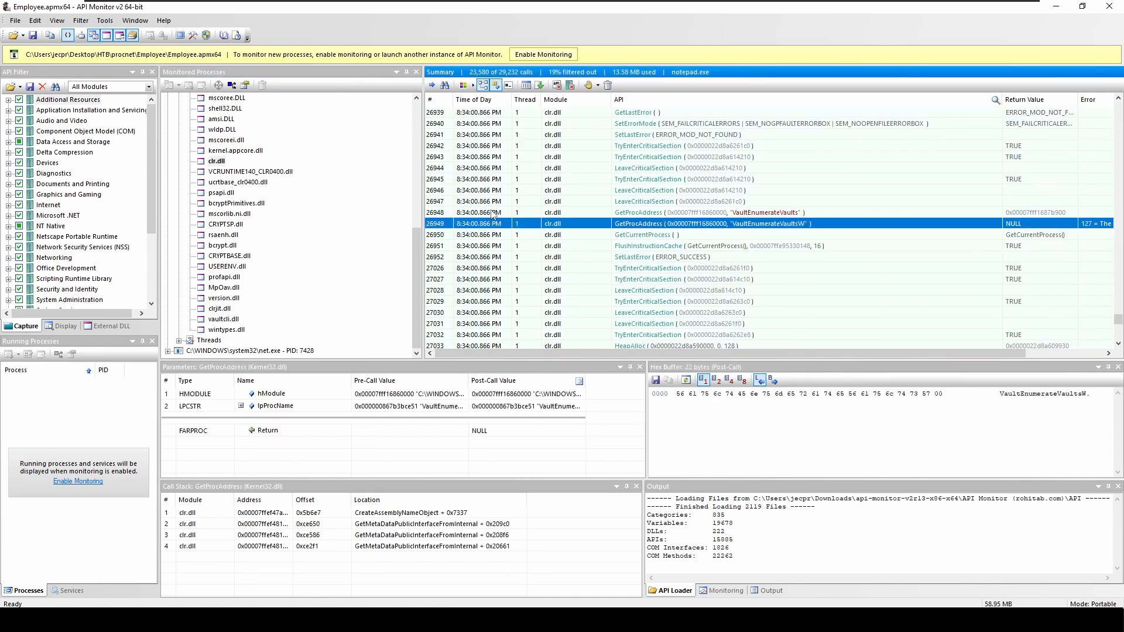
{"action": "scroll", "coordinate": [498, 225], "scroll_direction": "up", "scroll_amount": 5}
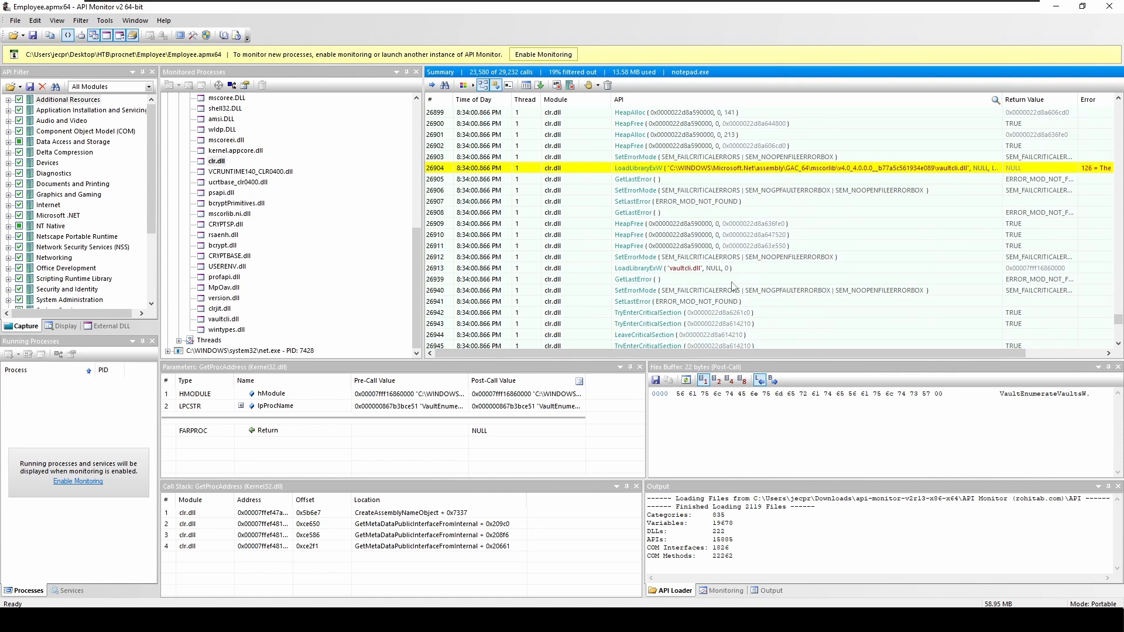
{"action": "left_click", "coordinate": [731, 281]}
{"action": "left_click", "coordinate": [786, 268]}
{"action": "scroll", "coordinate": [786, 269], "scroll_direction": "down", "scroll_amount": 3}
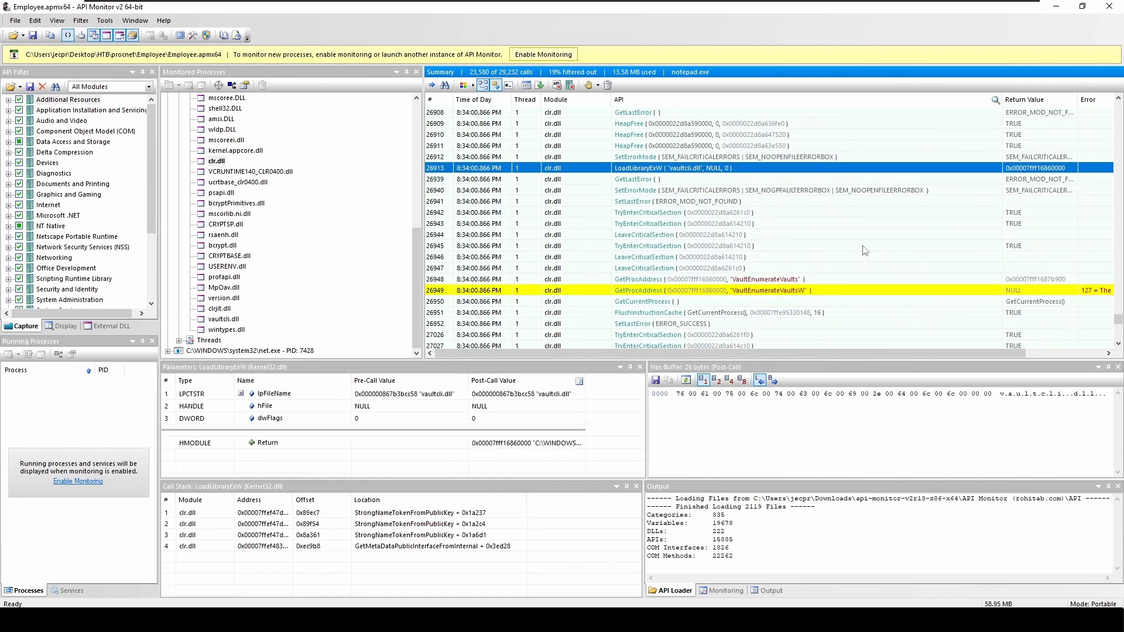
{"action": "scroll", "coordinate": [864, 252], "scroll_direction": "down", "scroll_amount": 2}
Copy the API column text of the GetProcAddress call for VaultEnumerateVaults
{"action": "left_click", "coordinate": [731, 215]}
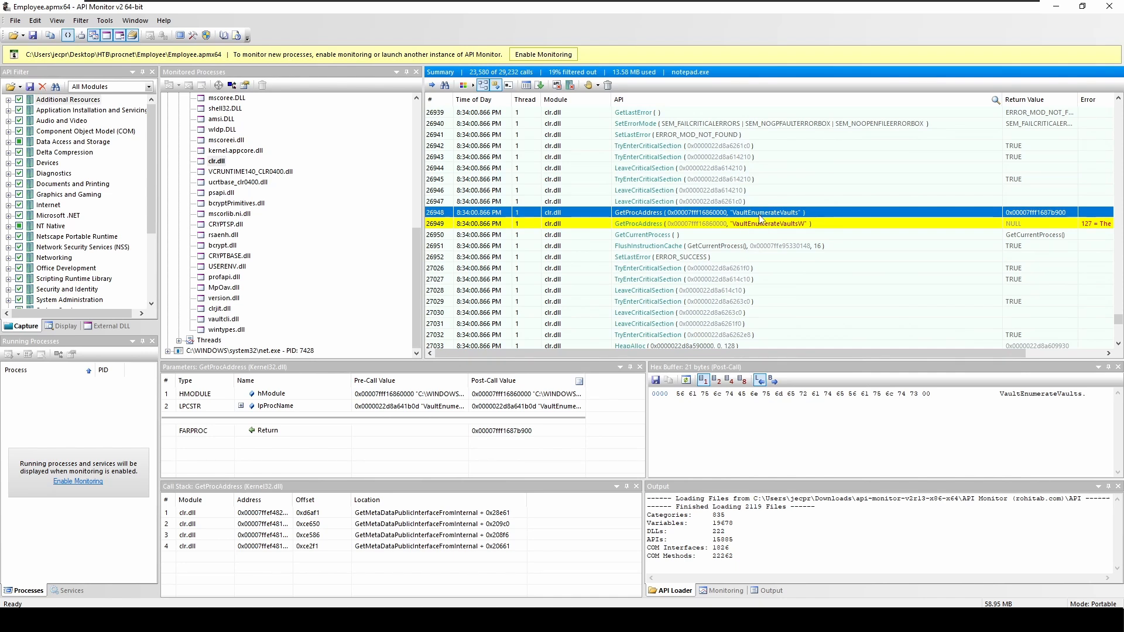
{"action": "right_click", "coordinate": [760, 217]}
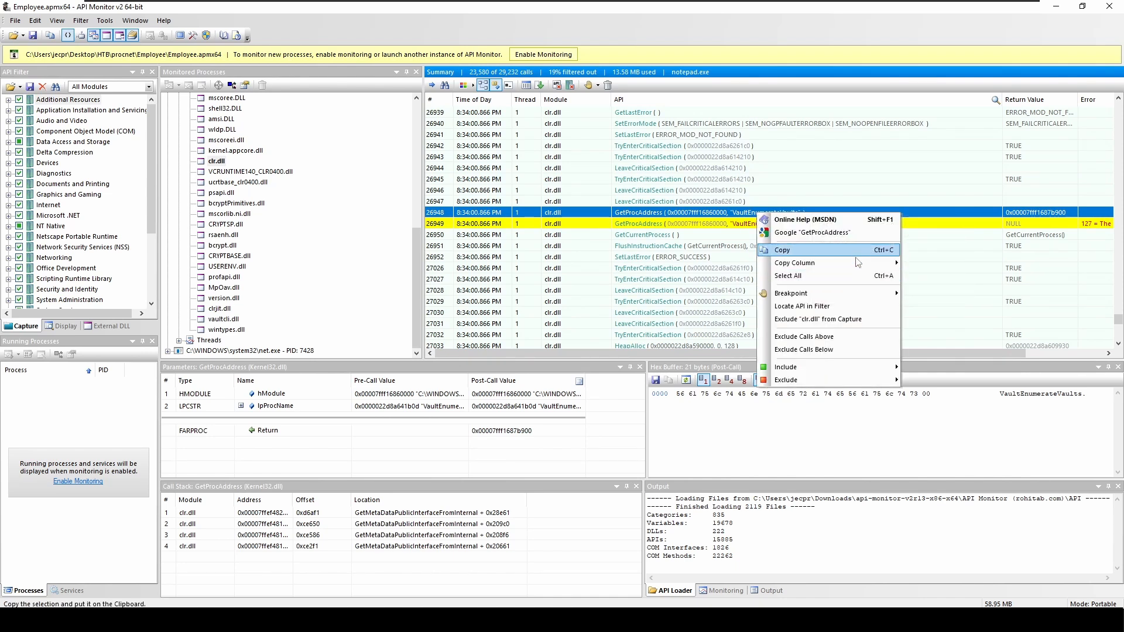
{"action": "mouse_move", "coordinate": [859, 268]}
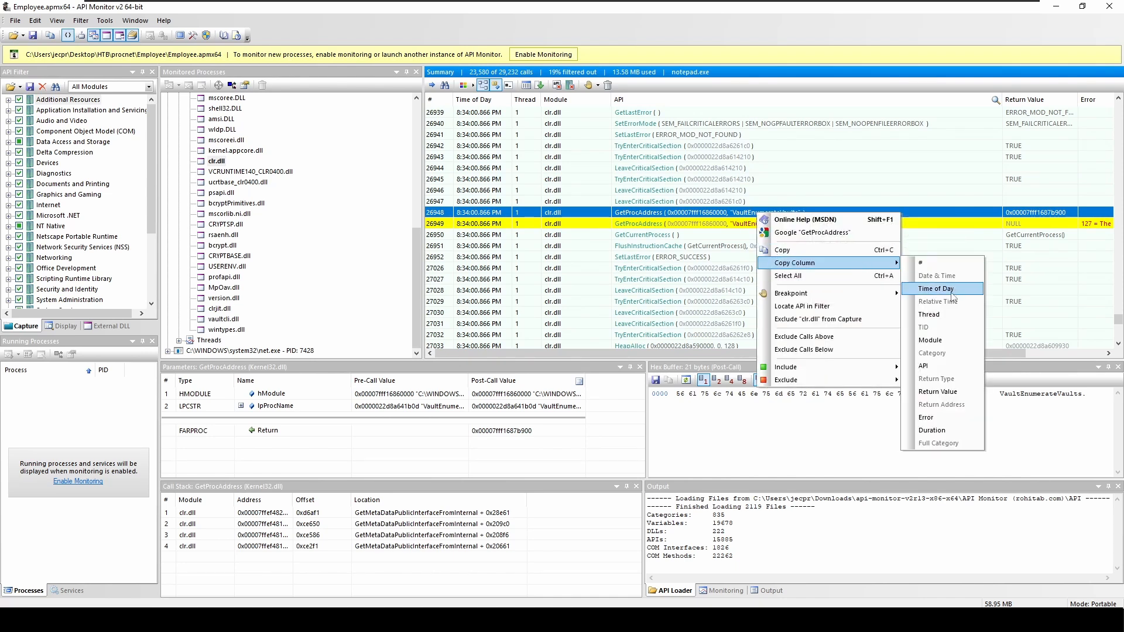
{"action": "left_click", "coordinate": [930, 366]}
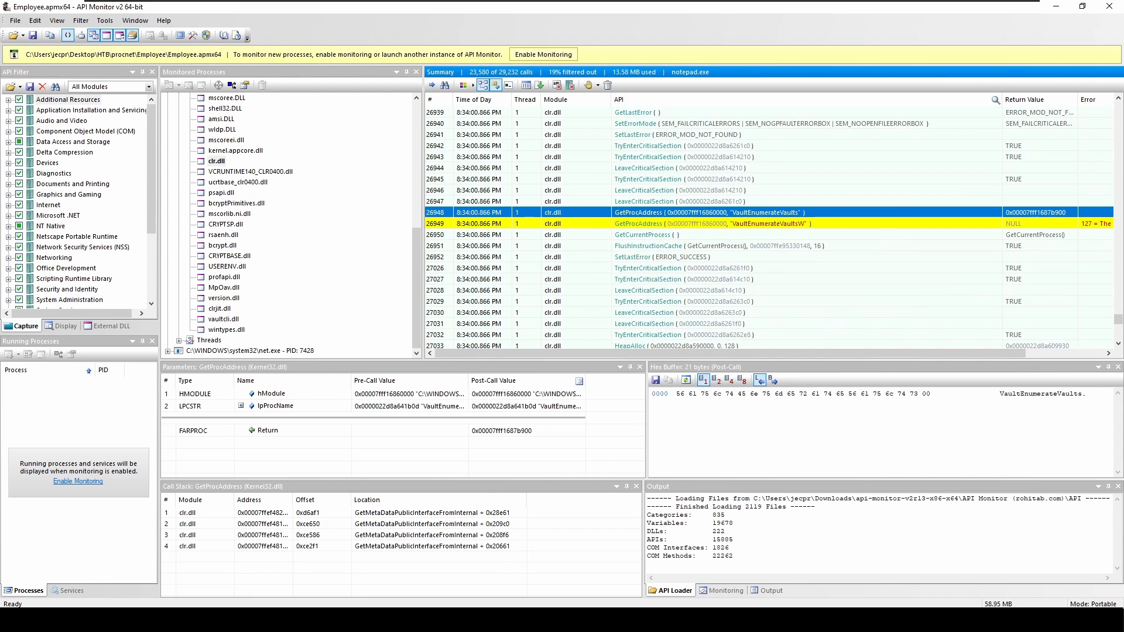
Paste the copied call into answers.odt under Task 7 and trim it to VaultEnumerateVaults
{"action": "key", "text": "alt+Tab"}
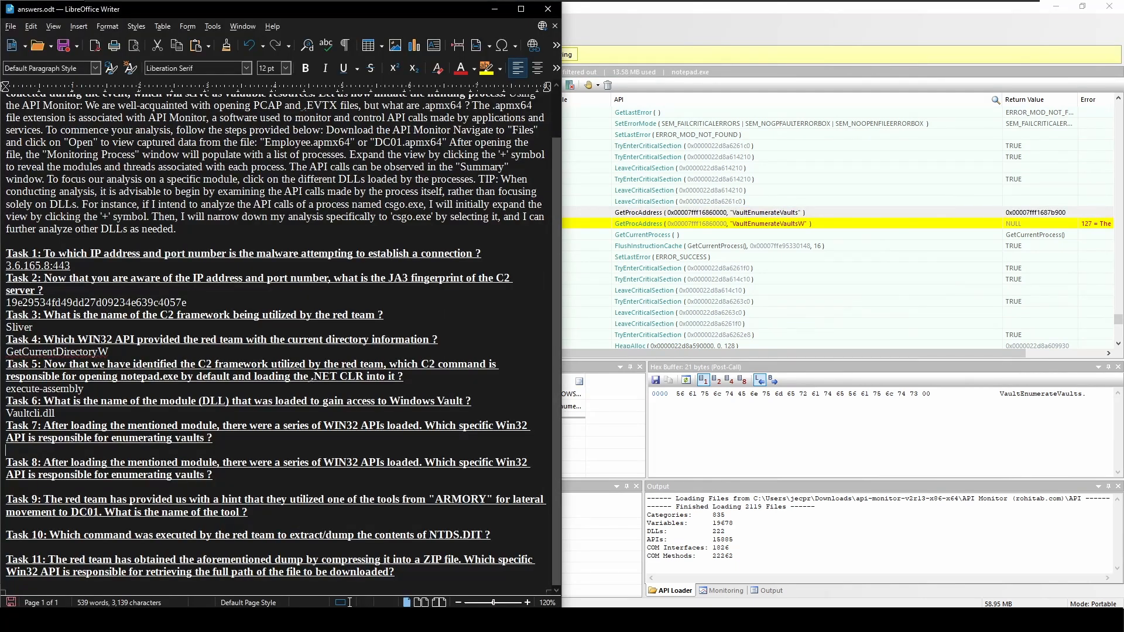
{"action": "type", "text": "GetProcAddress ( 0x00007fff16860000, \"VaultEnumerateVaults\" )"}
{"action": "key", "text": "BackSpace"}
{"action": "key", "text": "BackSpace"}
{"action": "key", "text": "BackSpace"}
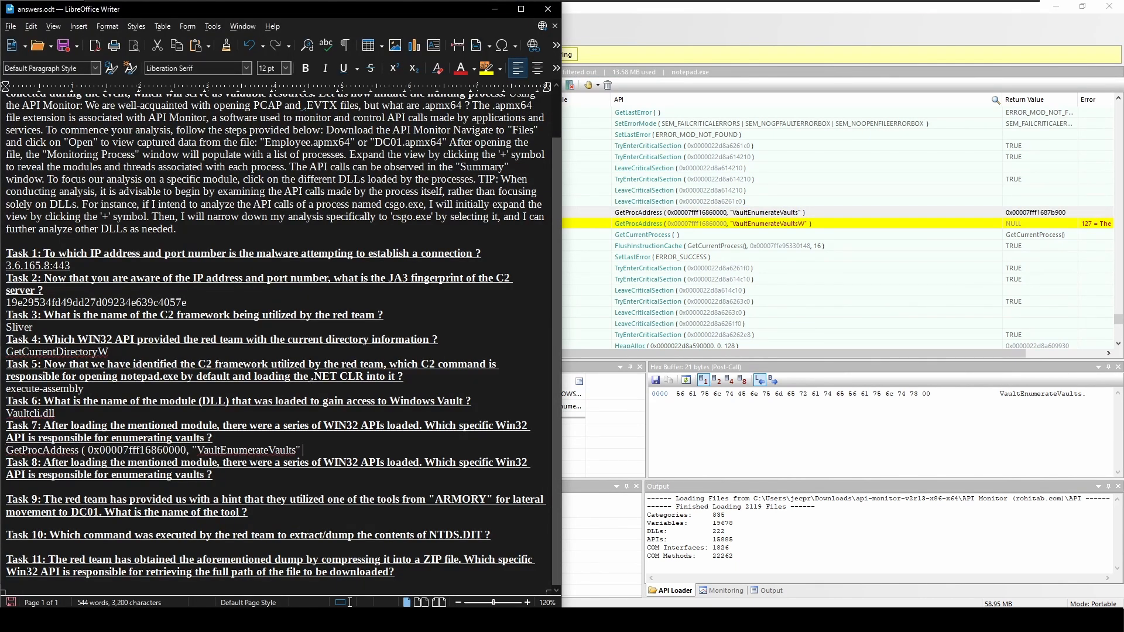
{"action": "key", "text": "shift+Left"}
{"action": "key", "text": "shift+Left"}
{"action": "key", "text": "shift+Left"}
{"action": "key", "text": "shift+Left"}
{"action": "key", "text": "shift+Left"}
{"action": "key", "text": "shift+Left"}
{"action": "key", "text": "shift+Left"}
{"action": "key", "text": "shift+Left"}
{"action": "key", "text": "shift+Left"}
{"action": "key", "text": "shift+Left"}
{"action": "key", "text": "shift+Left"}
{"action": "key", "text": "shift+Left"}
{"action": "key", "text": "shift+Left"}
{"action": "key", "text": "shift+Left"}
{"action": "key", "text": "shift+Left"}
{"action": "key", "text": "shift+Left"}
{"action": "key", "text": "shift+Left"}
{"action": "key", "text": "shift+Left"}
{"action": "key", "text": "shift+Left"}
{"action": "key", "text": "shift+Left"}
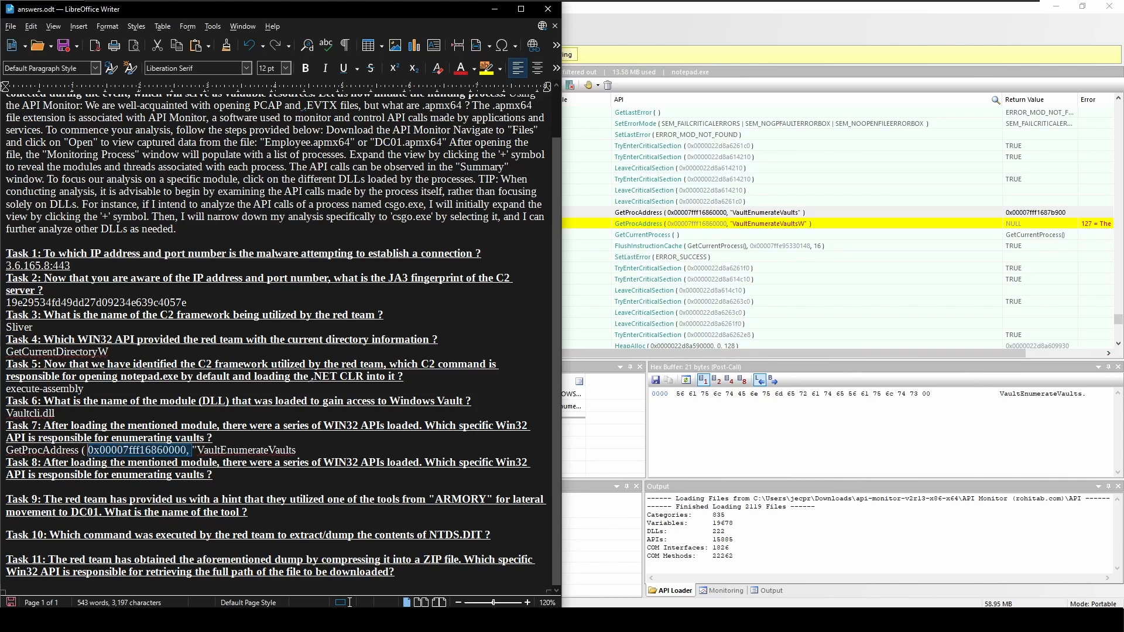
{"action": "key", "text": "BackSpace"}
{"action": "key", "text": "Delete"}
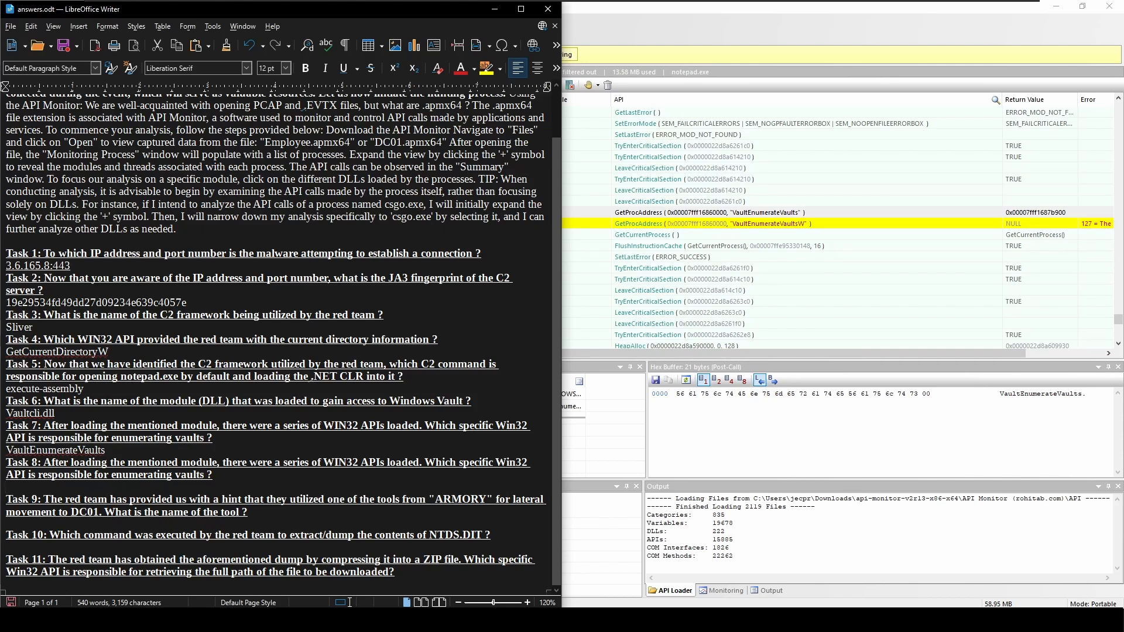
Replace the duplicated Task 8 question with "Which command did the attacker execute to identify domain admins ?" and highlight domain admins
{"action": "left_click_drag", "start_coordinate": [111, 487], "coordinate": [111, 475]}
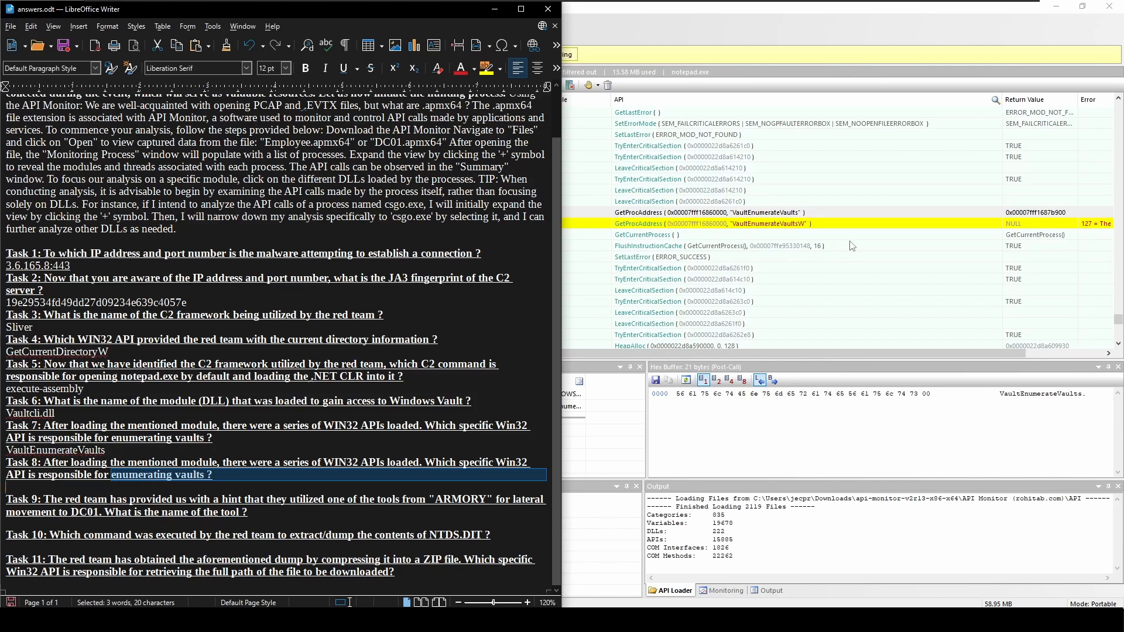
{"action": "left_click", "coordinate": [138, 475]}
{"action": "left_click_drag", "start_coordinate": [213, 474], "coordinate": [43, 462]}
{"action": "type", "text": "Which command did the attacker execute to identify domain admins ?"}
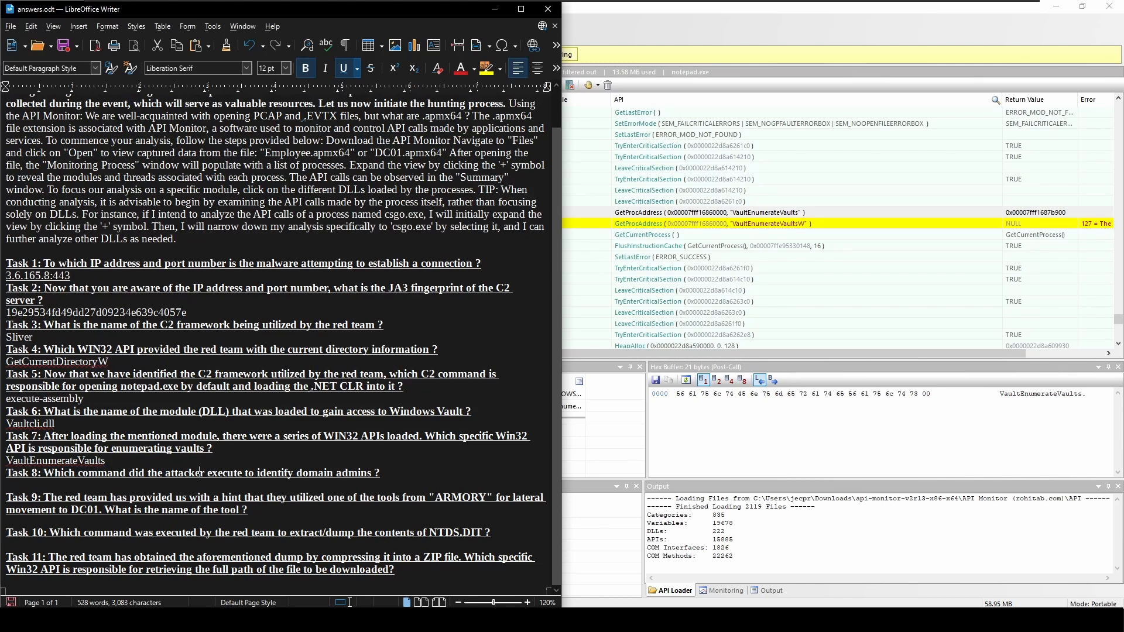
{"action": "left_click_drag", "start_coordinate": [296, 473], "coordinate": [374, 473]}
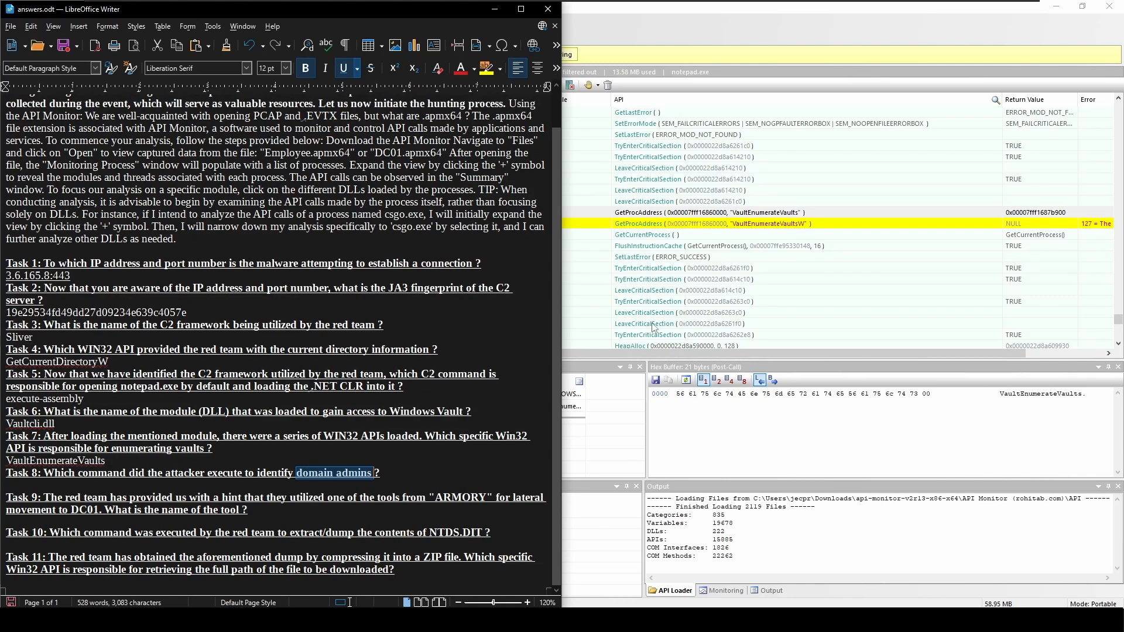
Switch to API Monitor, collapse notepad.exe, expand the csgo.exe process's modules and select the csgo.exe module
{"action": "left_click", "coordinate": [873, 170]}
{"action": "scroll", "coordinate": [304, 243], "scroll_direction": "up", "scroll_amount": 5}
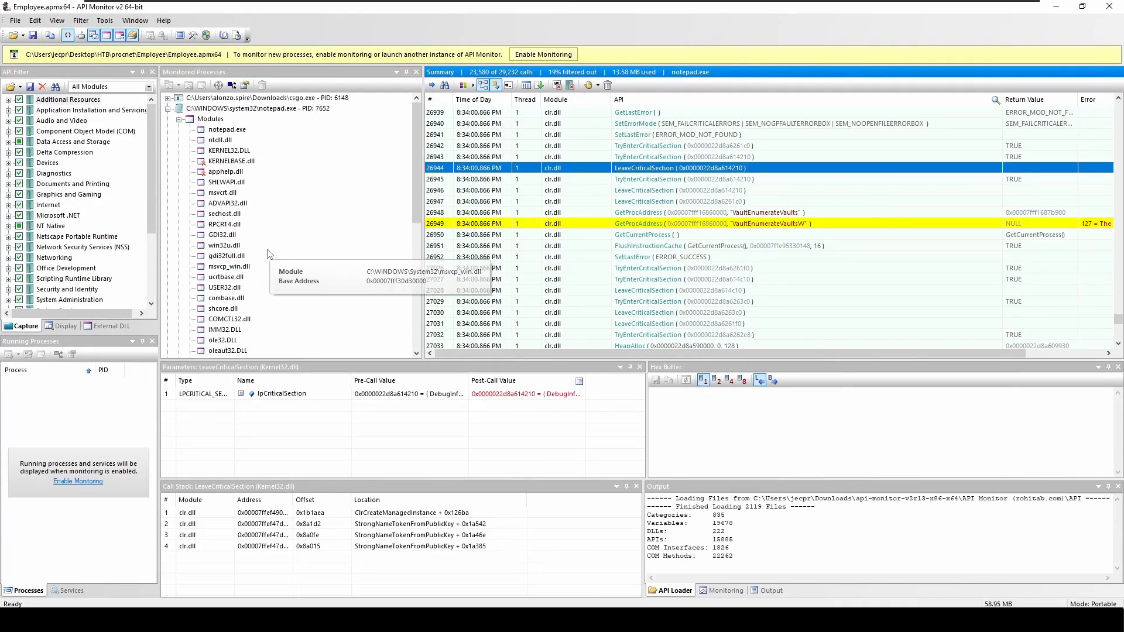
{"action": "left_click", "coordinate": [178, 119]}
{"action": "left_click", "coordinate": [168, 109]}
{"action": "left_click", "coordinate": [168, 99]}
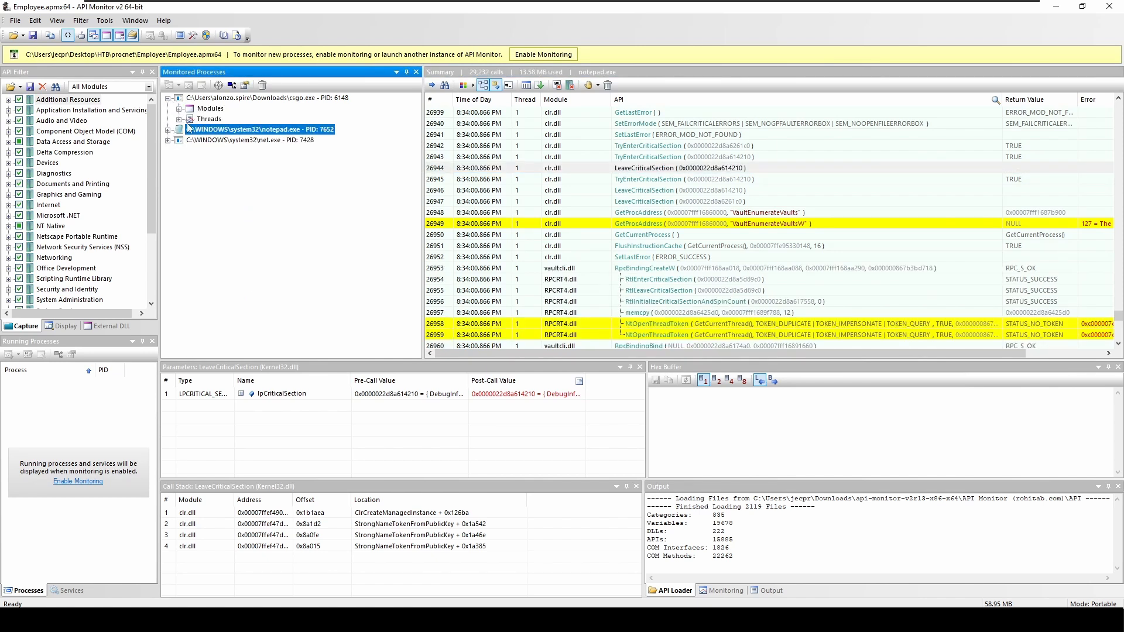
{"action": "left_click", "coordinate": [180, 109]}
{"action": "scroll", "coordinate": [211, 246], "scroll_direction": "down", "scroll_amount": 2}
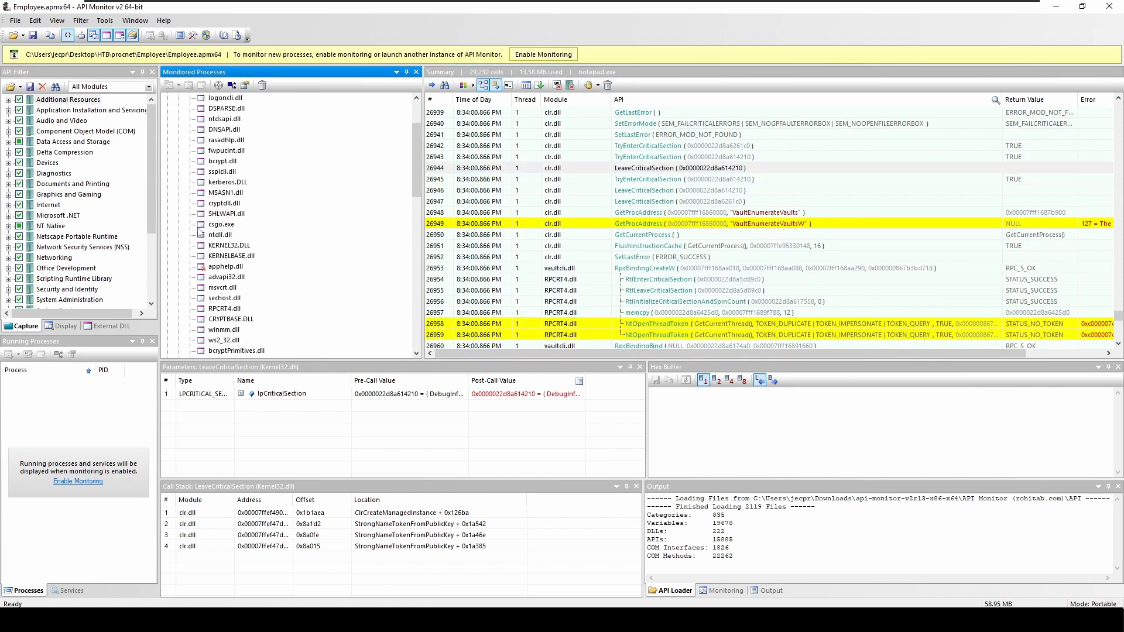
{"action": "left_click", "coordinate": [217, 224]}
Search the csgo.exe call list for the domain admins command and select the CreateProcessW call that launches net.exe
{"action": "left_click_drag", "start_coordinate": [1117, 115], "coordinate": [1077, 280]}
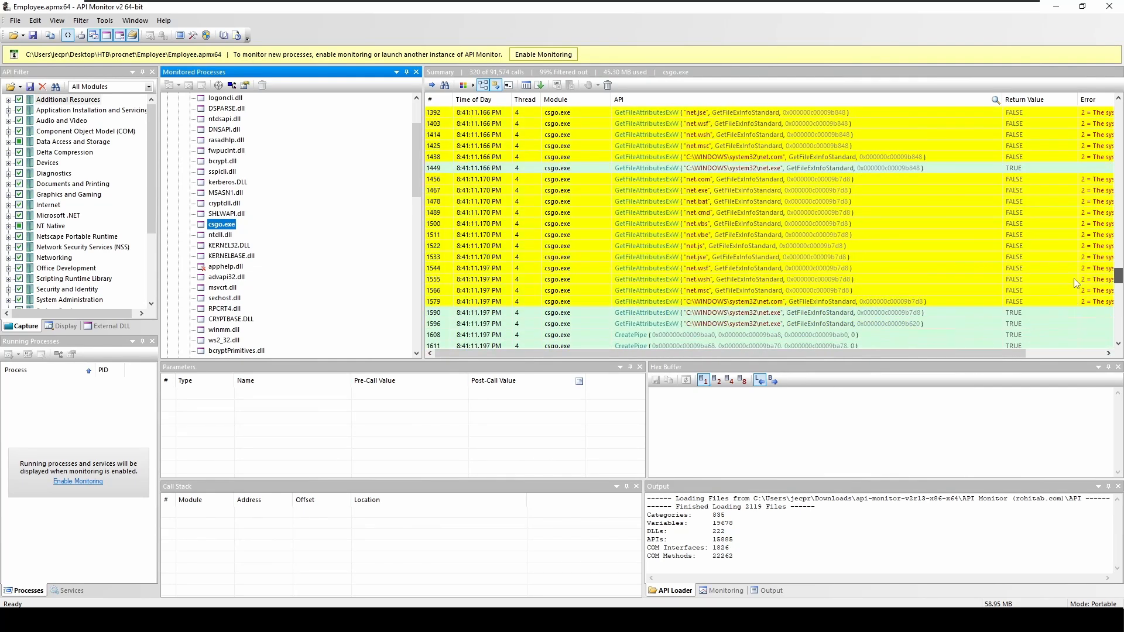
{"action": "scroll", "coordinate": [937, 263], "scroll_direction": "down", "scroll_amount": 1}
{"action": "left_click", "coordinate": [894, 255]}
{"action": "scroll", "coordinate": [889, 263], "scroll_direction": "down", "scroll_amount": 4}
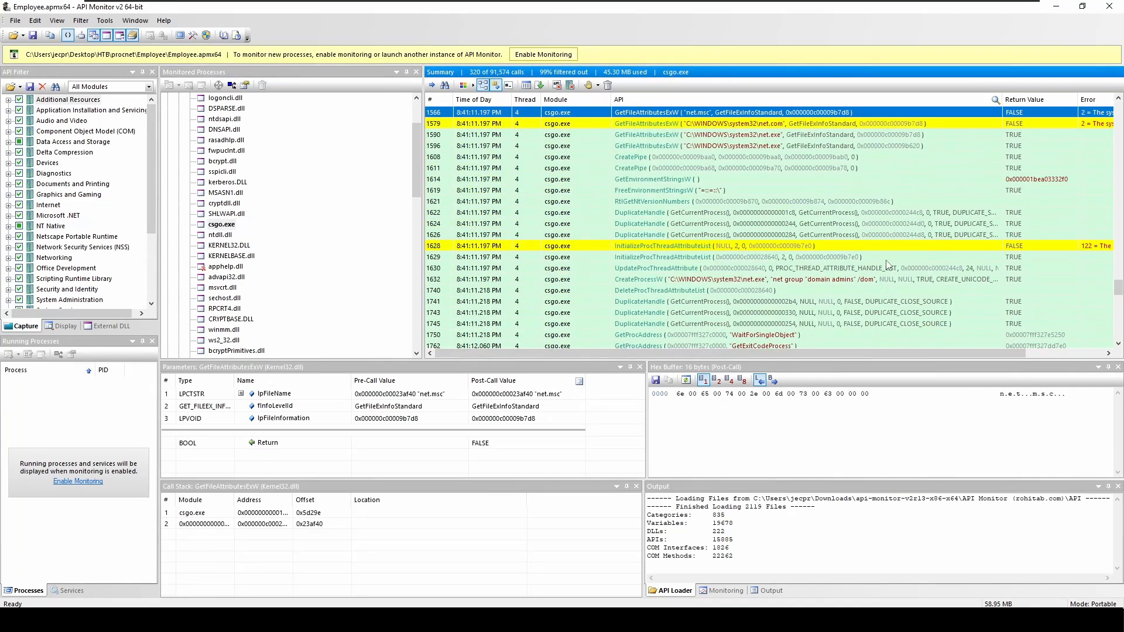
{"action": "left_click", "coordinate": [797, 280]}
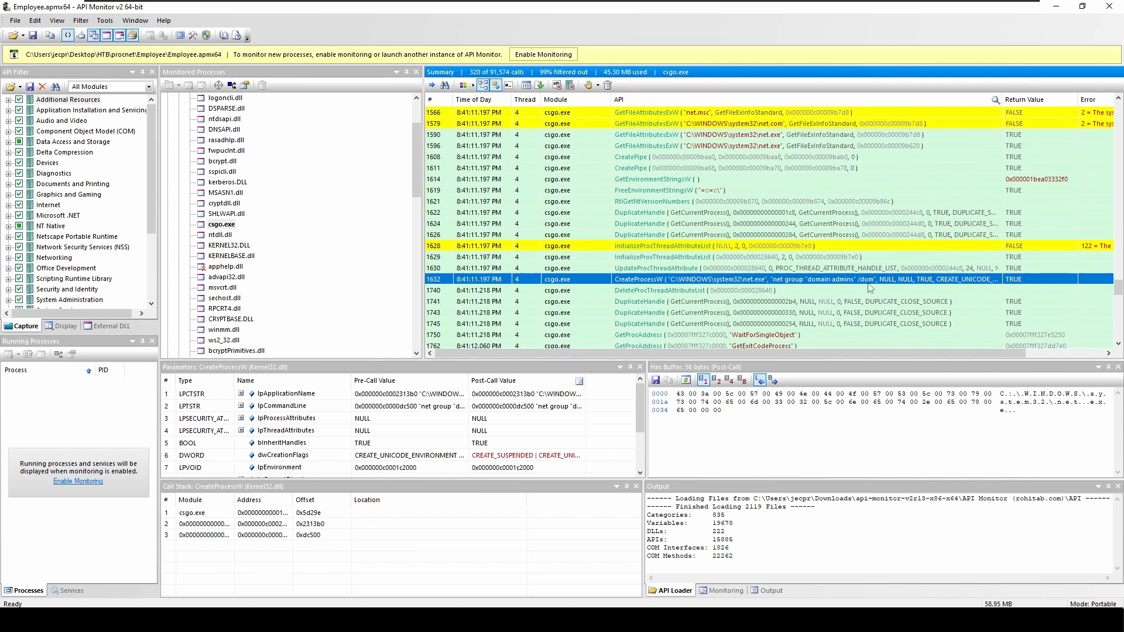
Copy the API column text of the selected CreateProcessW call that launches net.exe
{"action": "right_click", "coordinate": [831, 279]}
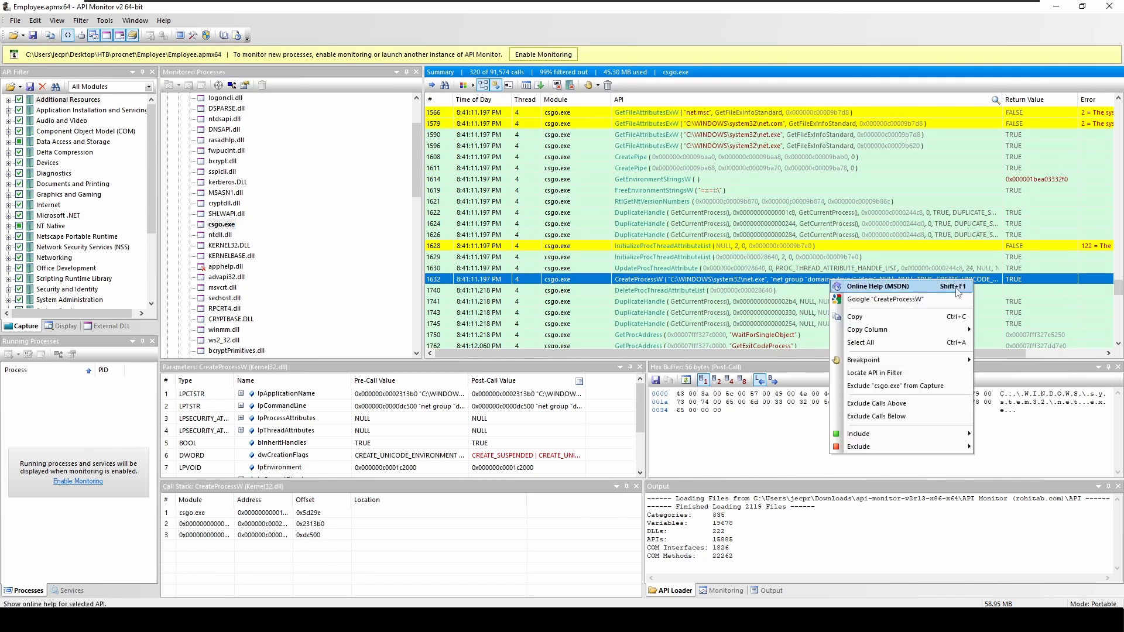
{"action": "left_click", "coordinate": [953, 319]}
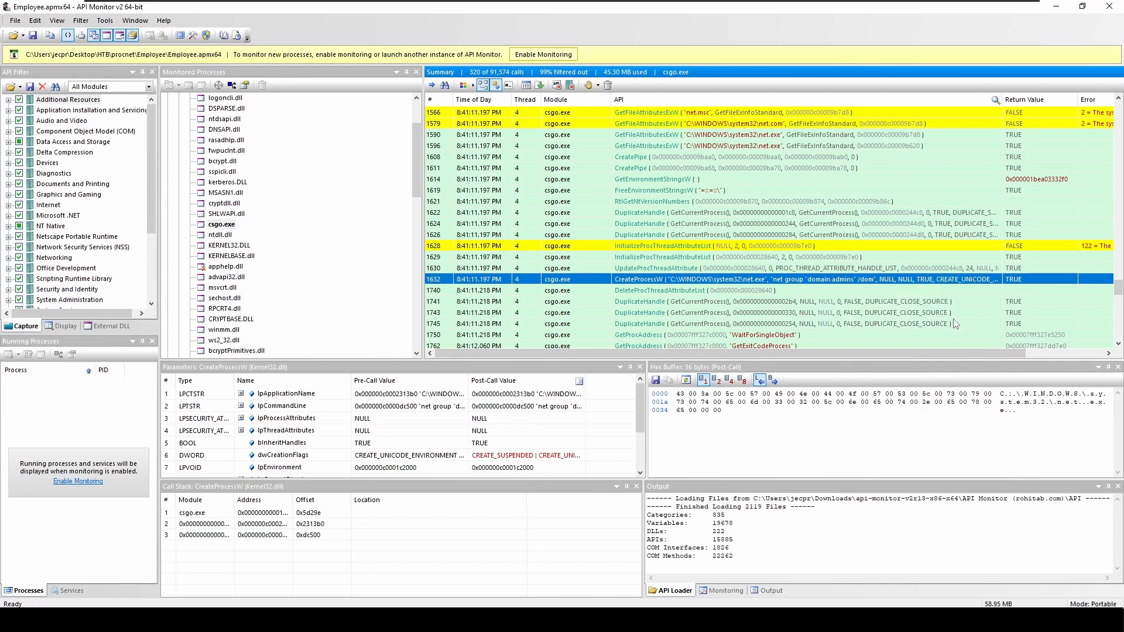
{"action": "right_click", "coordinate": [773, 278]}
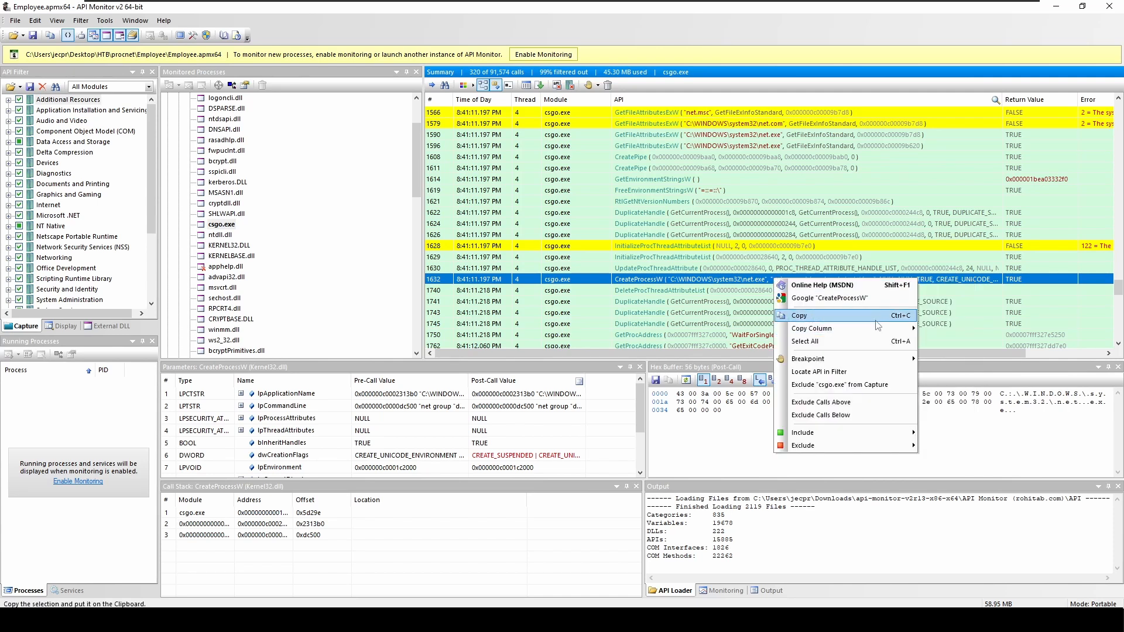
{"action": "mouse_move", "coordinate": [863, 328]}
{"action": "left_click", "coordinate": [961, 432]}
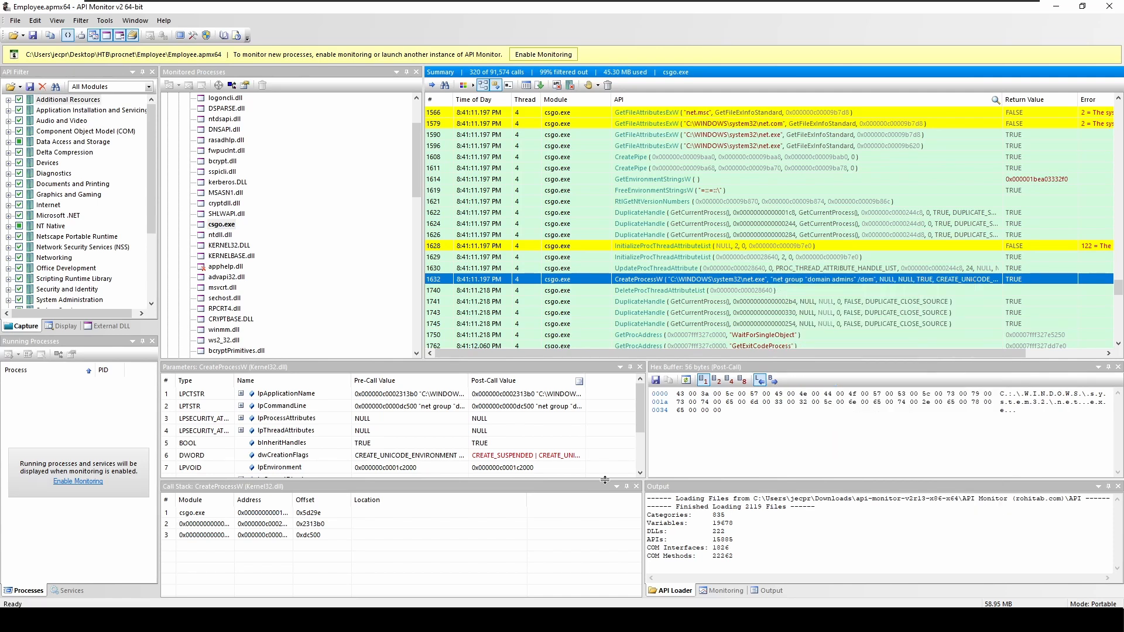
Switch to answers.odt, paste the copied call under Task 8 and trim it to net group "domain admins" /dom
{"action": "left_click", "coordinate": [410, 620]}
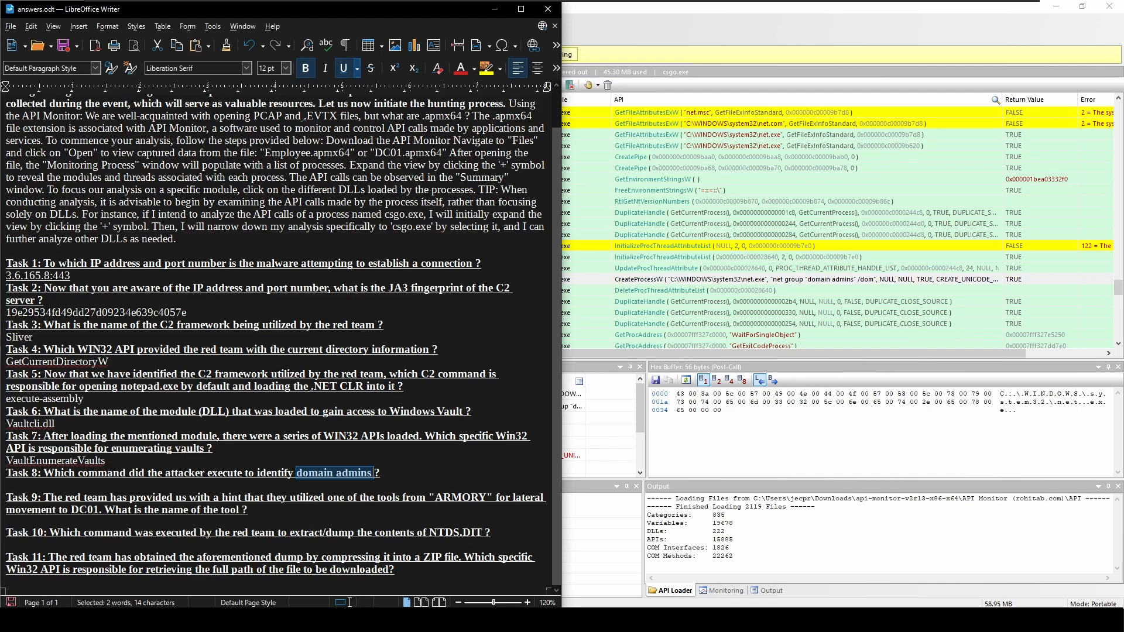
{"action": "left_click", "coordinate": [9, 485]}
{"action": "key", "text": "ctrl+v"}
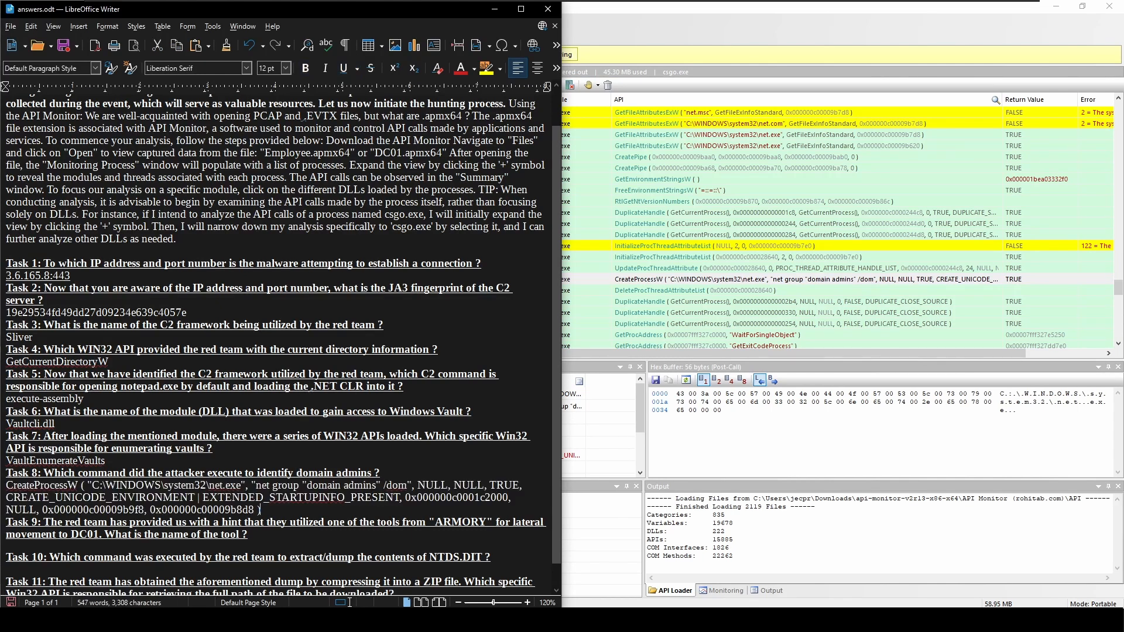
{"action": "left_click_drag", "start_coordinate": [262, 510], "coordinate": [410, 485]}
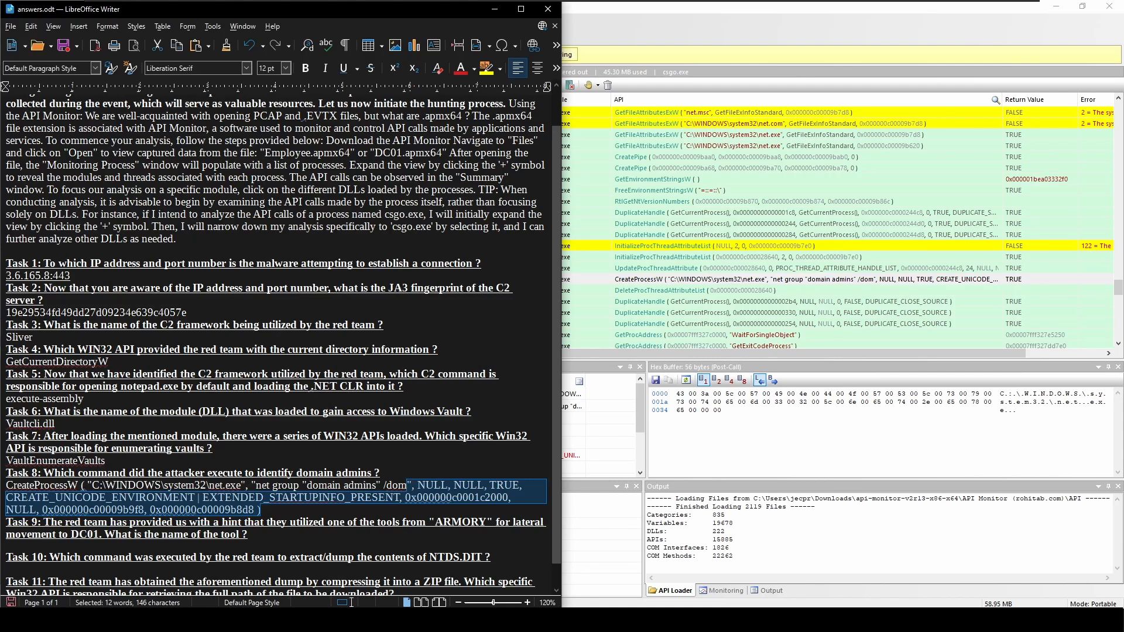
{"action": "key", "text": "Delete"}
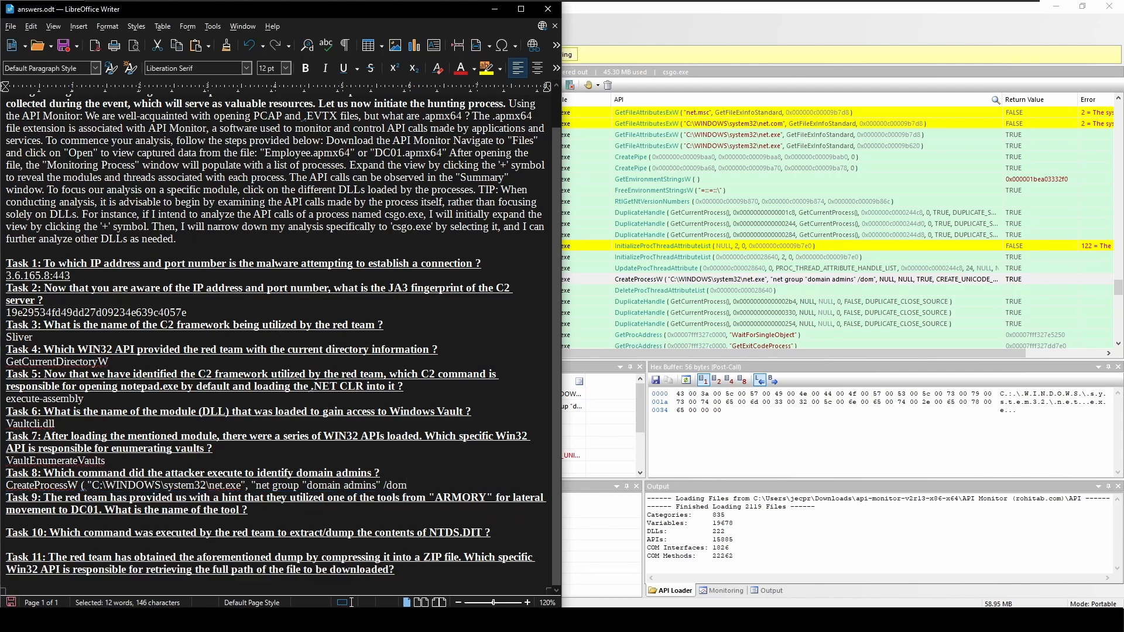
{"action": "left_click_drag", "start_coordinate": [255, 486], "coordinate": [5, 485]}
{"action": "key", "text": "Delete"}
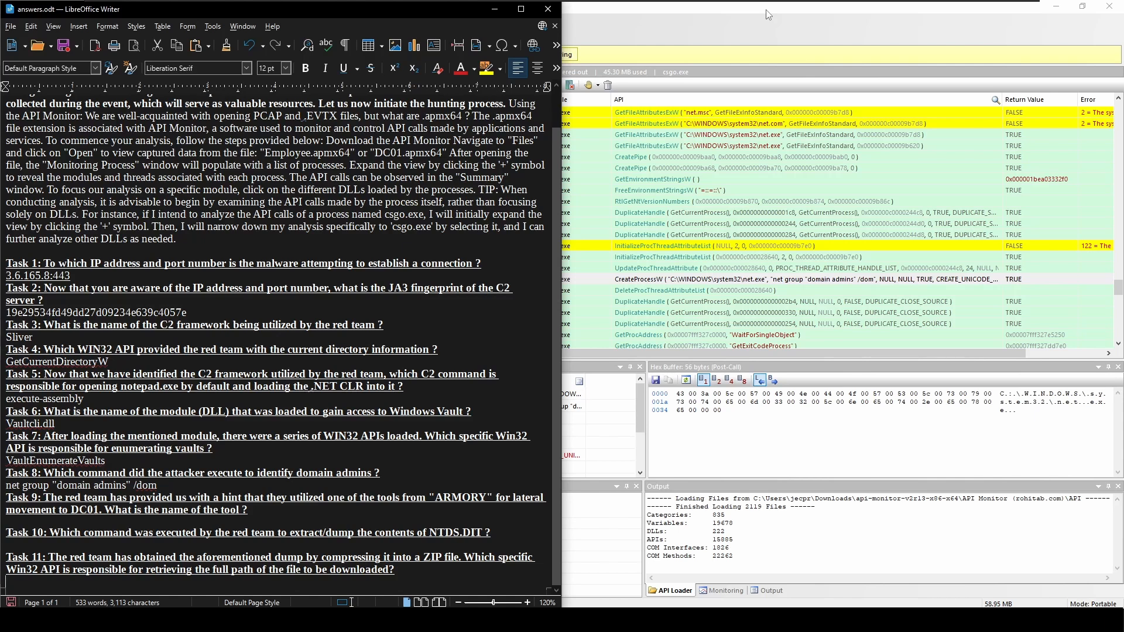
Switch to API Monitor and open the DC01.apmx64 capture from the procnet\DC folder
{"action": "left_click", "coordinate": [694, 9]}
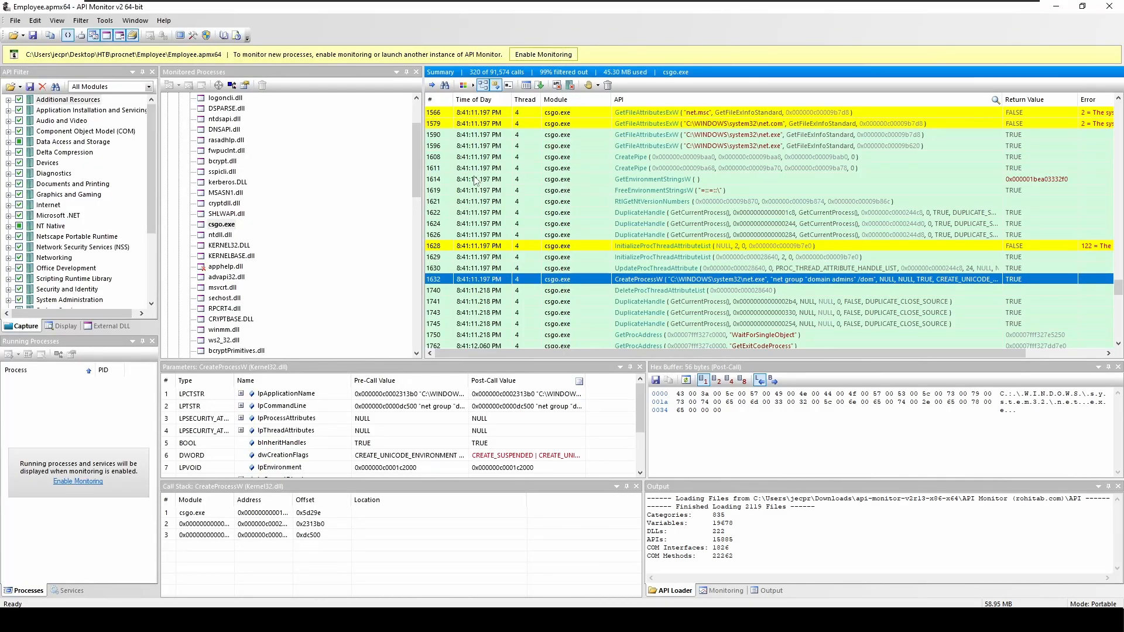
{"action": "left_click", "coordinate": [35, 21]}
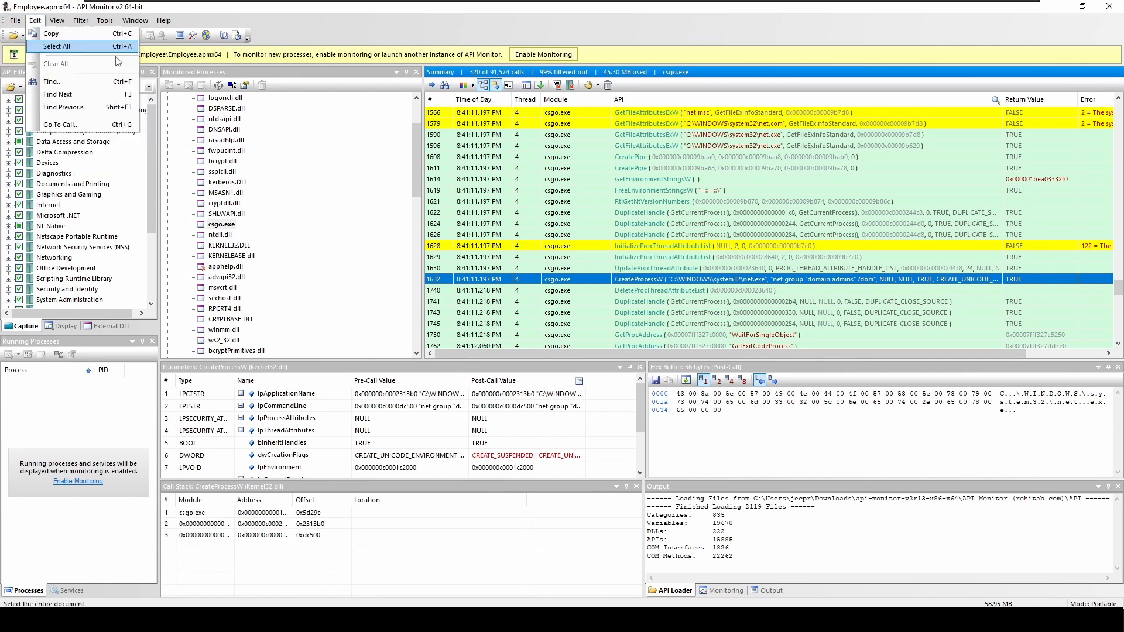
{"action": "mouse_move", "coordinate": [16, 21]}
{"action": "left_click", "coordinate": [48, 51]}
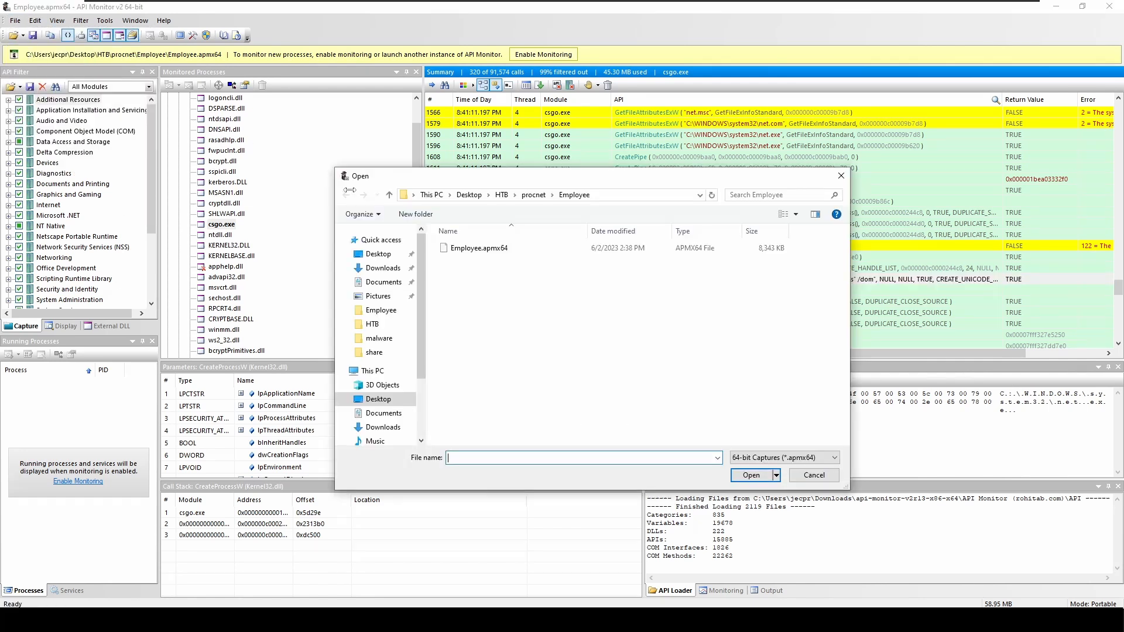
{"action": "left_click", "coordinate": [533, 195]}
{"action": "double_click", "coordinate": [456, 248]}
{"action": "left_click", "coordinate": [483, 250]}
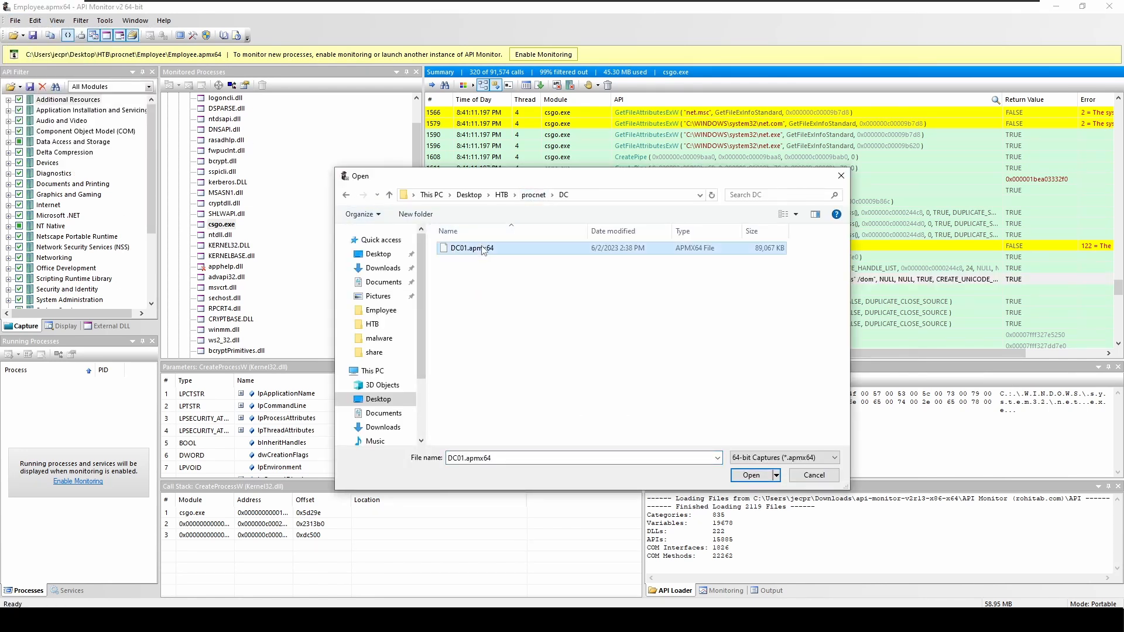
{"action": "left_click", "coordinate": [751, 475]}
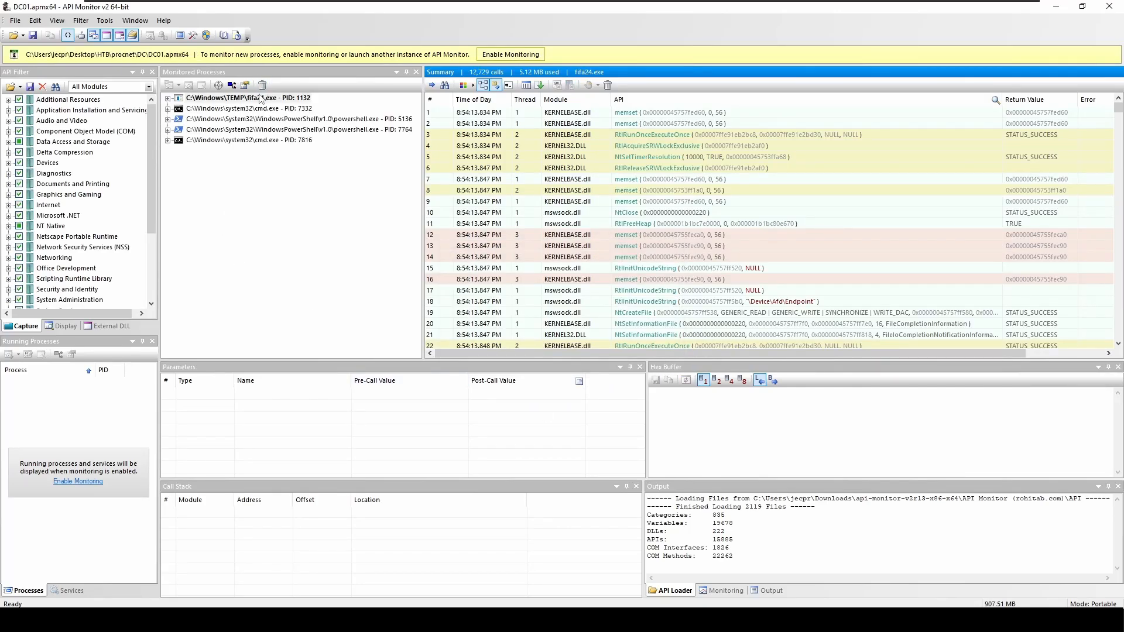
Expand the fifa24.exe process and its modules, and select the fifa24.exe module to filter the calls
{"action": "mouse_move", "coordinate": [261, 101]}
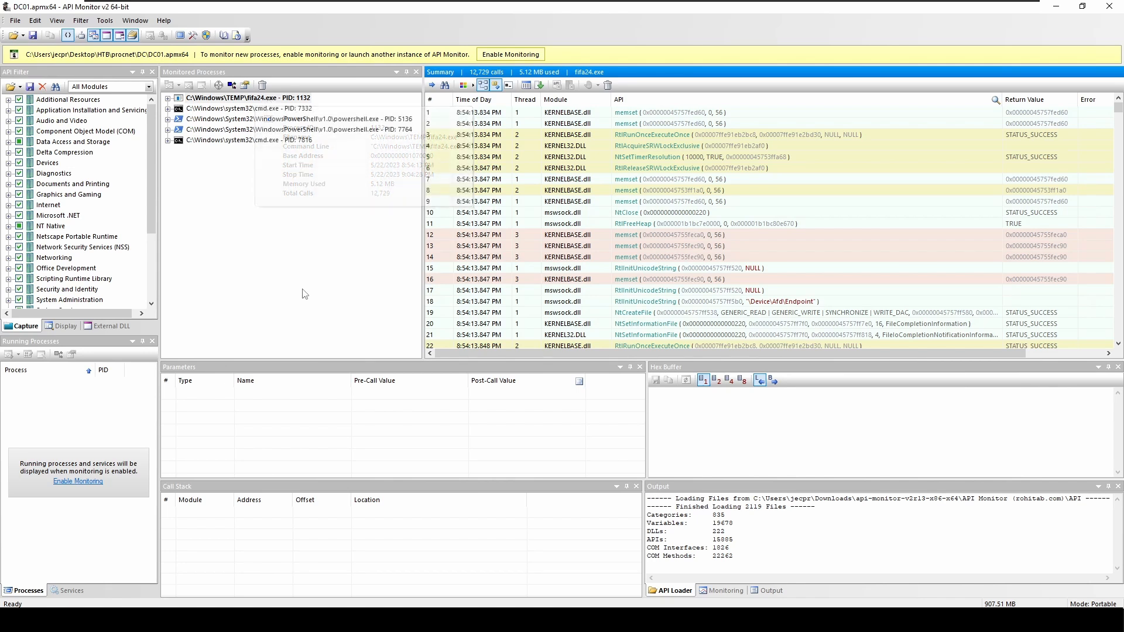
{"action": "left_click", "coordinate": [324, 226]}
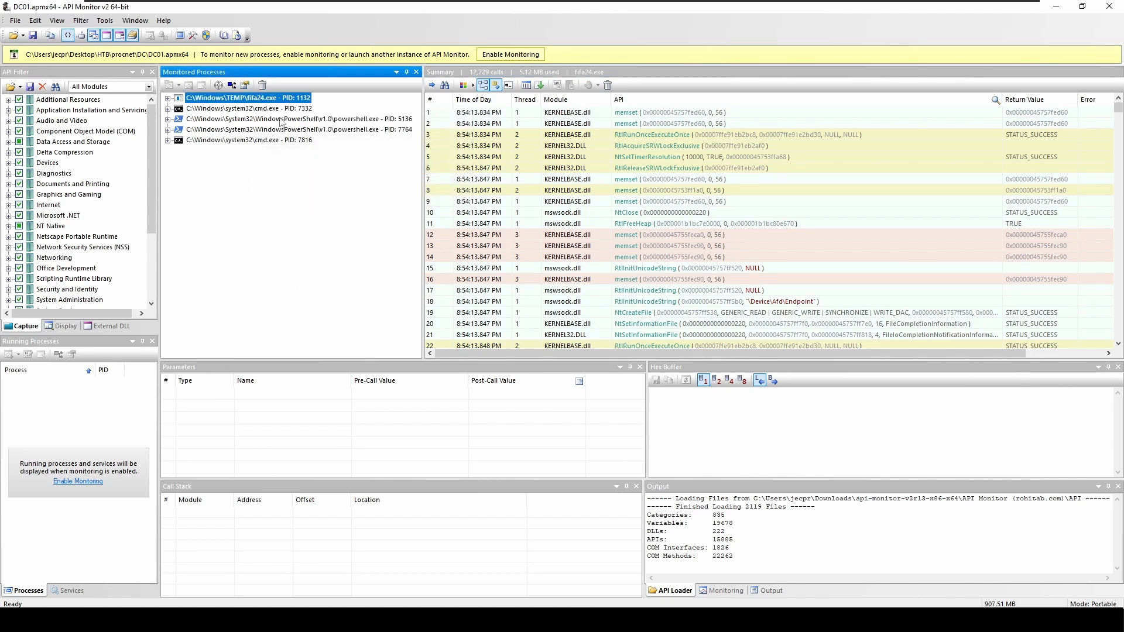
{"action": "mouse_move", "coordinate": [279, 112]}
{"action": "left_click", "coordinate": [168, 98]}
{"action": "left_click", "coordinate": [179, 110]}
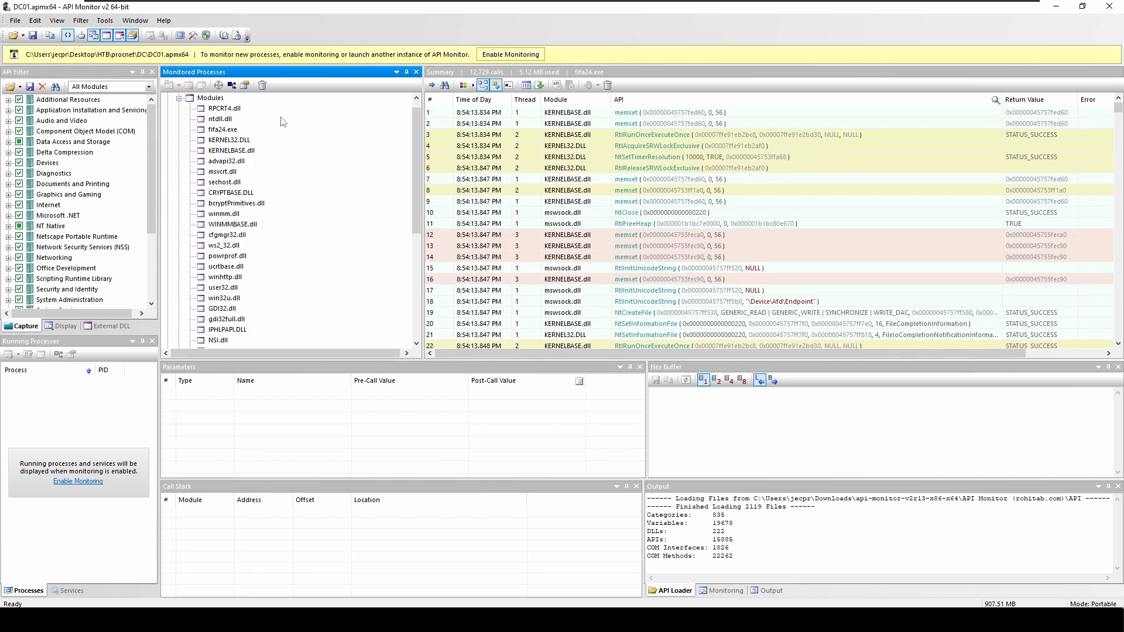
{"action": "left_click", "coordinate": [204, 129]}
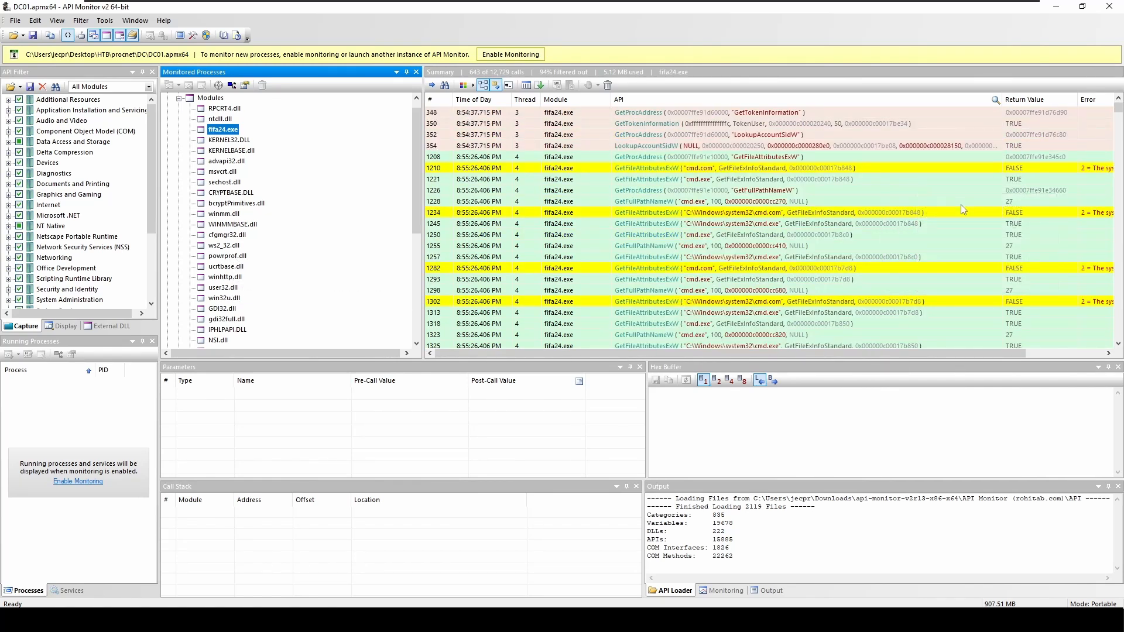
Examine the early fifa24.exe calls, from the cmd.exe file lookups to the GetProcAddress call for CreatePipe
{"action": "mouse_move", "coordinate": [959, 204]}
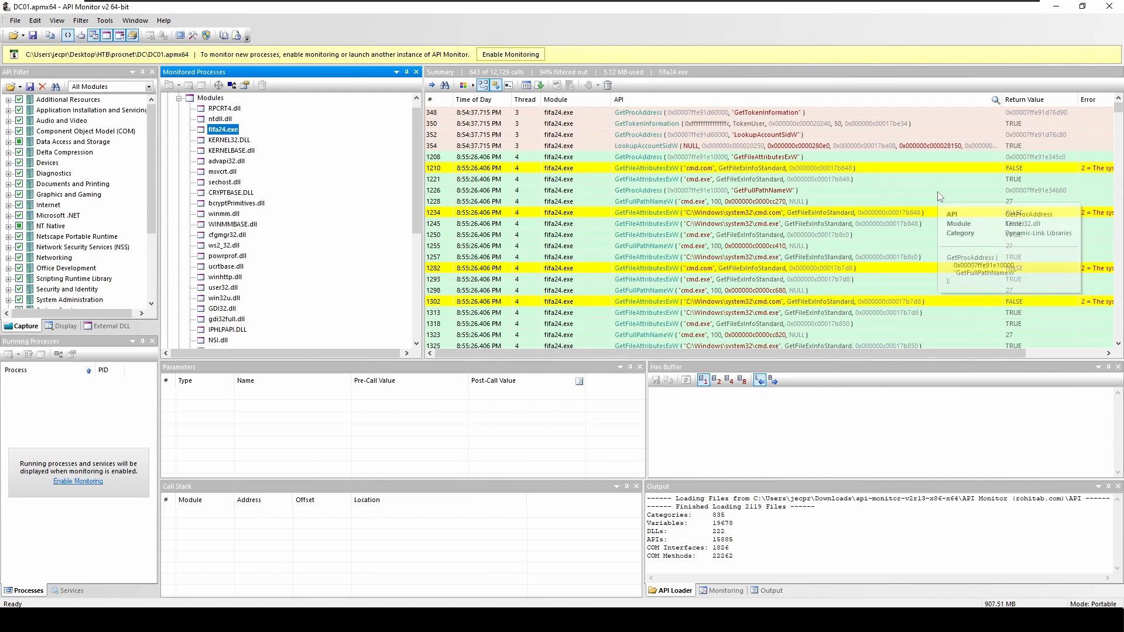
{"action": "left_click", "coordinate": [659, 214]}
{"action": "key", "text": "Down"}
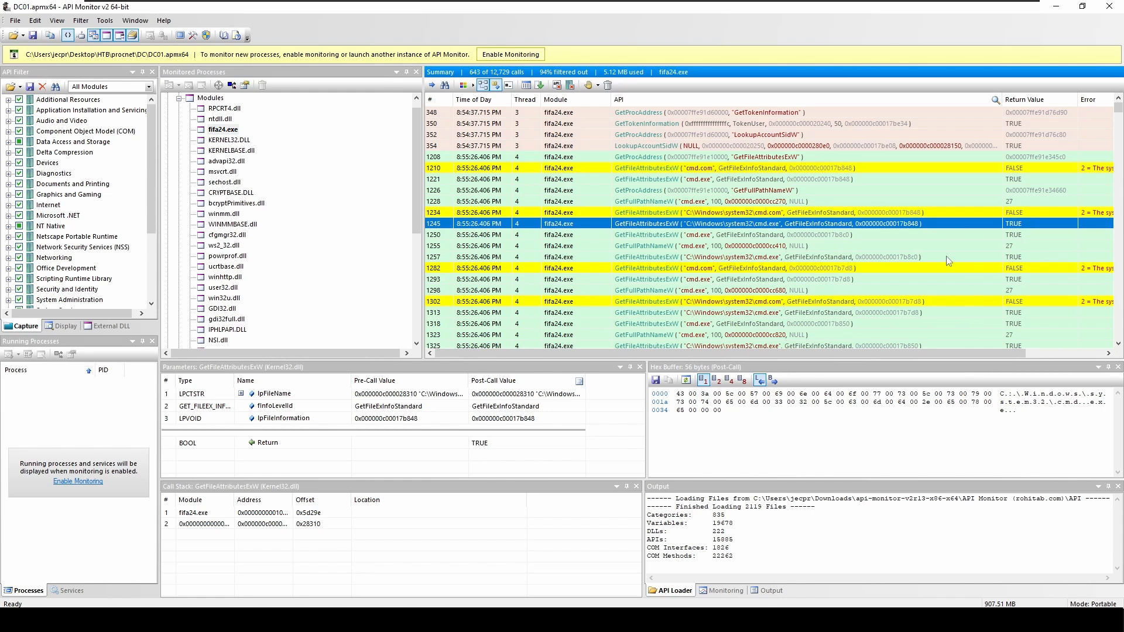
{"action": "scroll", "coordinate": [900, 247], "scroll_direction": "down", "scroll_amount": 2}
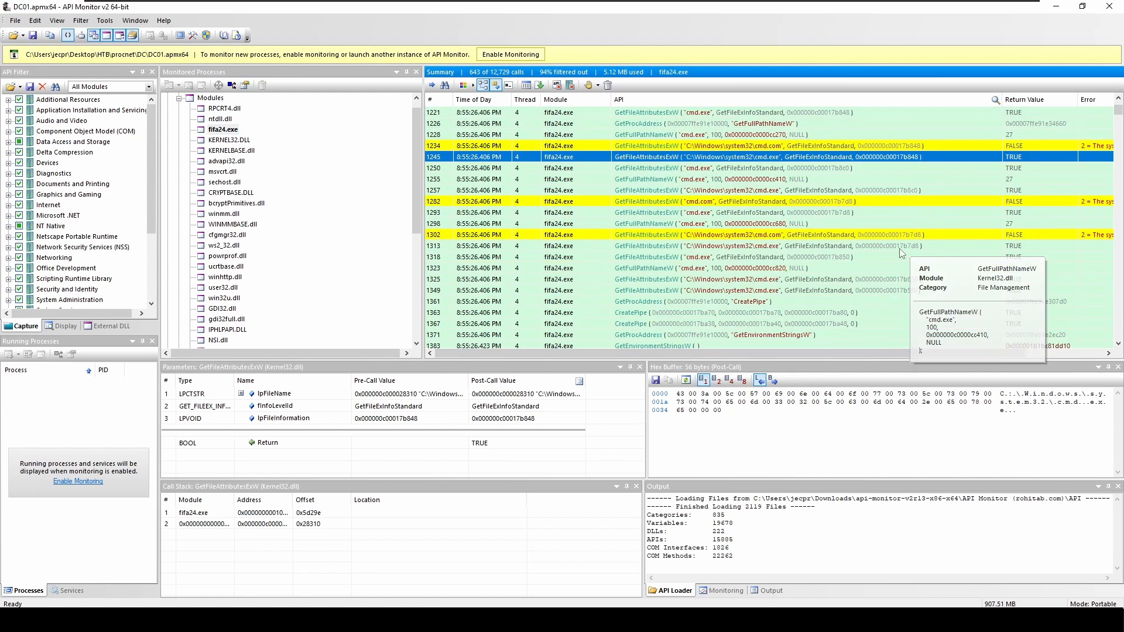
{"action": "scroll", "coordinate": [902, 253], "scroll_direction": "down", "scroll_amount": 1}
{"action": "left_click", "coordinate": [650, 250]}
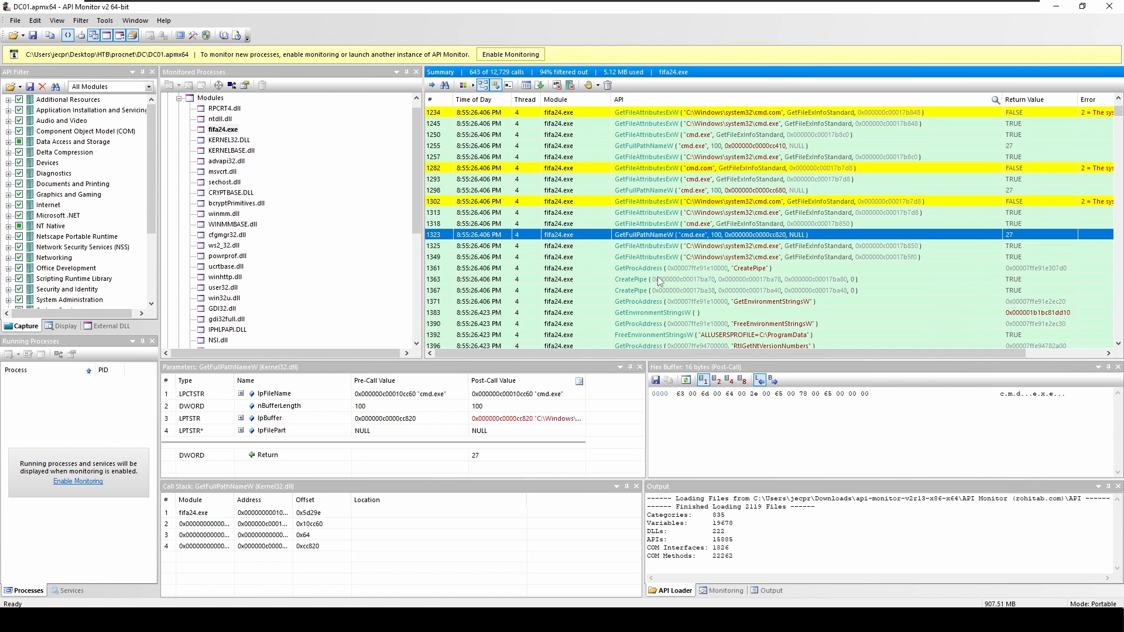
{"action": "scroll", "coordinate": [644, 263], "scroll_direction": "down", "scroll_amount": 1}
{"action": "key", "text": "Up"}
{"action": "left_click", "coordinate": [634, 236]}
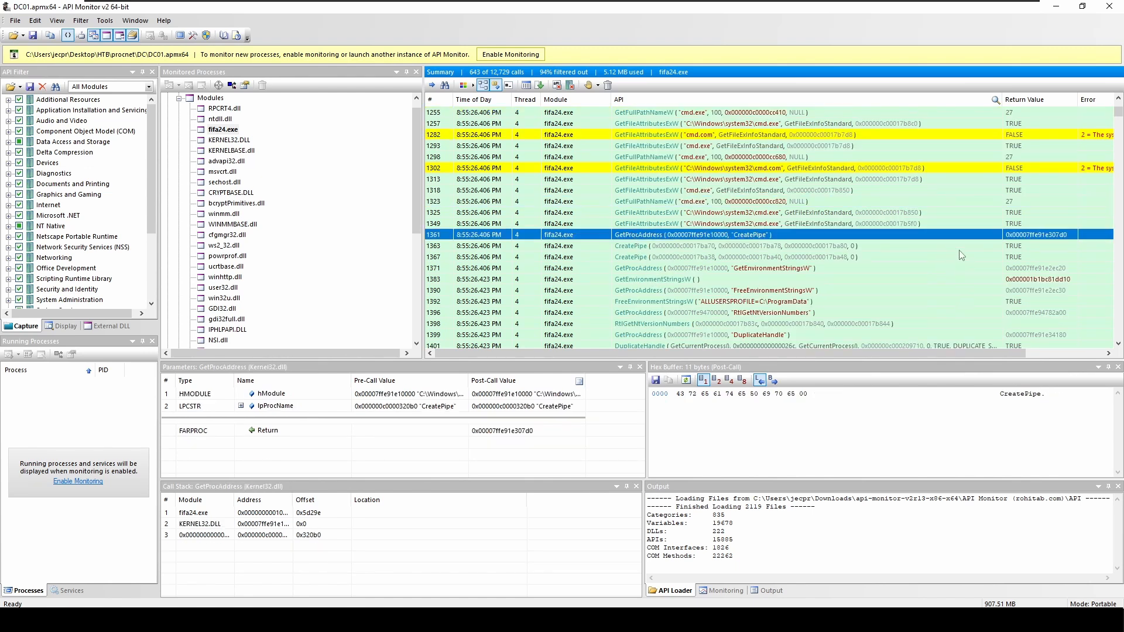
Find and select the fifa24.exe CreateProcessW call that runs ntdsutil through cmd.exe
{"action": "scroll", "coordinate": [959, 255], "scroll_direction": "down", "scroll_amount": 2}
{"action": "scroll", "coordinate": [960, 256], "scroll_direction": "down", "scroll_amount": 1}
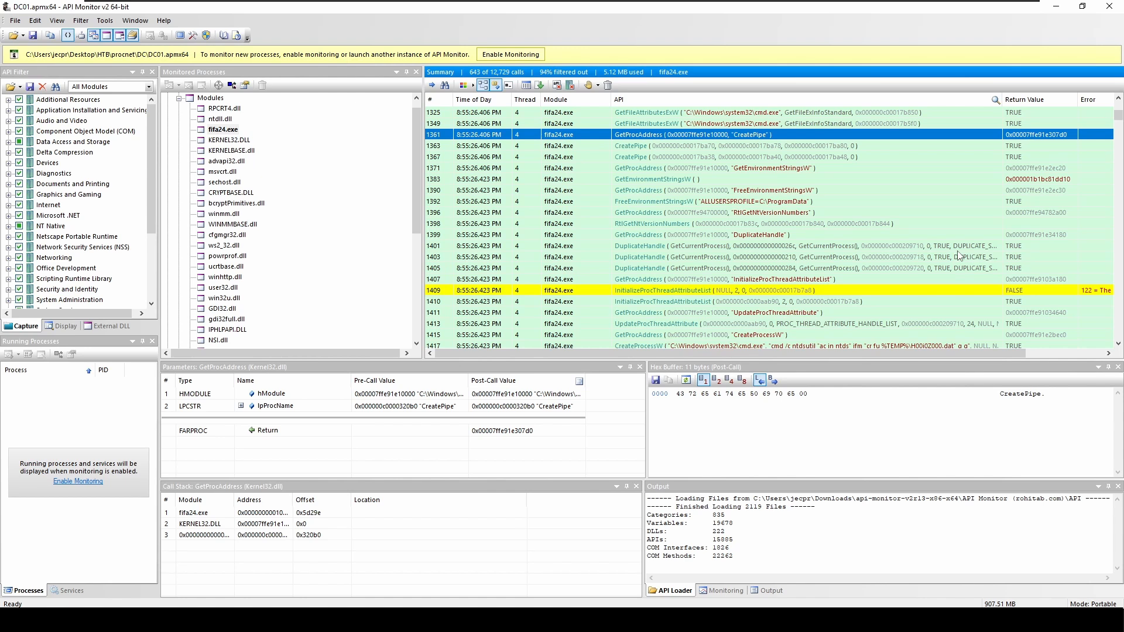
{"action": "scroll", "coordinate": [958, 255], "scroll_direction": "down", "scroll_amount": 2}
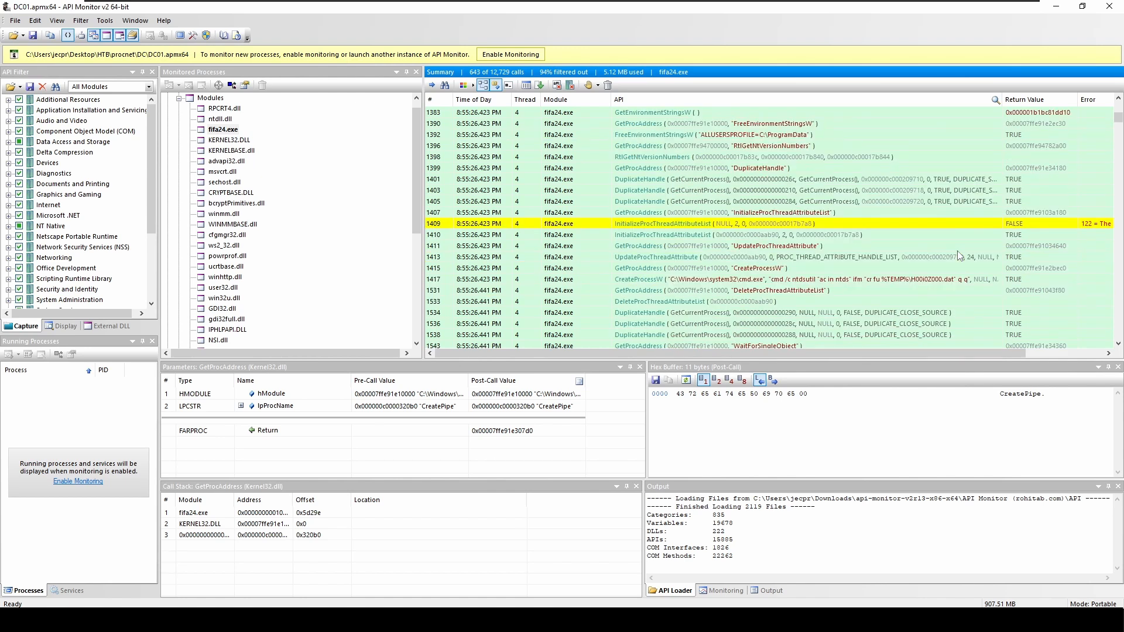
{"action": "scroll", "coordinate": [959, 256], "scroll_direction": "down", "scroll_amount": 1}
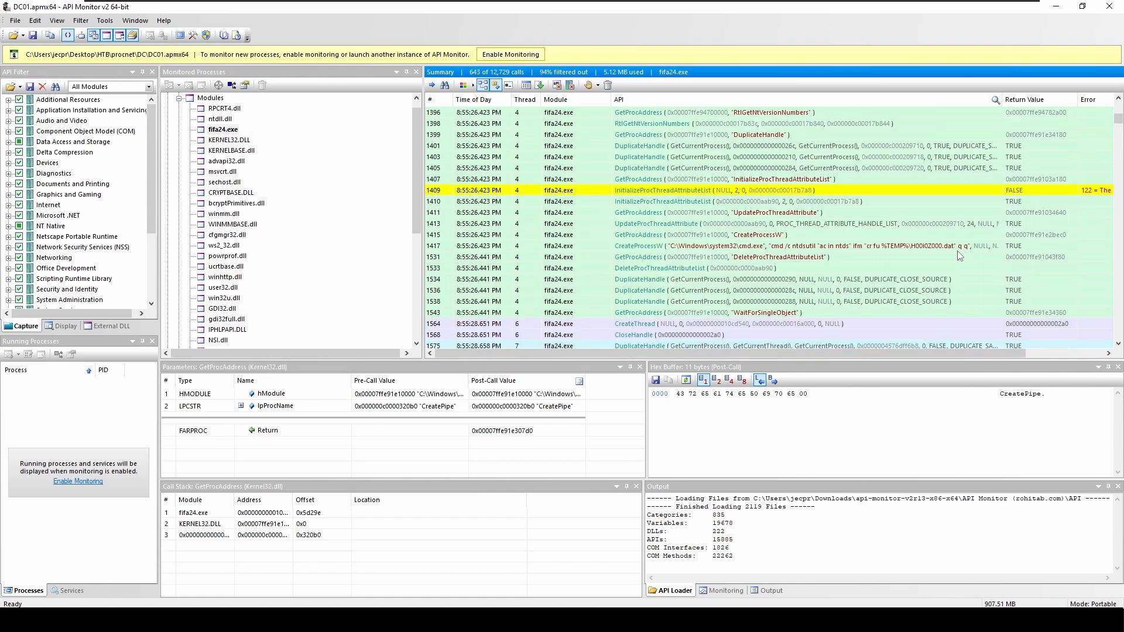
{"action": "left_click", "coordinate": [663, 245]}
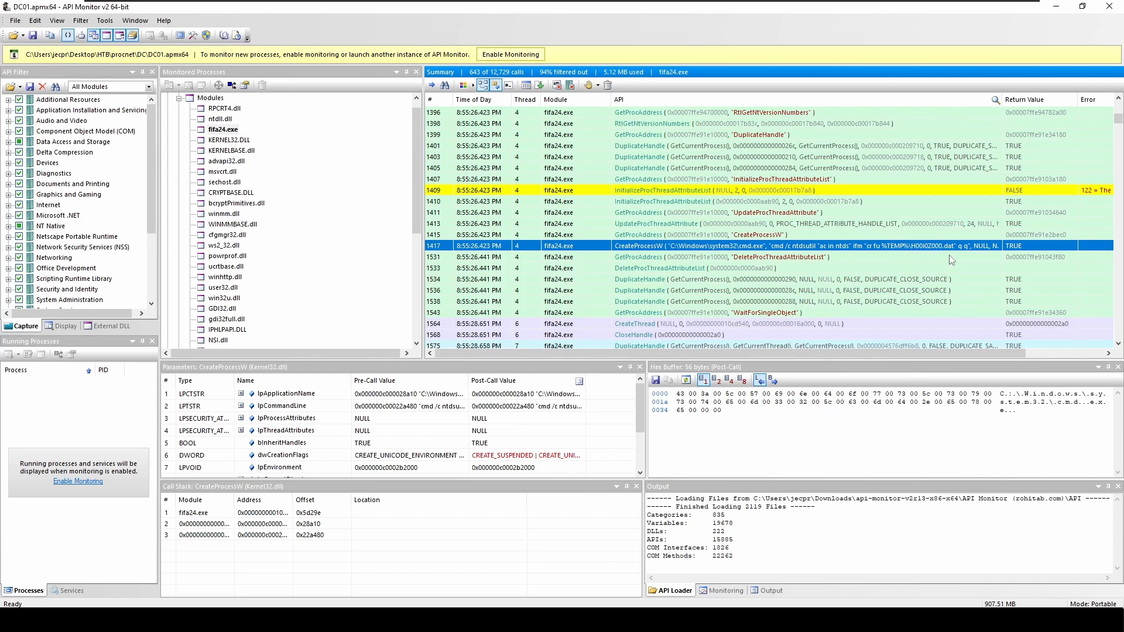
Inspect the two SetCurrentDirectoryW calls that target the H00i0Z000.dat directory
{"action": "scroll", "coordinate": [951, 258], "scroll_direction": "down", "scroll_amount": 4}
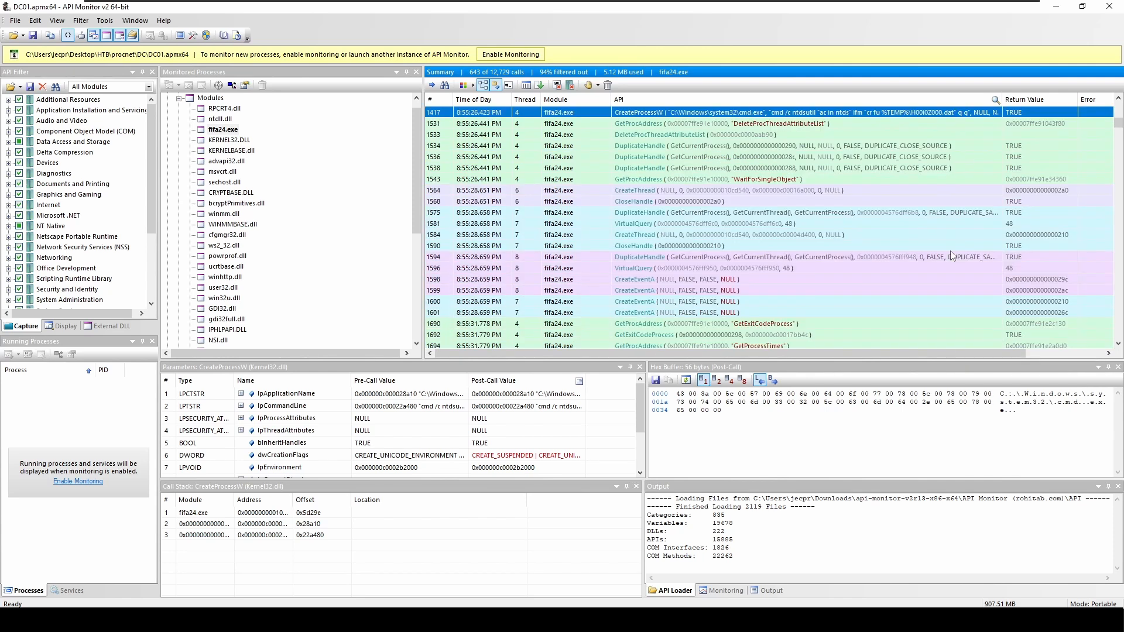
{"action": "scroll", "coordinate": [953, 256], "scroll_direction": "down", "scroll_amount": 8}
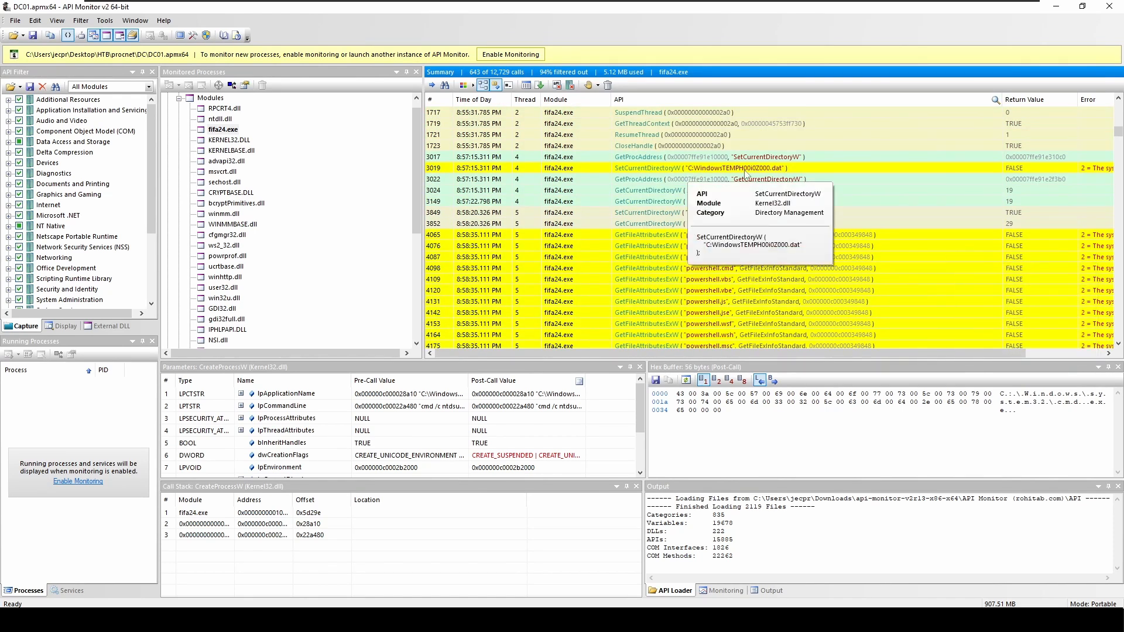
{"action": "left_click", "coordinate": [855, 168]}
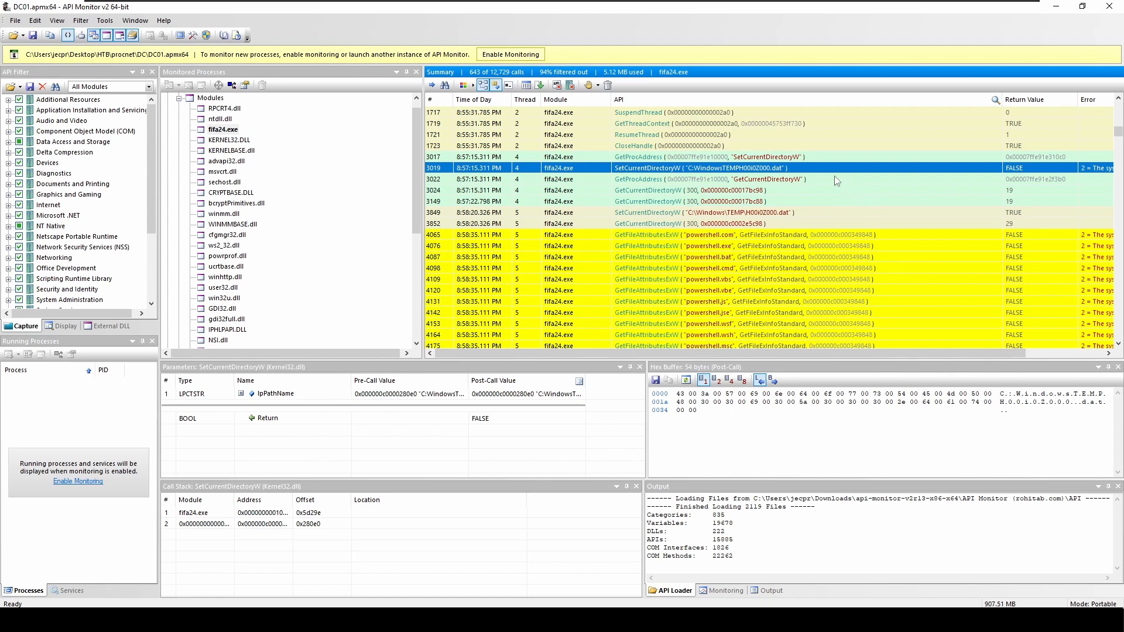
{"action": "left_click", "coordinate": [875, 212]}
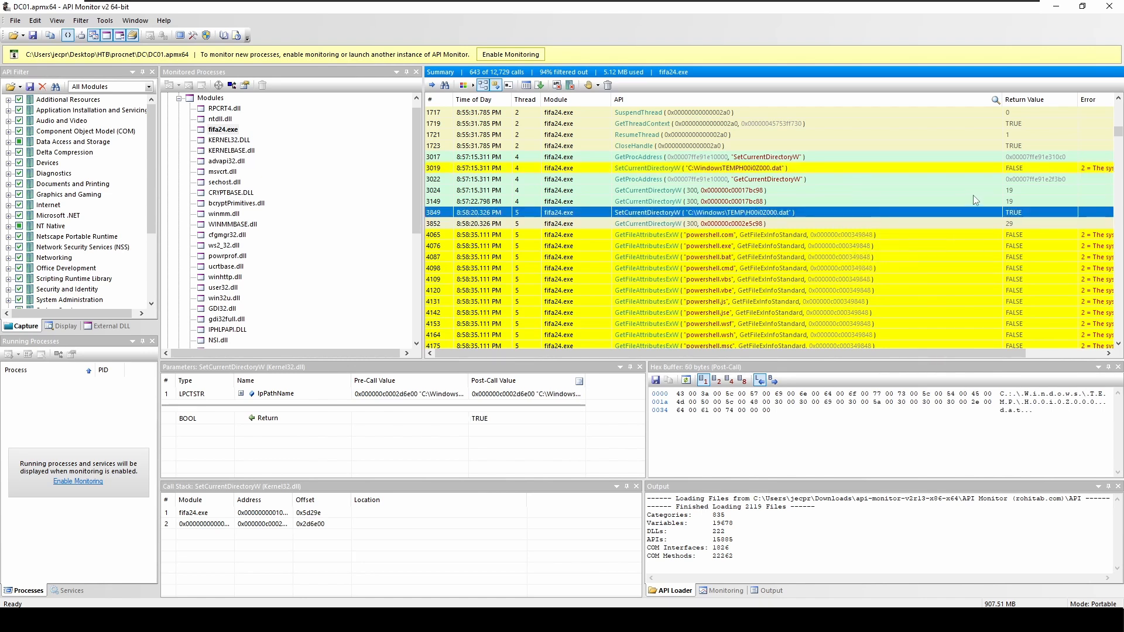
Find the fifa24.exe CreateProcessW call that runs PowerShell Compress-Archive on ntds.zip and inspect its parameters
{"action": "scroll", "coordinate": [972, 199], "scroll_direction": "down", "scroll_amount": 2}
{"action": "scroll", "coordinate": [973, 201], "scroll_direction": "down", "scroll_amount": 1}
{"action": "scroll", "coordinate": [973, 202], "scroll_direction": "up", "scroll_amount": 3}
{"action": "scroll", "coordinate": [972, 204], "scroll_direction": "down", "scroll_amount": 10}
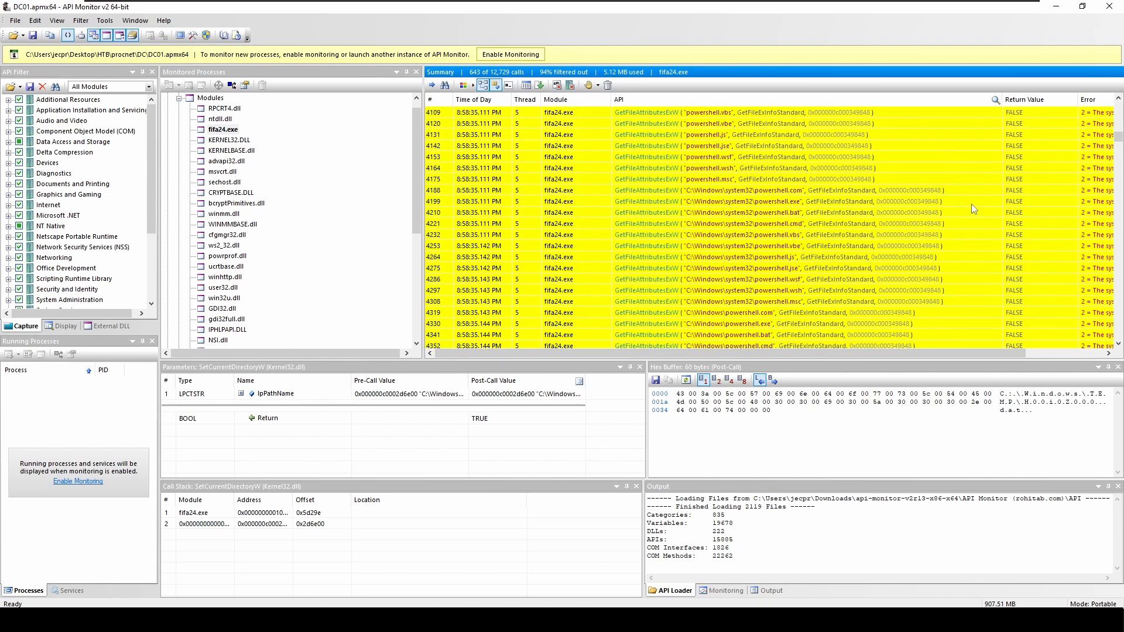
{"action": "scroll", "coordinate": [974, 209], "scroll_direction": "down", "scroll_amount": 5}
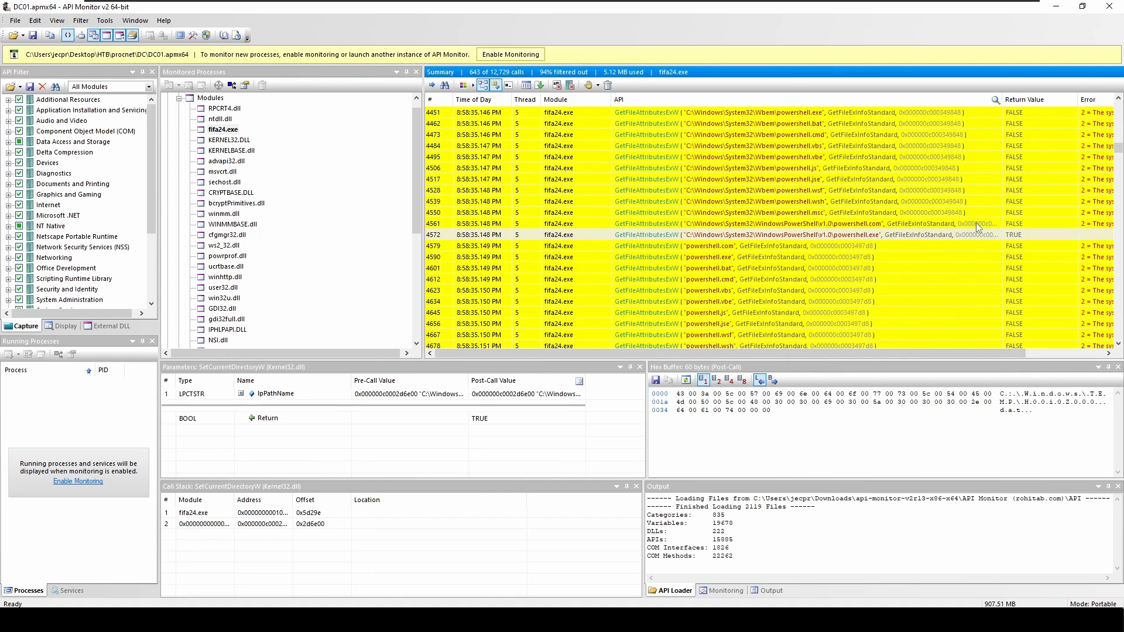
{"action": "scroll", "coordinate": [984, 237], "scroll_direction": "down", "scroll_amount": 16}
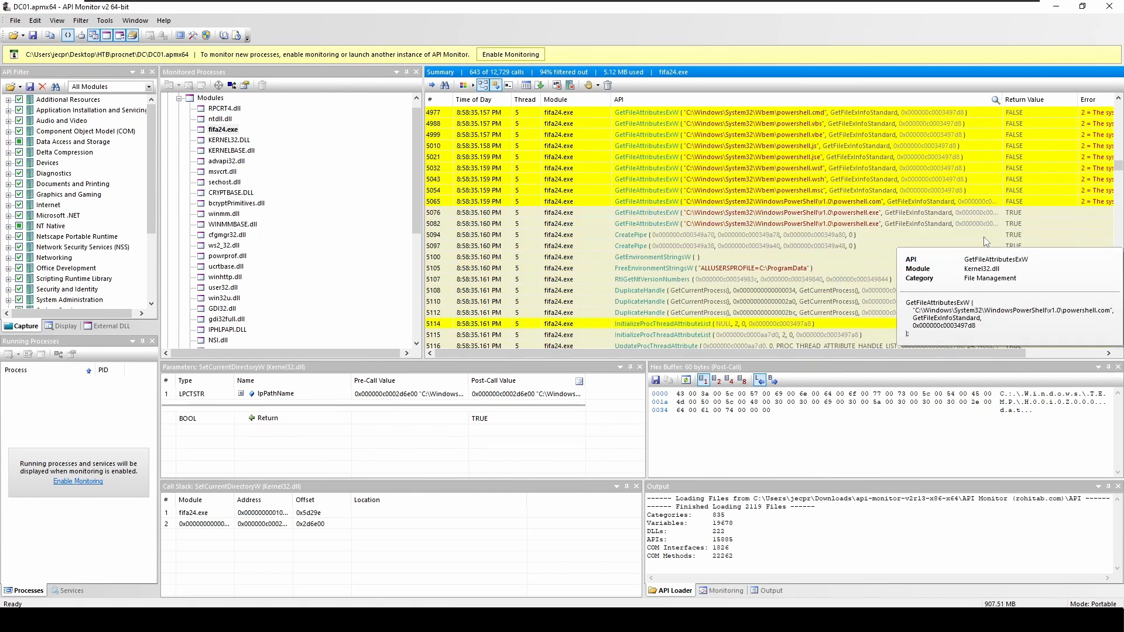
{"action": "scroll", "coordinate": [992, 245], "scroll_direction": "down", "scroll_amount": 3}
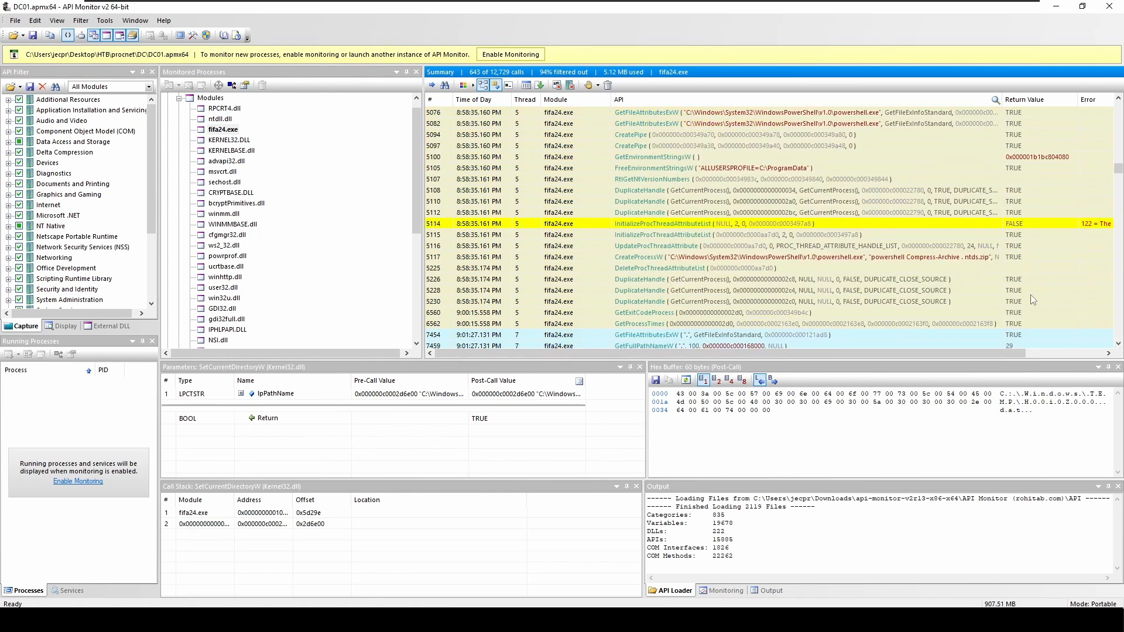
{"action": "scroll", "coordinate": [1031, 268], "scroll_direction": "down", "scroll_amount": 1}
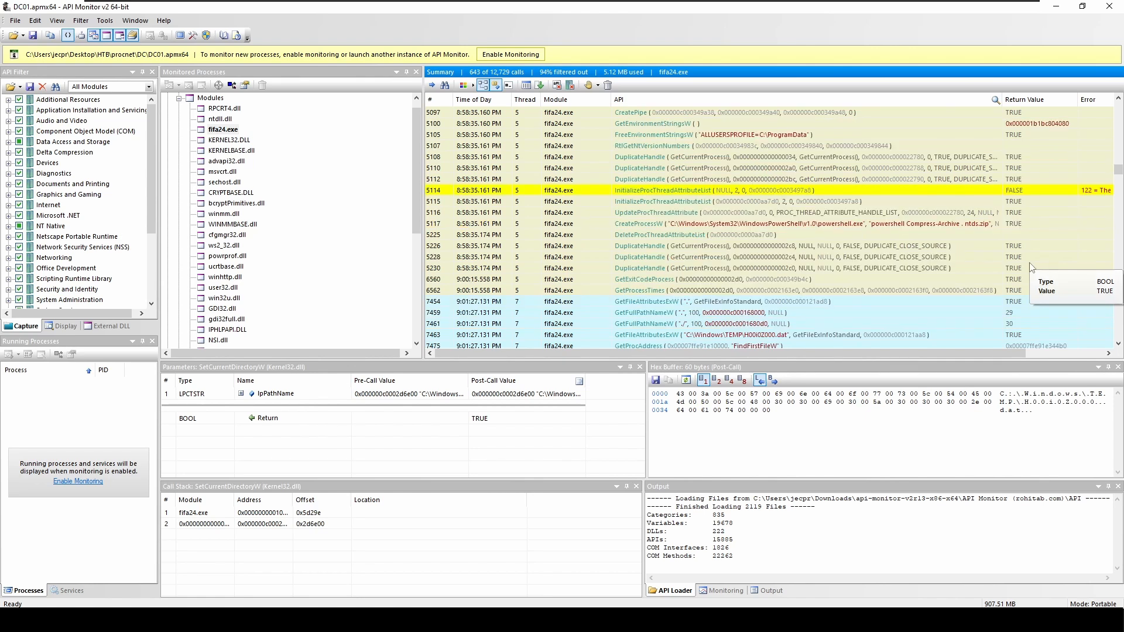
{"action": "left_click", "coordinate": [960, 225]}
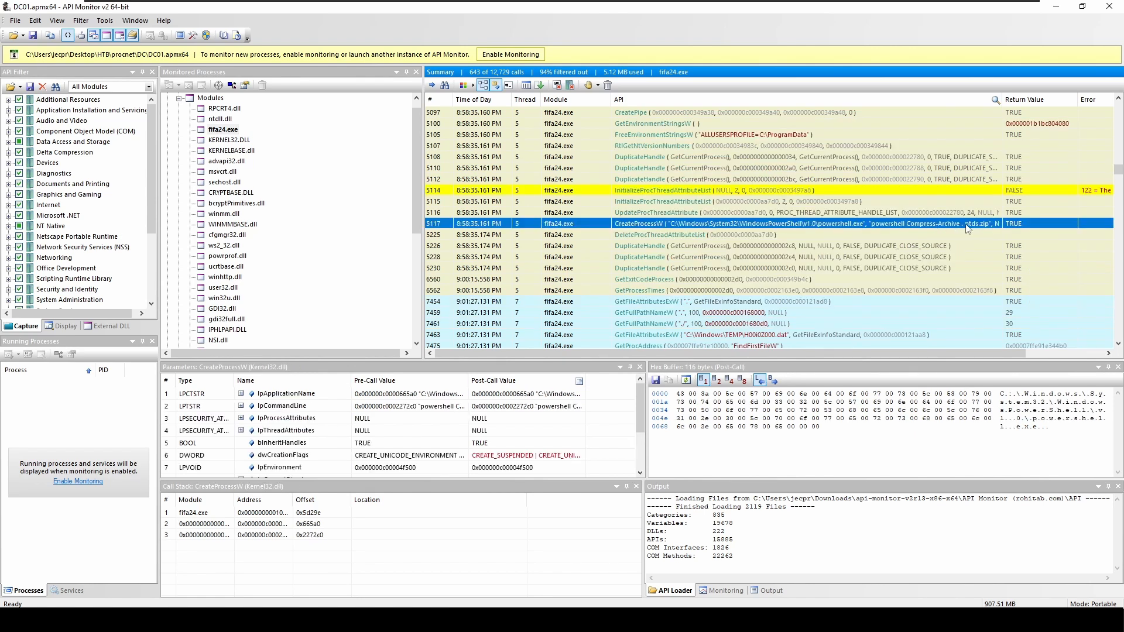
{"action": "mouse_move", "coordinate": [973, 229]}
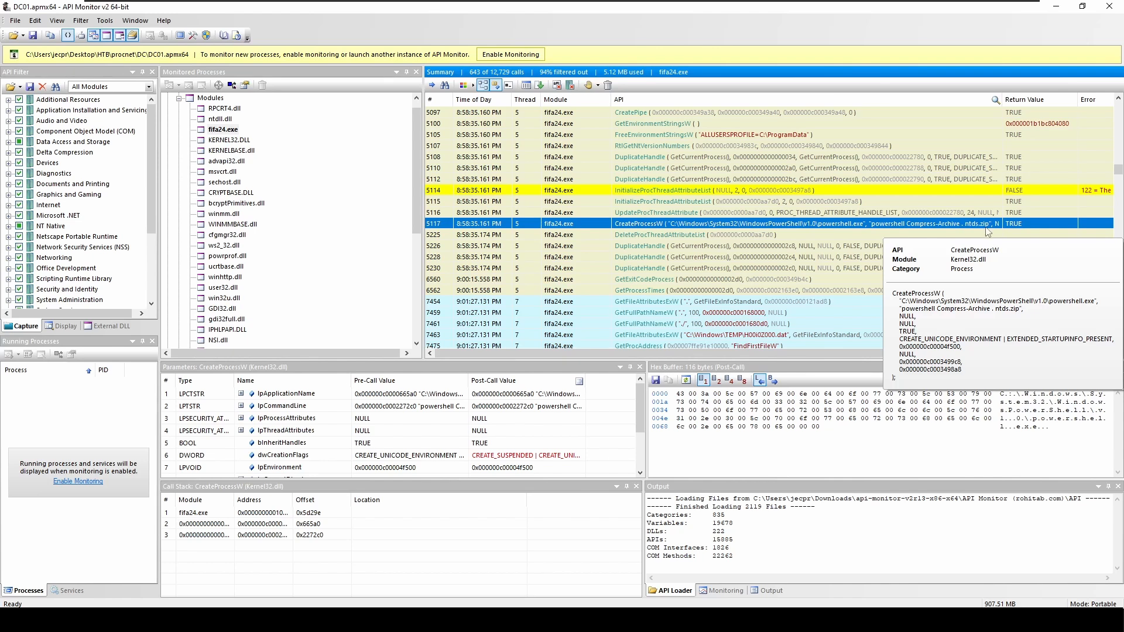
{"action": "scroll", "coordinate": [1002, 193], "scroll_direction": "down", "scroll_amount": 5}
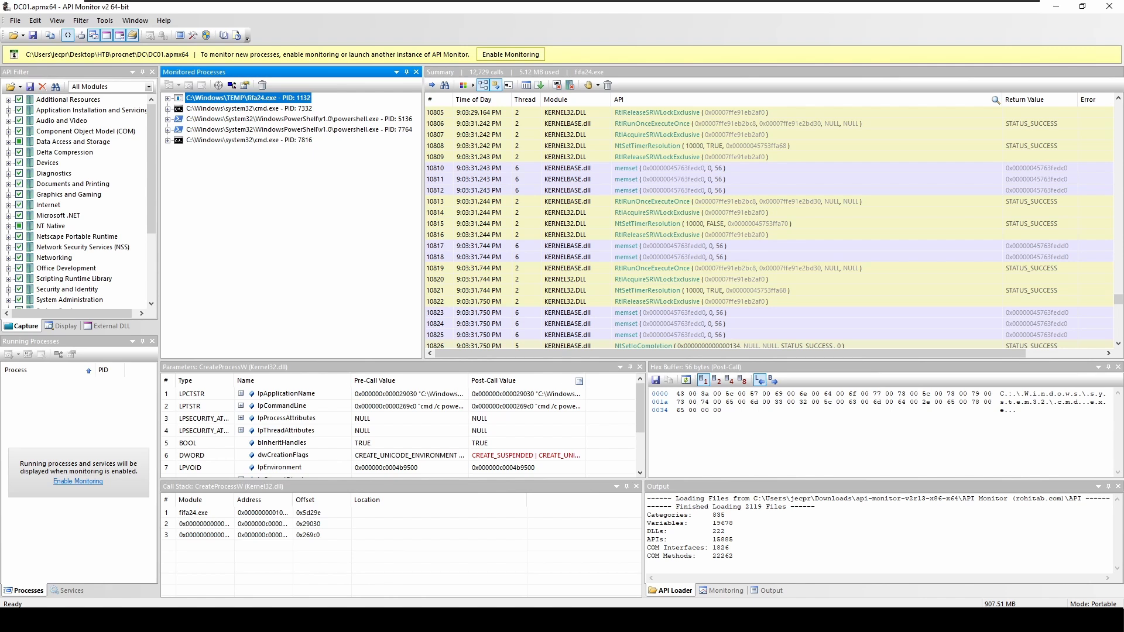
Switch to the SmartDraw timeline, reload the expired document and open the first empty lower event box for text entry
{"action": "key", "text": "alt+Tab"}
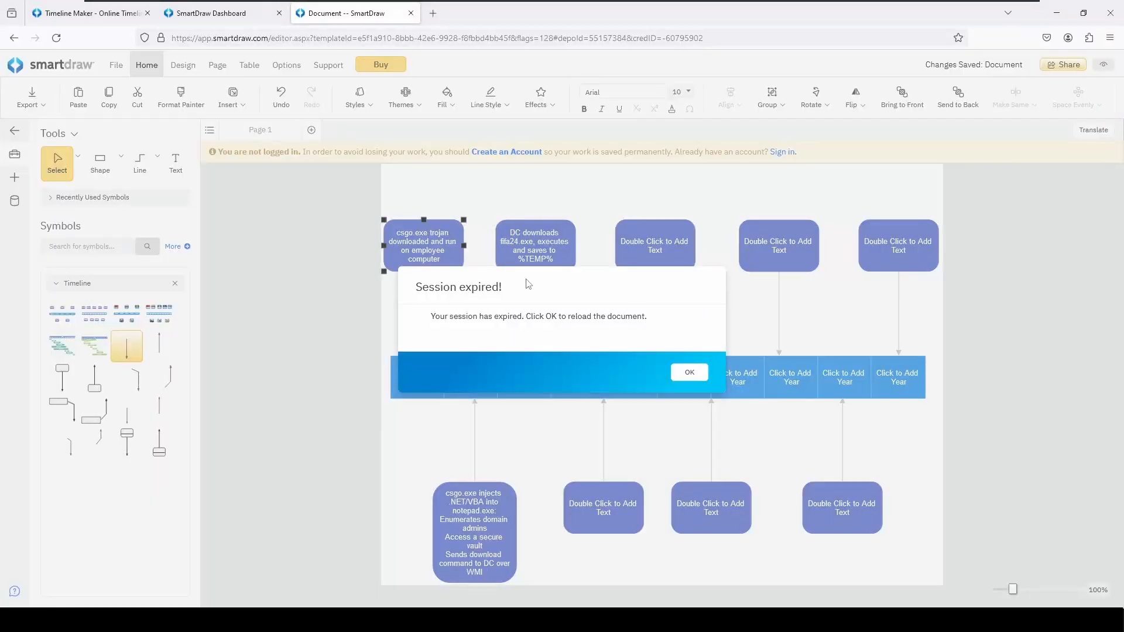
{"action": "key", "text": "Return"}
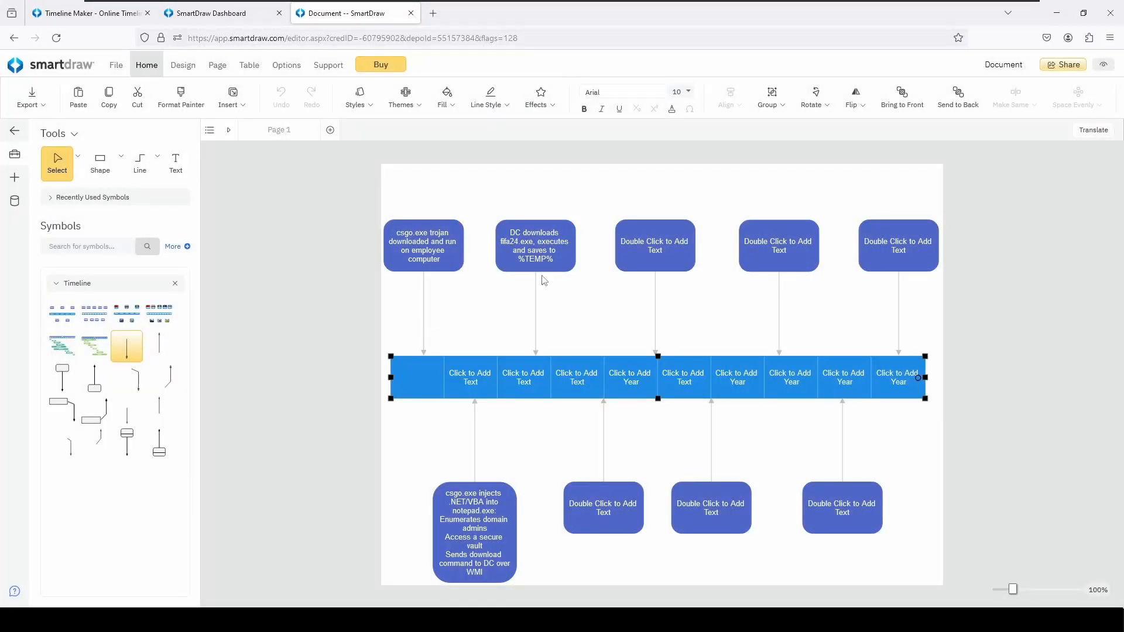
{"action": "left_click", "coordinate": [536, 257]}
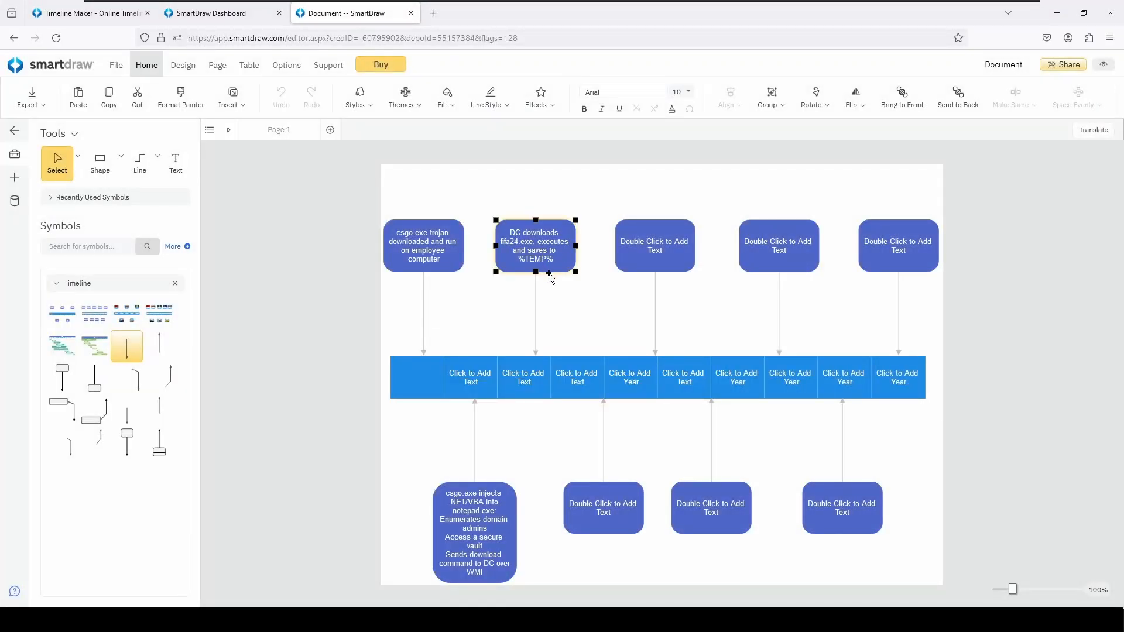
{"action": "double_click", "coordinate": [588, 525]}
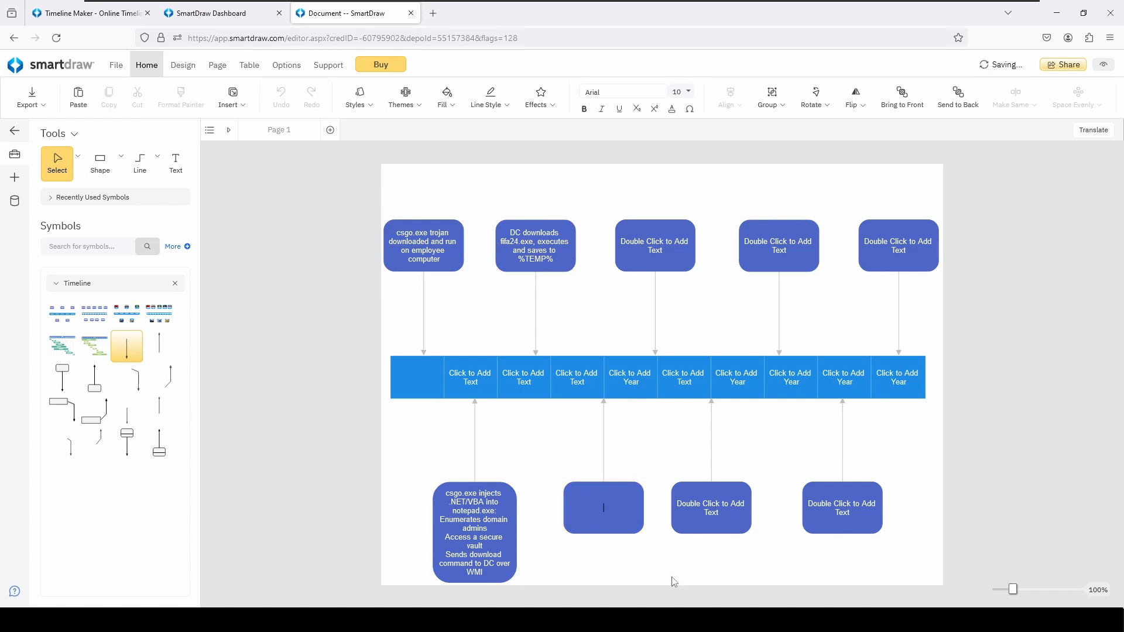
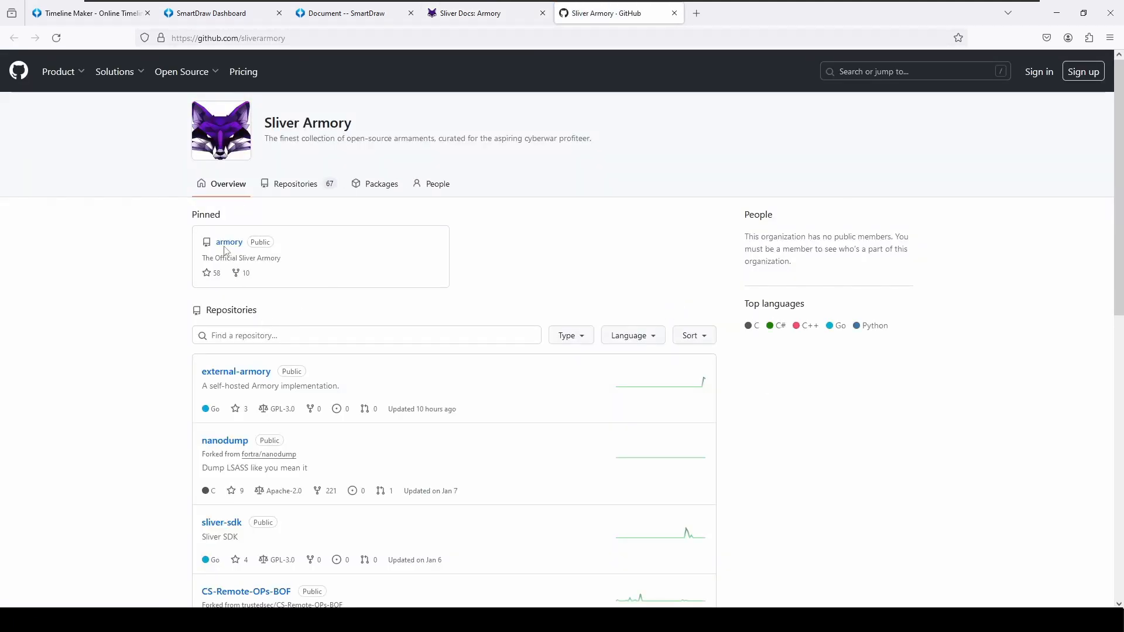
Look up the Sharp WMI entry in the Sliver armory repository's armory.json and enter sharpwmi as the Task 9 answer in answers.odt
{"action": "left_click", "coordinate": [229, 244]}
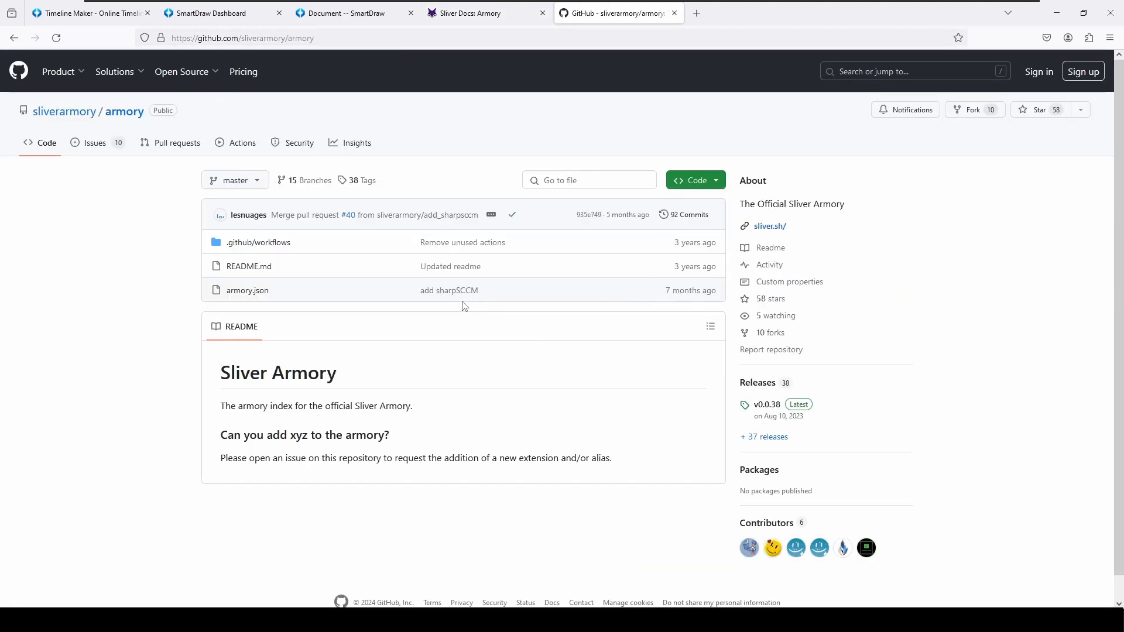
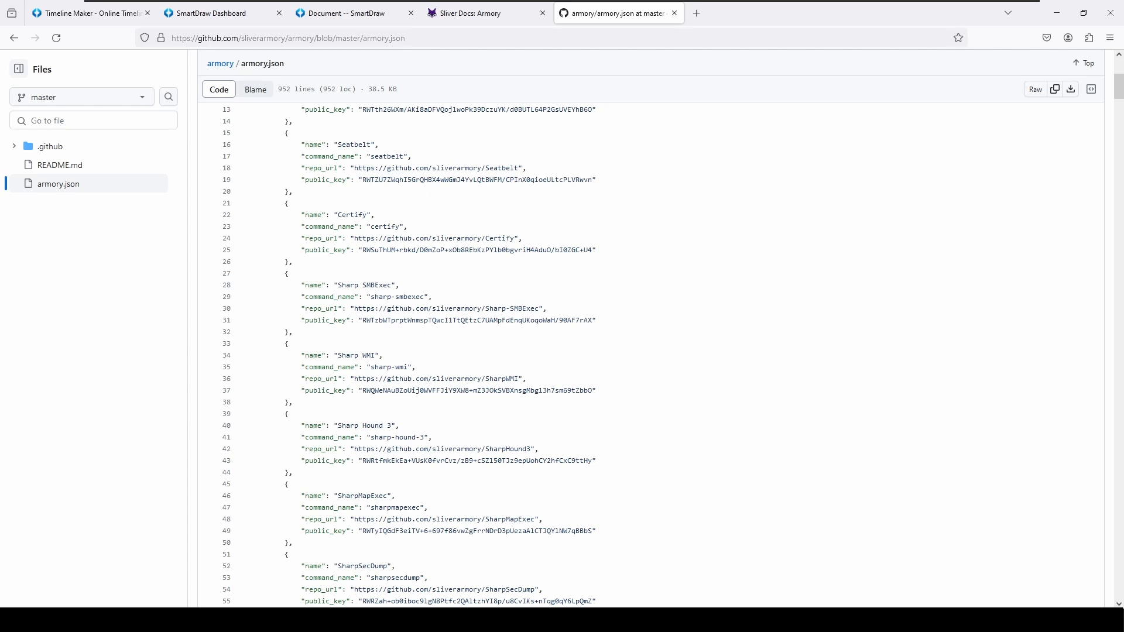
{"action": "left_click_drag", "start_coordinate": [337, 355], "coordinate": [376, 356]}
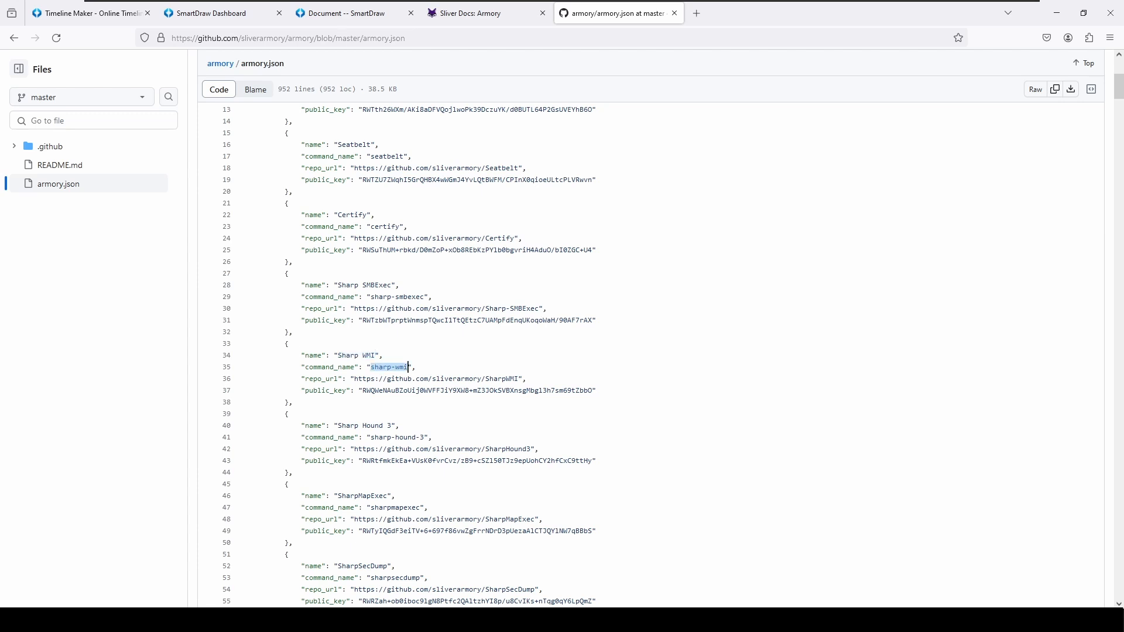
{"action": "key", "text": "alt+Tab"}
{"action": "type", "text": "sharp-wmi"}
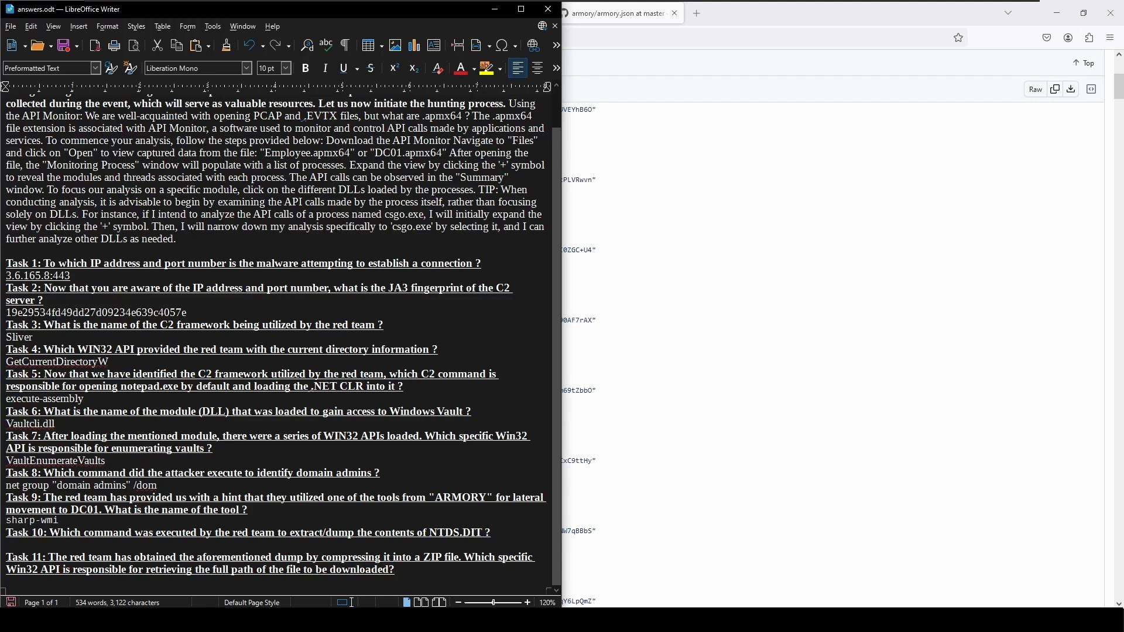
{"action": "left_click", "coordinate": [36, 520]}
{"action": "key", "text": "Delete"}
For Task 10, switch to API Monitor, locate the RtlInitUnicodeStringEx call containing the ntdsutil command and copy its API column text
{"action": "left_click", "coordinate": [35, 544]}
{"action": "left_click_drag", "start_coordinate": [300, 533], "coordinate": [387, 532]}
{"action": "left_click", "coordinate": [386, 533]}
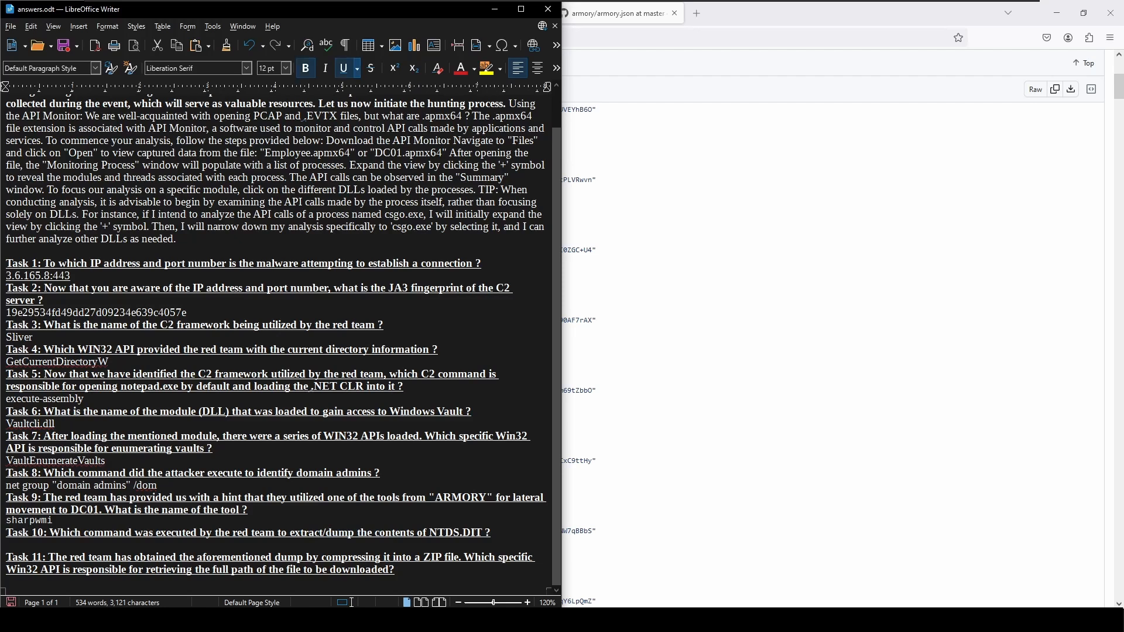
{"action": "left_click", "coordinate": [7, 545]}
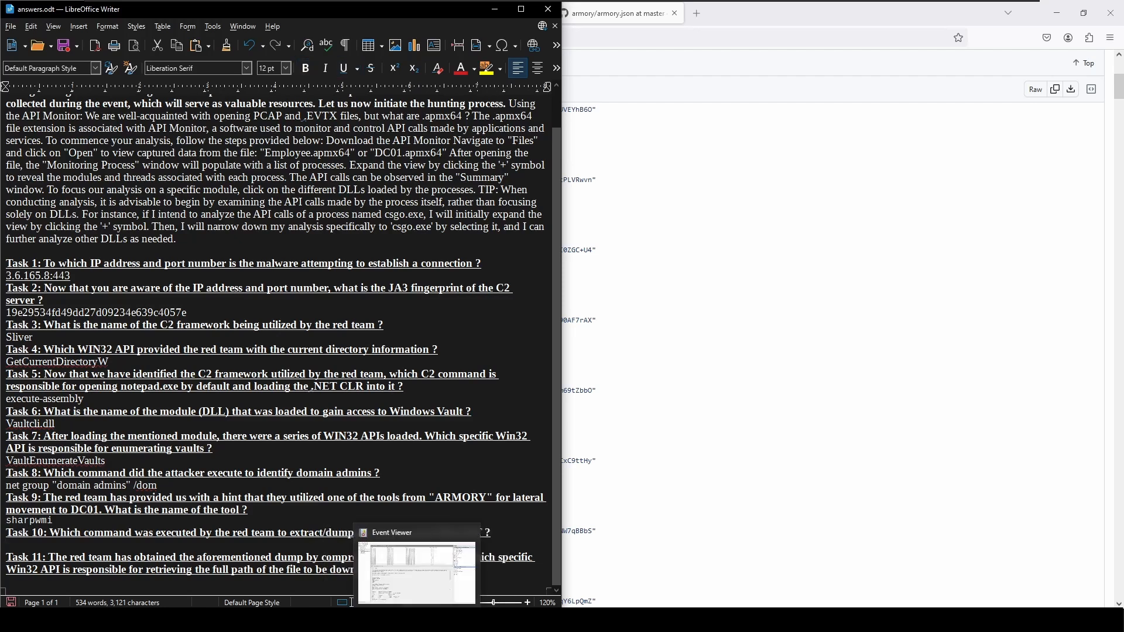
{"action": "left_click", "coordinate": [391, 619]}
{"action": "scroll", "coordinate": [723, 266], "scroll_direction": "up", "scroll_amount": 8}
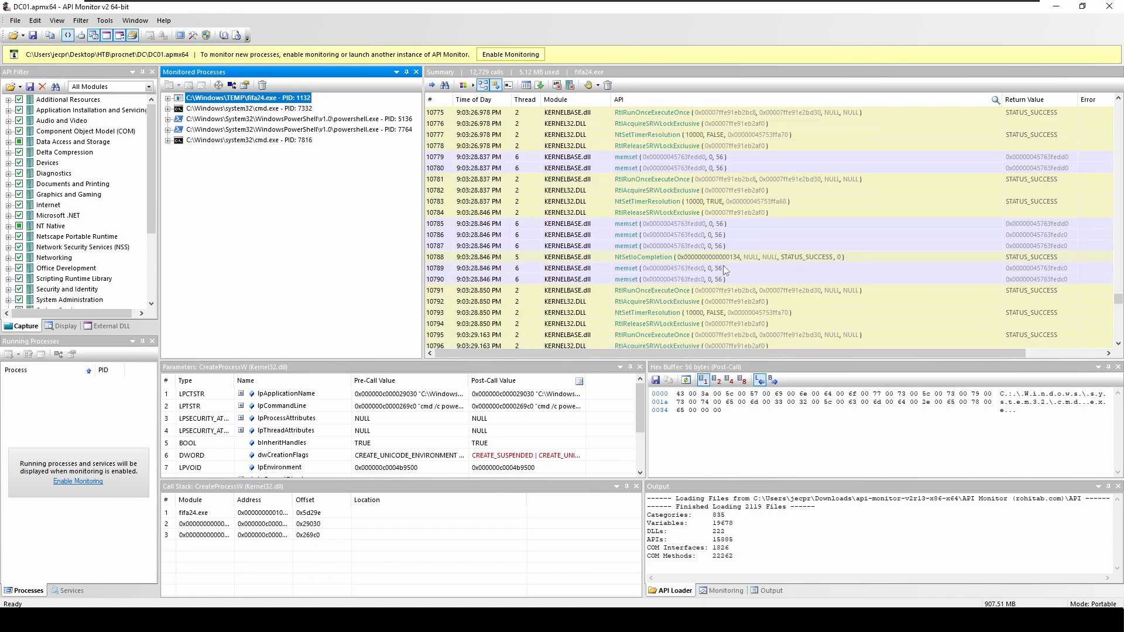
{"action": "scroll", "coordinate": [726, 270], "scroll_direction": "up", "scroll_amount": 10}
{"action": "left_click_drag", "start_coordinate": [1118, 299], "coordinate": [1118, 132]}
{"action": "scroll", "coordinate": [855, 251], "scroll_direction": "up", "scroll_amount": 5}
{"action": "left_click", "coordinate": [844, 203]}
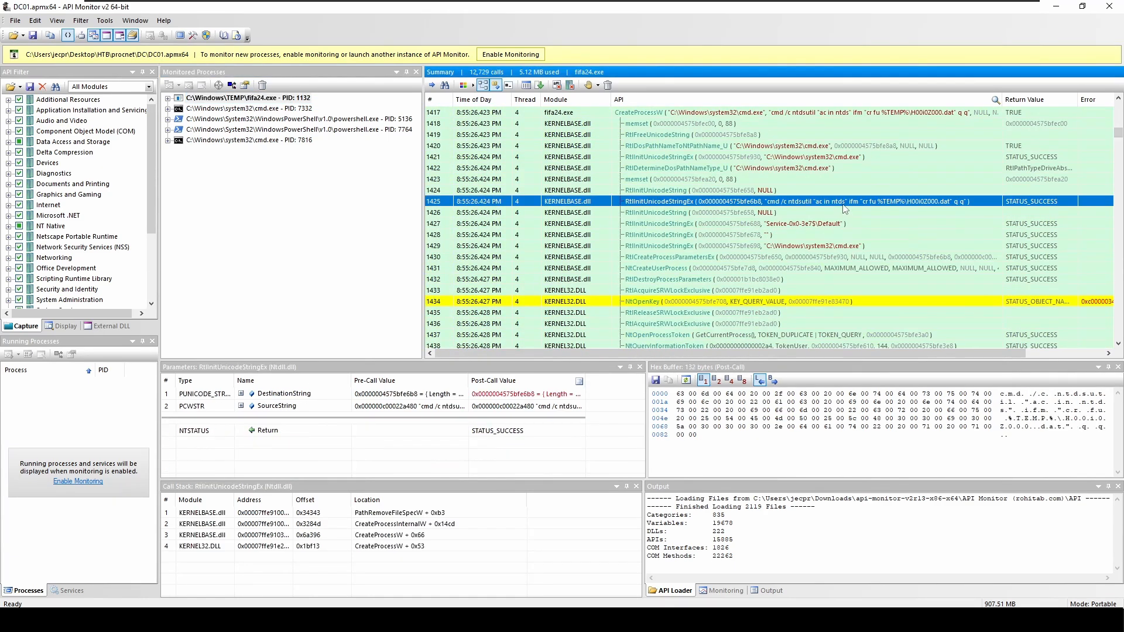
{"action": "right_click", "coordinate": [845, 205]}
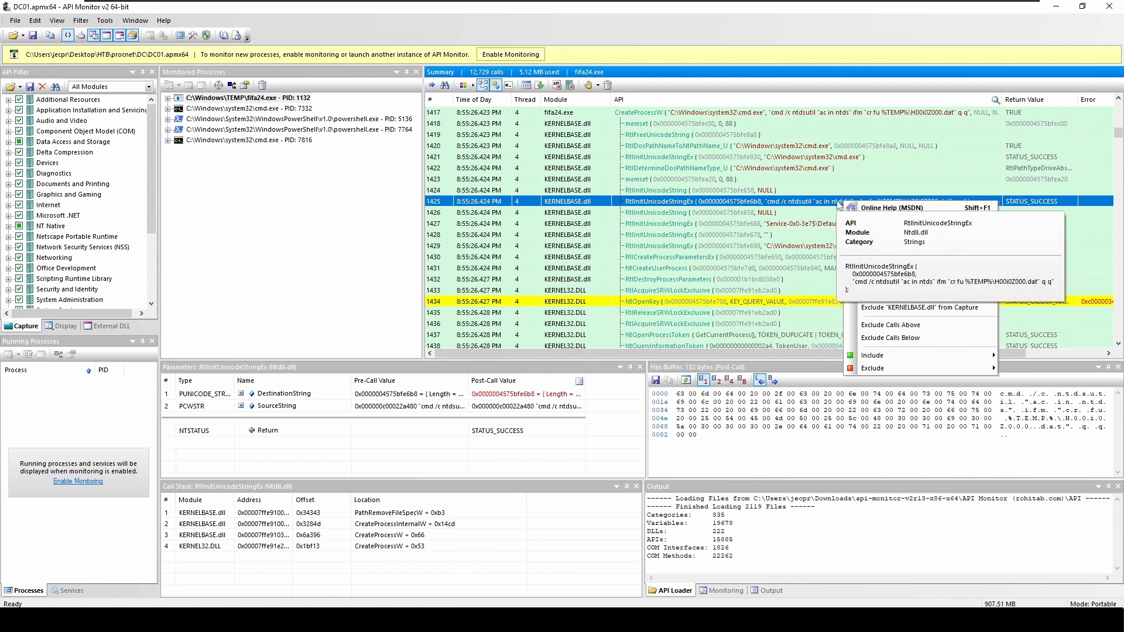
{"action": "mouse_move", "coordinate": [919, 250]}
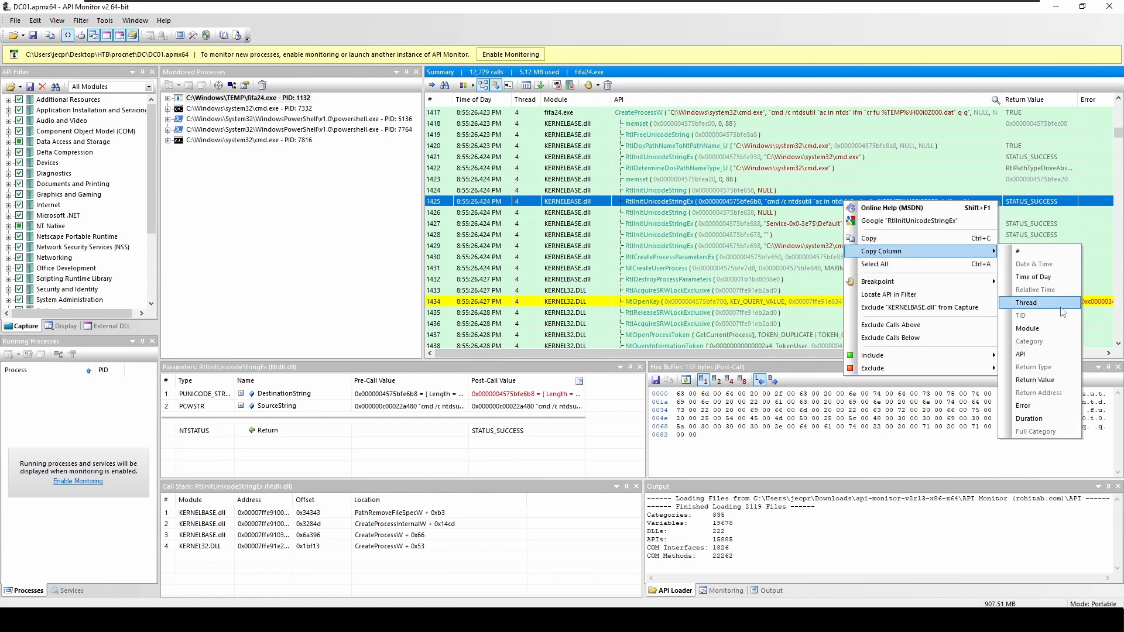
{"action": "left_click", "coordinate": [1026, 354]}
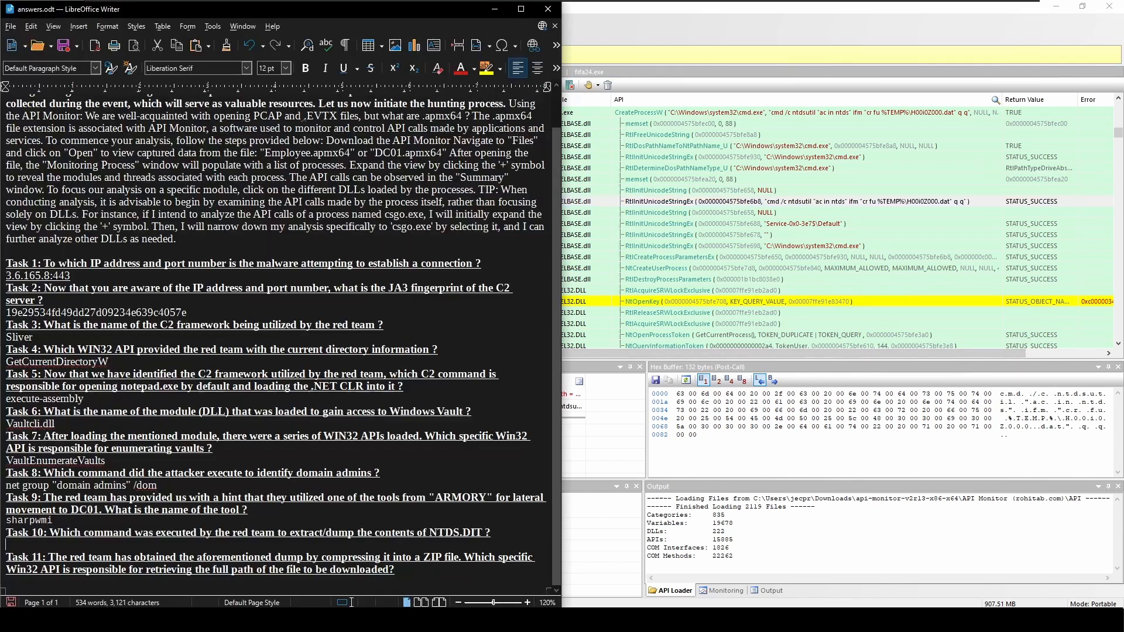
Paste the copied call under Task 10 in answers.odt and trim it to the cmd /c ntdsutil "ac in ntds" ifm "cr fu %TEMP%\H00i0Z000.dat" q q command
{"action": "key", "text": "alt+Tab"}
{"action": "right_click", "coordinate": [51, 548]}
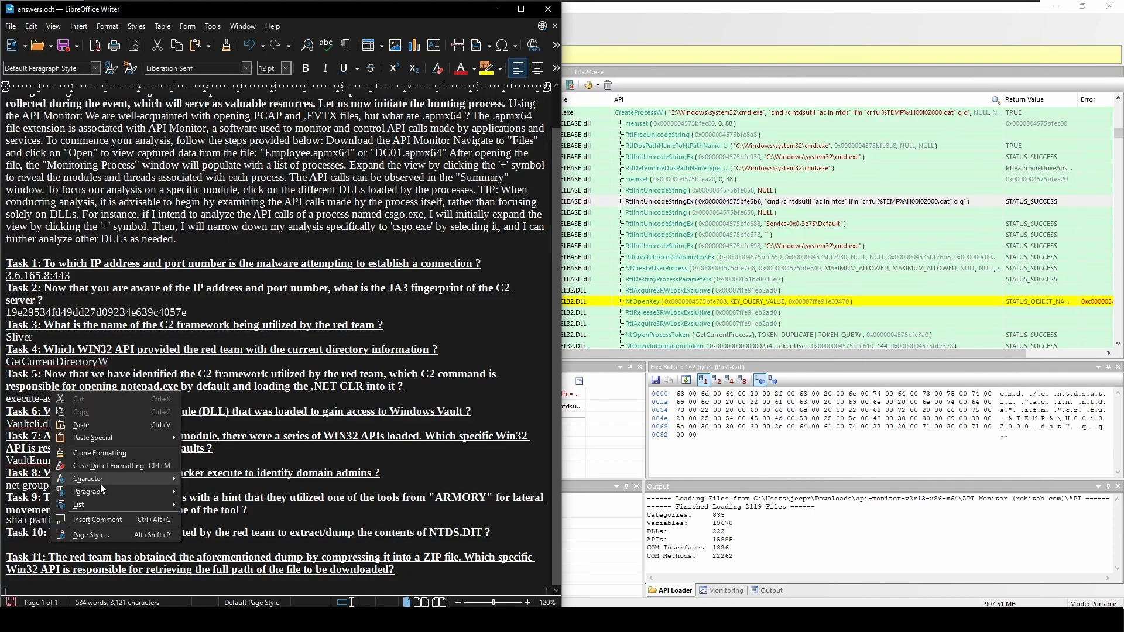
{"action": "left_click", "coordinate": [99, 424]}
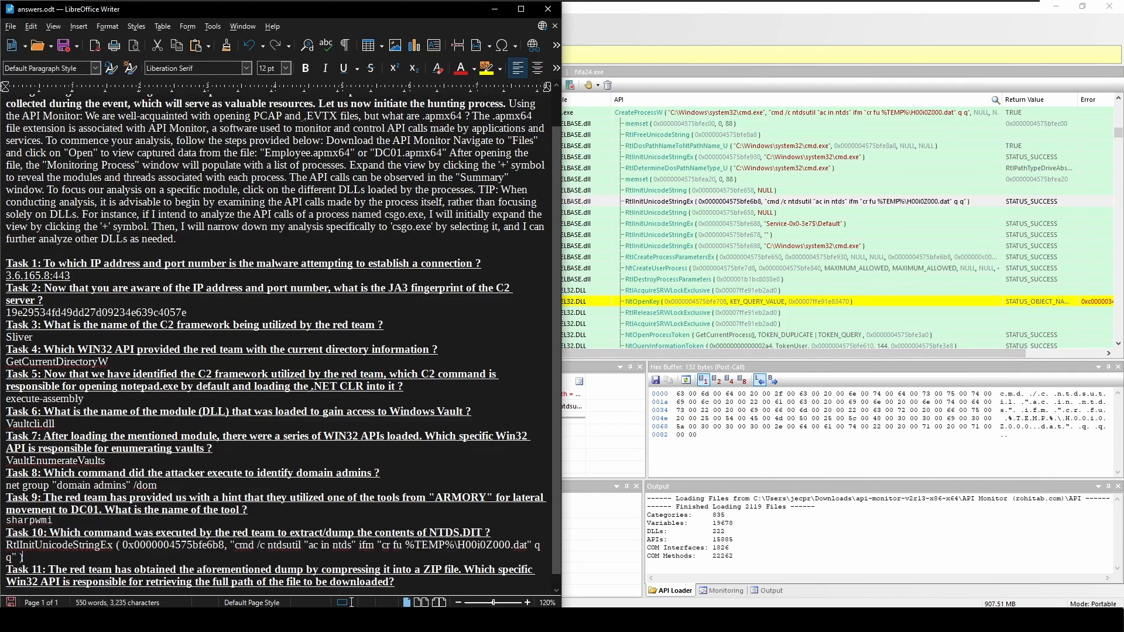
{"action": "left_click_drag", "start_coordinate": [233, 545], "coordinate": [5, 544]}
{"action": "key", "text": "BackSpace"}
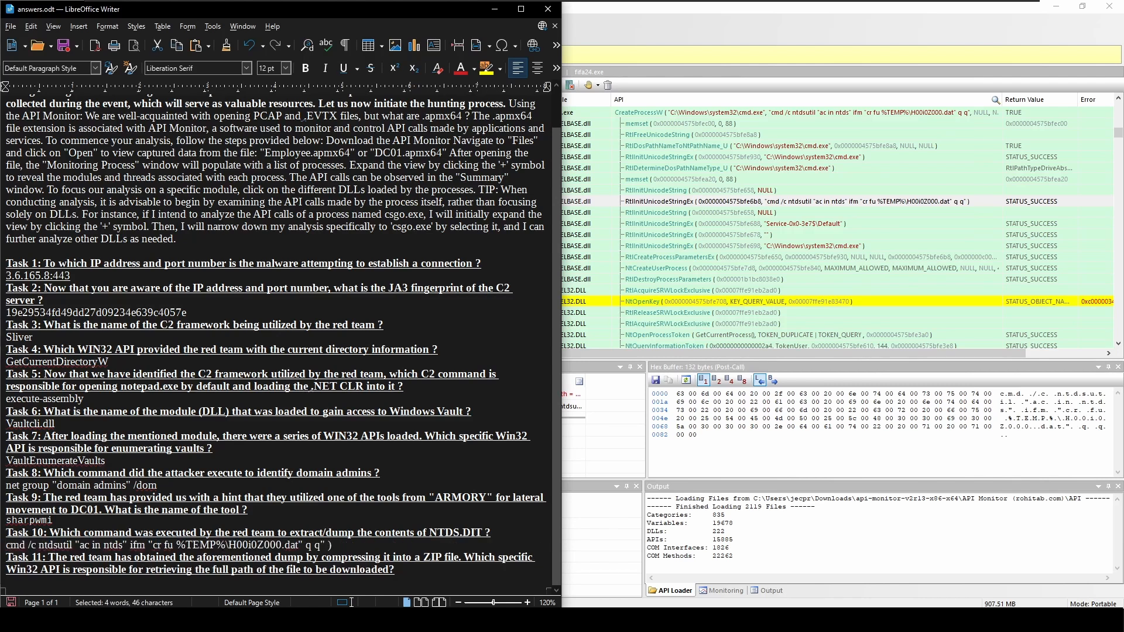
{"action": "left_click_drag", "start_coordinate": [320, 545], "coordinate": [332, 545]}
{"action": "key", "text": "BackSpace"}
Review the Task 11 question, switch to API Monitor and search downward through the fifa24.exe calls for NTDS.zip
{"action": "left_click", "coordinate": [6, 581]}
{"action": "left_click_drag", "start_coordinate": [423, 558], "coordinate": [444, 557]}
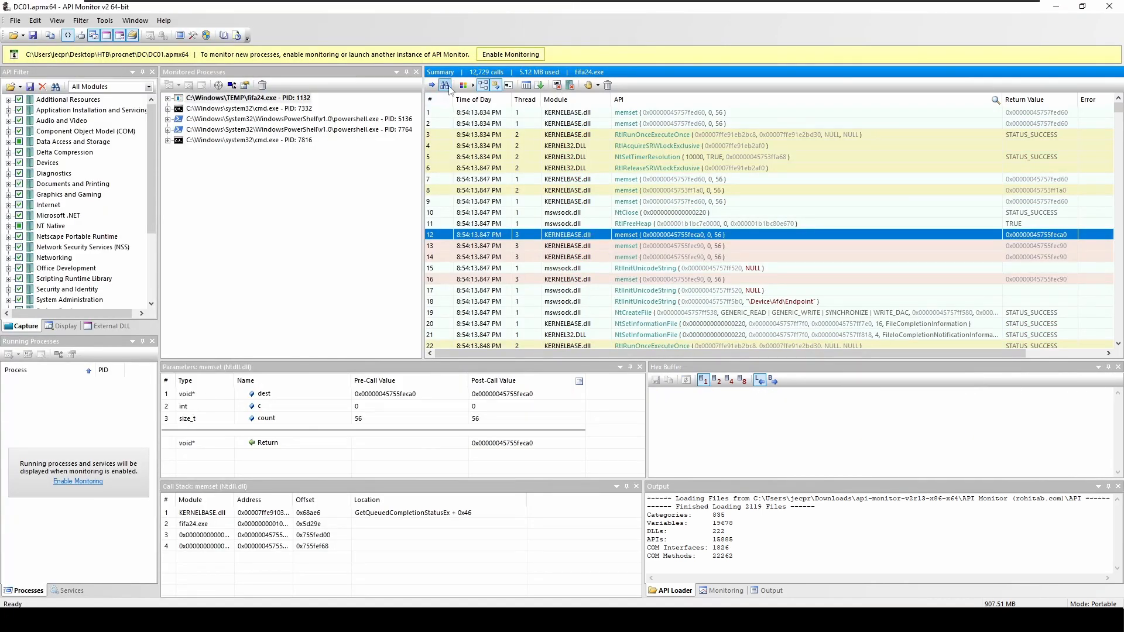
{"action": "left_click", "coordinate": [446, 86]}
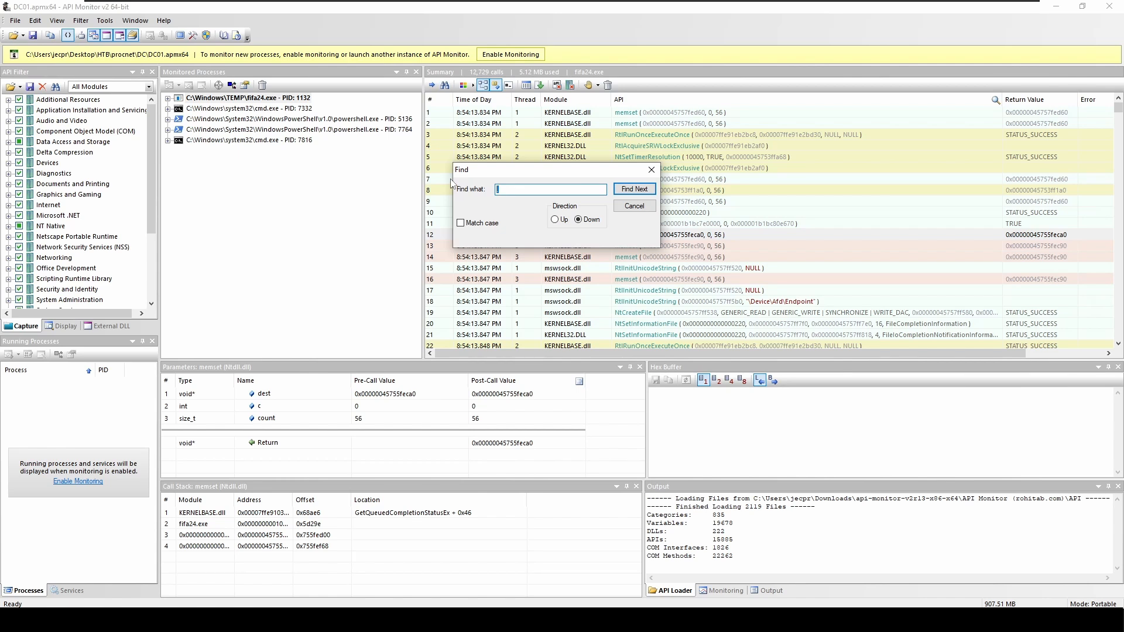
{"action": "type", "text": "NT"}
{"action": "type", "text": "DS"}
{"action": "type", "text": ">zip"}
{"action": "key", "text": "BackSpace"}
{"action": "key", "text": "BackSpace"}
{"action": "key", "text": "BackSpace"}
{"action": "key", "text": "BackSpace"}
{"action": "type", "text": ".zip"}
{"action": "key", "text": "Return"}
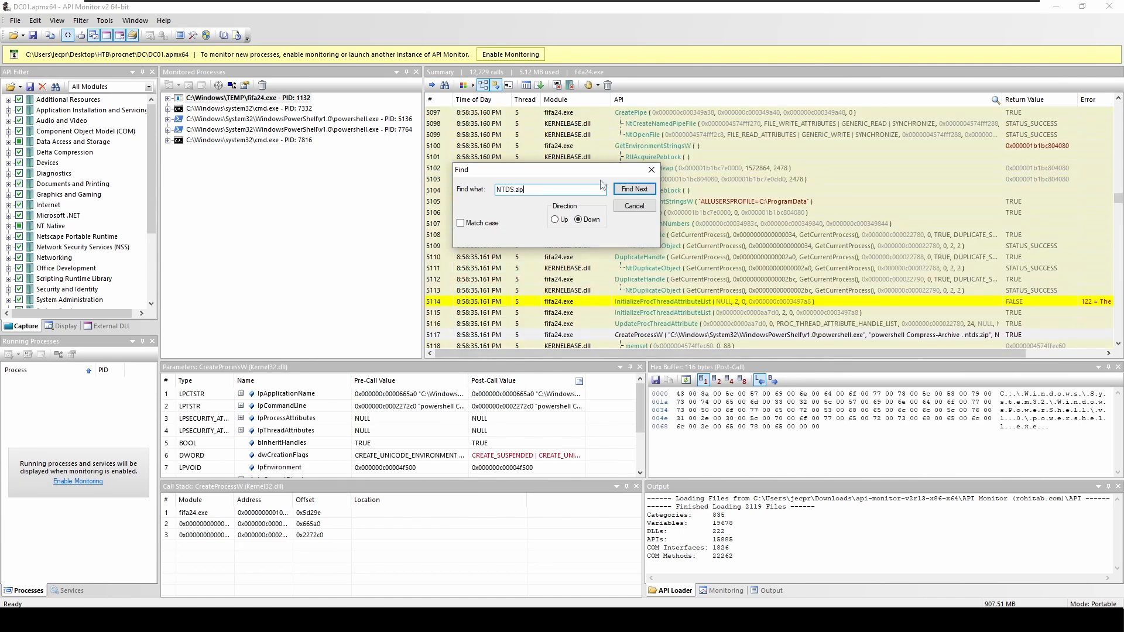
Step through the remaining NTDS.zip matches as far as the fifa24.exe GetFullPathNameW call
{"action": "left_click", "coordinate": [634, 189]}
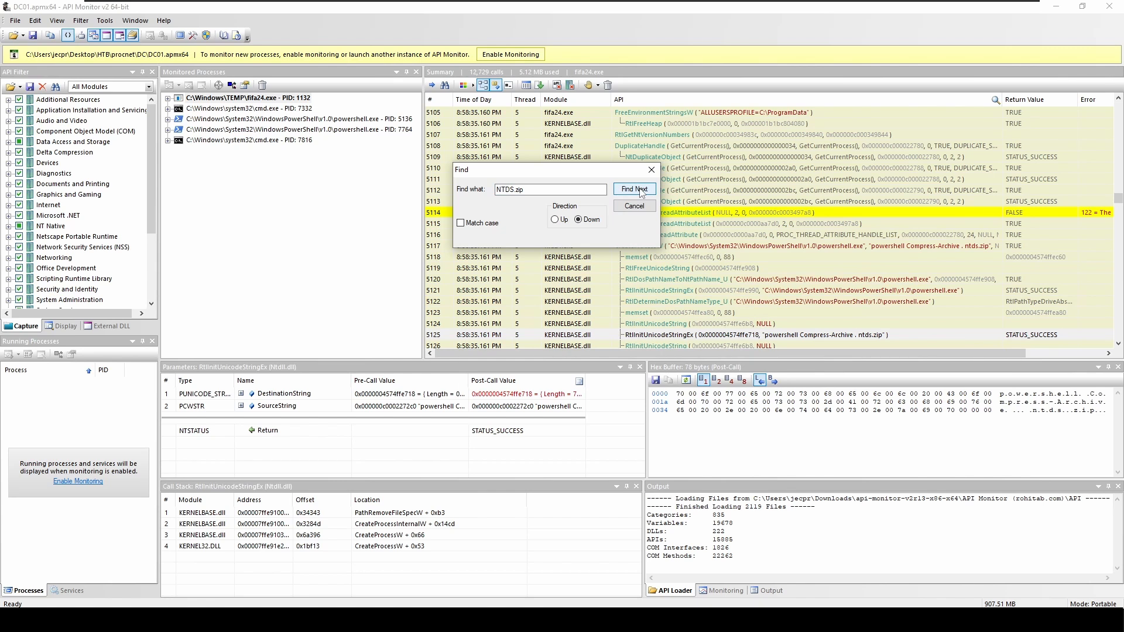
{"action": "left_click", "coordinate": [634, 189]}
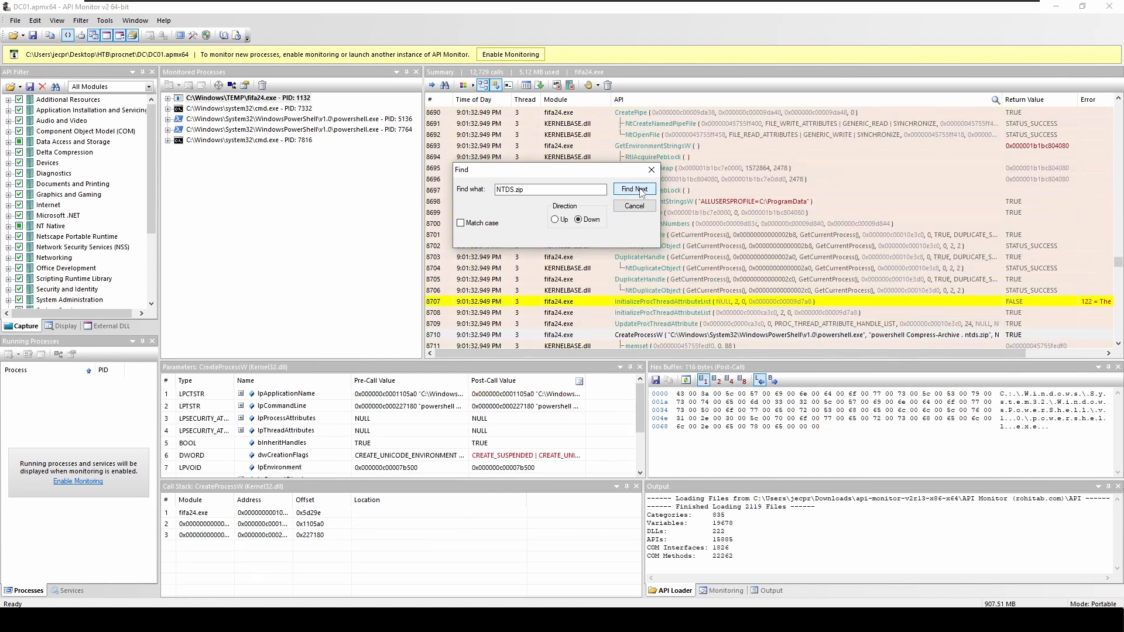
{"action": "left_click", "coordinate": [634, 189]}
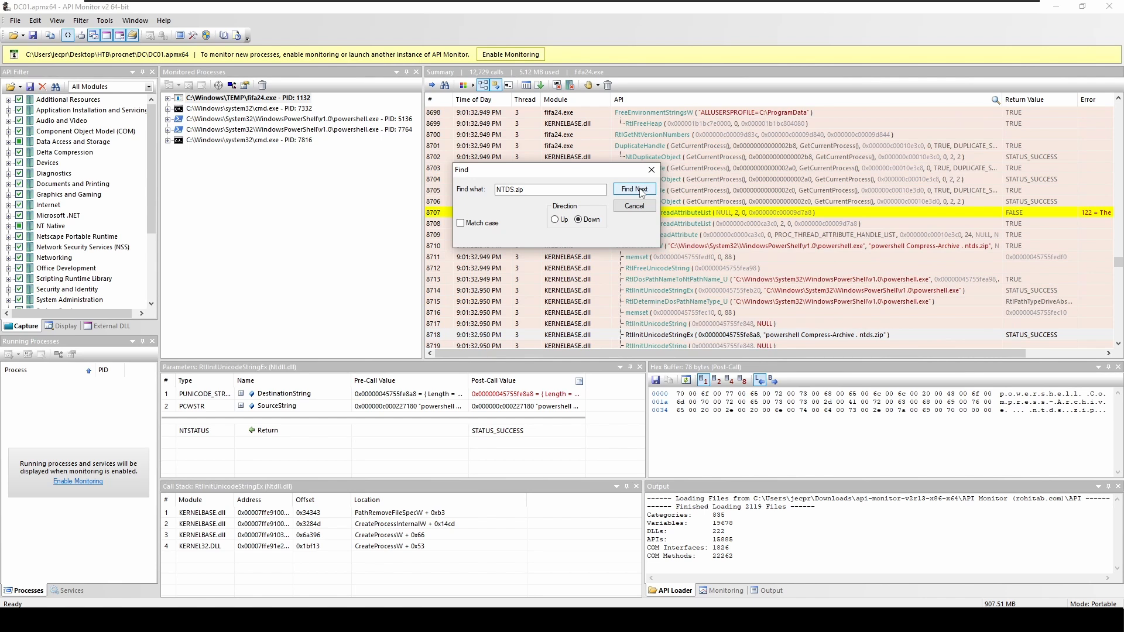
{"action": "left_click", "coordinate": [641, 191]}
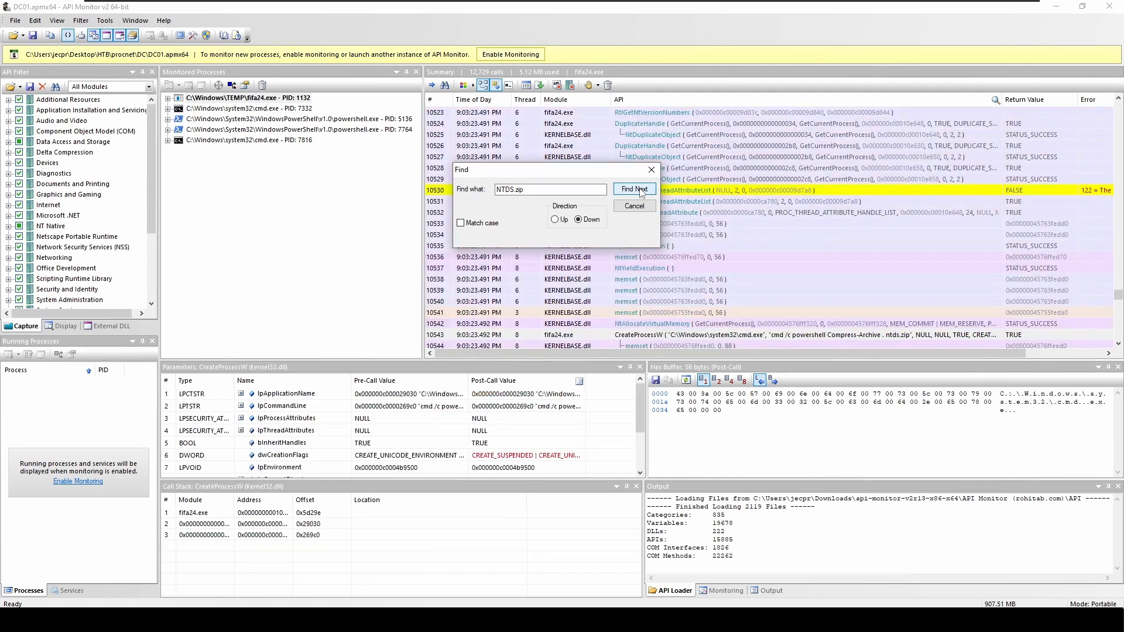
{"action": "left_click", "coordinate": [642, 191]}
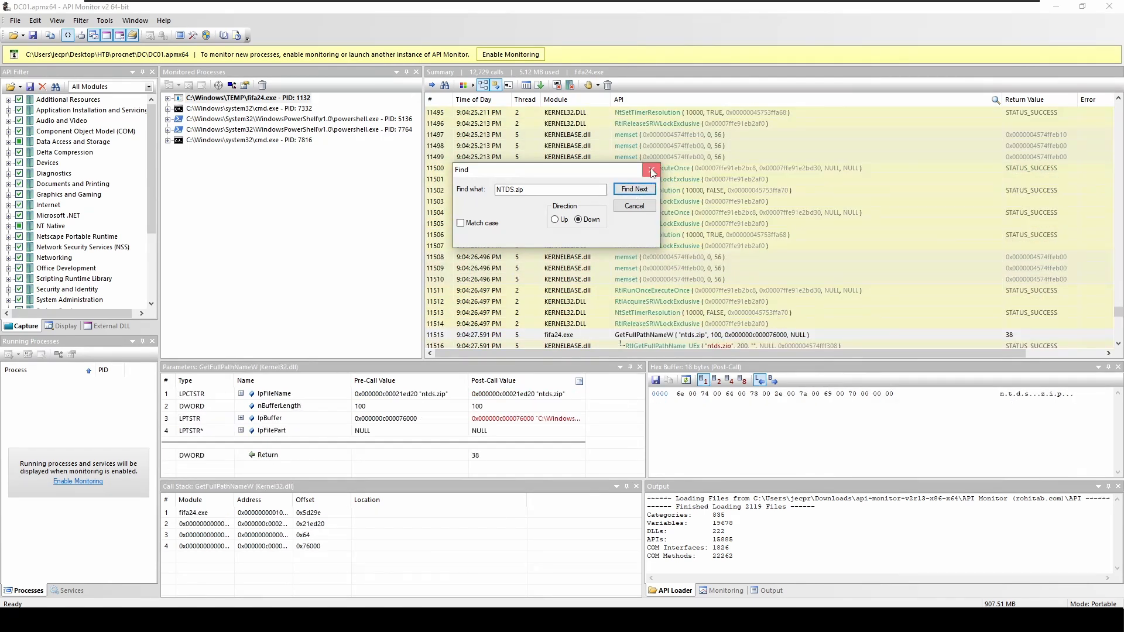
Close the search and copy the API column text of the fifa24.exe GetFullPathNameW call for ntds.zip
{"action": "left_click", "coordinate": [651, 170]}
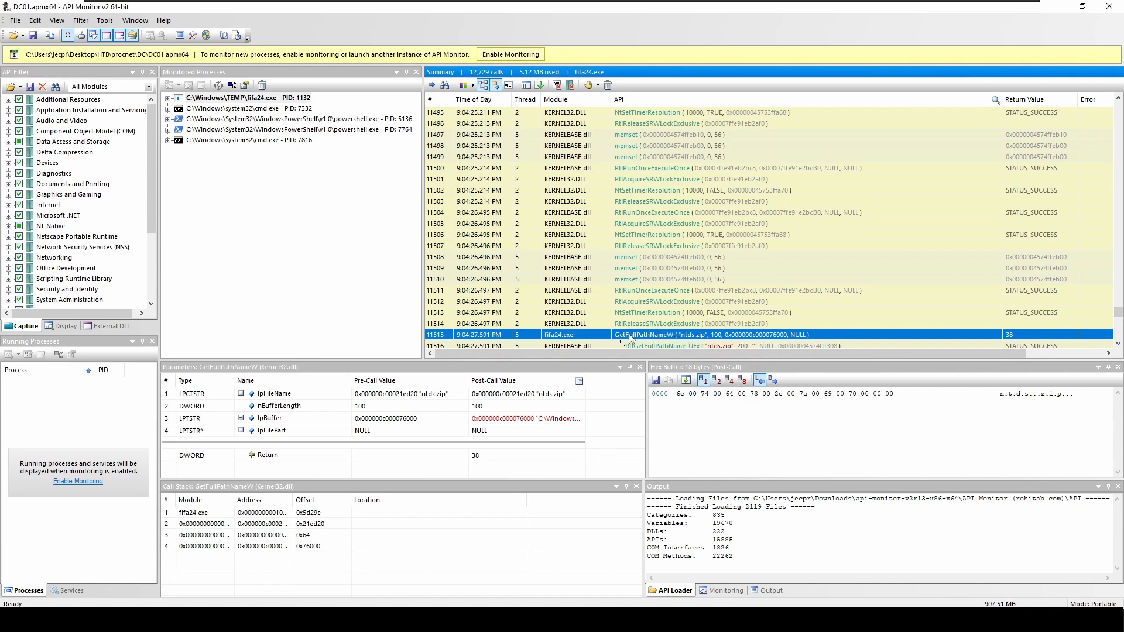
{"action": "right_click", "coordinate": [643, 338]}
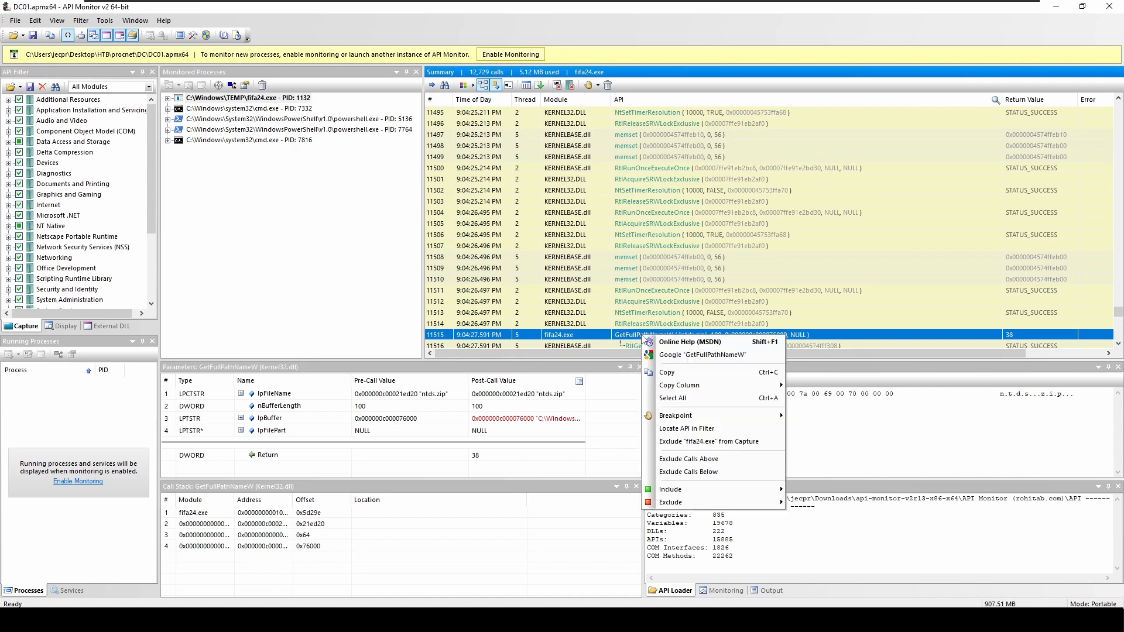
{"action": "mouse_move", "coordinate": [770, 389]}
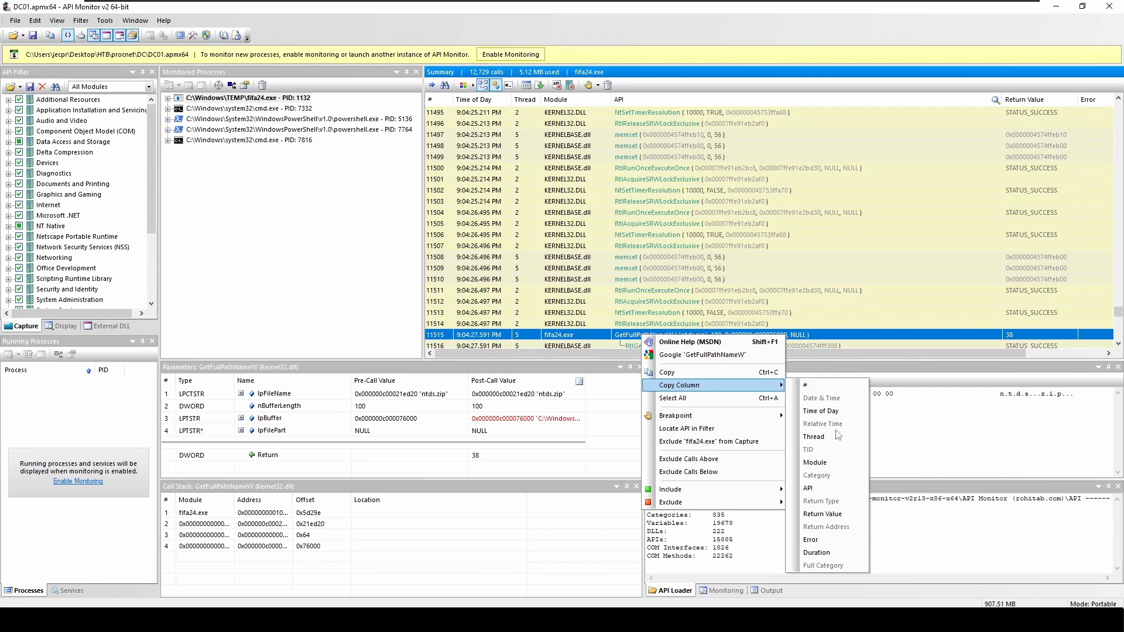
{"action": "left_click", "coordinate": [837, 493]}
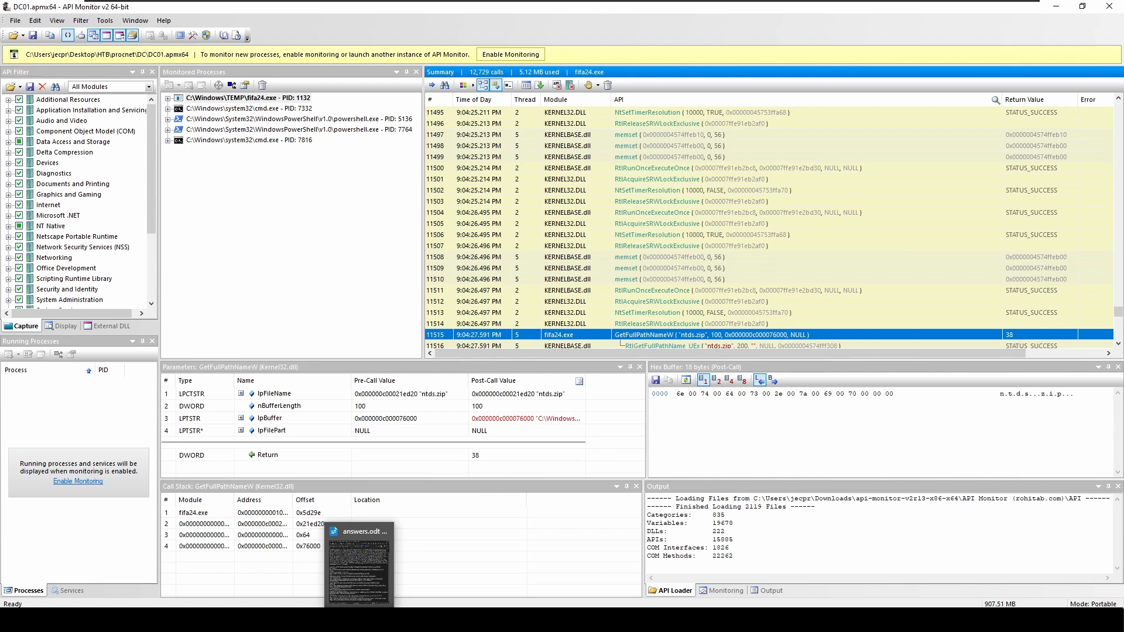
Paste the copied call under Task 11 in answers.odt and trim it to the function name GetFullPathNameW
{"action": "left_click", "coordinate": [359, 620]}
{"action": "right_click", "coordinate": [281, 587]}
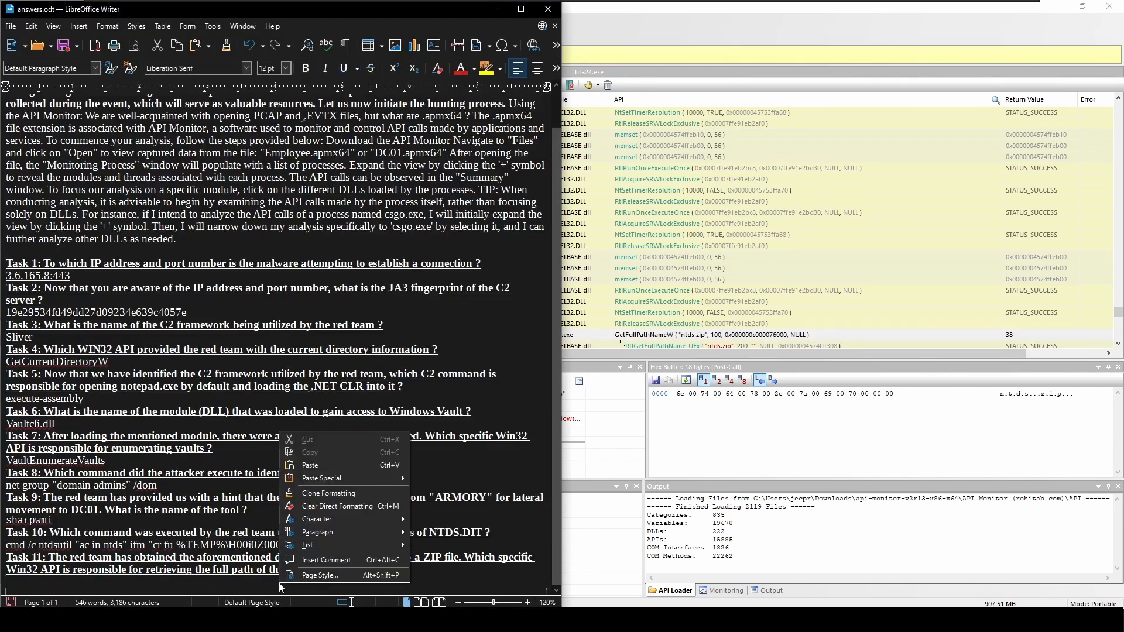
{"action": "left_click", "coordinate": [349, 466]}
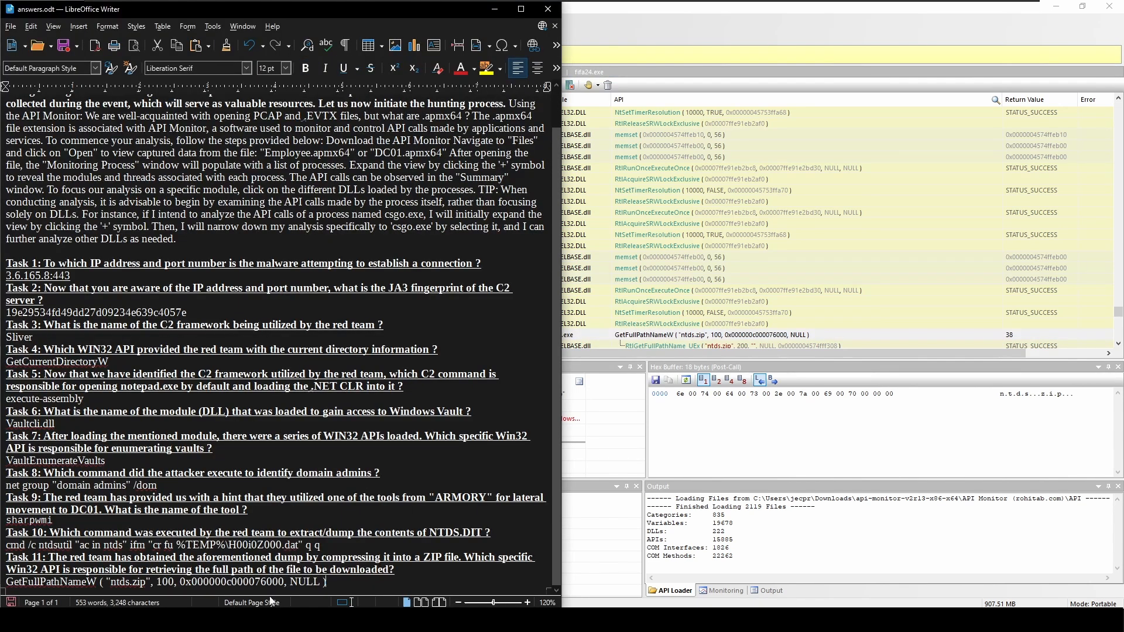
{"action": "key", "text": "shift+Left"}
{"action": "key", "text": "shift+Left"}
{"action": "key", "text": "shift+Left"}
{"action": "key", "text": "shift+Left"}
{"action": "key", "text": "shift+Left"}
{"action": "key", "text": "shift+Left"}
{"action": "key", "text": "shift+Left"}
{"action": "key", "text": "shift+Left"}
{"action": "key", "text": "shift+Left"}
{"action": "key", "text": "shift+Left"}
{"action": "key", "text": "shift+Left"}
{"action": "key", "text": "shift+Left"}
{"action": "key", "text": "shift+Left"}
{"action": "key", "text": "shift+Left"}
{"action": "key", "text": "shift+Left"}
{"action": "key", "text": "shift+Left"}
{"action": "key", "text": "shift+Left"}
{"action": "key", "text": "shift+Left"}
{"action": "key", "text": "shift+Left"}
{"action": "key", "text": "shift+Left"}
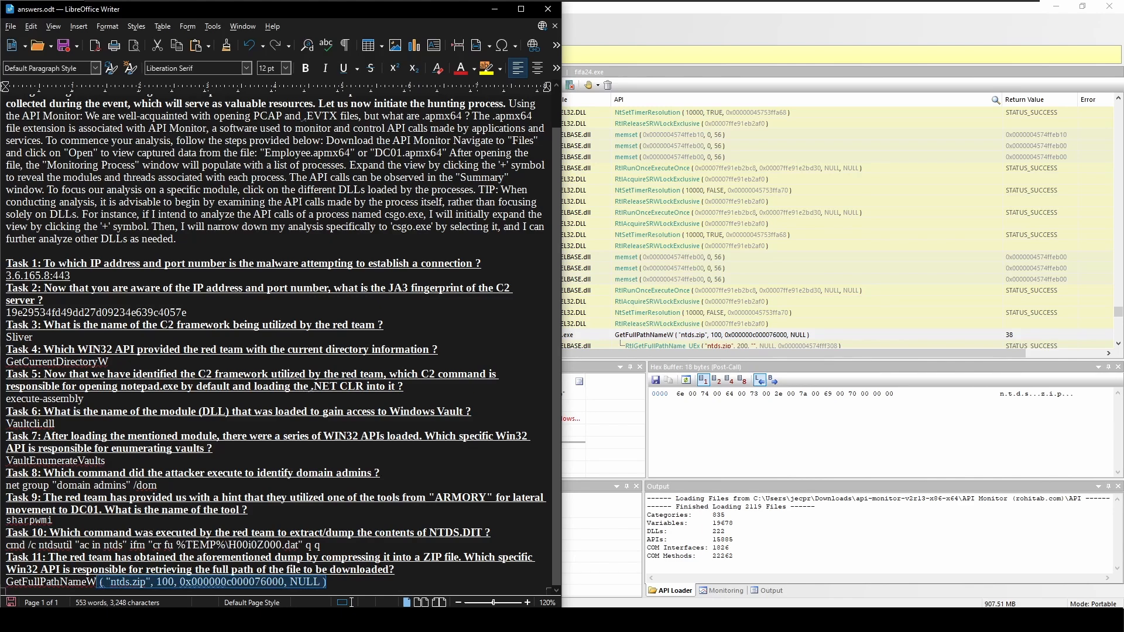
{"action": "key", "text": "Delete"}
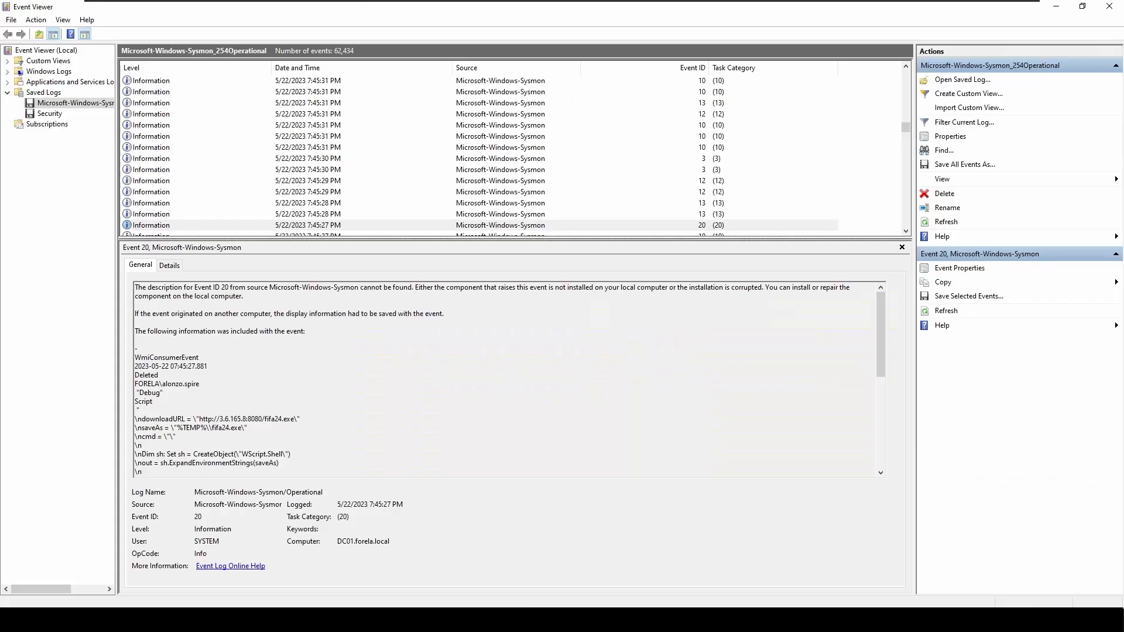
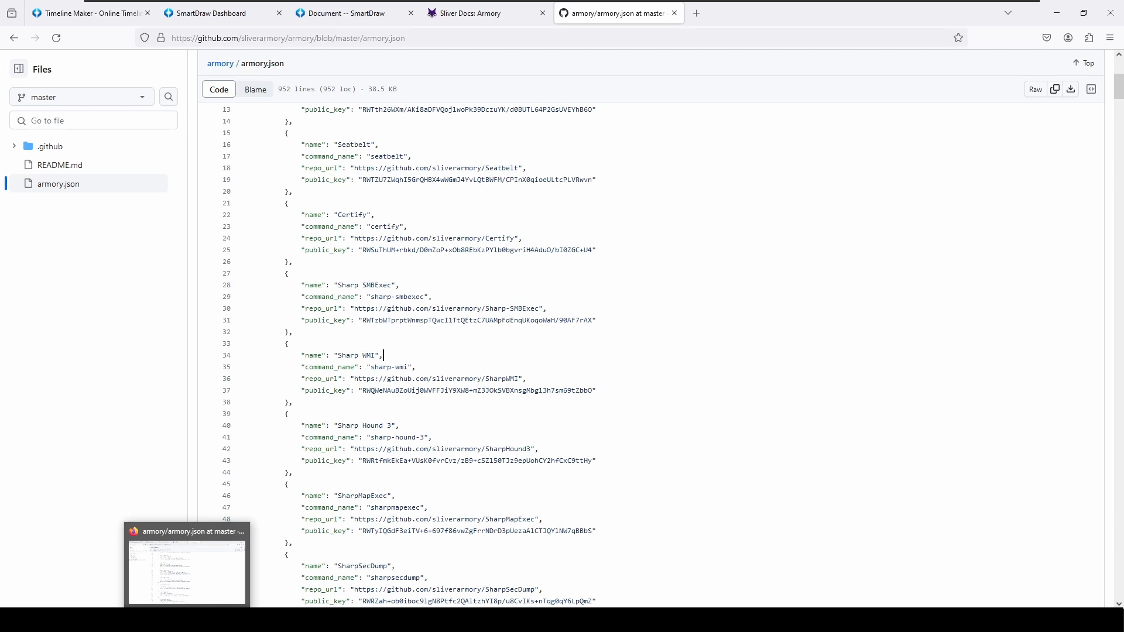
Switch back to answers.odt and review the answers from Task 1 onward
{"action": "left_click", "coordinate": [360, 619]}
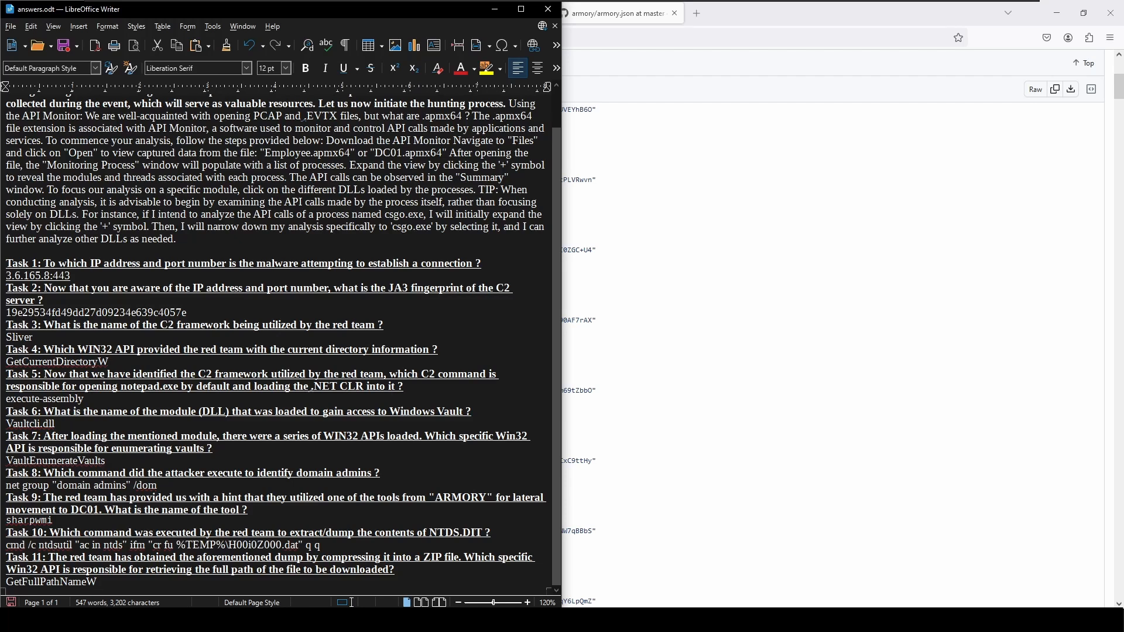
{"action": "scroll", "coordinate": [281, 343], "scroll_direction": "up", "scroll_amount": 1}
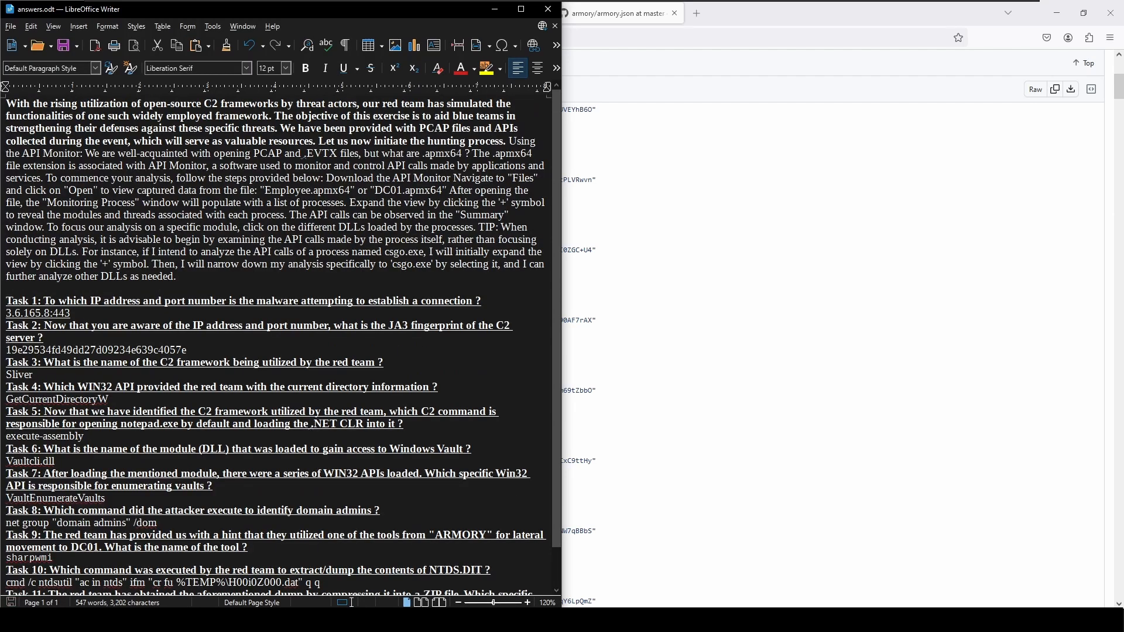